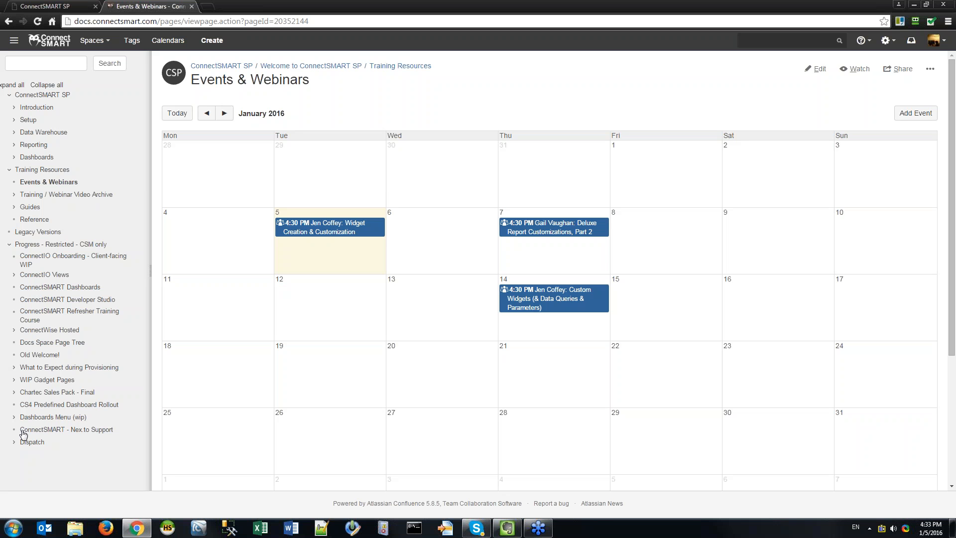
# Switch from the Confluence calendar to the ConnectSMART console browser tab.
pyautogui.hotkey('alt', 'Tab')
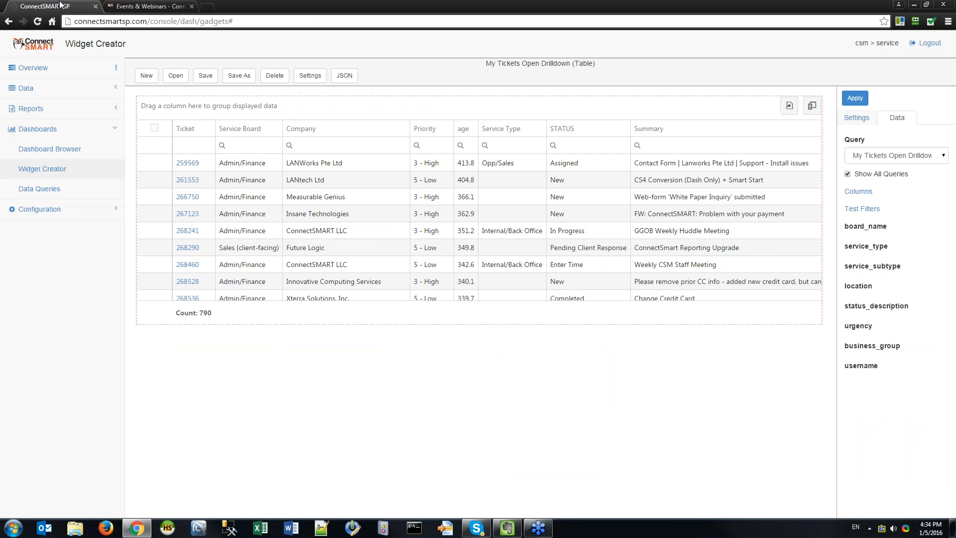
pyautogui.click(64, 6)
# Log out of the console and clear the tenant field on the login page.
pyautogui.click(926, 43)
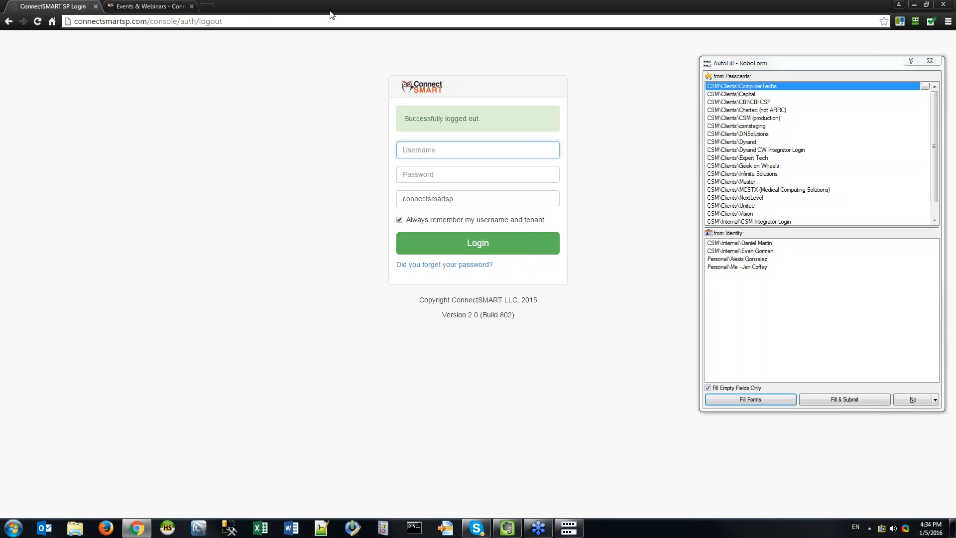
pyautogui.click(930, 61)
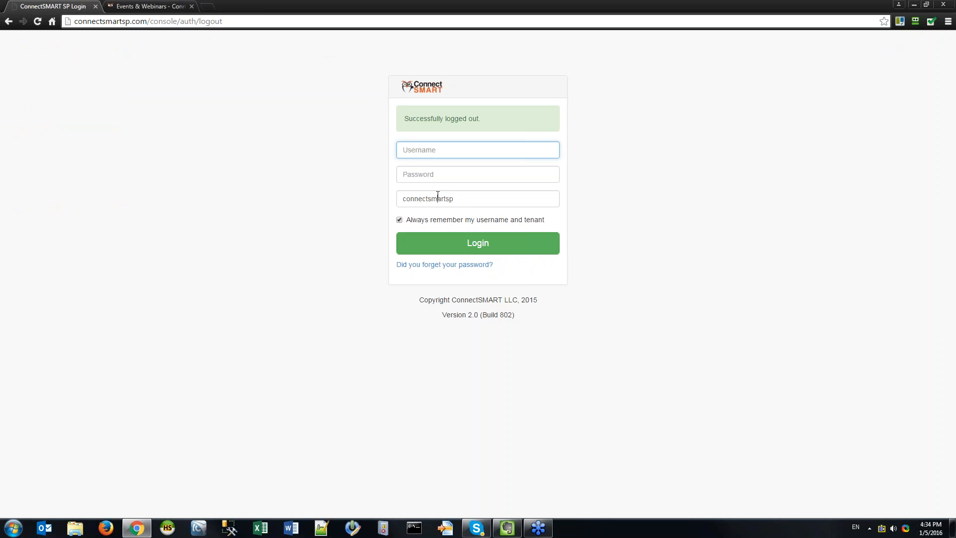
pyautogui.press('Tab')
pyautogui.press('Tab')
pyautogui.press('BackSpace')
pyautogui.hotkey('shift', 'Tab')
pyautogui.hotkey('shift', 'Tab')
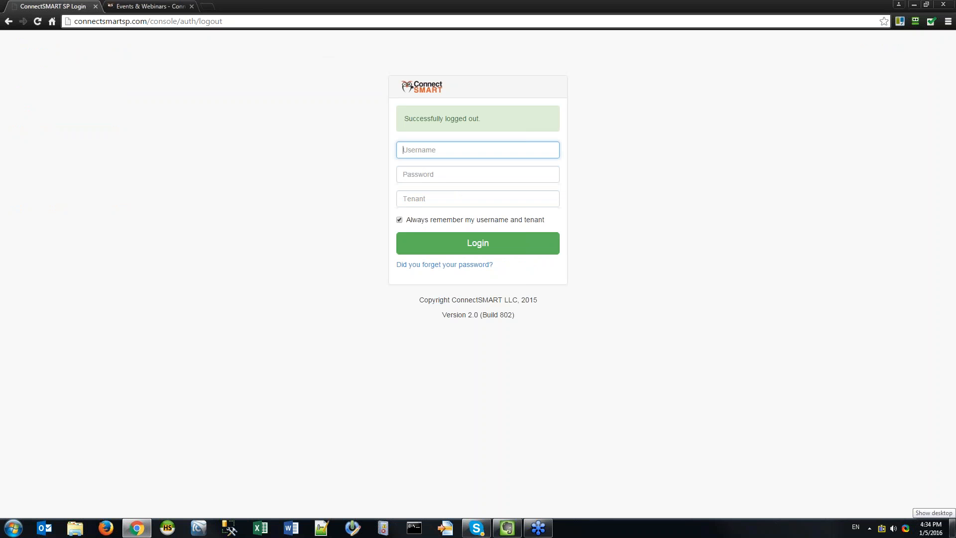
# Sign back in with the password manager's saved login and expand Dashboards in the sidebar.
pyautogui.click(915, 21)
pyautogui.click(763, 44)
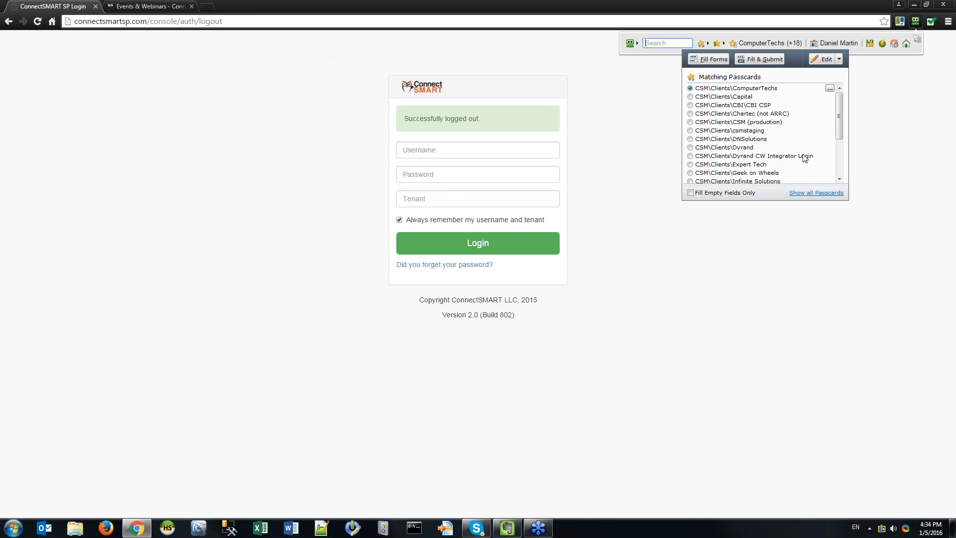
pyautogui.click(751, 124)
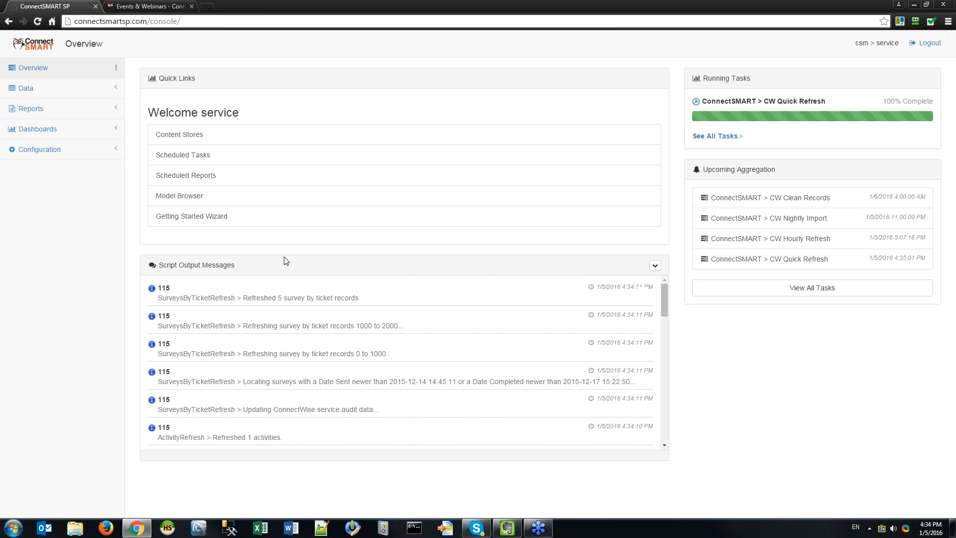
pyautogui.click(43, 130)
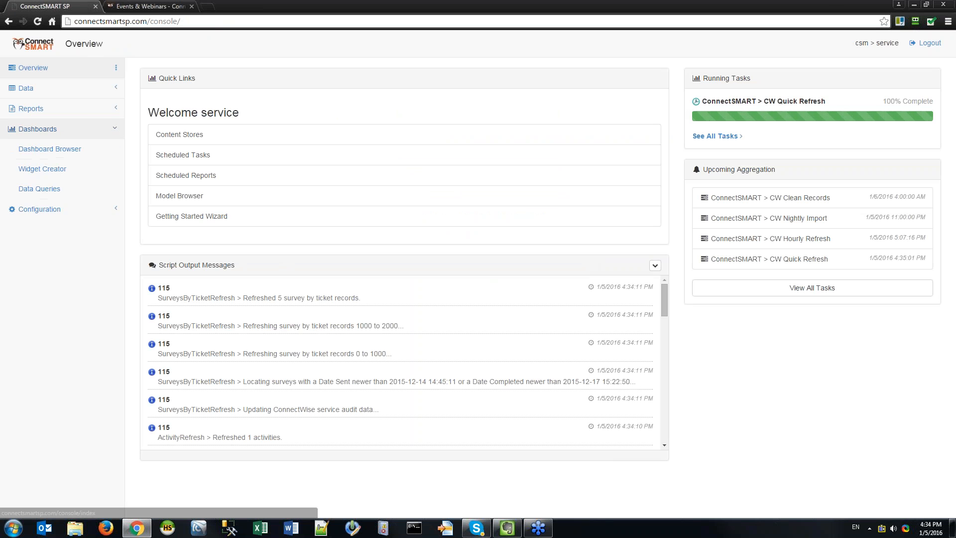
# Preview GEV - My Personal Dashboard from the Dashboard Browser, then return to the list.
pyautogui.click(49, 149)
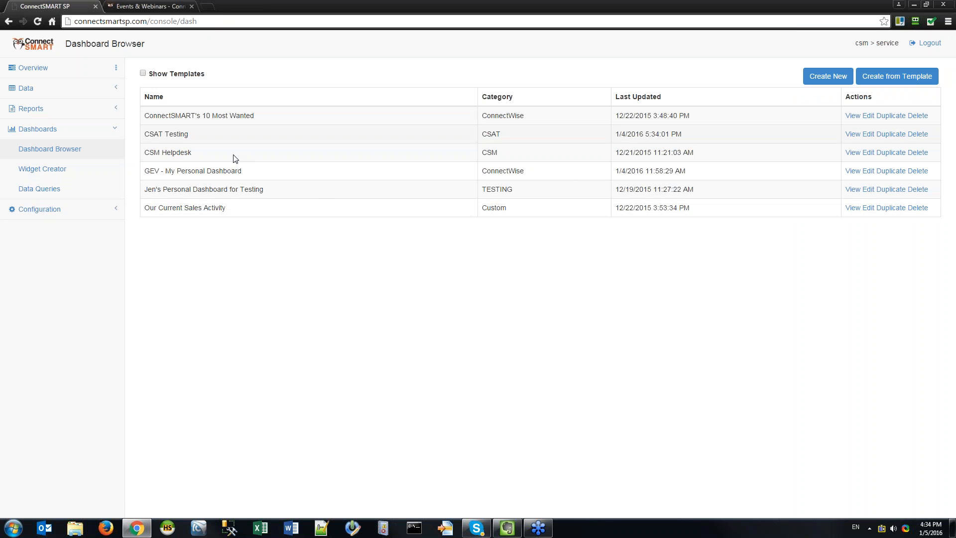
pyautogui.click(853, 172)
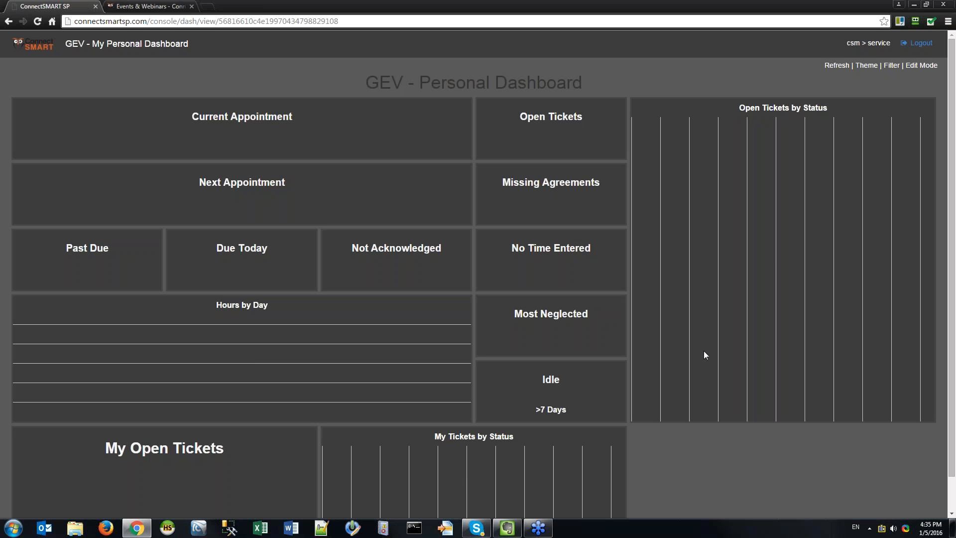
pyautogui.scroll(-1, 726, 330)
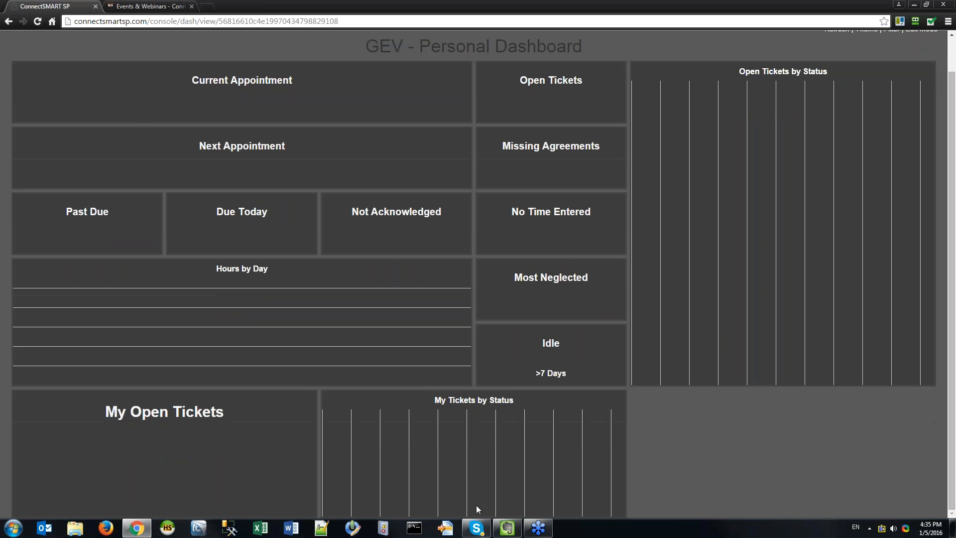
pyautogui.scroll(1, 748, 223)
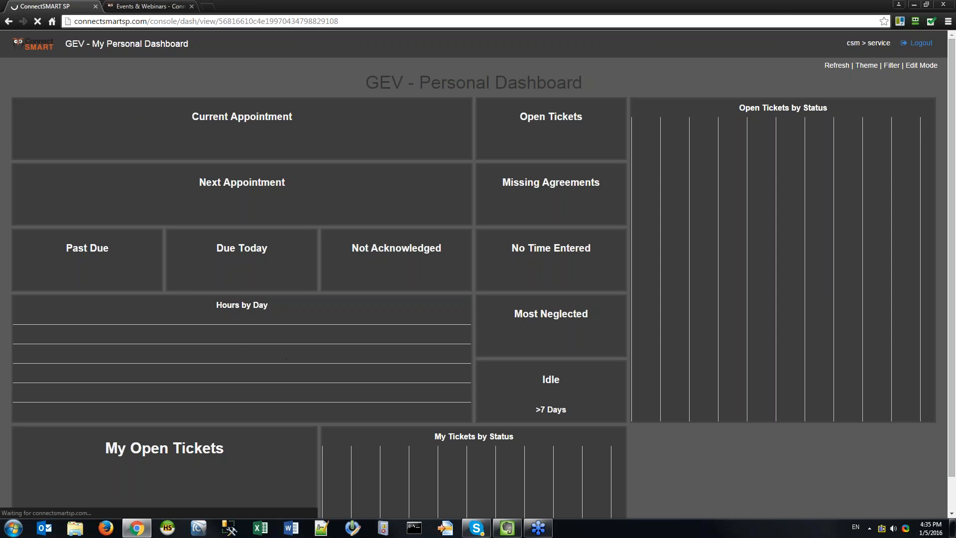
pyautogui.click(19, 45)
# Glance at the Events & Webinars calendar, then come back to the ConnectSMART console.
pyautogui.click(144, 5)
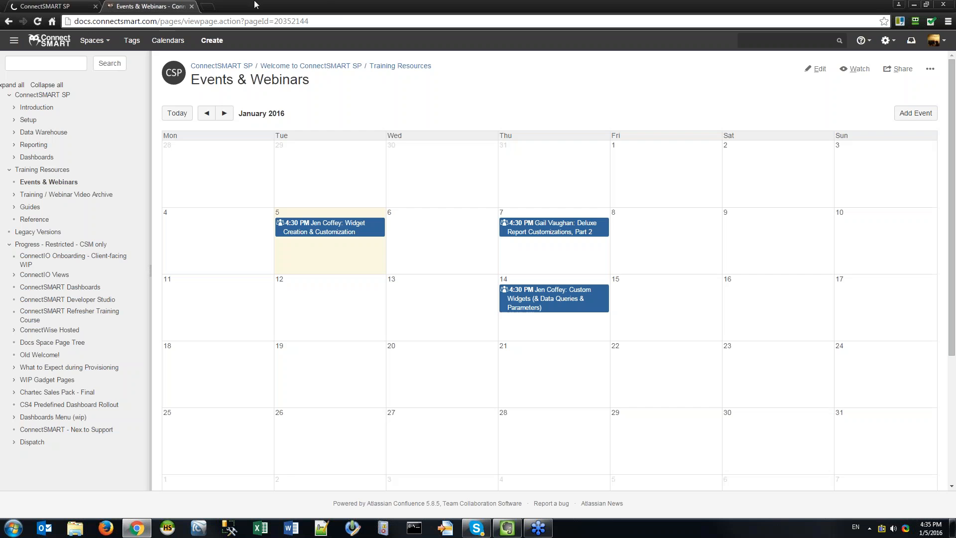
pyautogui.click(54, 11)
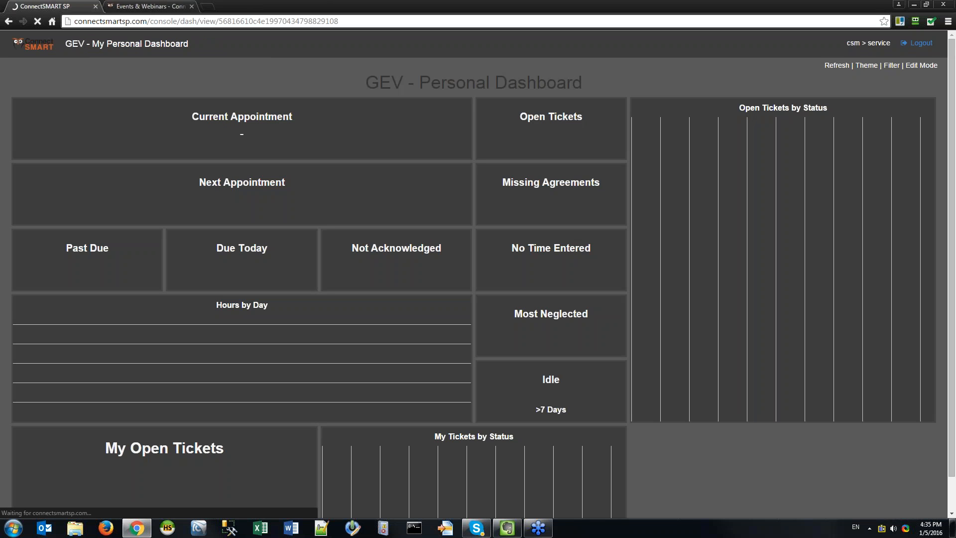
pyautogui.hotkey('ctrl', 'Tab')
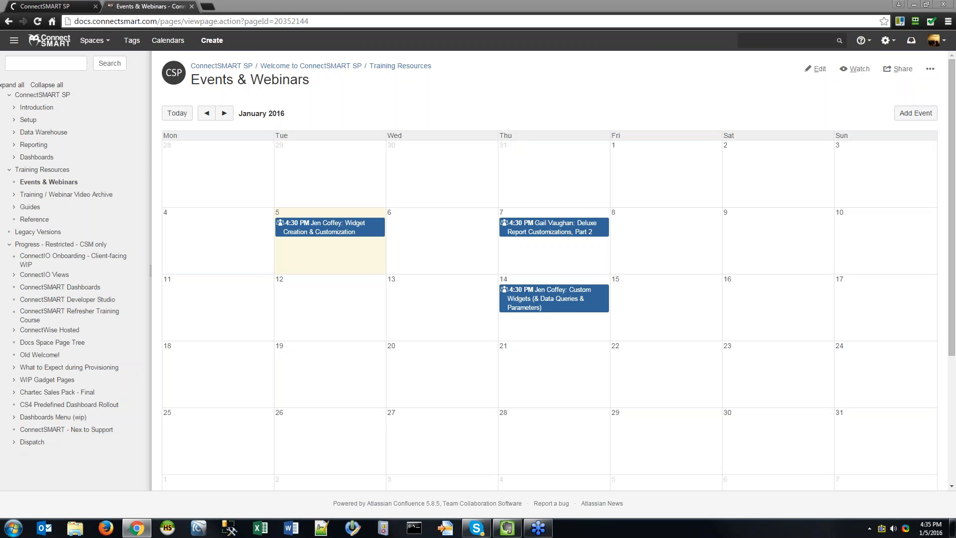
pyautogui.click(46, 10)
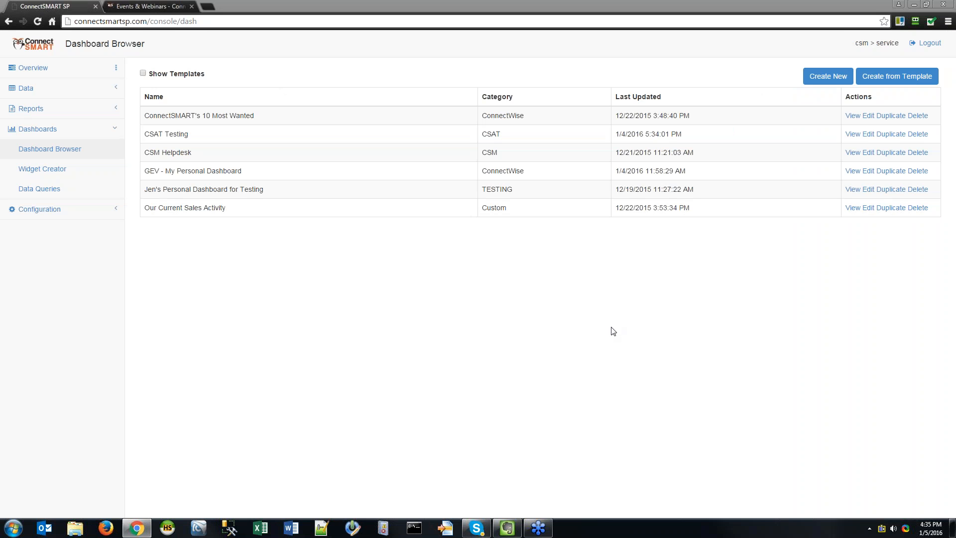
pyautogui.click(447, 270)
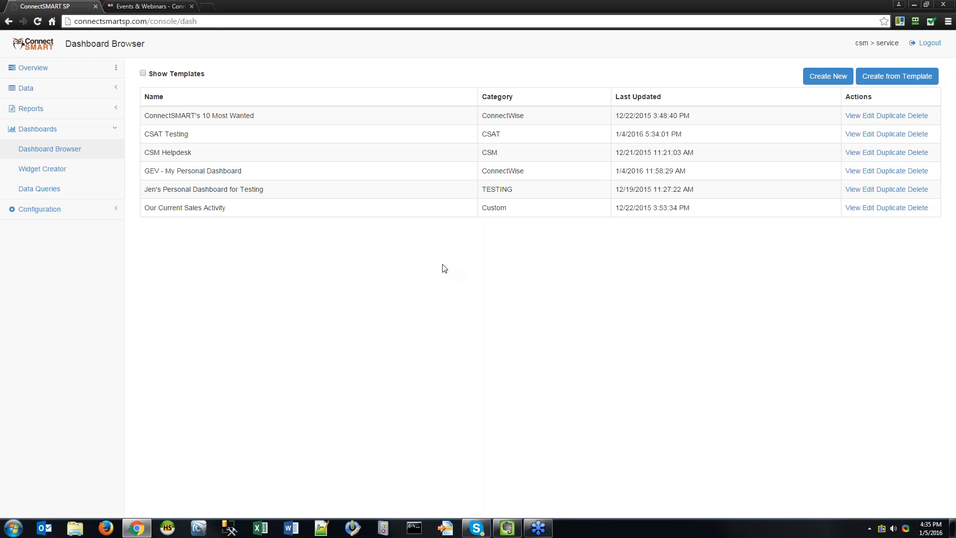
# Load the Widget Creator page from the Dashboards section of the sidebar.
pyautogui.click(67, 168)
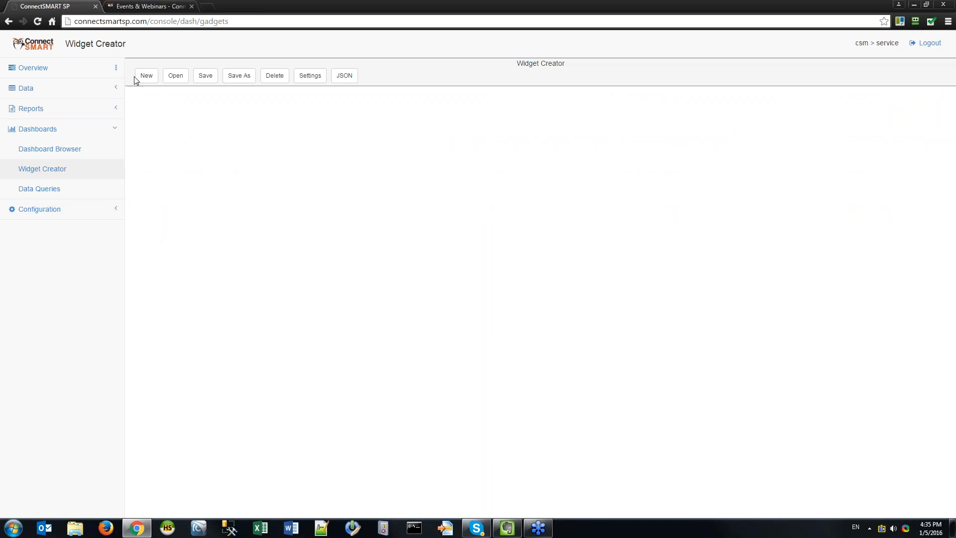
pyautogui.hotkey('alt', 'Tab')
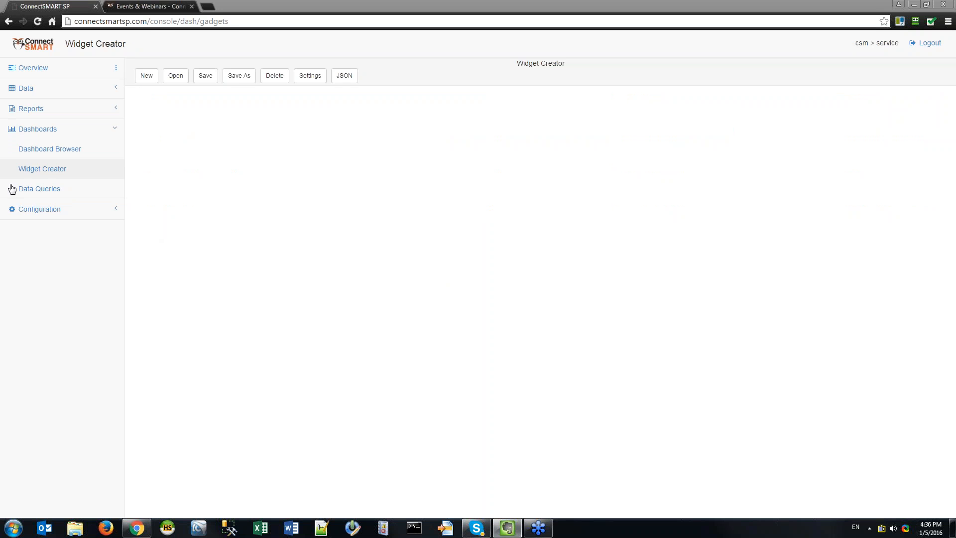
pyautogui.click(45, 129)
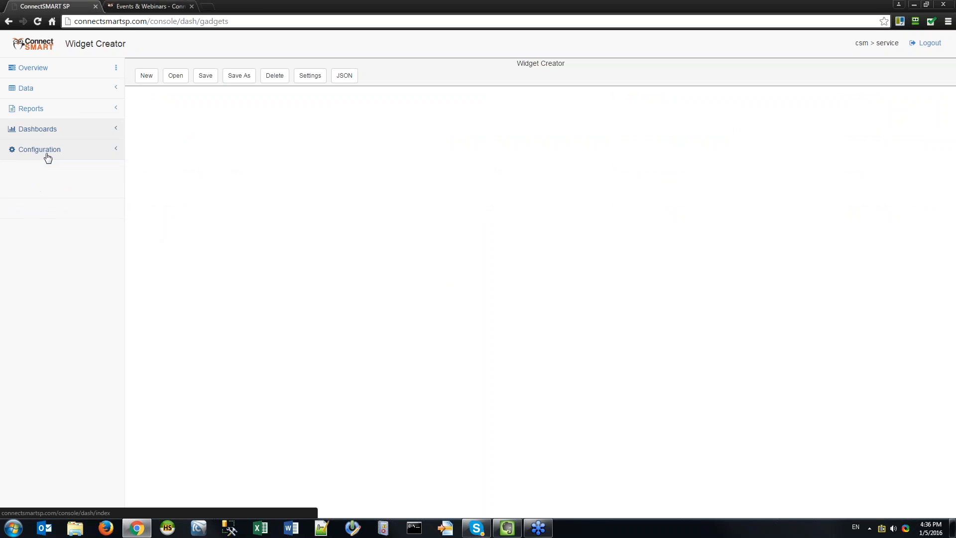
pyautogui.click(36, 129)
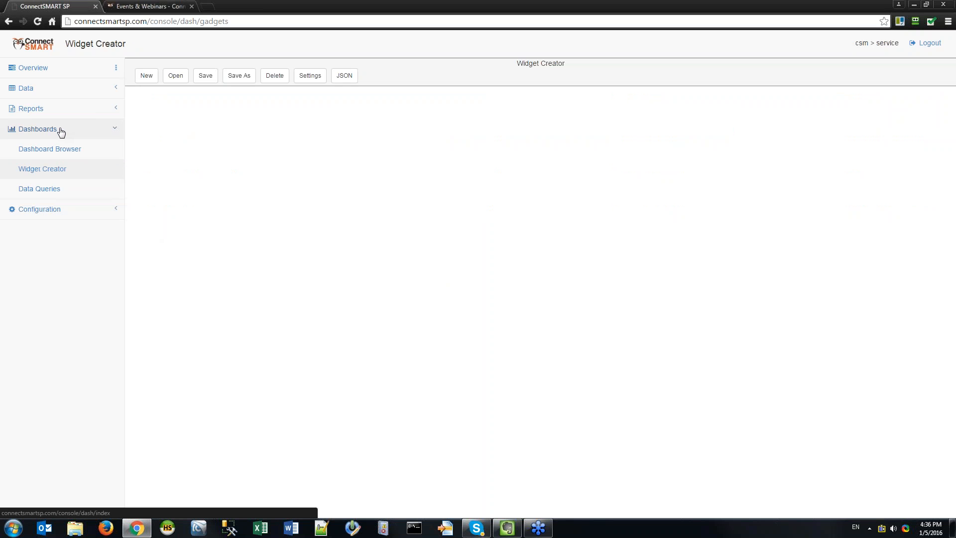
pyautogui.click(54, 167)
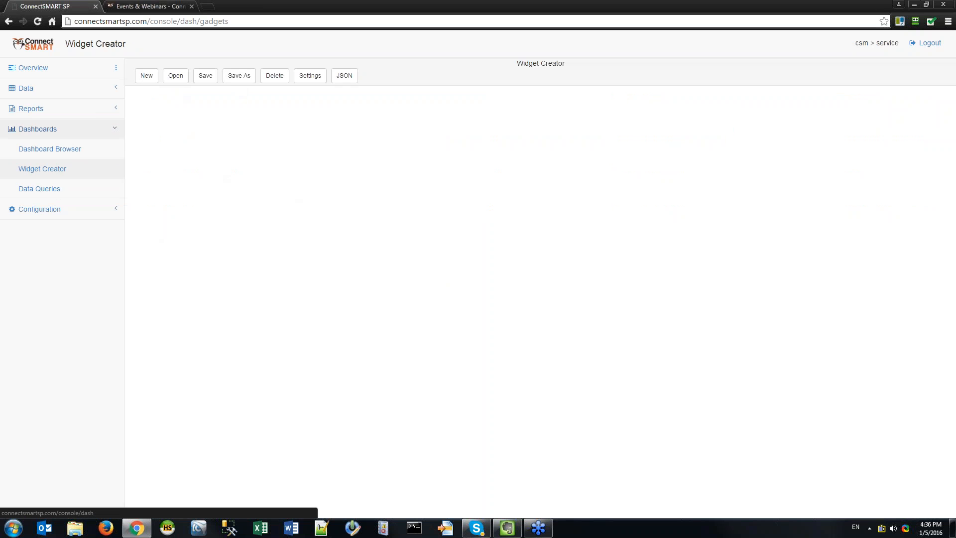
pyautogui.hotkey('alt', 'Tab')
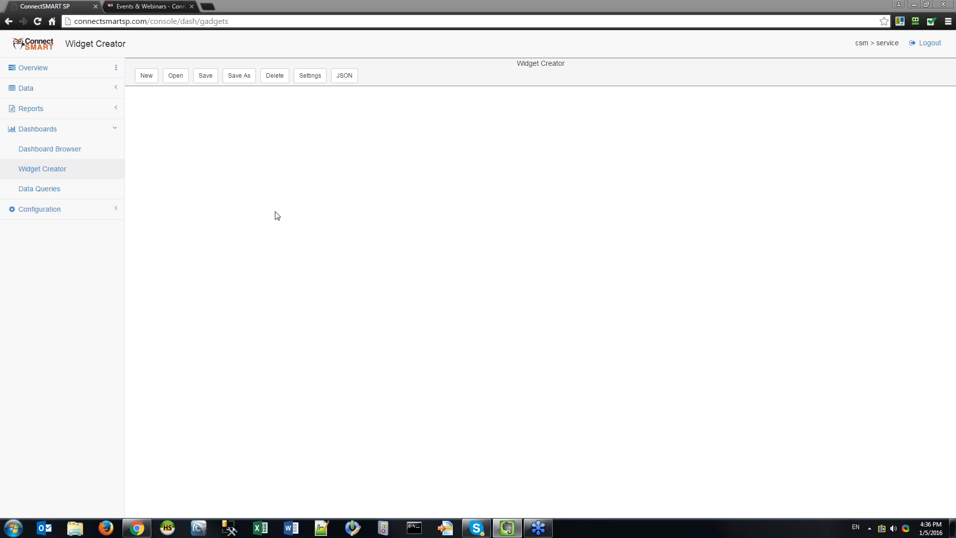
# Search the saved widget list for 'by status', showing 50 widgets per page.
pyautogui.click(176, 76)
pyautogui.click(588, 91)
pyautogui.write('tickets by status')
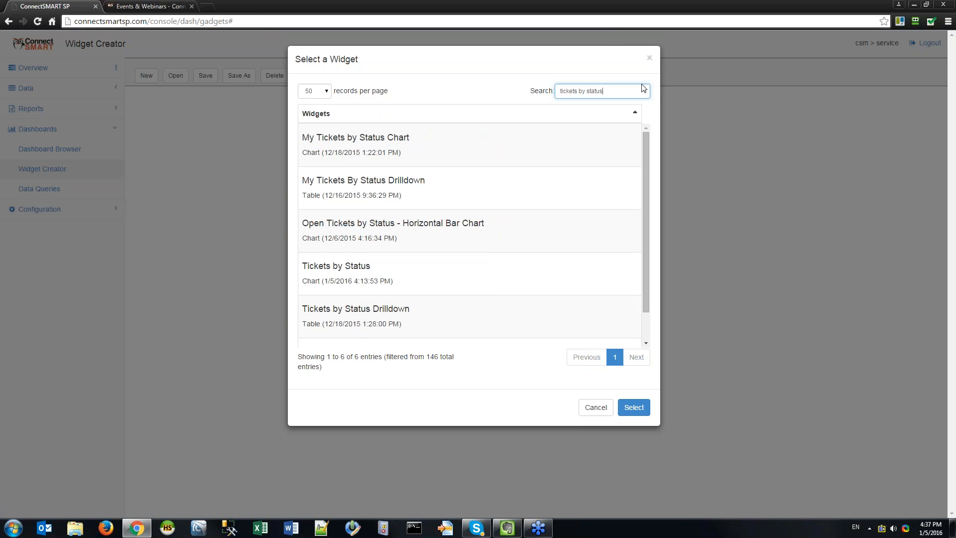
pyautogui.click(314, 91)
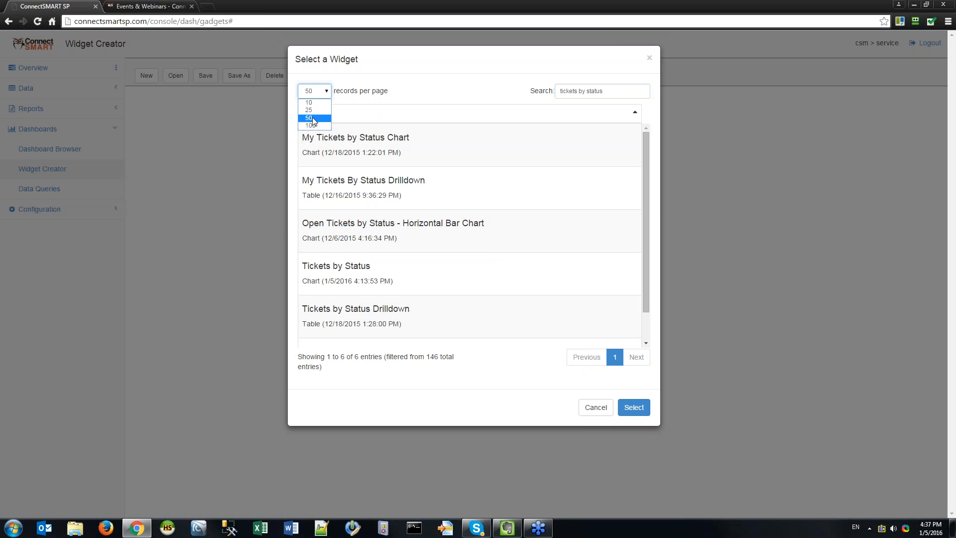
pyautogui.click(628, 110)
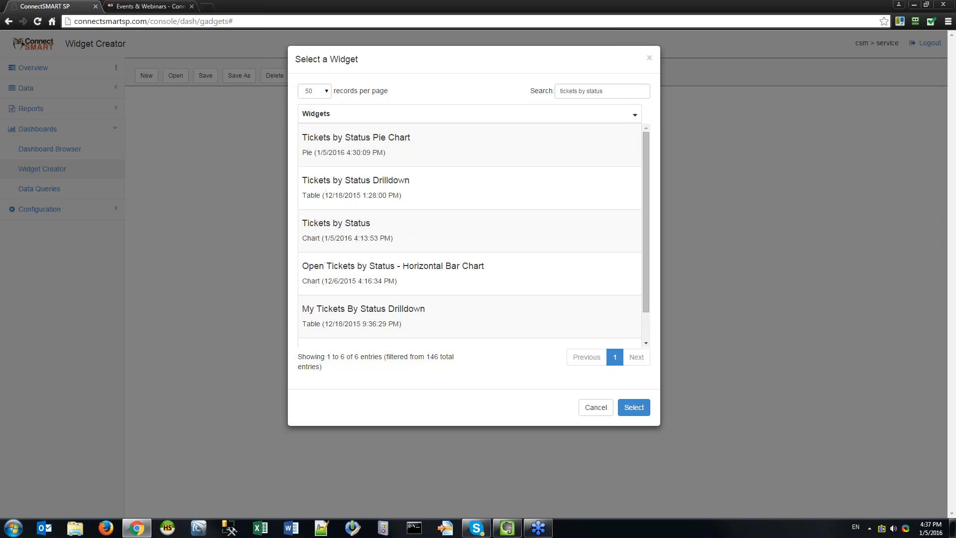
pyautogui.click(617, 91)
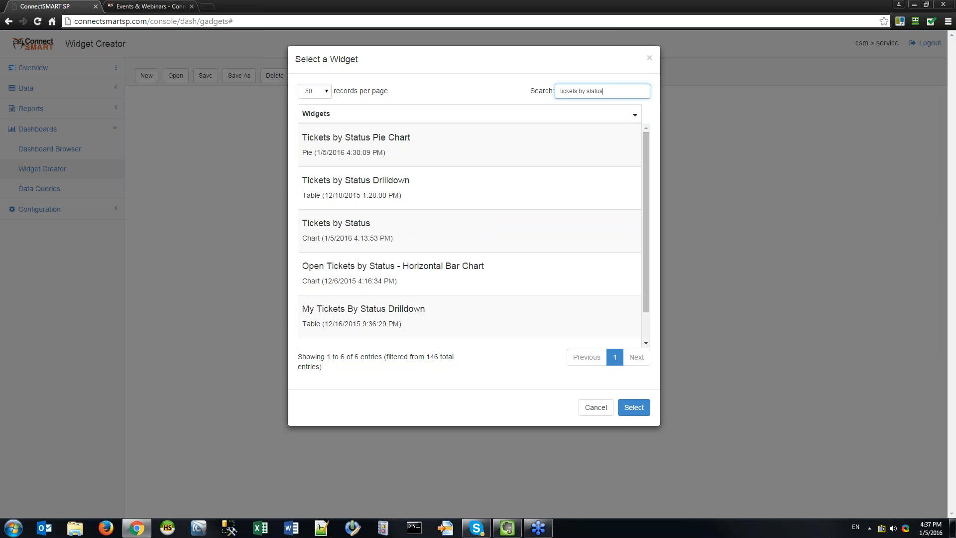
pyautogui.hotkey('ctrl', 'a')
pyautogui.press('BackSpace')
pyautogui.write('drilldo')
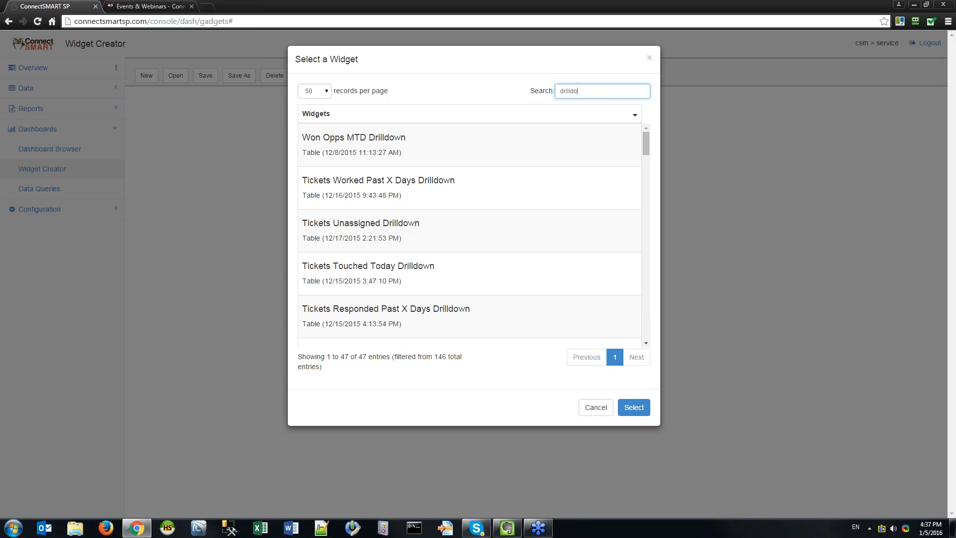
pyautogui.hotkey('ctrl', 'a')
pyautogui.write('by stat')
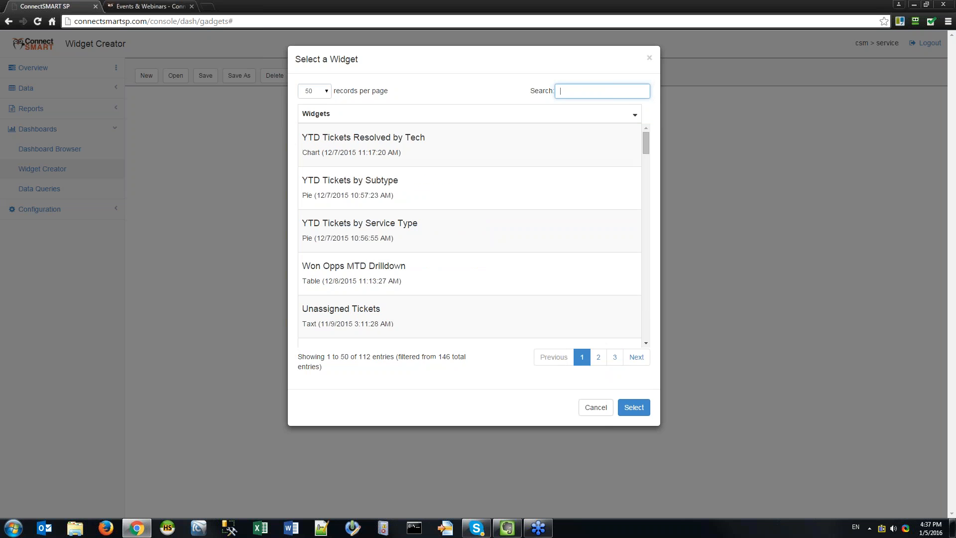
pyautogui.write('us')
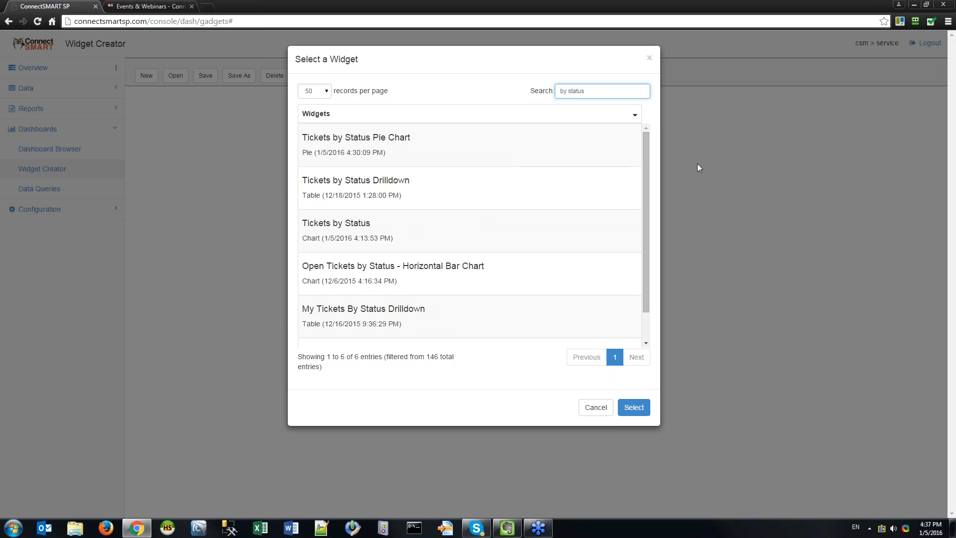
# Sort the widget list by name and load the Tickets by Status chart.
pyautogui.click(630, 114)
pyautogui.click(631, 114)
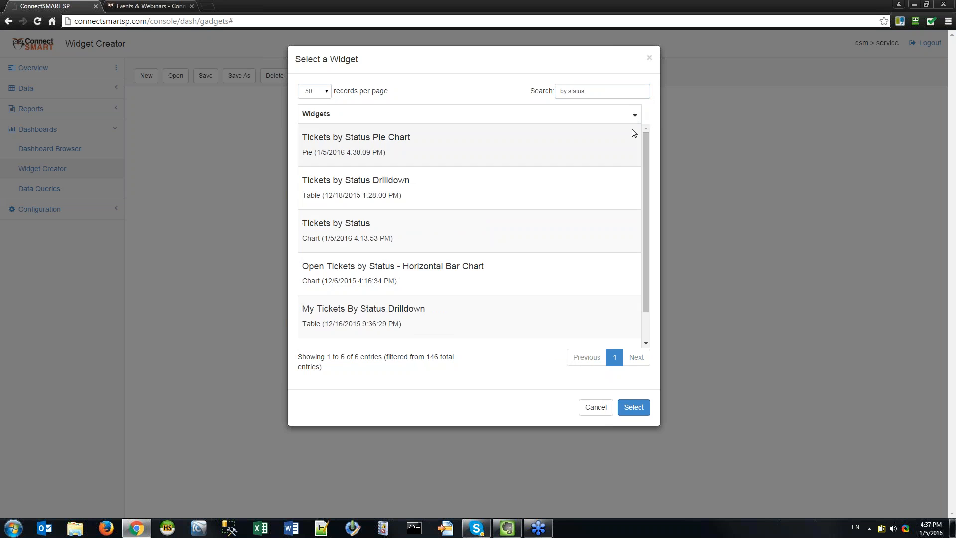
pyautogui.click(632, 115)
pyautogui.click(633, 114)
pyautogui.click(633, 113)
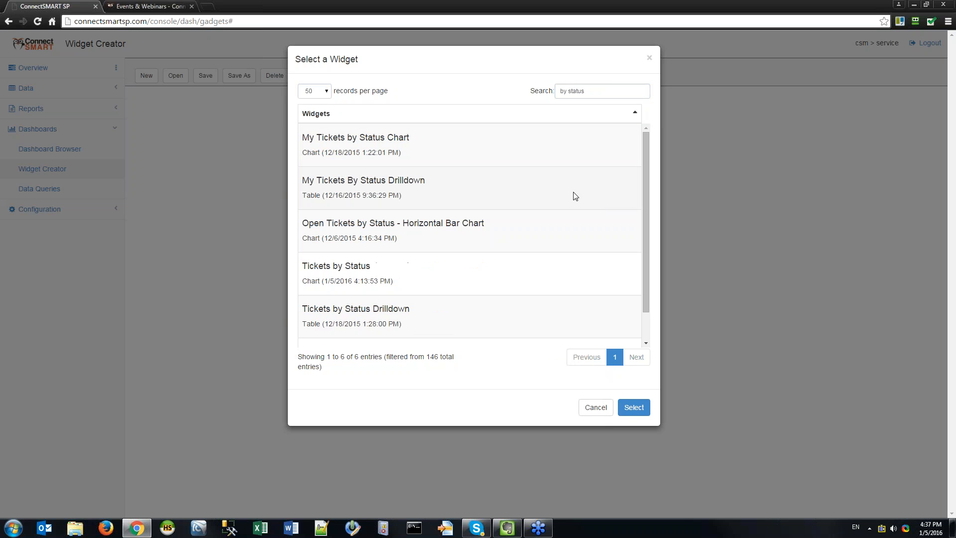
pyautogui.click(416, 278)
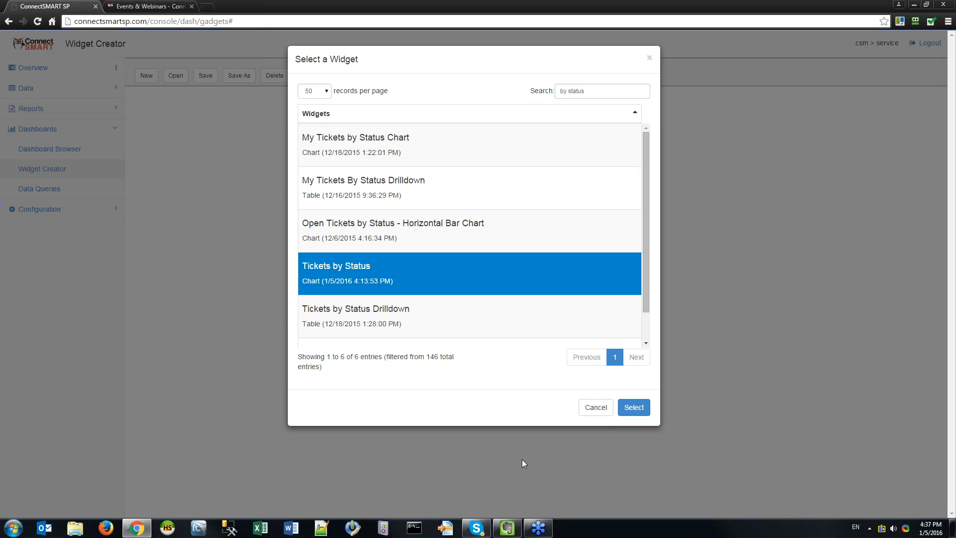
pyautogui.click(633, 408)
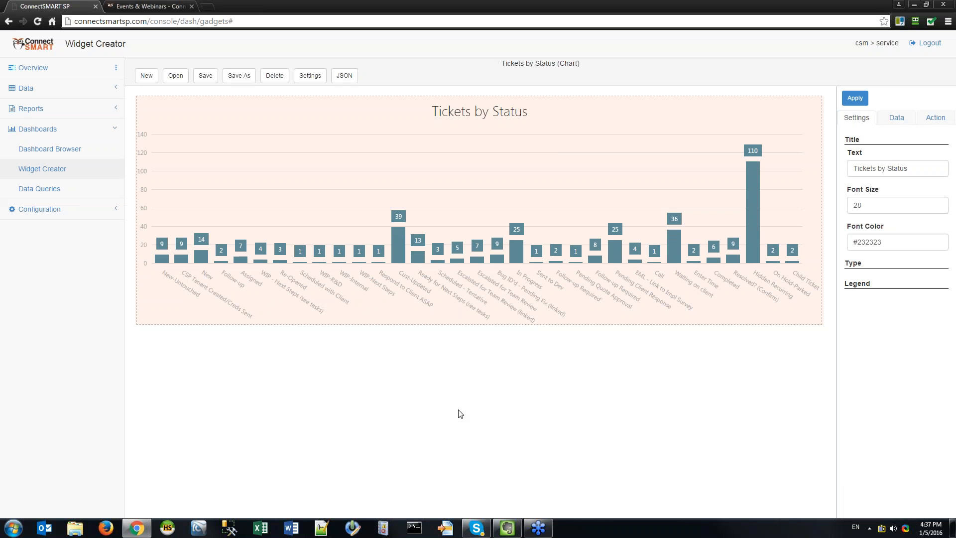
# Expand the Type settings section, showing chart type Bar with the legend off.
pyautogui.hotkey('alt', 'Tab')
pyautogui.click(866, 264)
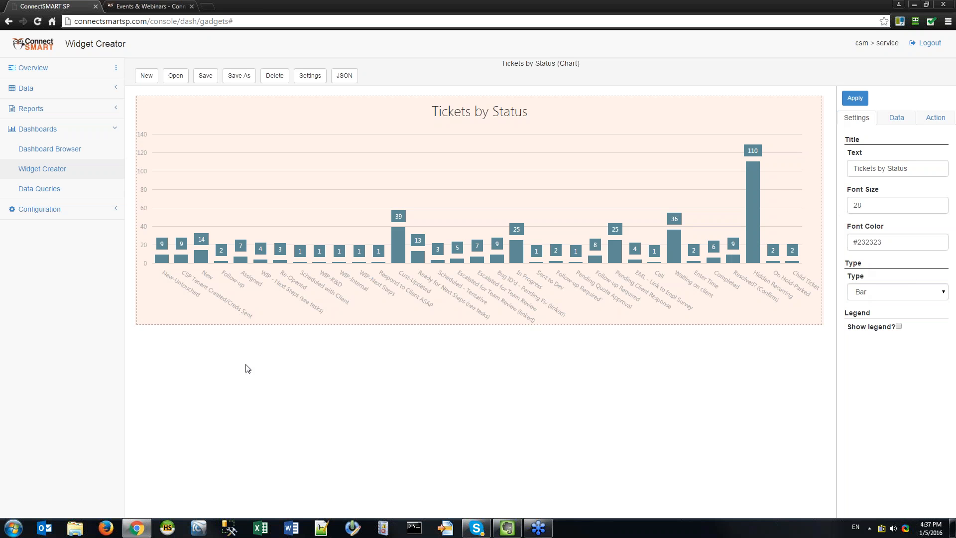
pyautogui.hotkey('alt', 'Tab')
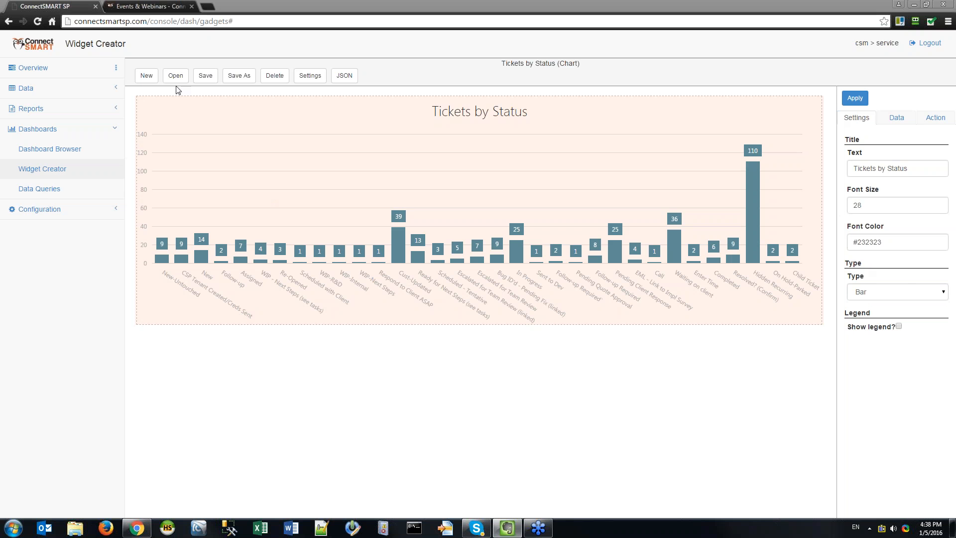
pyautogui.click(234, 76)
# Save the chart as a new widget 'Jen's Webinar Chart' in category Custom.
pyautogui.click(369, 103)
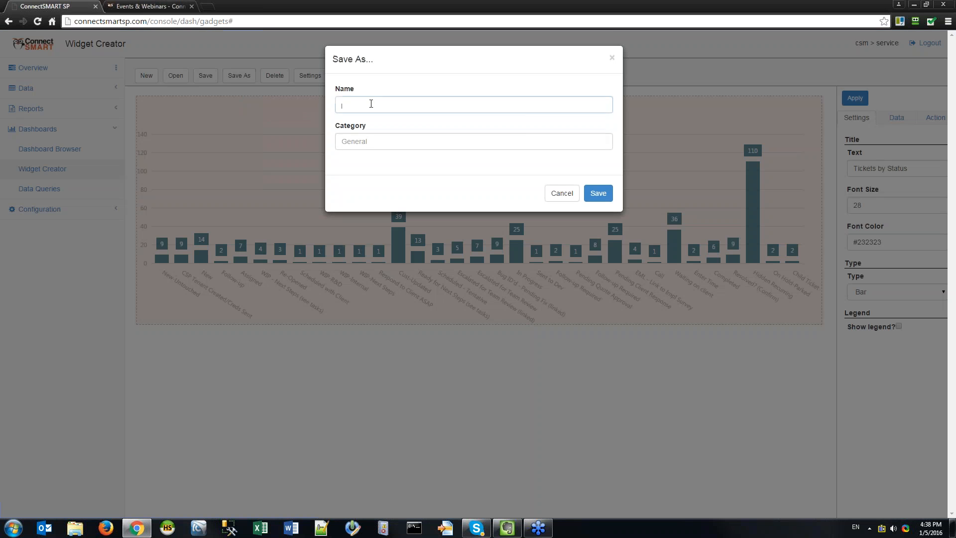
pyautogui.click(378, 141)
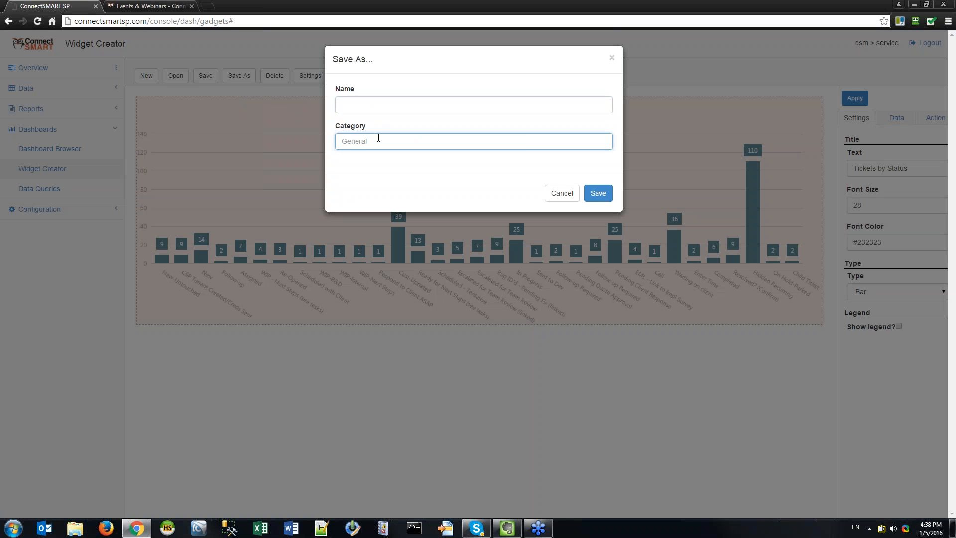
pyautogui.write('Custom')
pyautogui.hotkey('shift', 'Tab')
pyautogui.write("Jen's Webinar Chart")
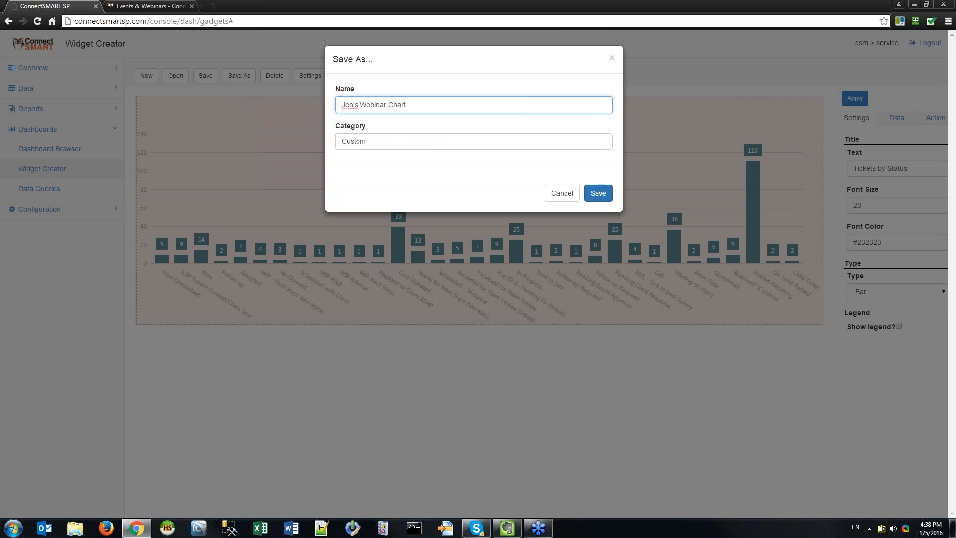
pyautogui.click(587, 193)
pyautogui.click(530, 102)
pyautogui.click(586, 198)
pyautogui.click(531, 98)
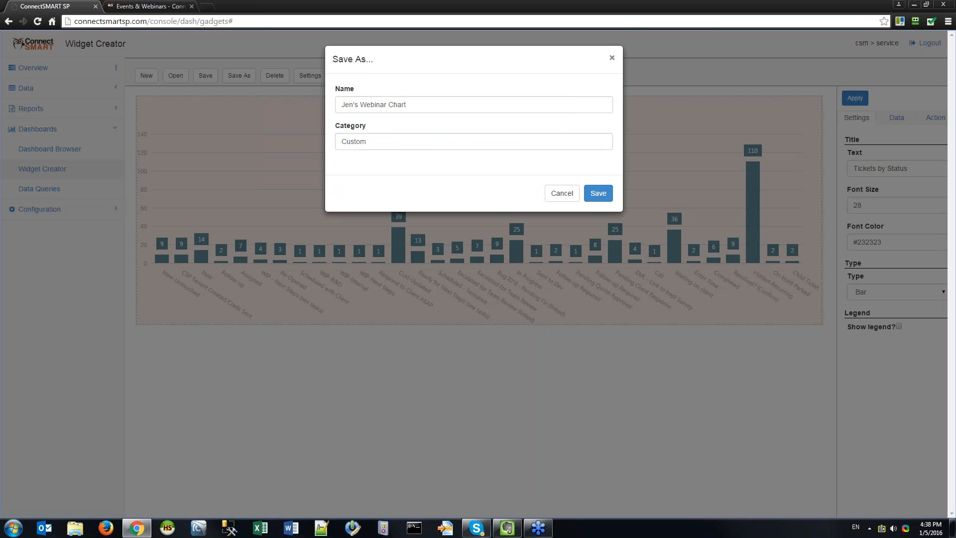
pyautogui.click(560, 192)
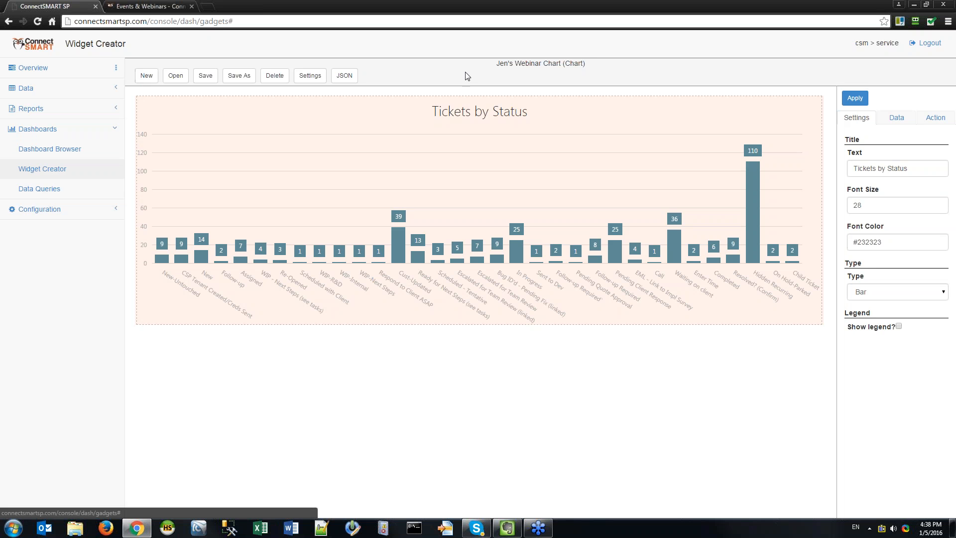
# Enter the description 'These are open tickets by status, not including daily recurring admin tickets'.
pyautogui.moveTo(497, 63)
pyautogui.mouseDown()
pyautogui.moveTo(588, 60)
pyautogui.moveTo(496, 67)
pyautogui.mouseUp()
pyautogui.click(495, 67)
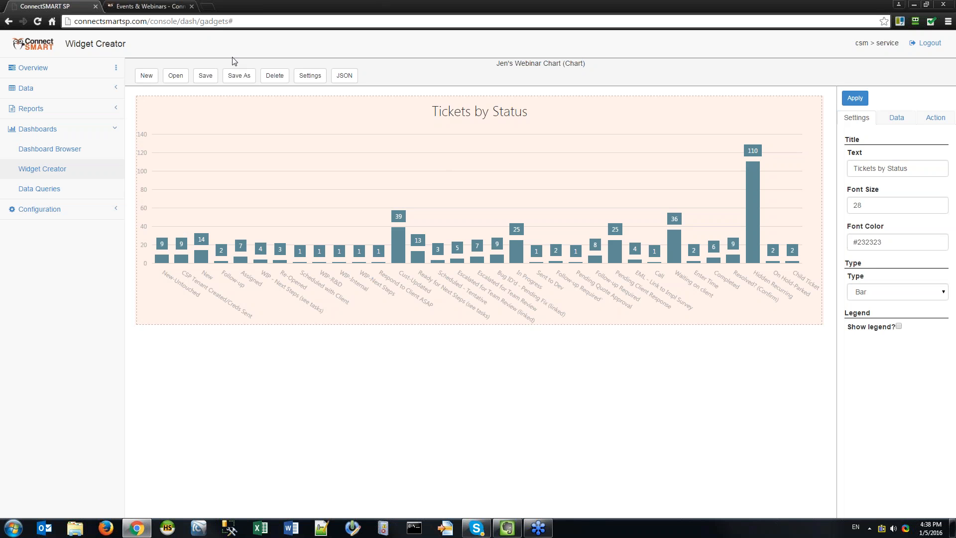
pyautogui.click(309, 77)
pyautogui.click(460, 103)
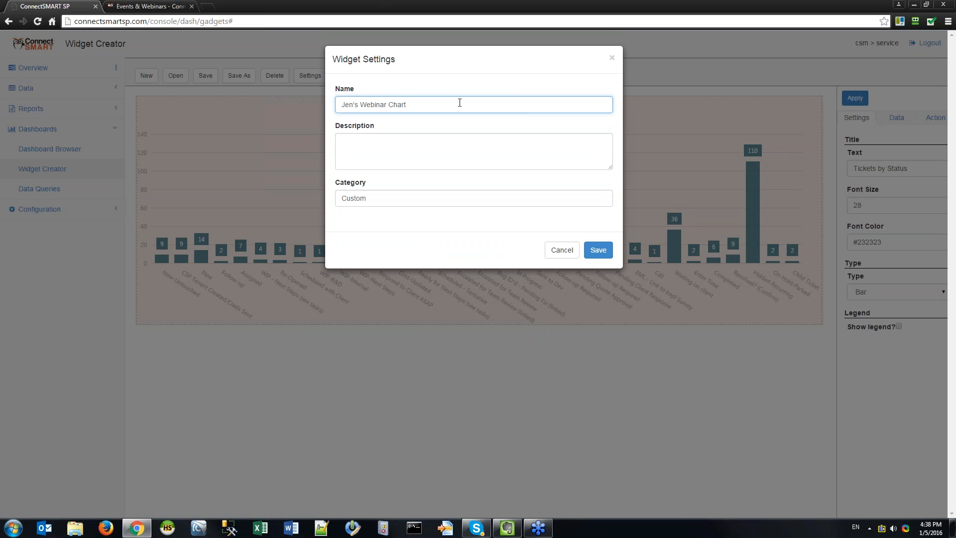
pyautogui.press('Tab')
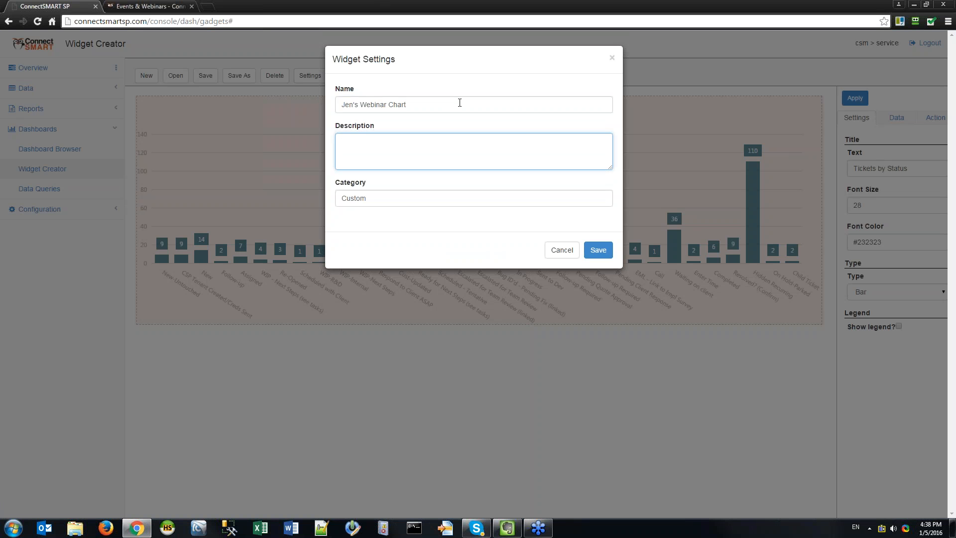
pyautogui.write('These are open tickets by status,')
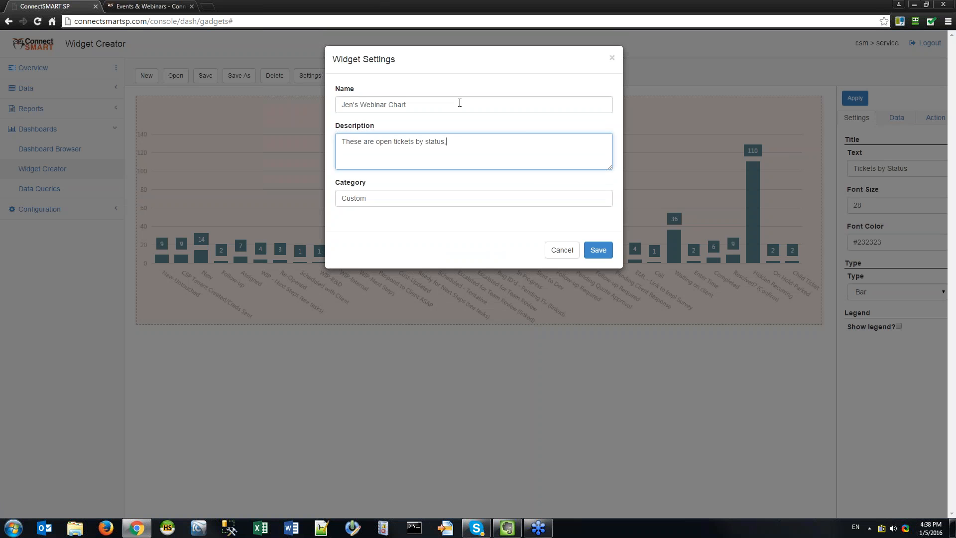
pyautogui.write(' not including daily recurring admin tickets')
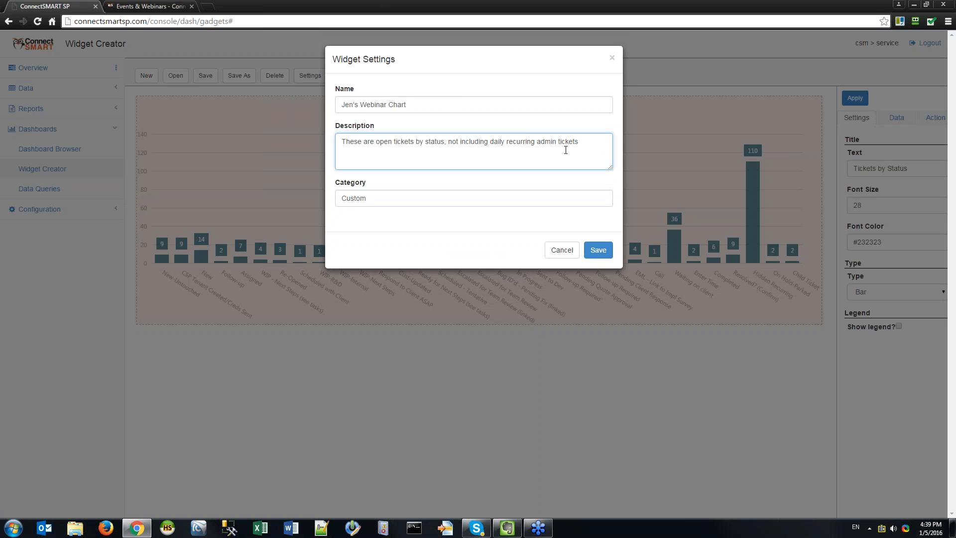
# Review the name and category fields, then save the widget description.
pyautogui.click(490, 101)
pyautogui.click(544, 160)
pyautogui.click(420, 196)
pyautogui.click(481, 156)
pyautogui.moveTo(342, 105); pyautogui.dragTo(416, 104)
pyautogui.click(416, 105)
pyautogui.click(412, 198)
pyautogui.hotkey('ctrl', 'a')
pyautogui.click(435, 193)
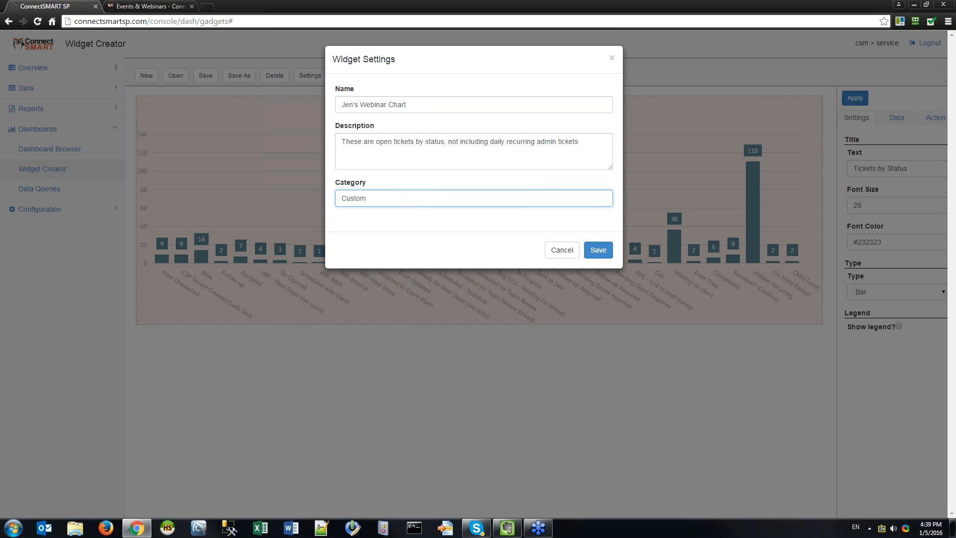
pyautogui.click(599, 250)
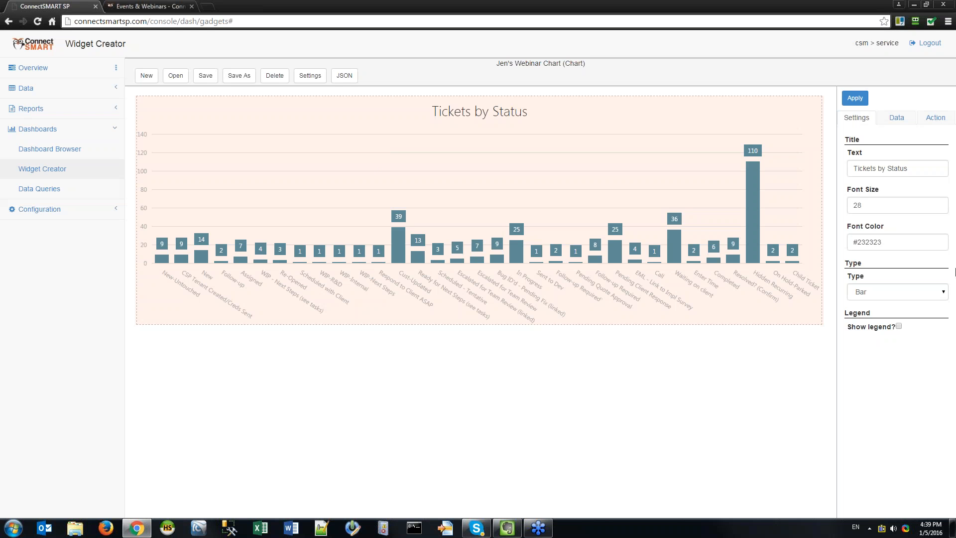
# Try replacing the Custom category with CSM, then erase it and close settings.
pyautogui.click(310, 75)
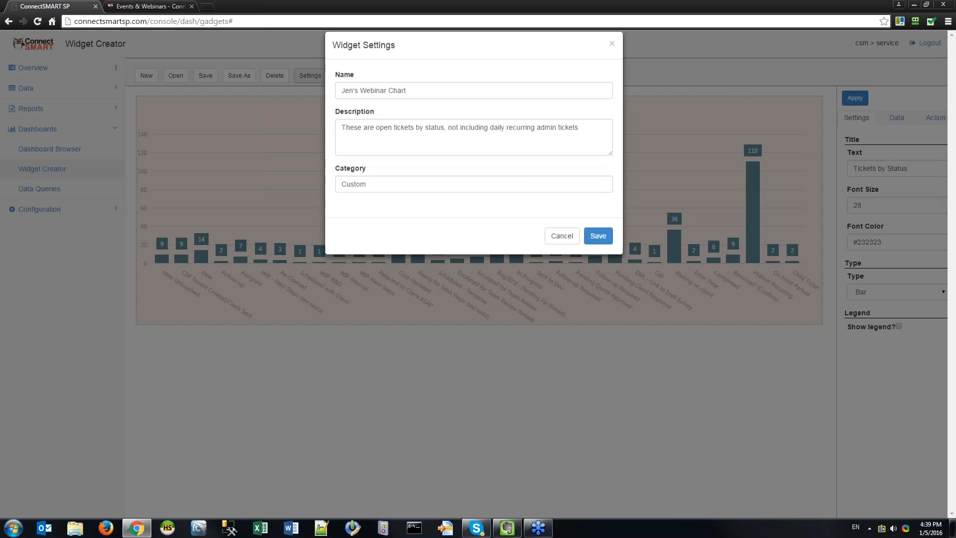
pyautogui.moveTo(369, 198); pyautogui.dragTo(339, 197)
pyautogui.click(438, 200)
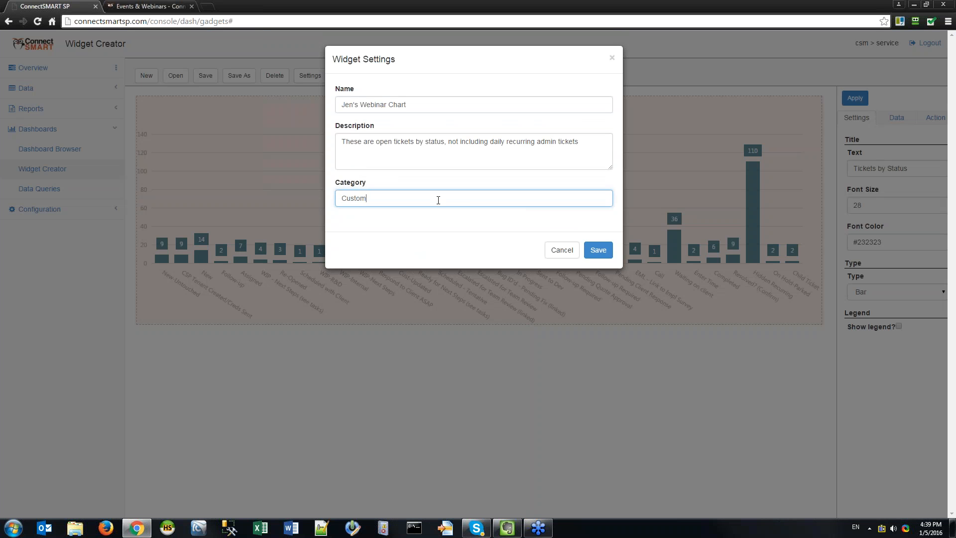
pyautogui.hotkey('ctrl', 'a')
pyautogui.press('BackSpace')
pyautogui.write('CSM')
pyautogui.hotkey('ctrl', 'a')
pyautogui.press('BackSpace')
pyautogui.click(562, 251)
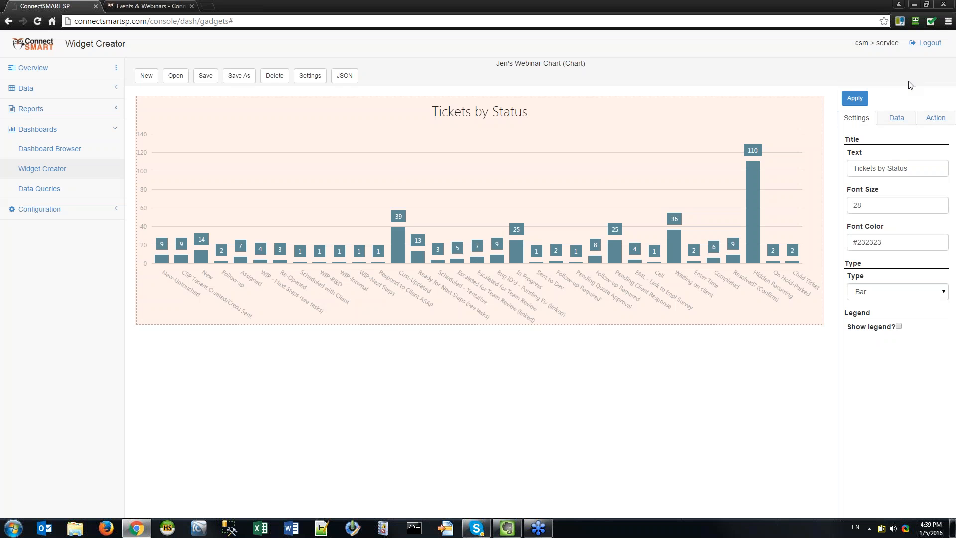
pyautogui.click(919, 164)
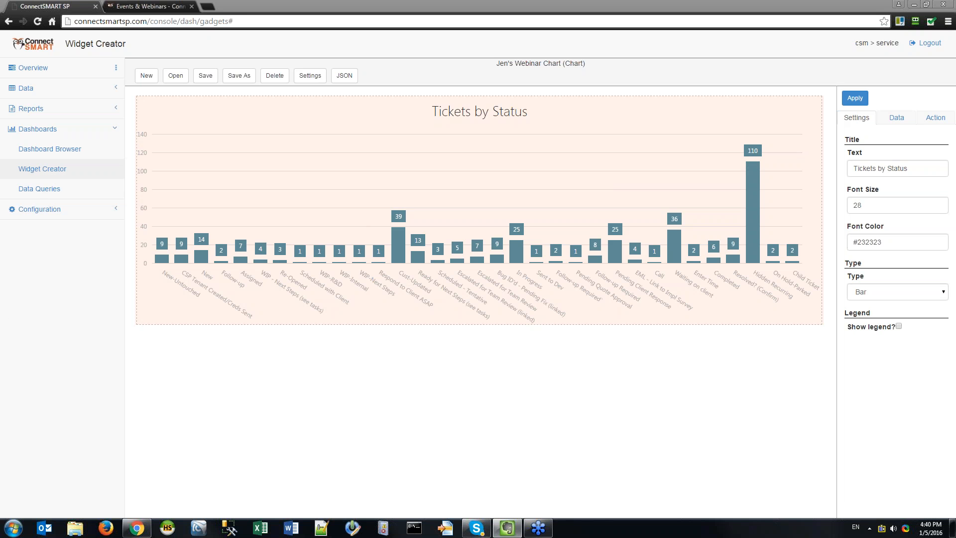
pyautogui.click(309, 75)
pyautogui.click(415, 98)
pyautogui.tripleClick(373, 101)
pyautogui.click(453, 102)
pyautogui.click(562, 249)
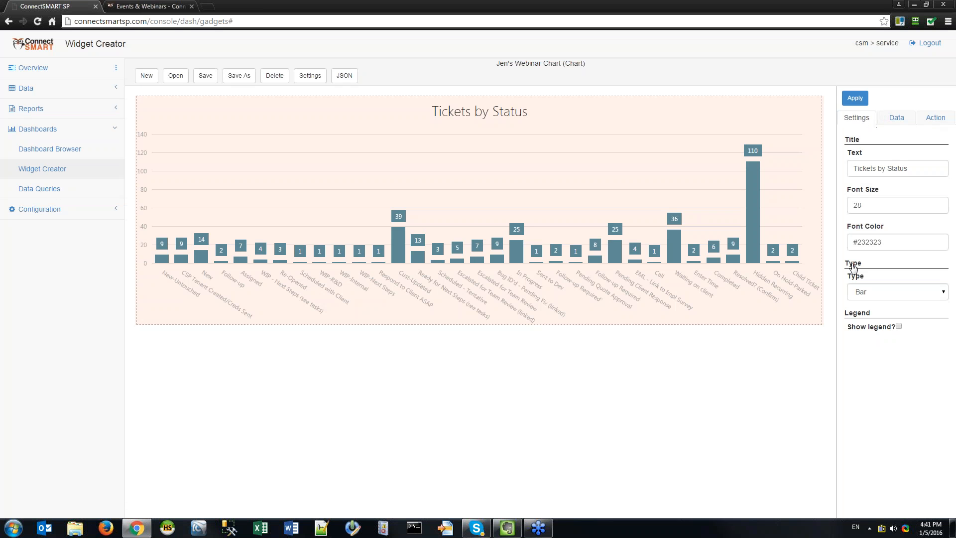
# Retitle the chart 'Tickets by Status - Help Desk Only' and apply.
pyautogui.click(929, 167)
pyautogui.hotkey('ctrl', 'a')
pyautogui.write('Tickets by Status')
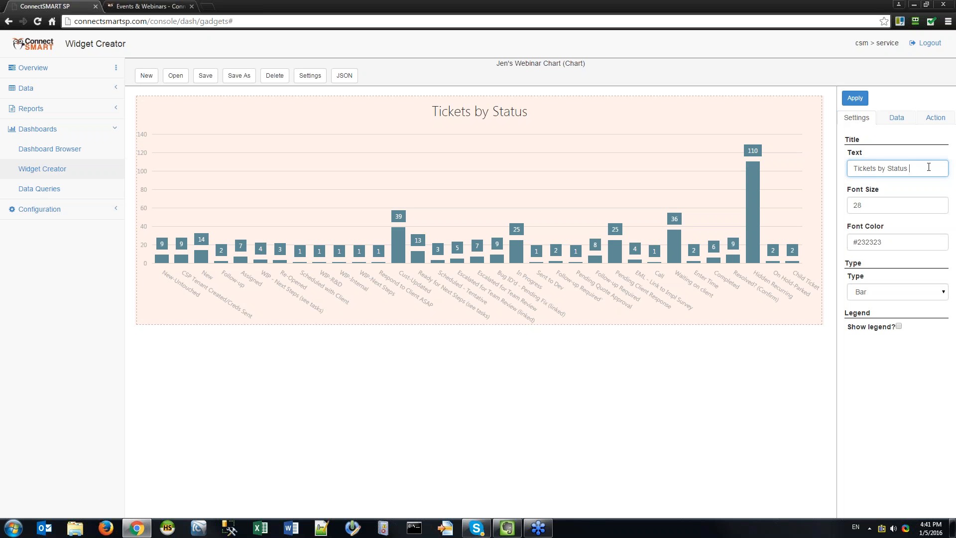
pyautogui.write(' - Help Desk Only')
pyautogui.press('Tab')
pyautogui.click(854, 98)
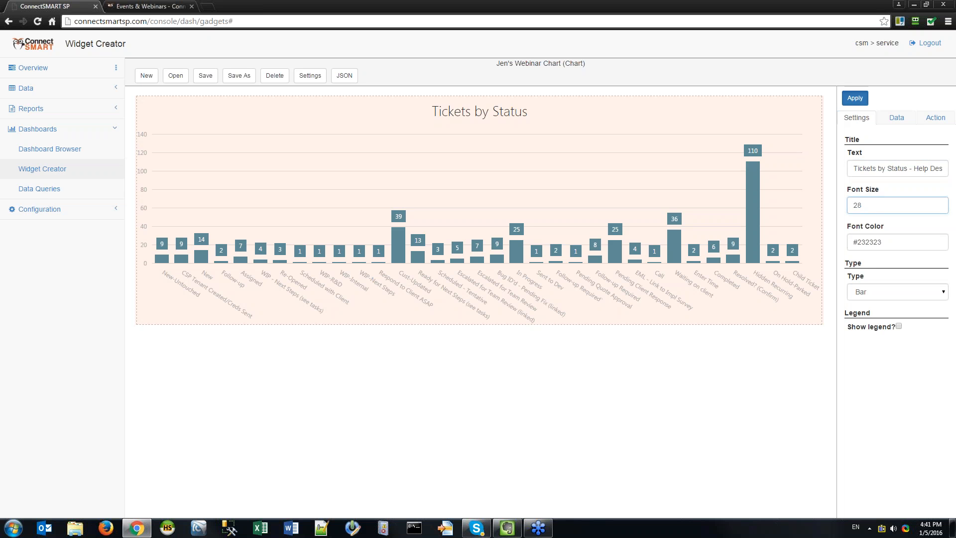
# Change the title font size from 28 to 36 and apply.
pyautogui.click(857, 168)
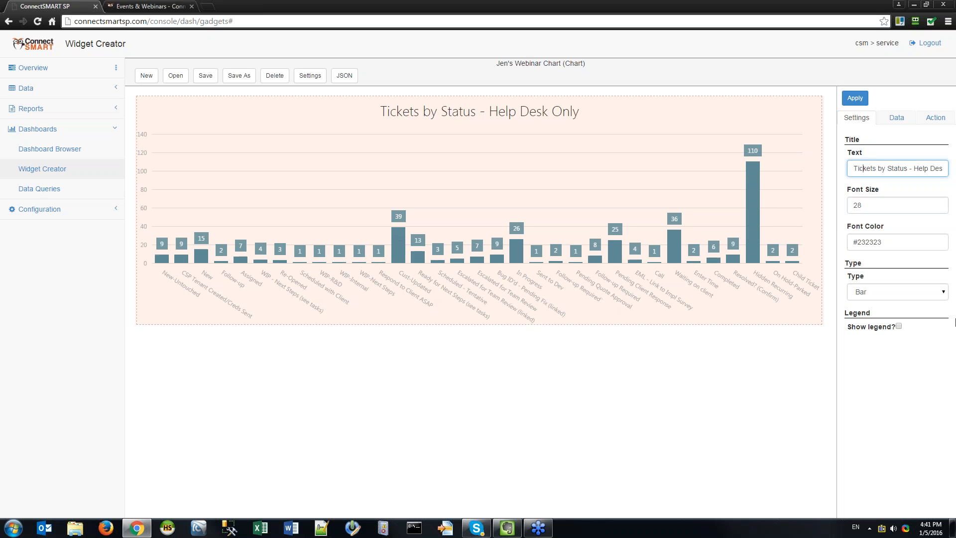
pyautogui.press('End')
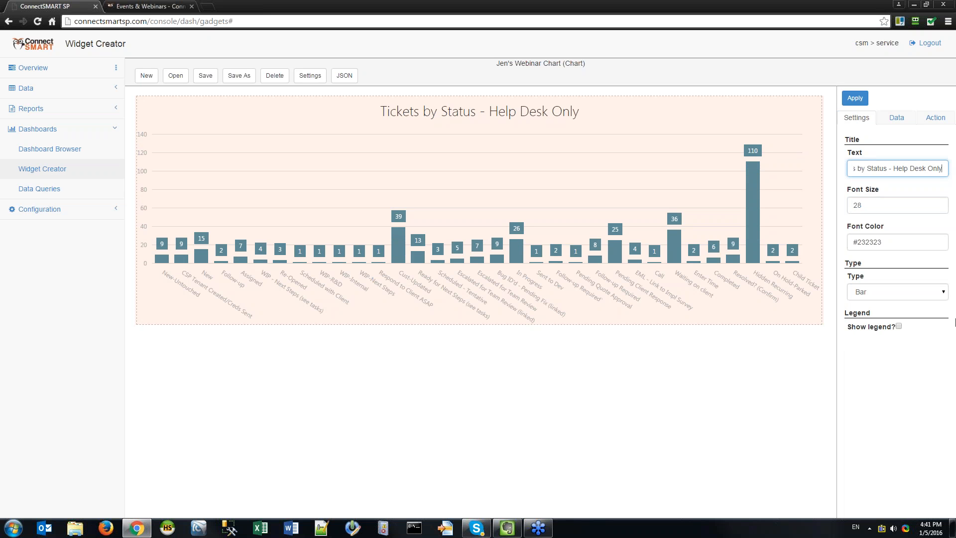
pyautogui.press('Tab')
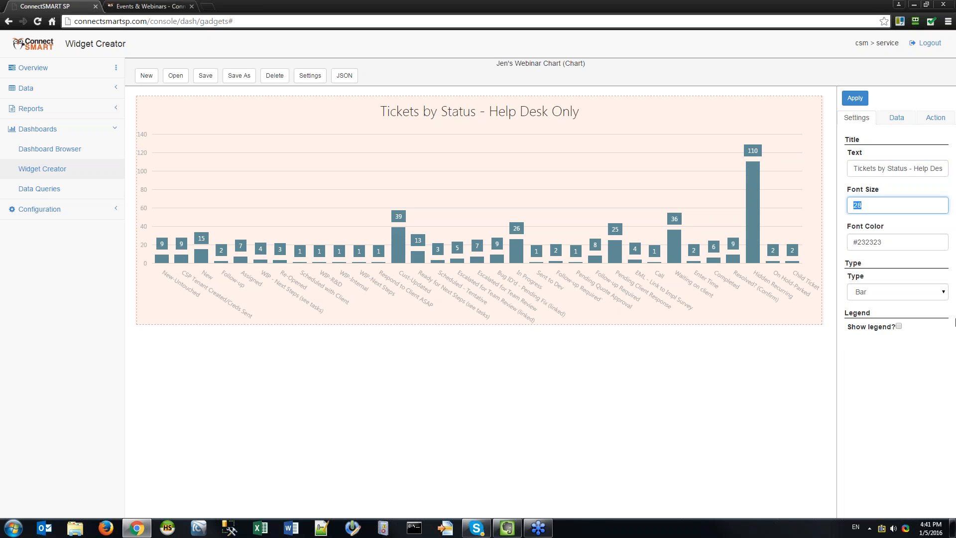
pyautogui.press('Tab')
pyautogui.hotkey('shift', 'Tab')
pyautogui.hotkey('shift', 'Tab')
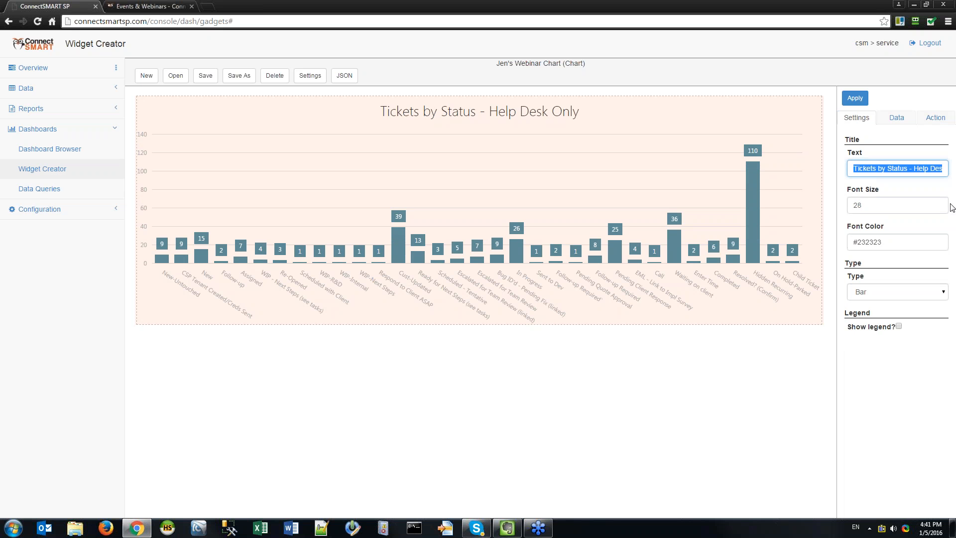
pyautogui.press('Tab')
pyautogui.press('Tab')
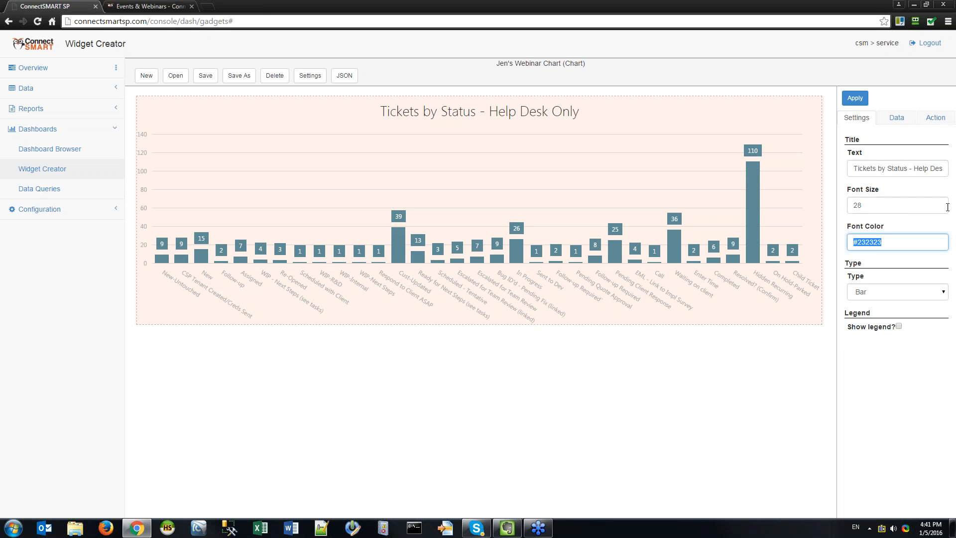
pyautogui.click(908, 210)
pyautogui.doubleClick(908, 209)
pyautogui.press('BackSpace')
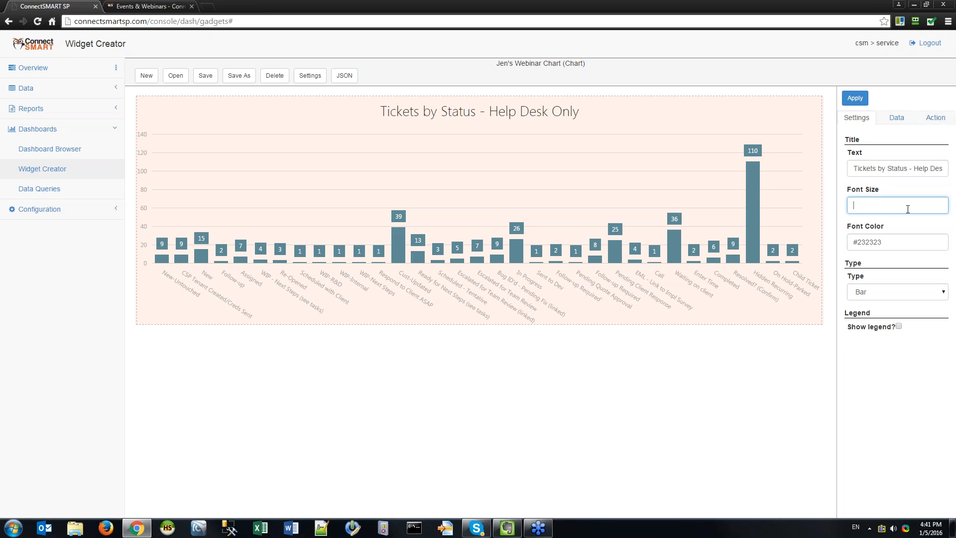
pyautogui.write('36')
pyautogui.press('Tab')
pyautogui.click(851, 98)
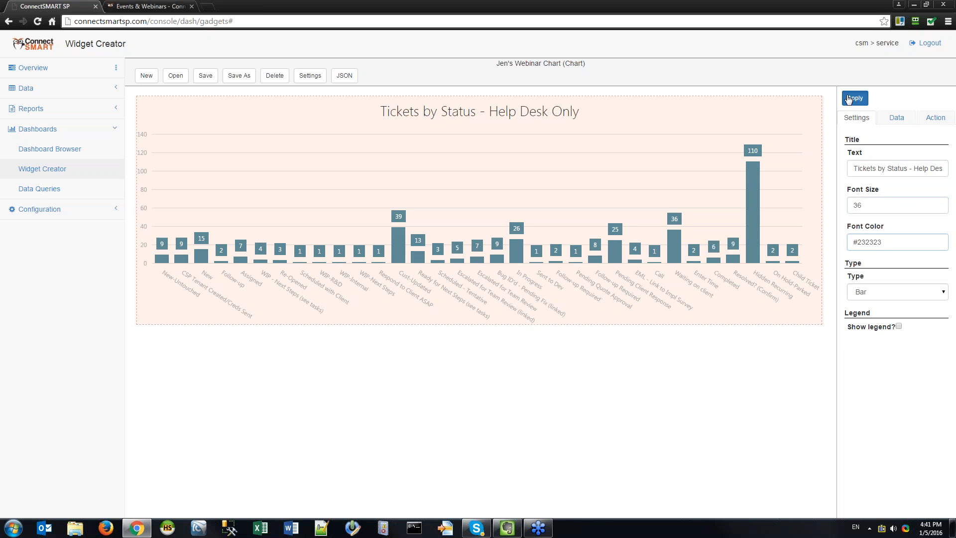
# Try title font sizes 14 and 16, settling on 18.
pyautogui.doubleClick(875, 199)
pyautogui.write('14')
pyautogui.click(855, 98)
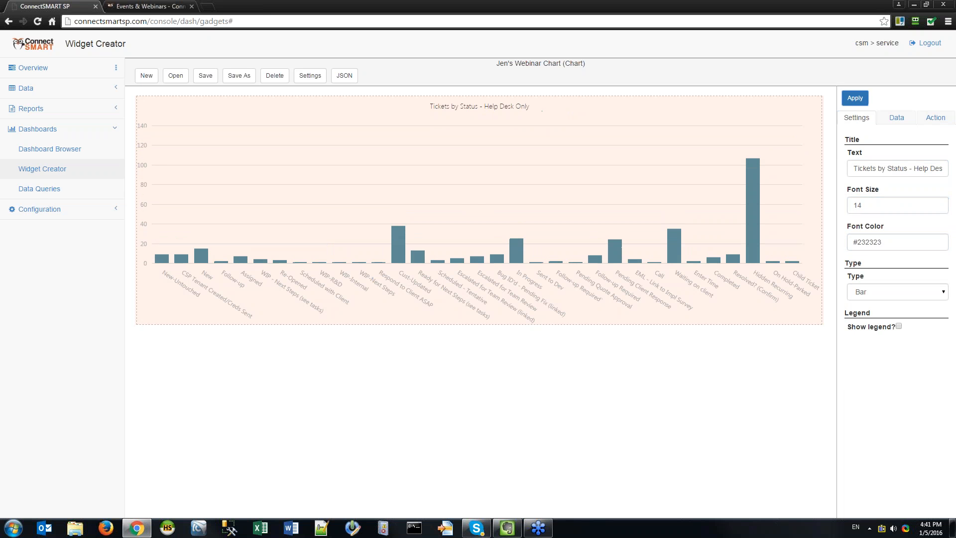
pyautogui.doubleClick(871, 205)
pyautogui.write('16')
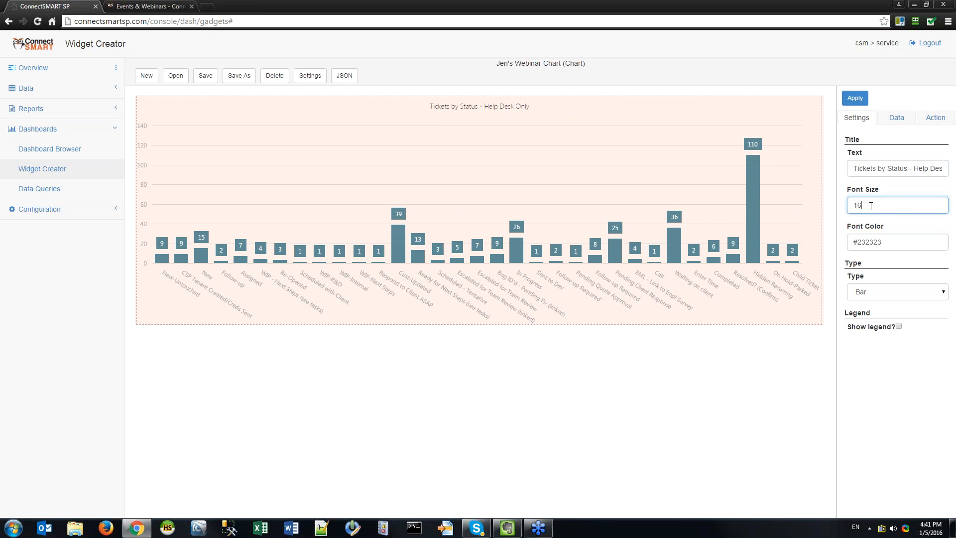
pyautogui.click(855, 98)
pyautogui.doubleClick(870, 206)
pyautogui.write('18')
pyautogui.click(855, 98)
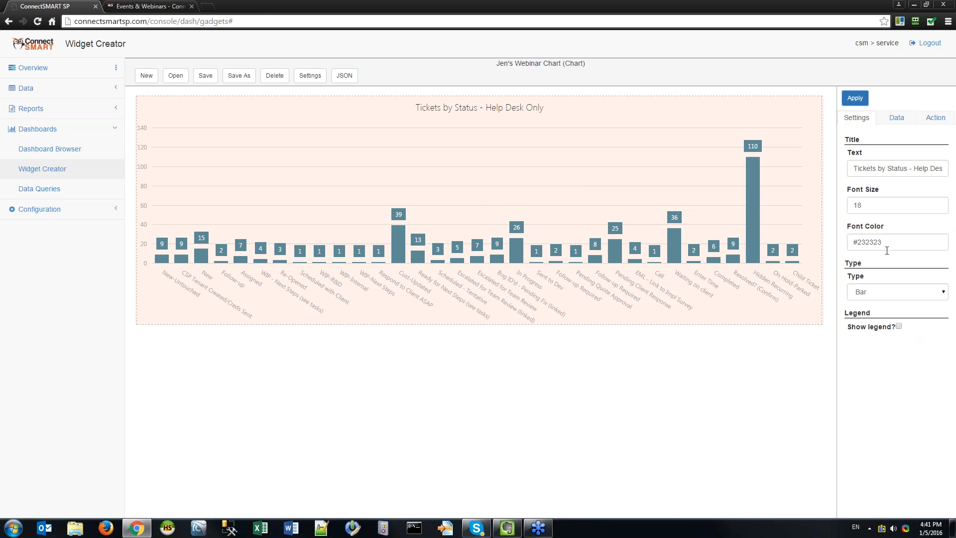
pyautogui.click(897, 239)
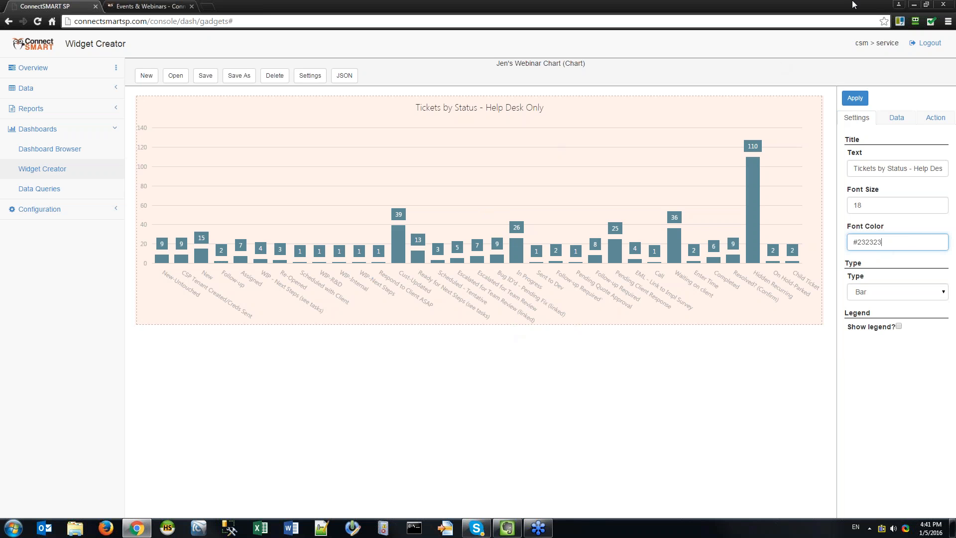
pyautogui.moveTo(903, 241); pyautogui.dragTo(857, 243)
pyautogui.write('000000')
pyautogui.click(849, 101)
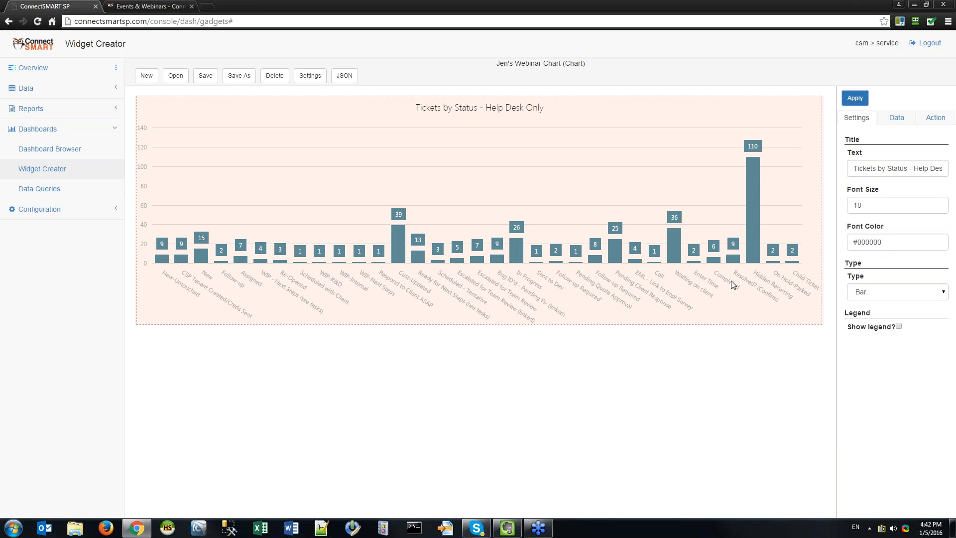
pyautogui.click(899, 241)
pyautogui.hotkey('ctrl', 'a')
pyautogui.press('BackSpace')
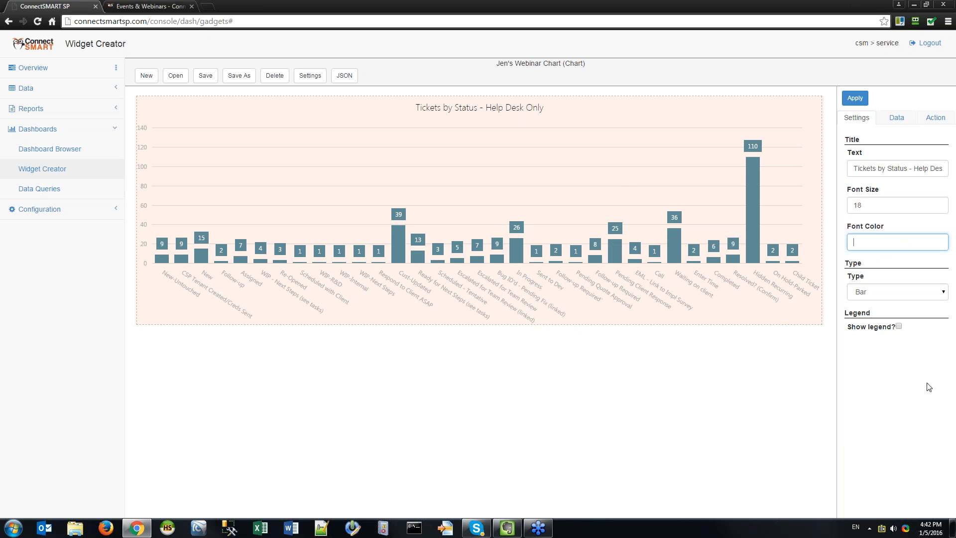
pyautogui.hotkey('ctrl', 'z')
pyautogui.hotkey('ctrl', 'z')
pyautogui.click(855, 98)
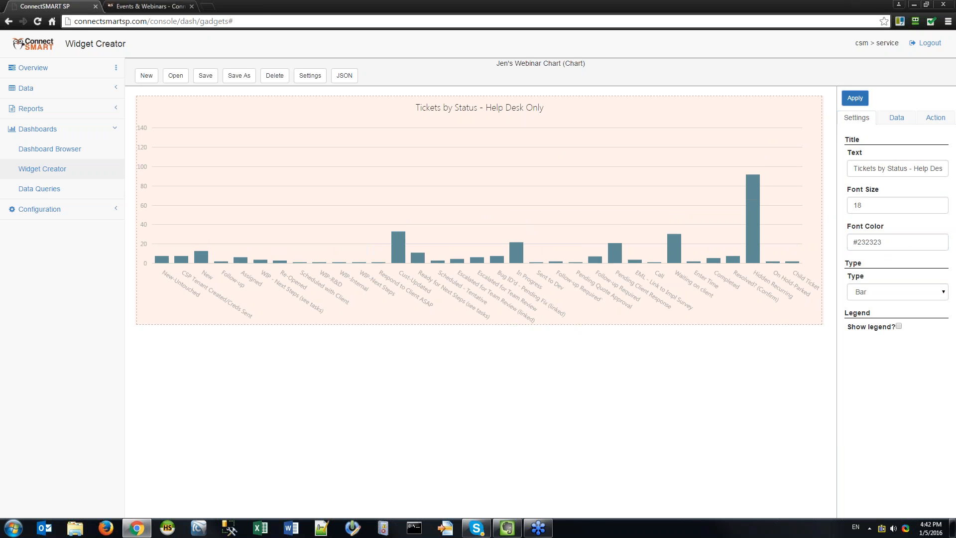
pyautogui.doubleClick(872, 238)
pyautogui.hotkey('alt', 'Tab')
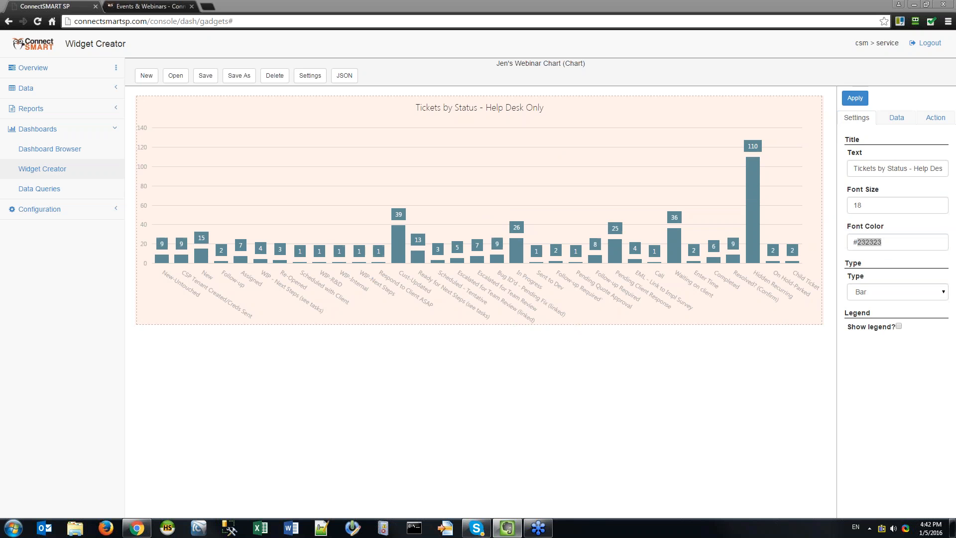
pyautogui.click(213, 6)
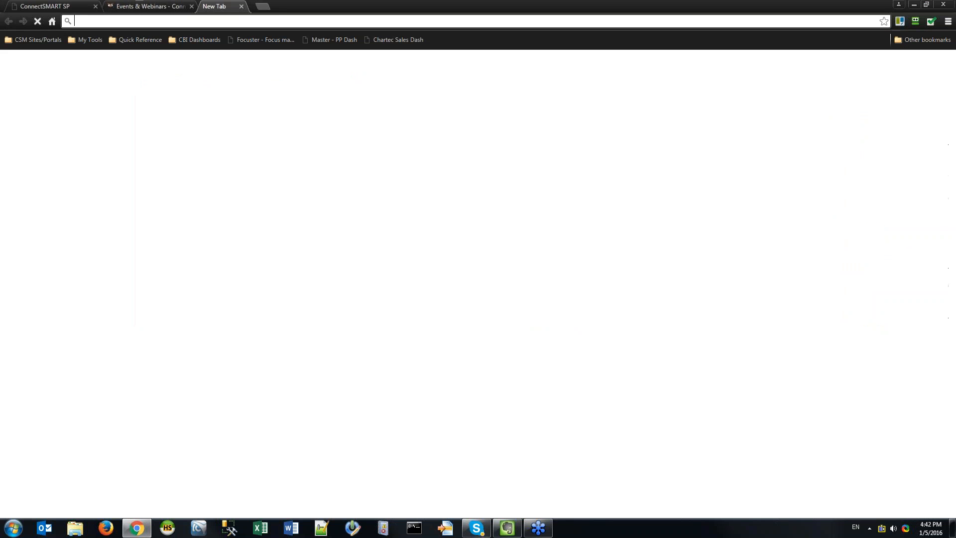
pyautogui.moveTo(214, 6); pyautogui.dragTo(0, 67)
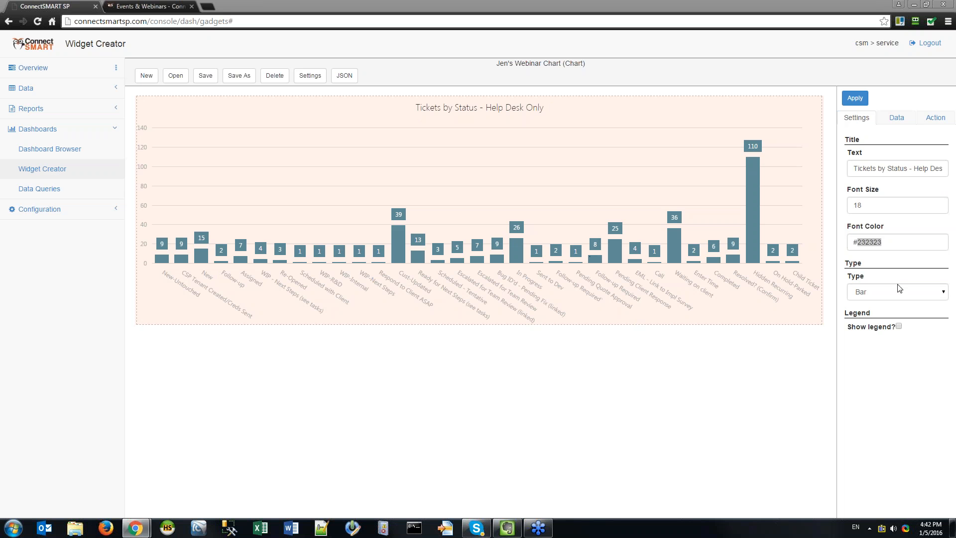
pyautogui.click(901, 245)
# Change the title font colour from #232323 to black #000000 and apply.
pyautogui.moveTo(901, 245); pyautogui.dragTo(860, 238)
pyautogui.write('000000')
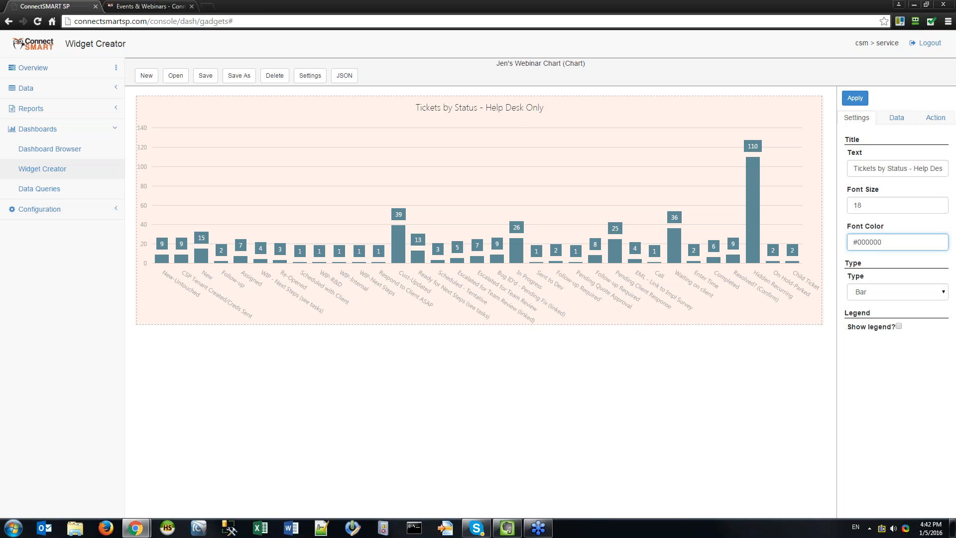
pyautogui.click(842, 96)
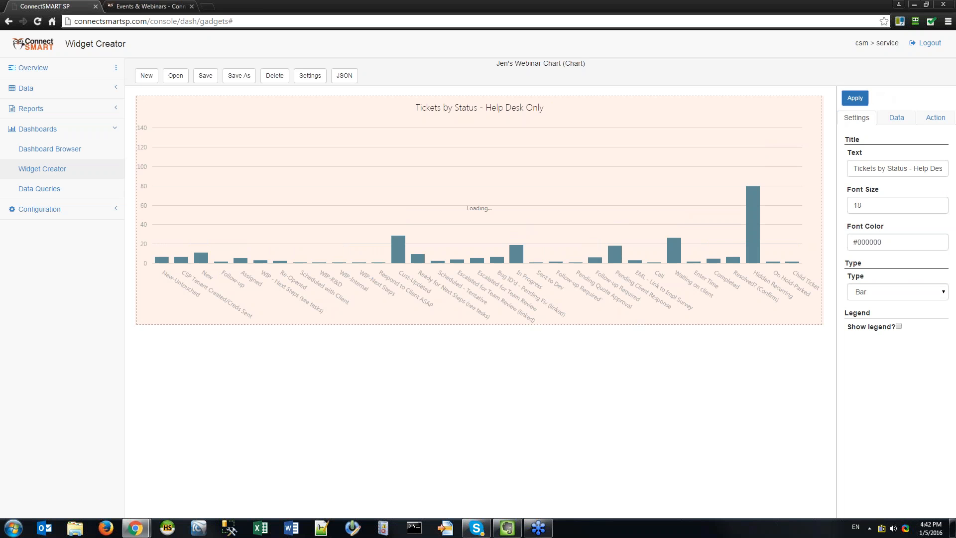
# Delete the title font colour value, leaving the setting empty.
pyautogui.moveTo(911, 241); pyautogui.dragTo(852, 242)
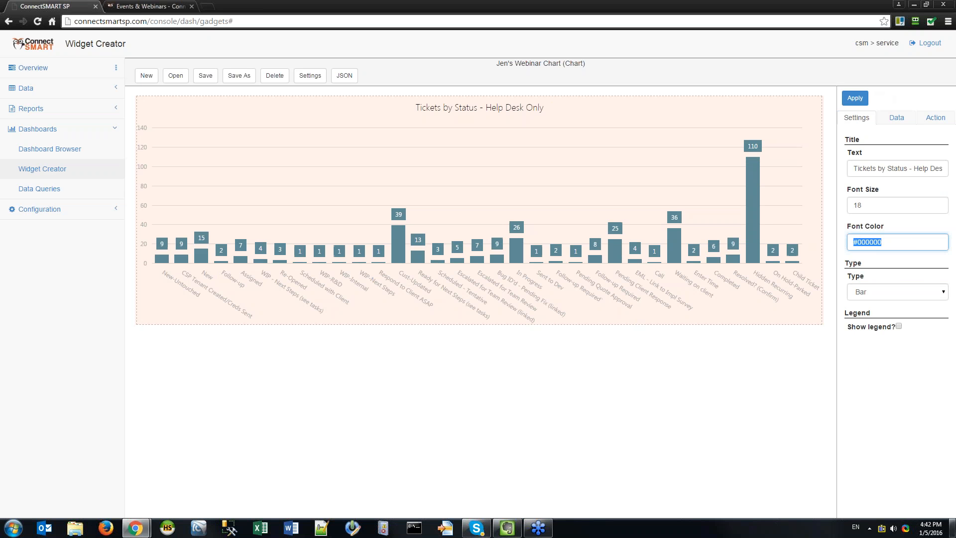
pyautogui.press('BackSpace')
pyautogui.press('Tab')
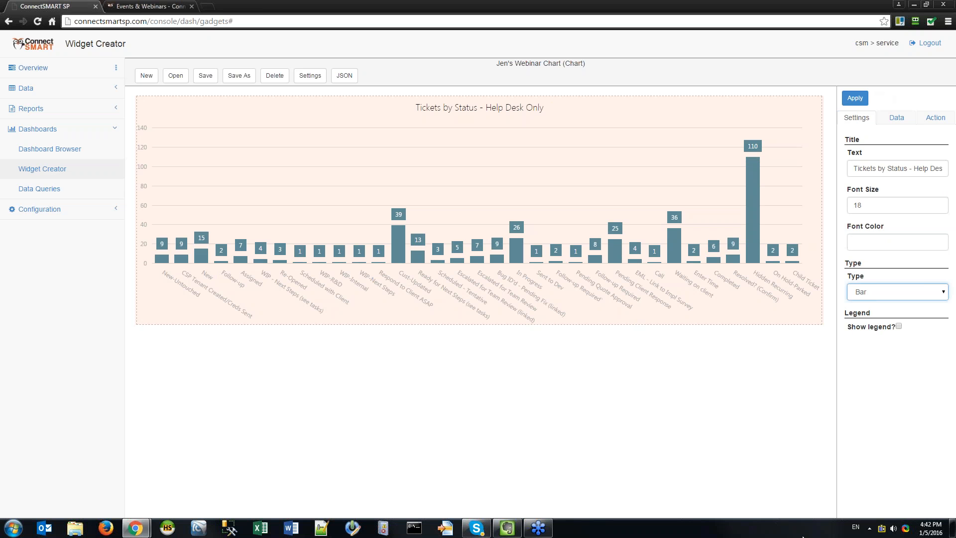
pyautogui.click(885, 242)
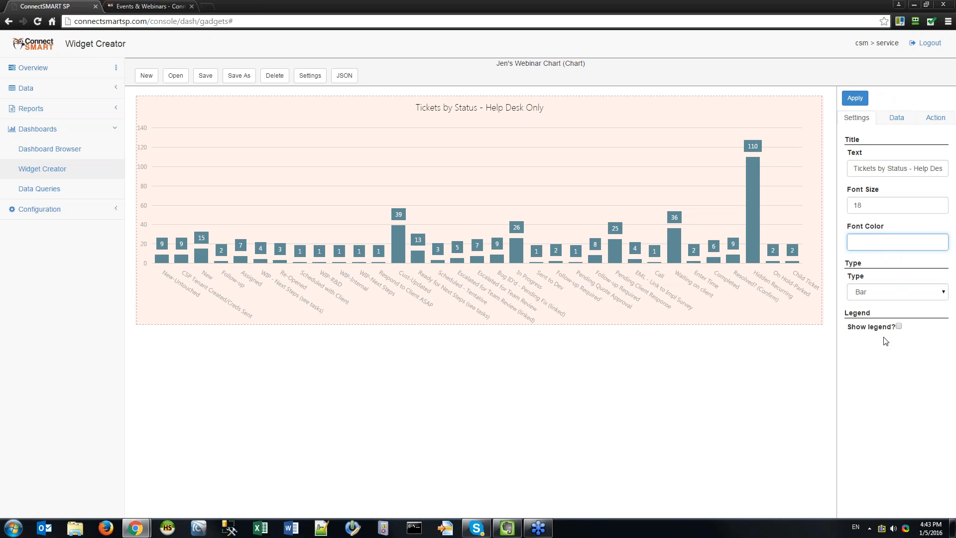
pyautogui.click(879, 292)
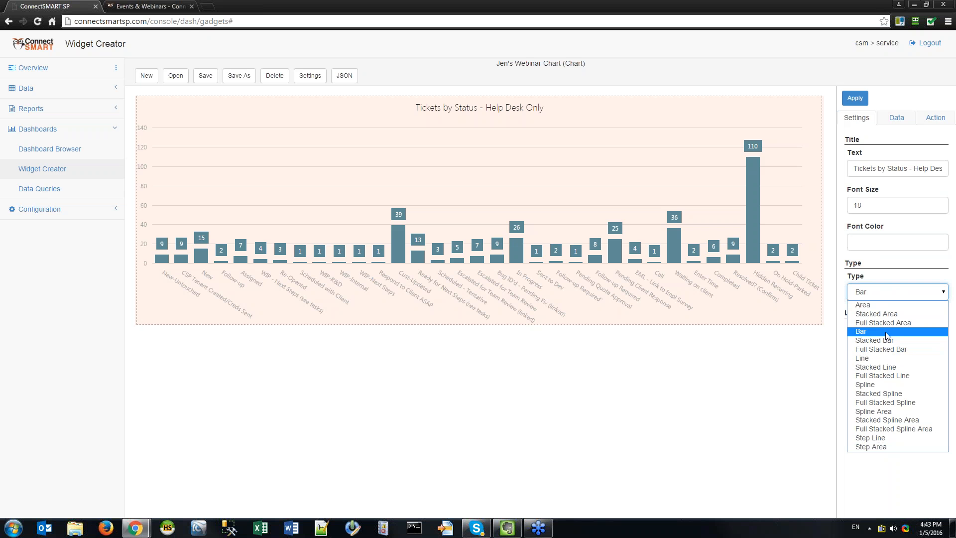
# Preview the ticket chart as Line, then Area, then Step Line, applying each type.
pyautogui.click(873, 359)
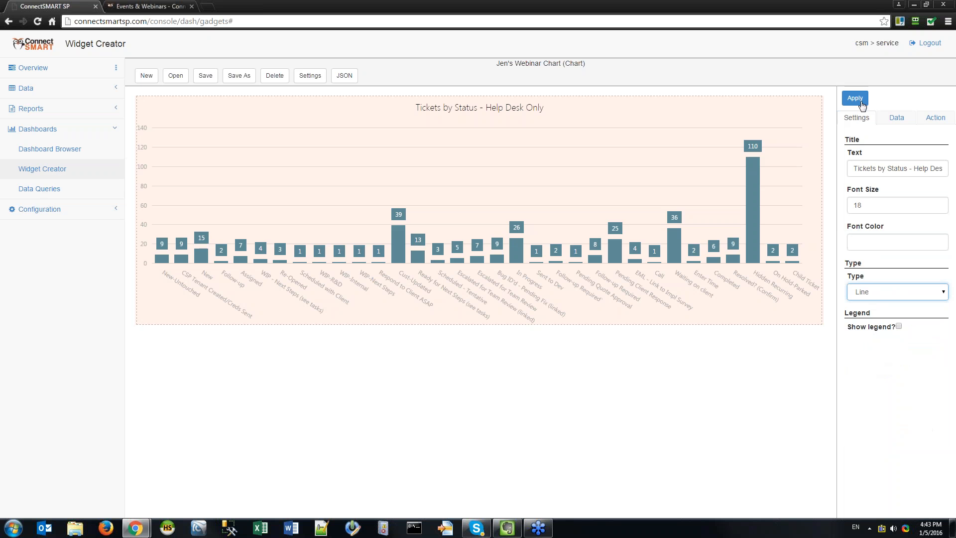
pyautogui.click(854, 98)
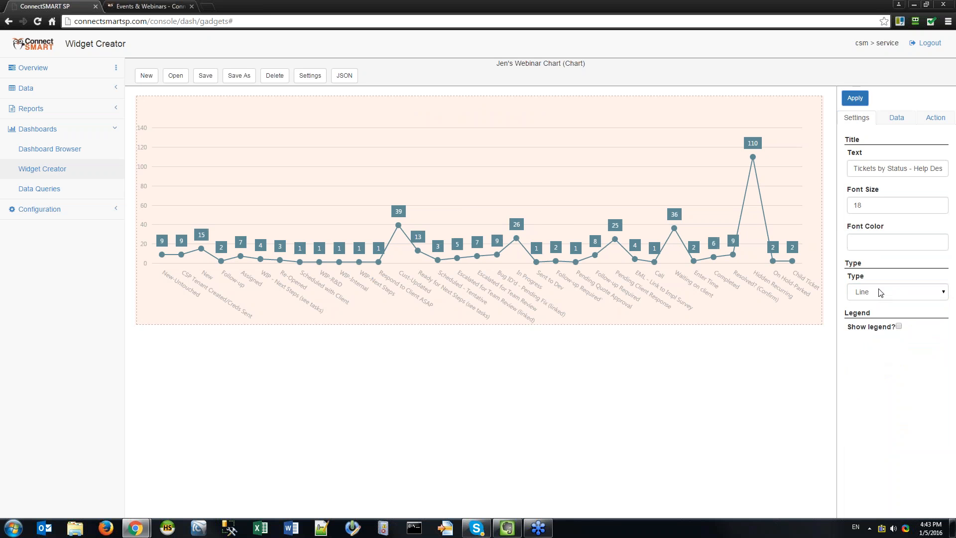
pyautogui.click(896, 292)
pyautogui.click(876, 301)
pyautogui.click(858, 97)
pyautogui.click(894, 291)
pyautogui.click(886, 438)
pyautogui.click(864, 103)
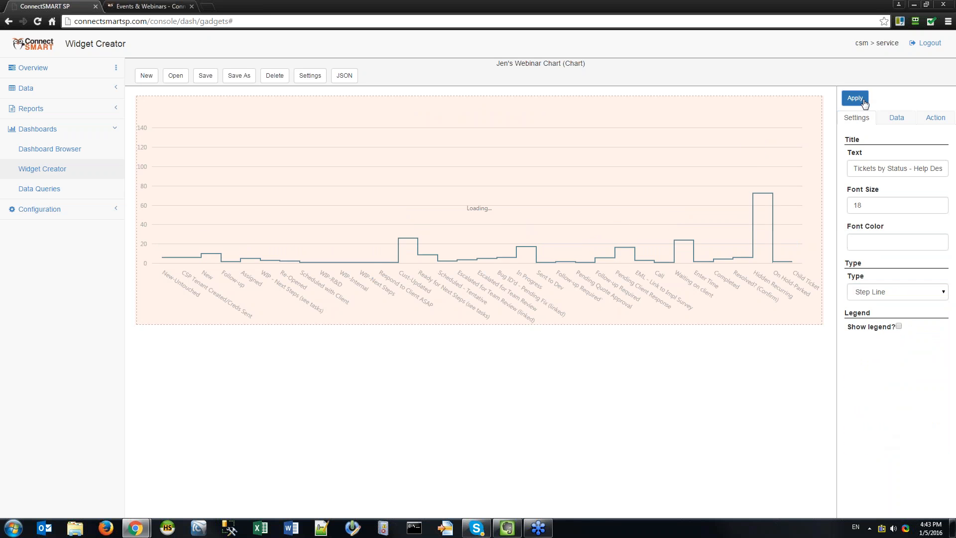
# Set the chart type back to Bar and apply it.
pyautogui.click(886, 303)
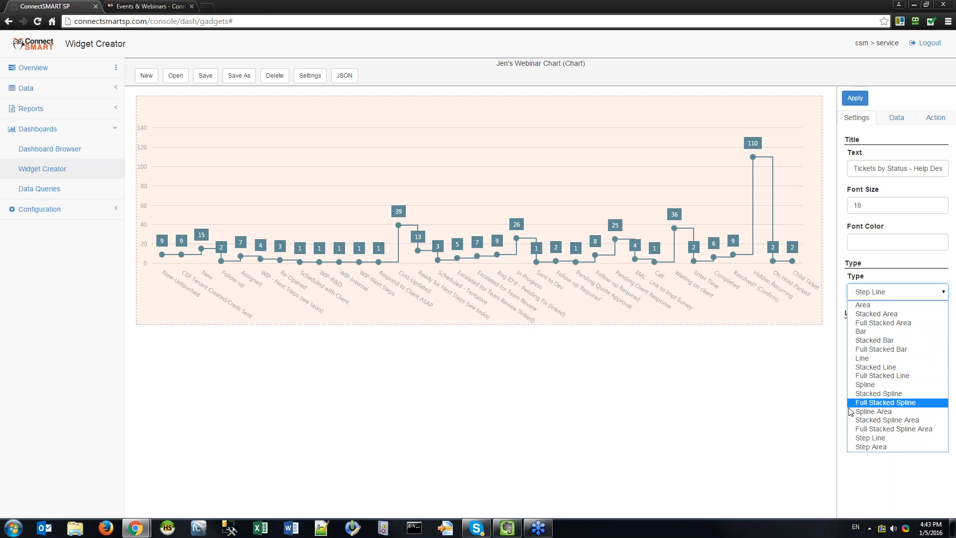
pyautogui.click(896, 330)
pyautogui.click(855, 98)
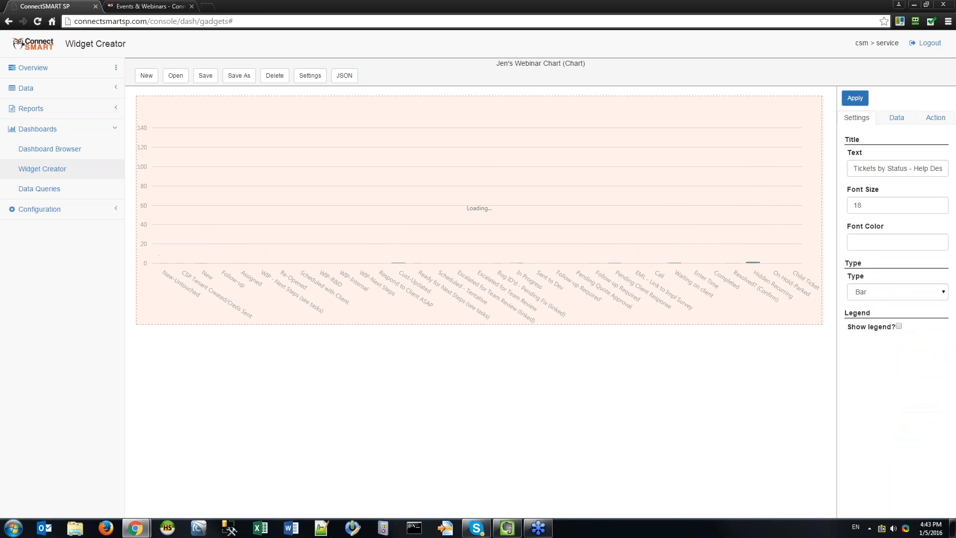
pyautogui.click(899, 298)
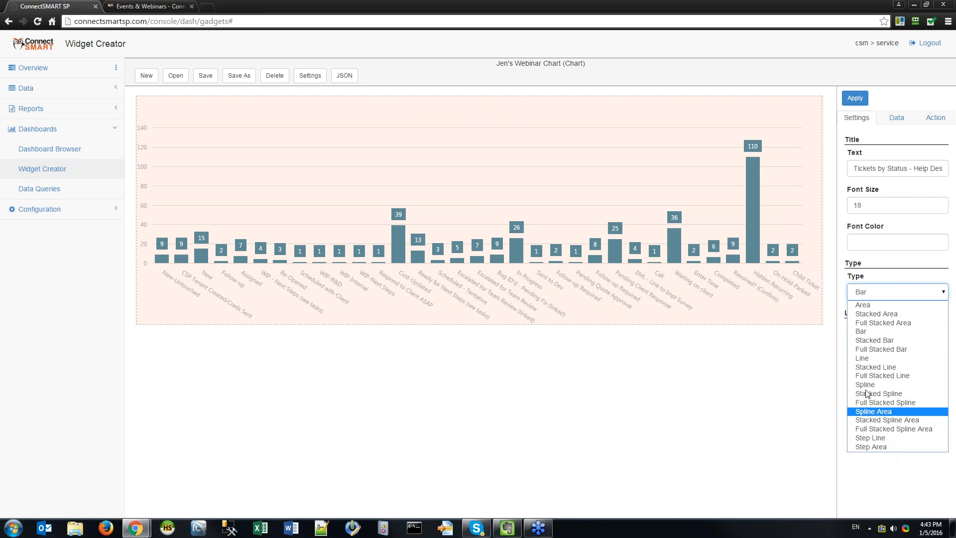
pyautogui.click(889, 496)
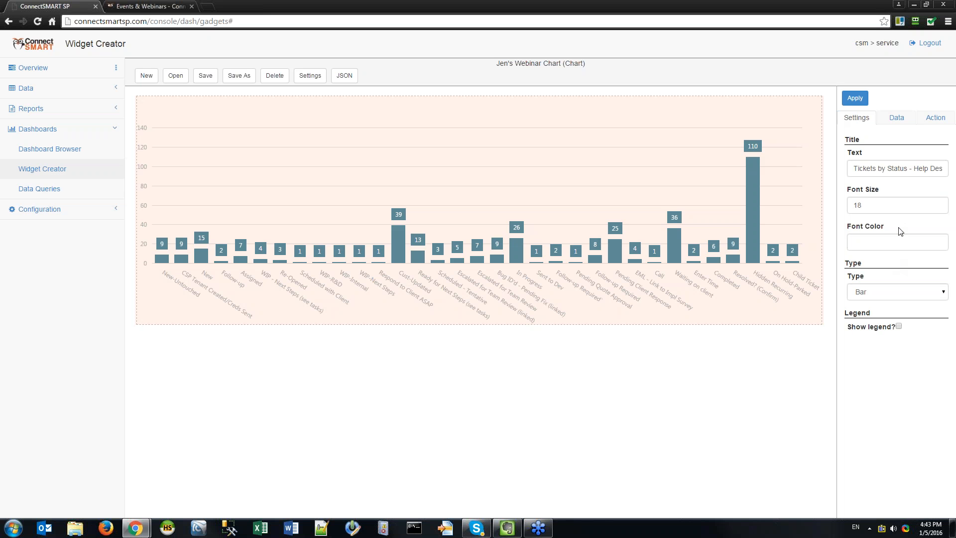
pyautogui.click(899, 293)
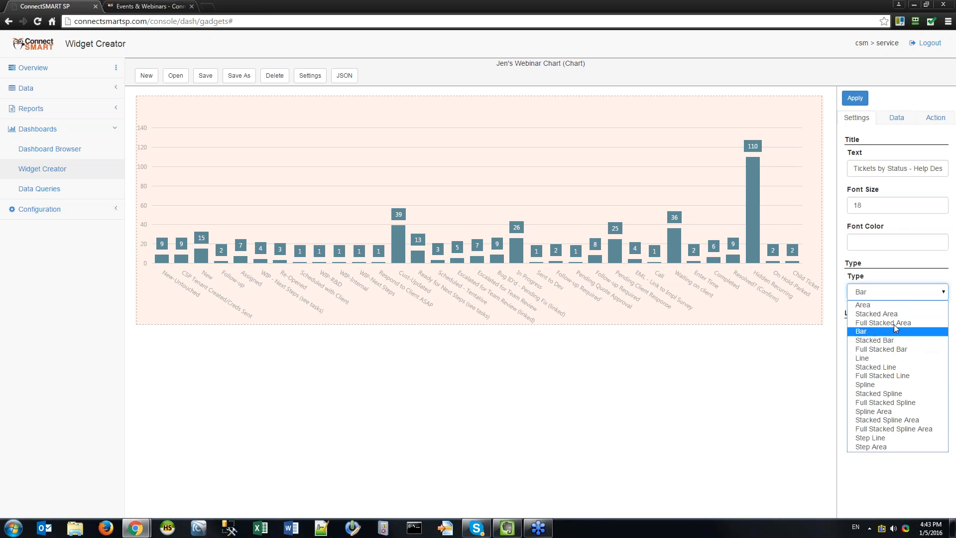
pyautogui.click(884, 305)
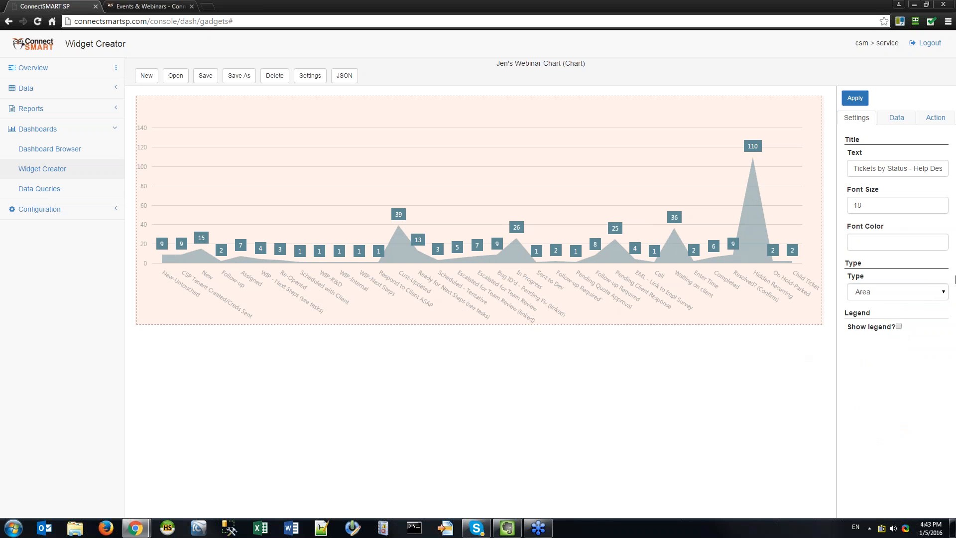
pyautogui.click(875, 295)
pyautogui.click(950, 404)
pyautogui.click(905, 295)
pyautogui.click(876, 335)
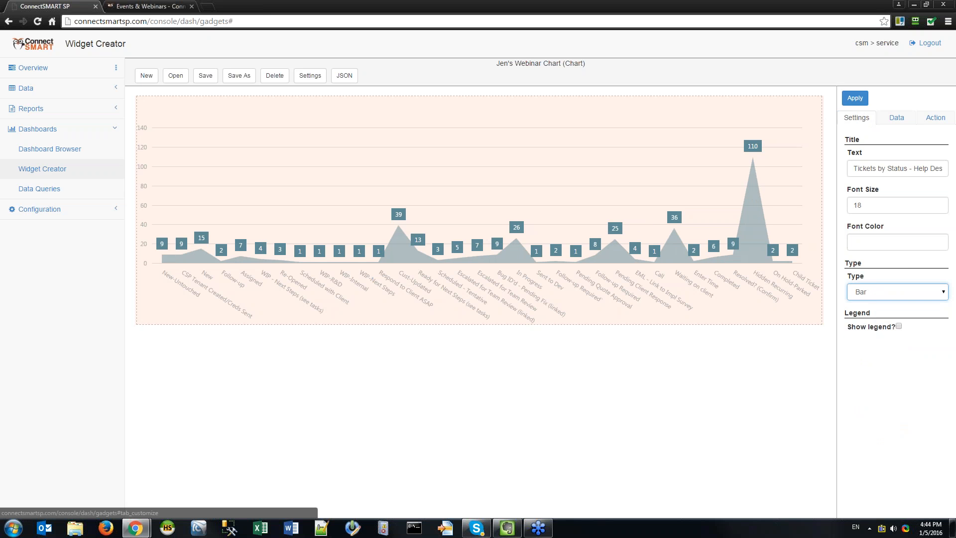
pyautogui.click(855, 99)
# Turn on Show legend, then off again, redrawing the chart each time, and bring up the Data settings.
pyautogui.click(899, 326)
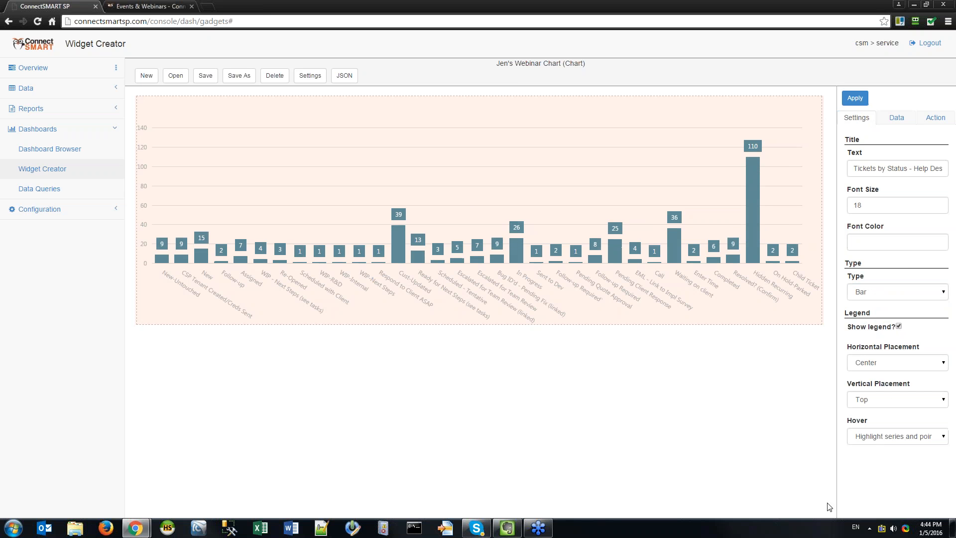
pyautogui.click(855, 99)
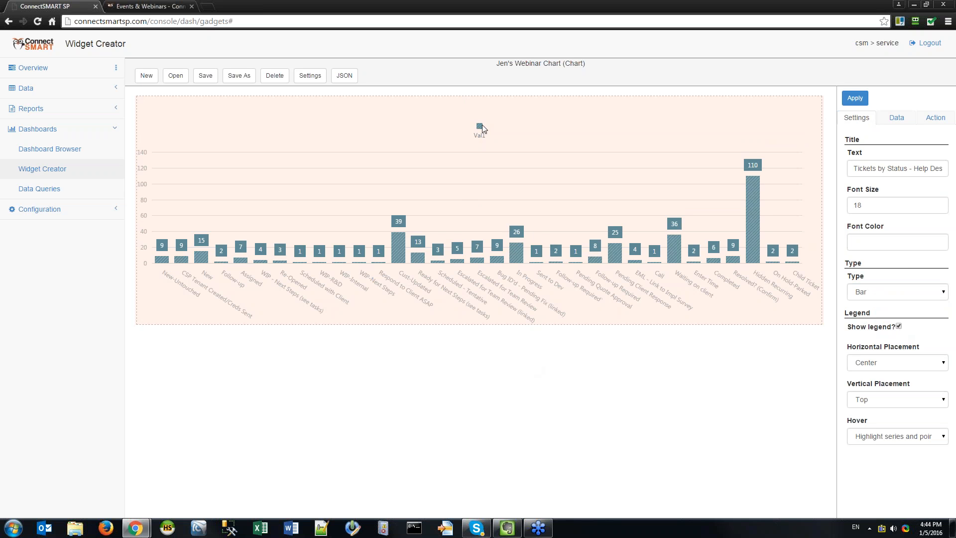
pyautogui.click(899, 326)
pyautogui.click(853, 100)
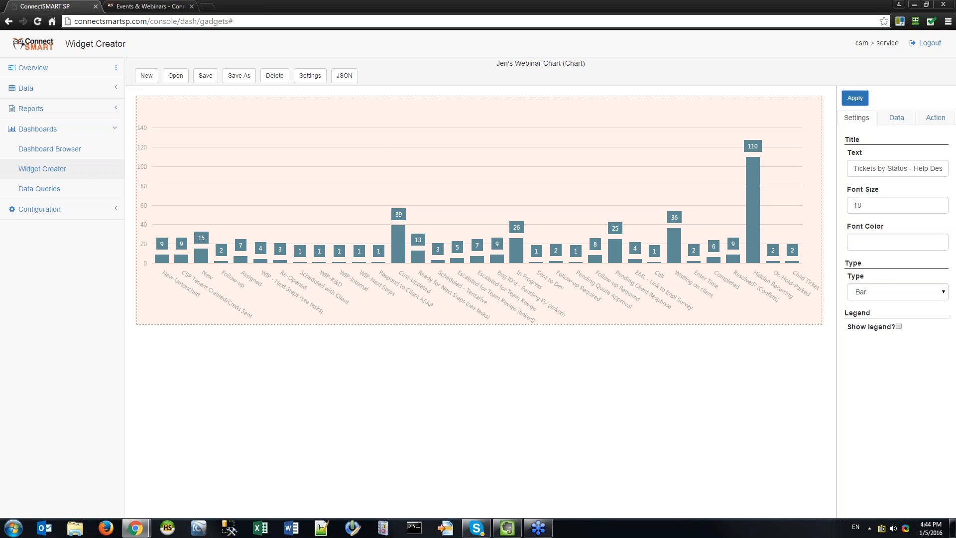
pyautogui.click(896, 119)
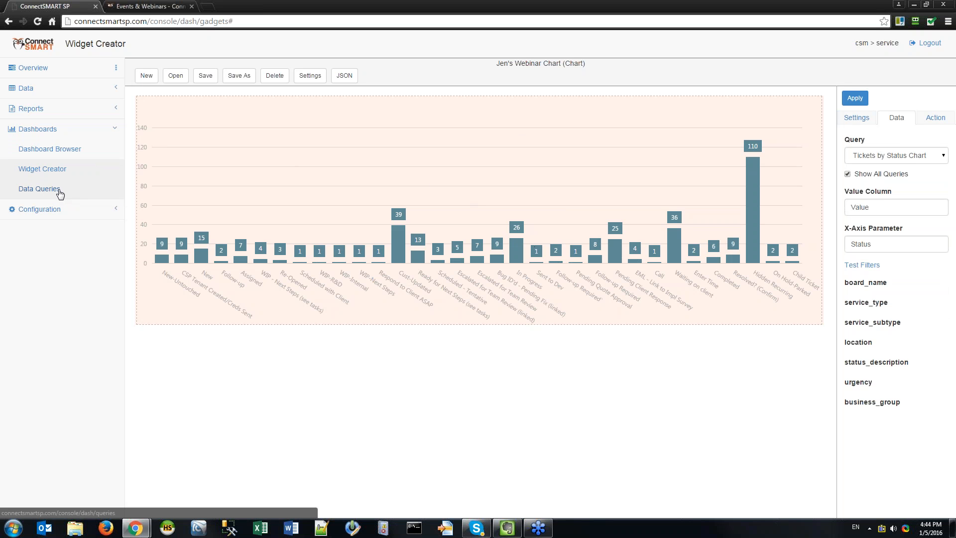
# Browse the saved queries list, reapplying Tickets by Status Chart as the query.
pyautogui.click(907, 156)
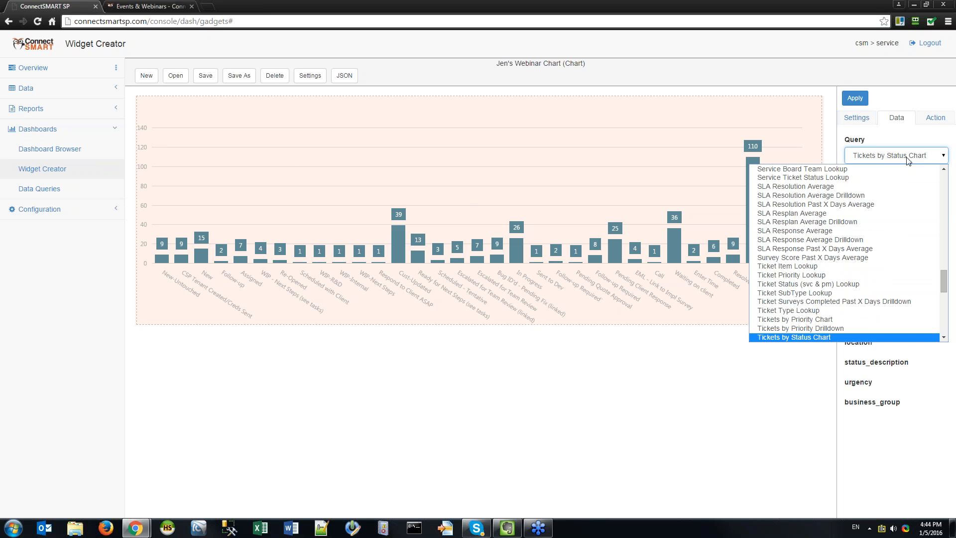
pyautogui.click(907, 158)
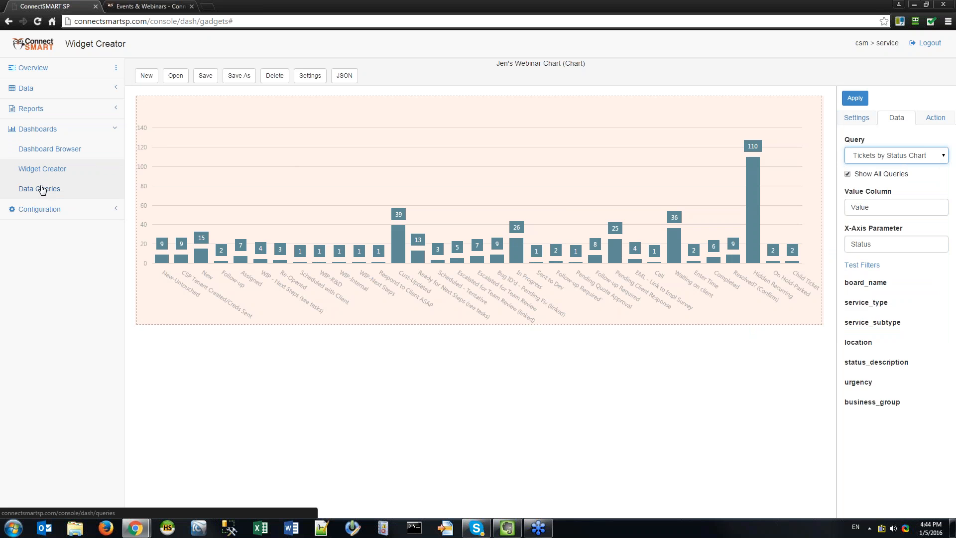
pyautogui.click(894, 156)
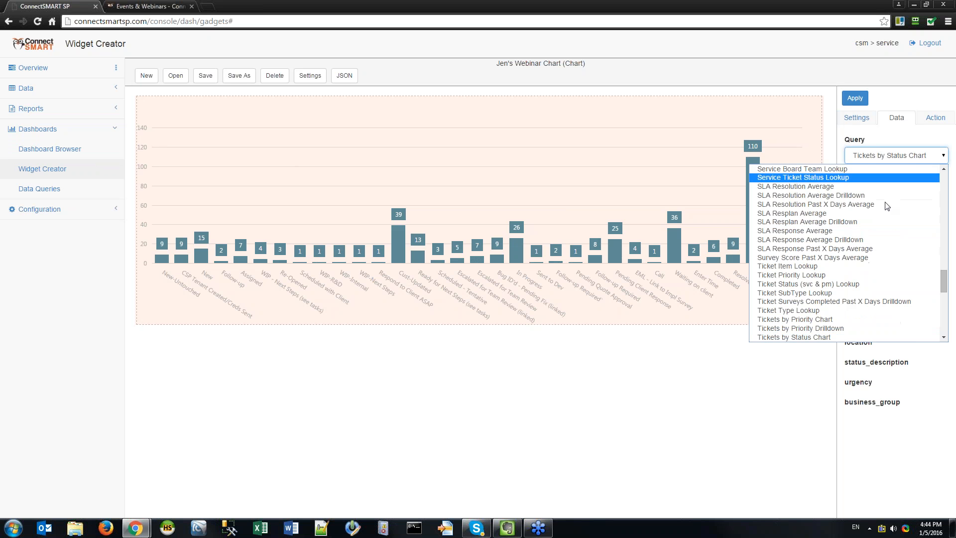
pyautogui.scroll(8, 884, 212)
pyautogui.scroll(8, 886, 213)
pyautogui.scroll(-10, 886, 228)
pyautogui.click(886, 228)
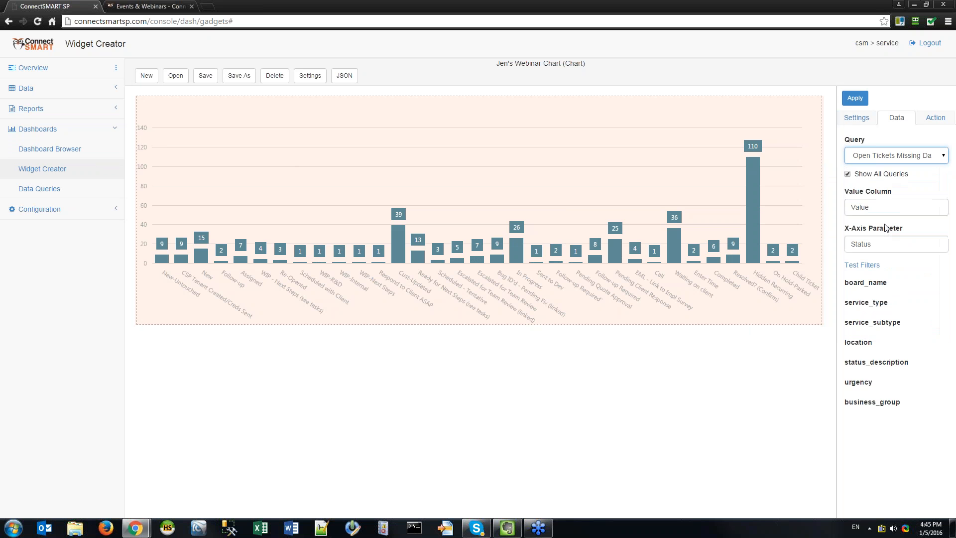
pyautogui.click(930, 157)
pyautogui.scroll(10, 886, 245)
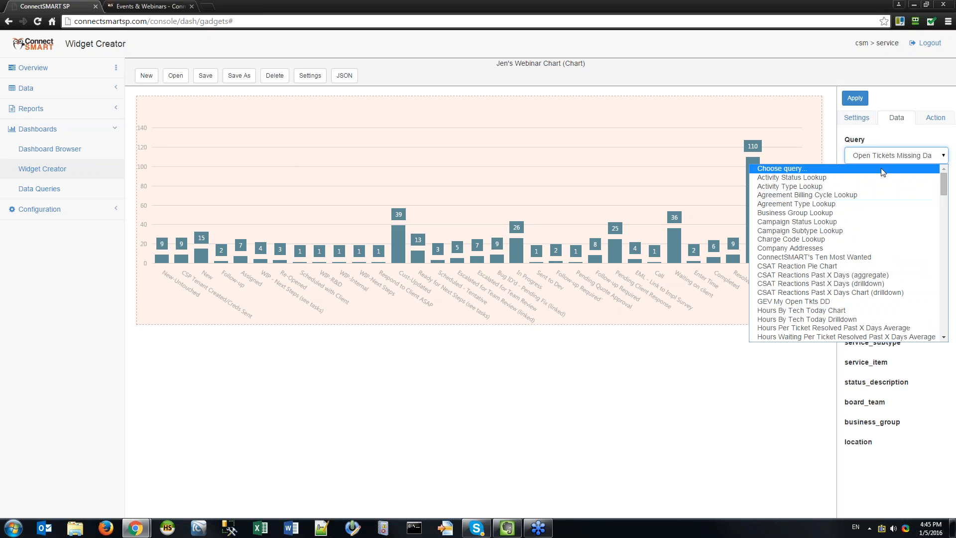
pyautogui.scroll(-15, 876, 206)
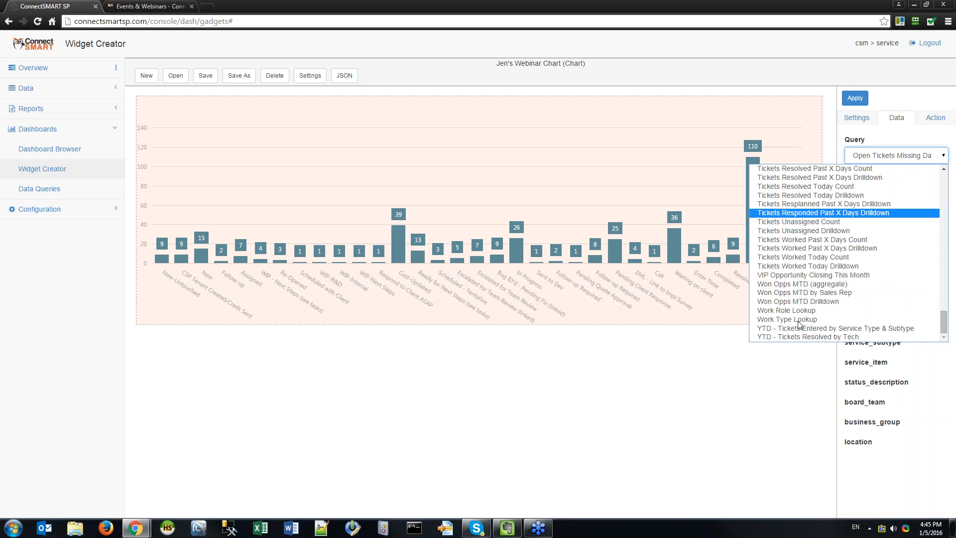
pyautogui.scroll(6, 879, 254)
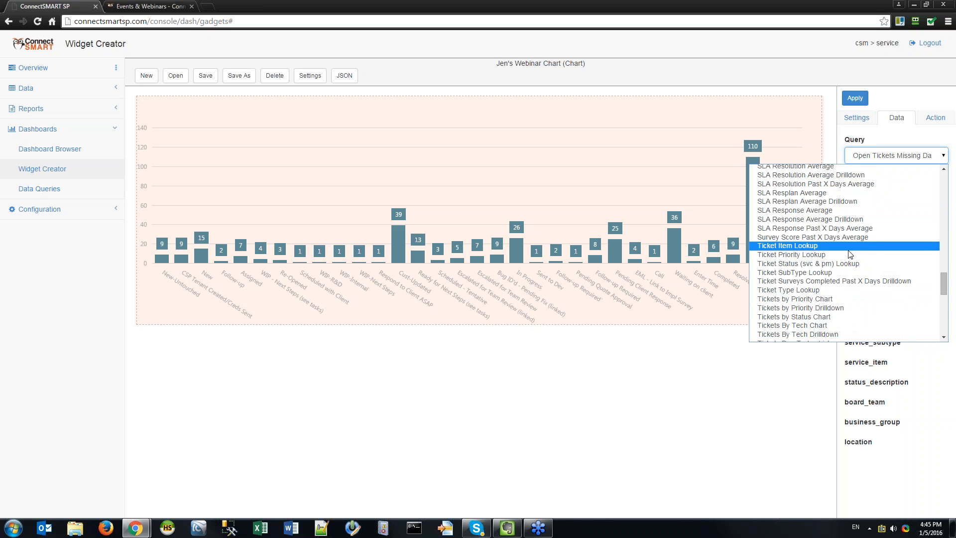
pyautogui.click(835, 317)
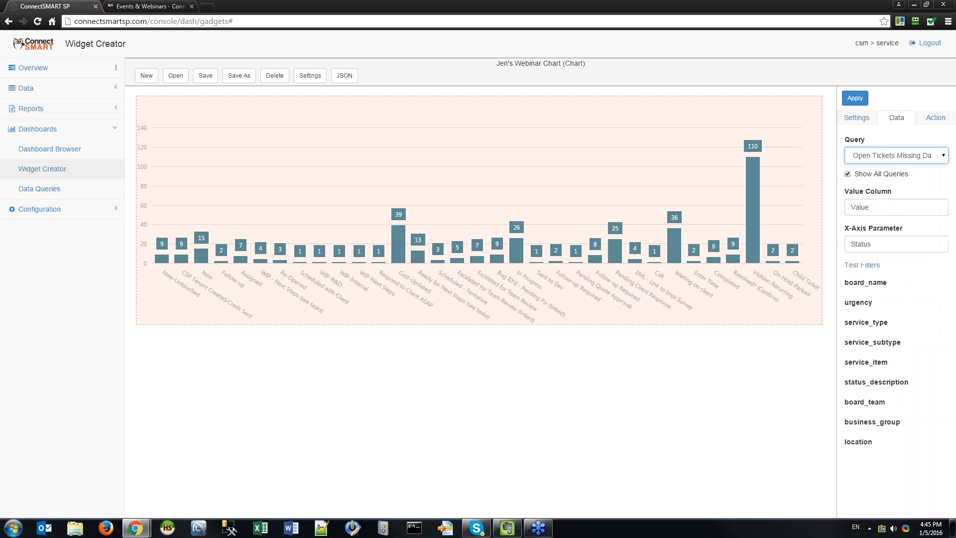
pyautogui.click(854, 98)
# Select Tickets by Priority Chart as the query and apply it.
pyautogui.click(914, 160)
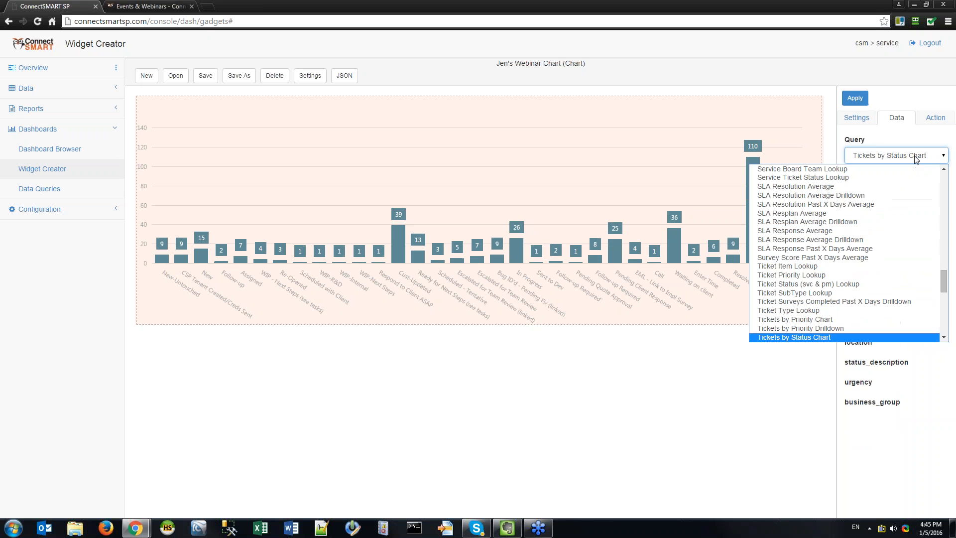
pyautogui.click(842, 318)
pyautogui.click(854, 98)
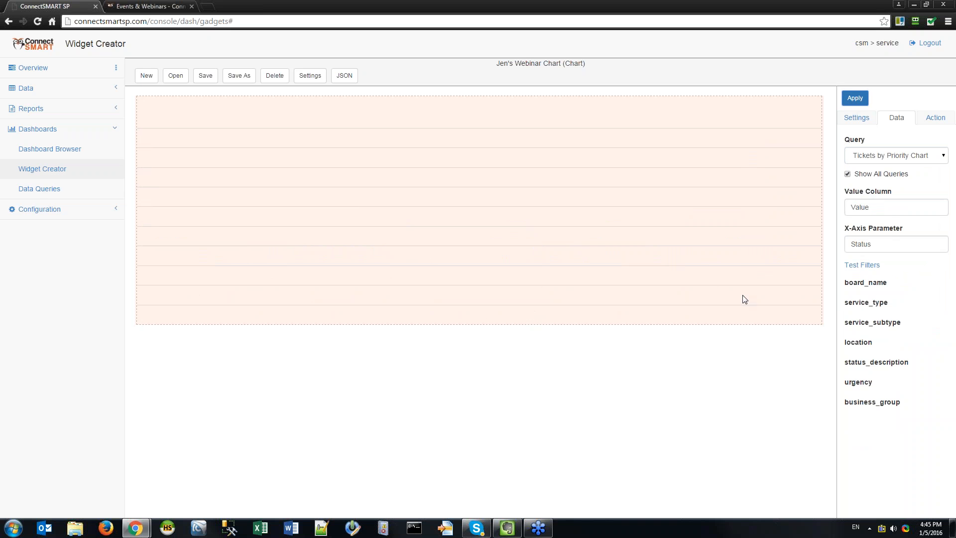
# Clear the Status X-Axis Parameter and apply the chart with no x-axis.
pyautogui.doubleClick(884, 244)
pyautogui.press('BackSpace')
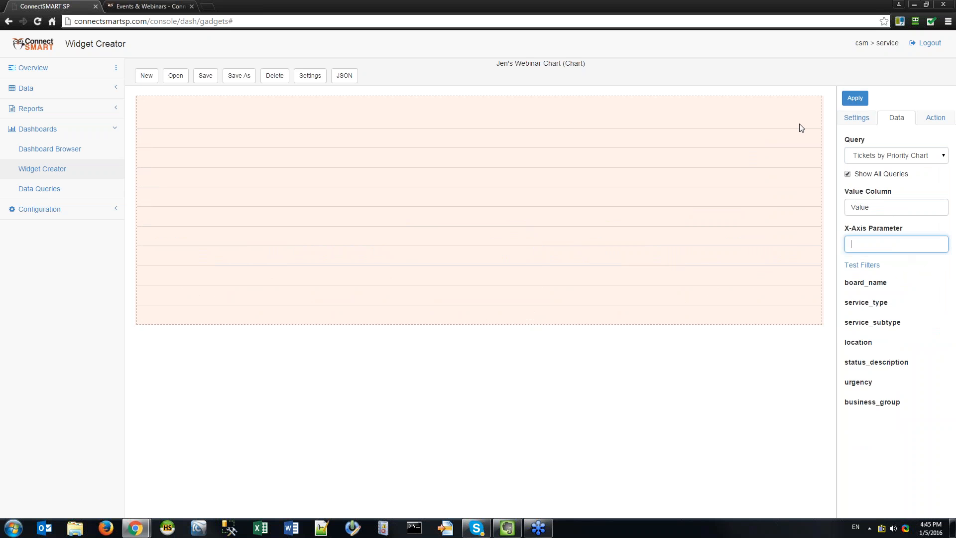
pyautogui.click(863, 101)
pyautogui.click(892, 240)
# In a new Data Queries tab, search 'tickets by priority' and test-run Tickets by Priority Chart.
pyautogui.rightClick(58, 189)
pyautogui.click(77, 195)
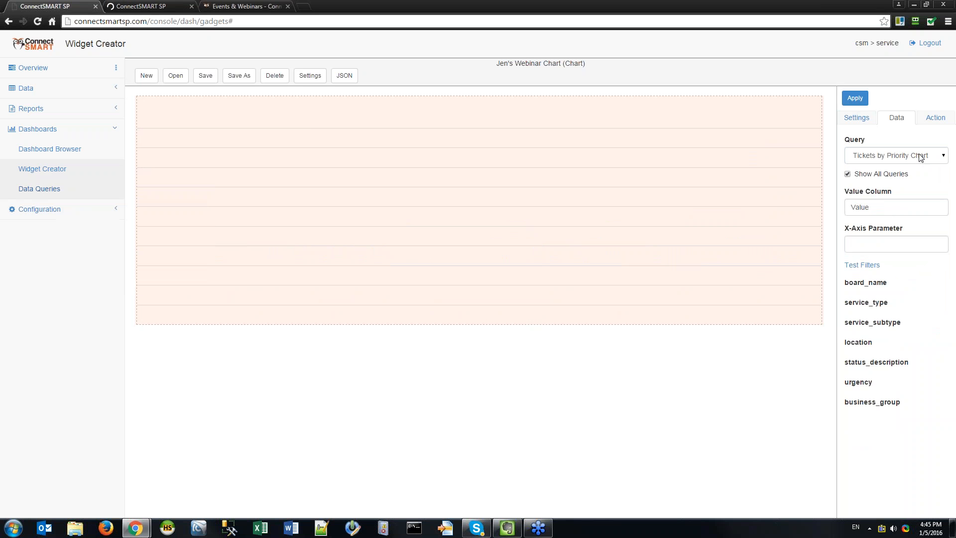
pyautogui.click(153, 7)
pyautogui.click(867, 98)
pyautogui.write('tickets by priority')
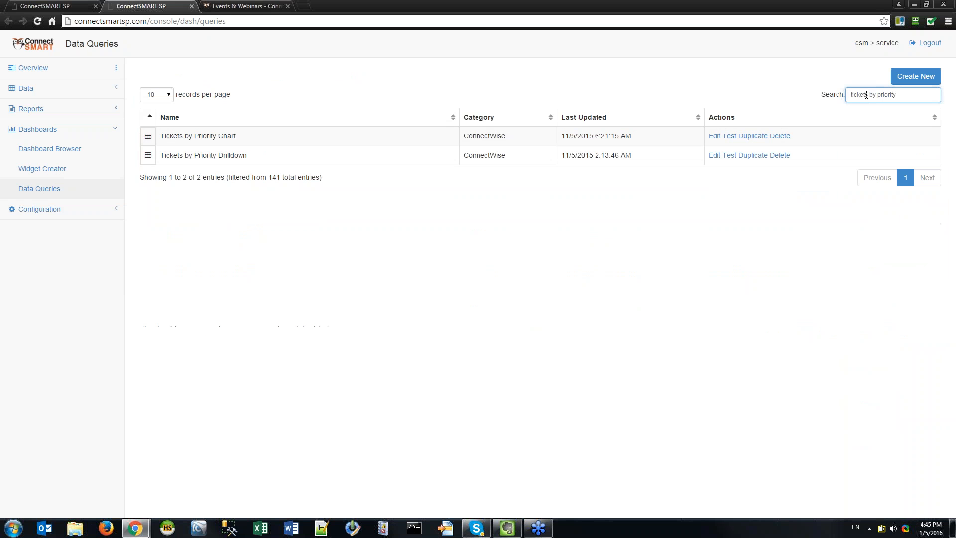
pyautogui.click(315, 123)
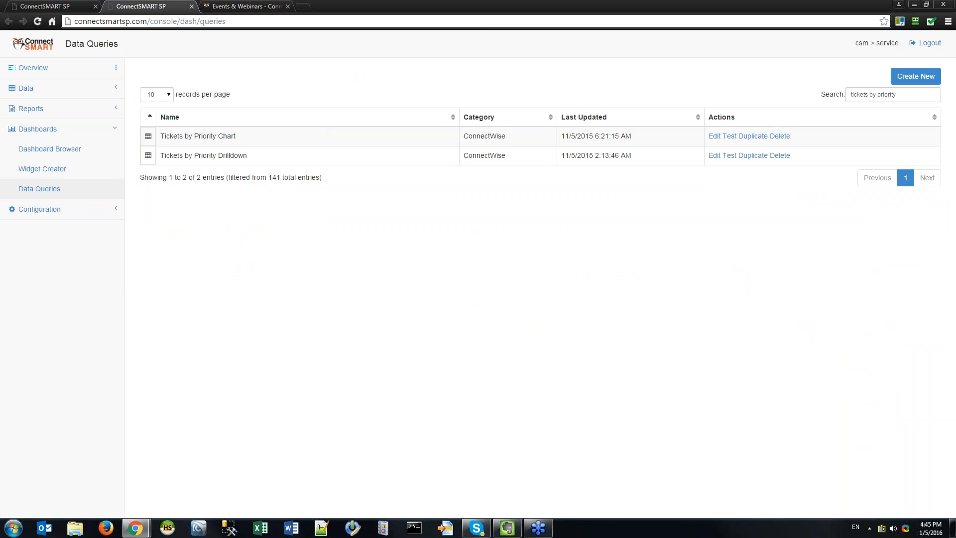
pyautogui.click(714, 136)
pyautogui.click(562, 412)
pyautogui.click(729, 136)
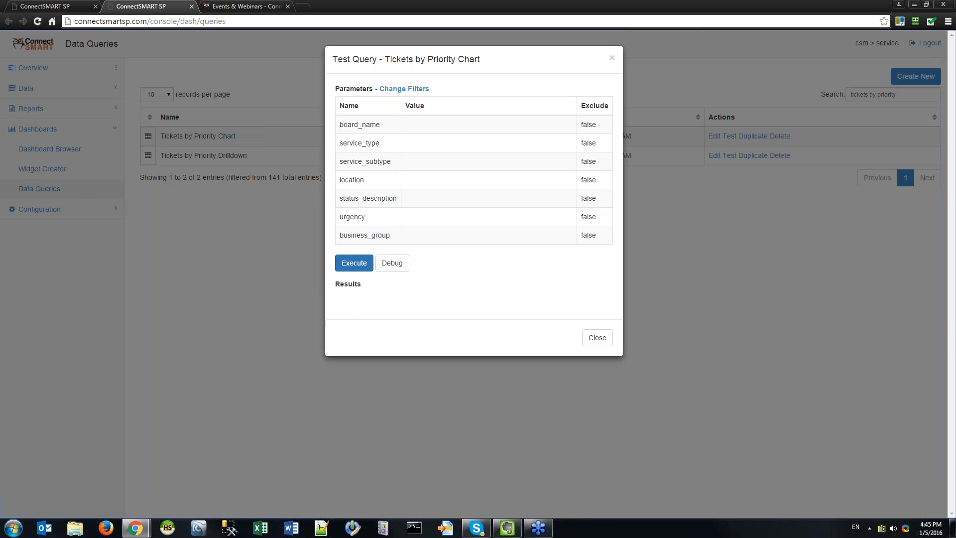
pyautogui.click(351, 267)
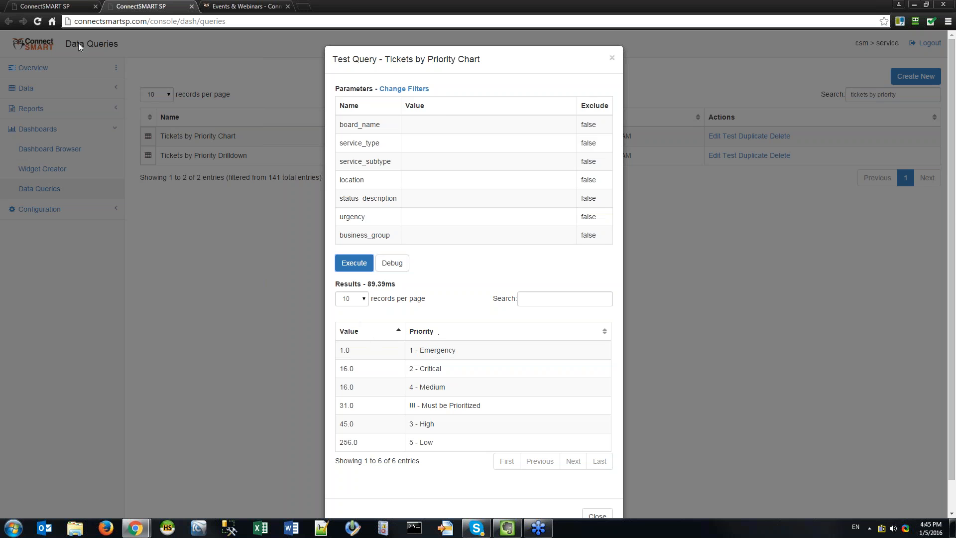
# Back in Widget Creator, confirm the chart's value column is Value.
pyautogui.click(46, 9)
pyautogui.doubleClick(892, 201)
pyautogui.click(884, 205)
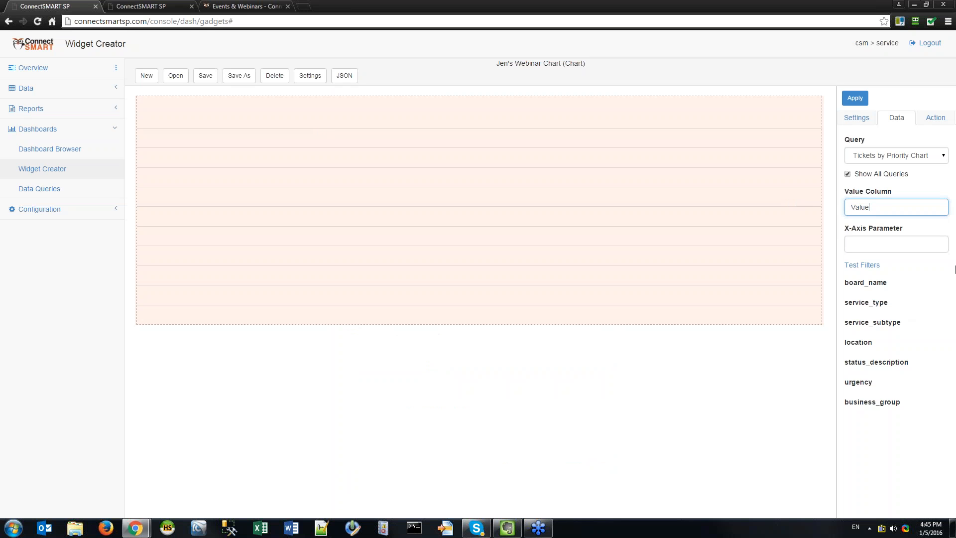
# Set Priority as the X-Axis Parameter and apply it.
pyautogui.click(891, 243)
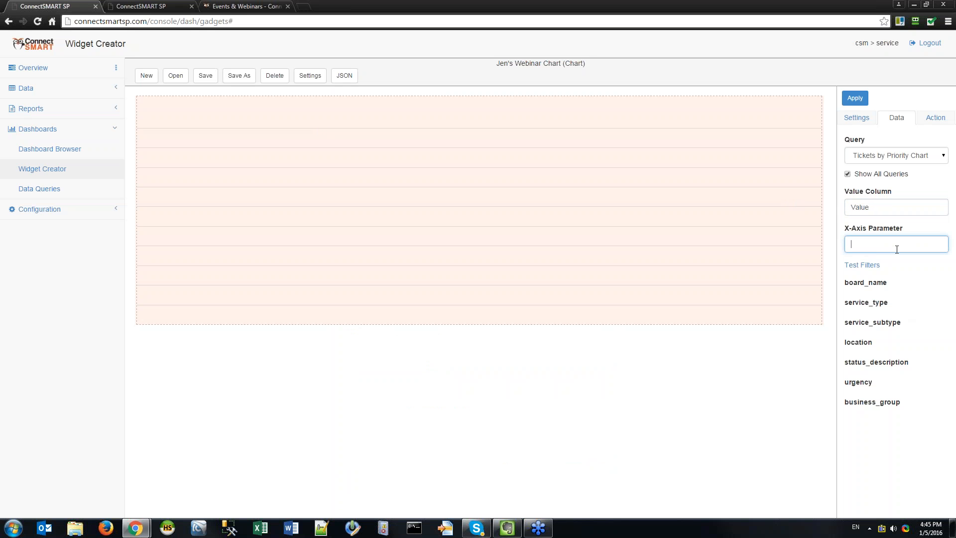
pyautogui.click(150, 9)
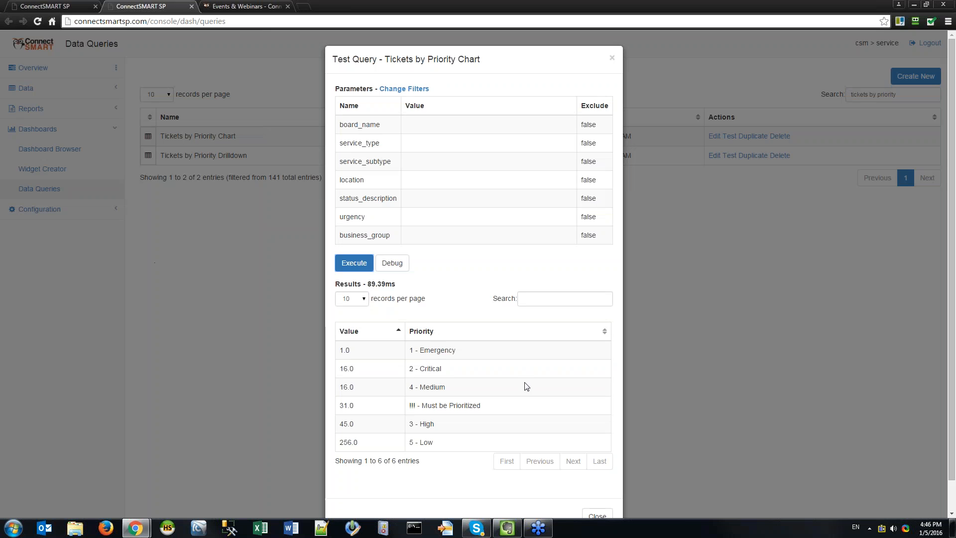
pyautogui.hotkey('ctrl', 'shift', 'Tab')
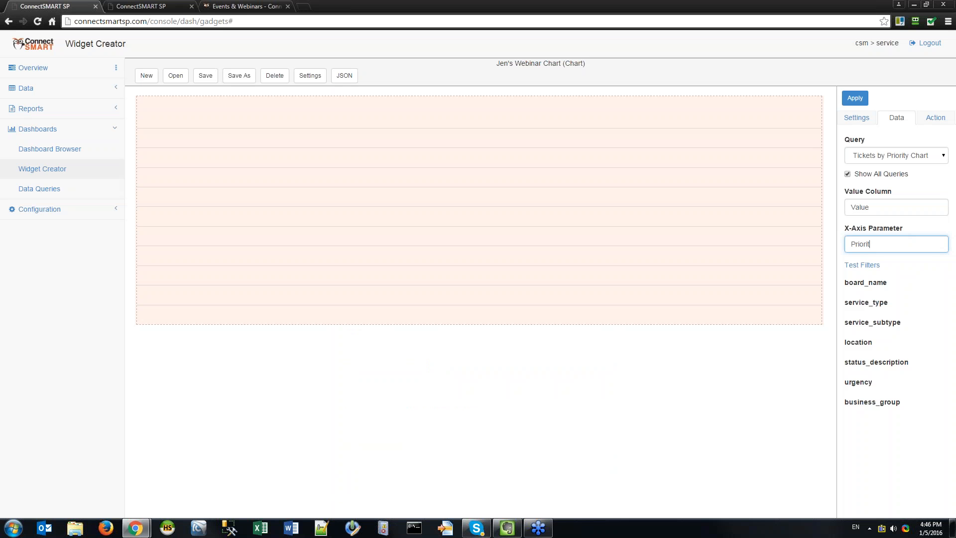
pyautogui.click(855, 97)
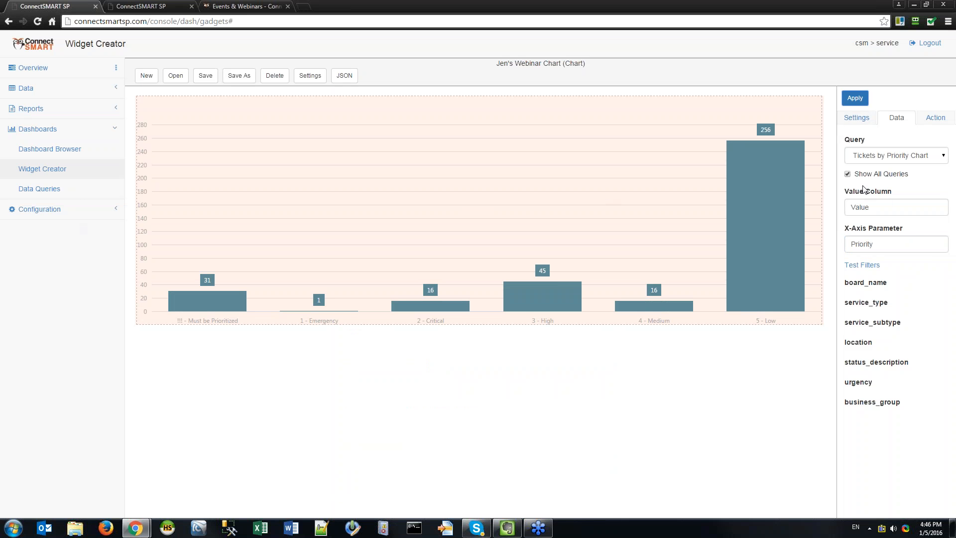
# Try 'status' as the X-Axis Parameter, then restore 'Priority' and apply.
pyautogui.click(891, 239)
pyautogui.doubleClick(897, 244)
pyautogui.click(893, 242)
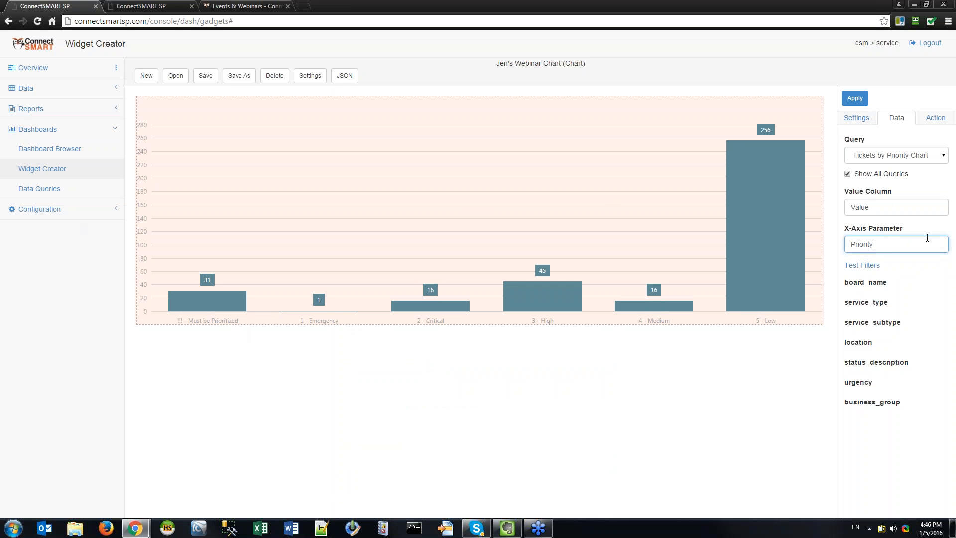
pyautogui.doubleClick(859, 243)
pyautogui.write('status')
pyautogui.click(855, 98)
pyautogui.doubleClick(896, 244)
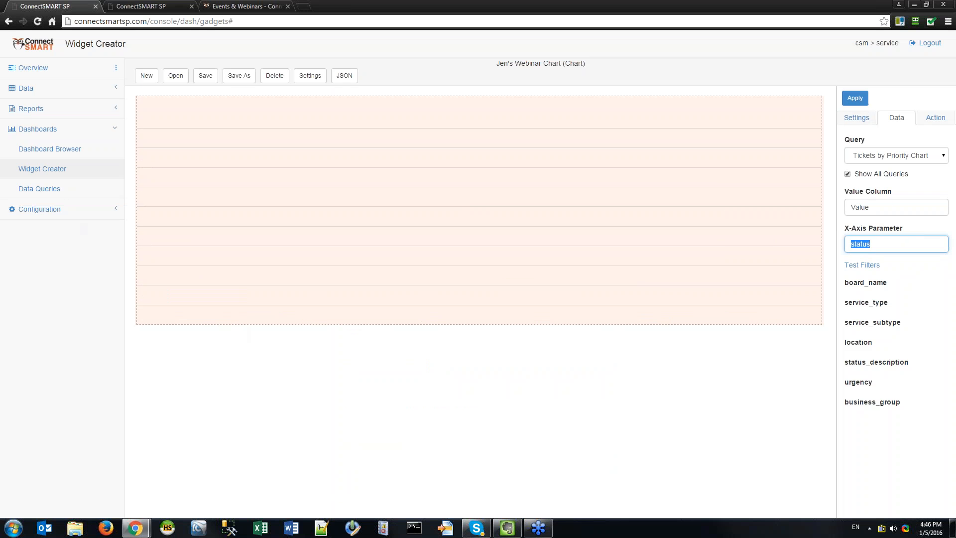
pyautogui.write('Priority')
pyautogui.click(856, 99)
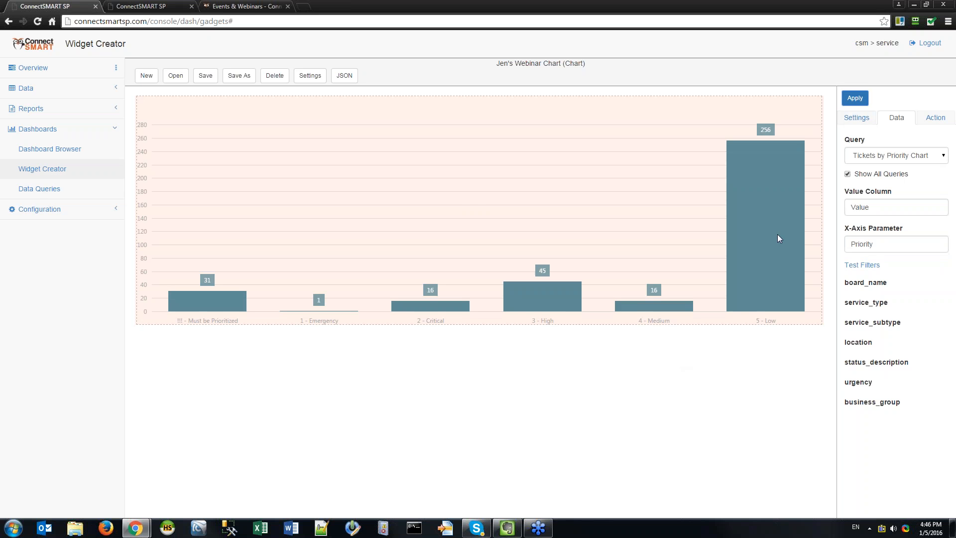
# Test-filter the chart to the Helpdesk board_name and save the filter.
pyautogui.click(861, 265)
pyautogui.click(416, 112)
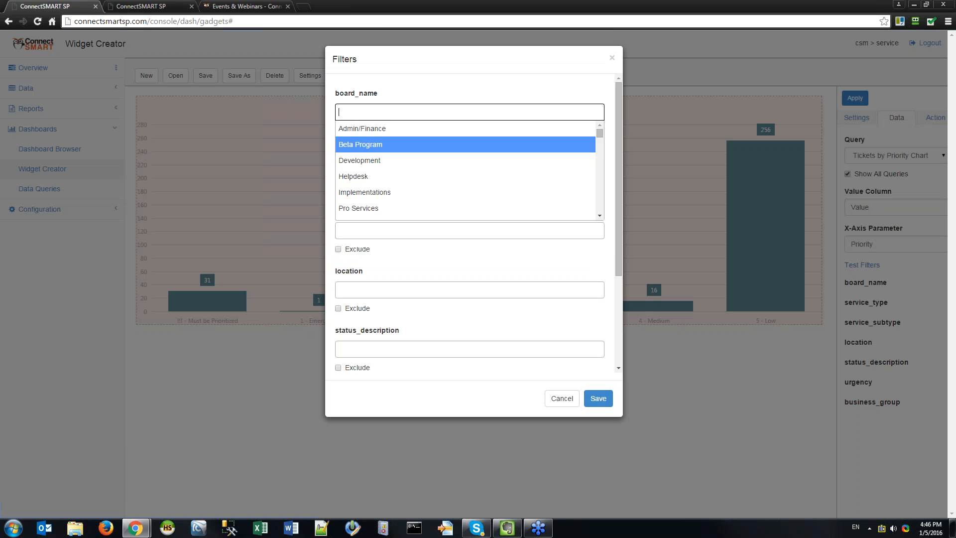
pyautogui.click(388, 178)
pyautogui.click(598, 398)
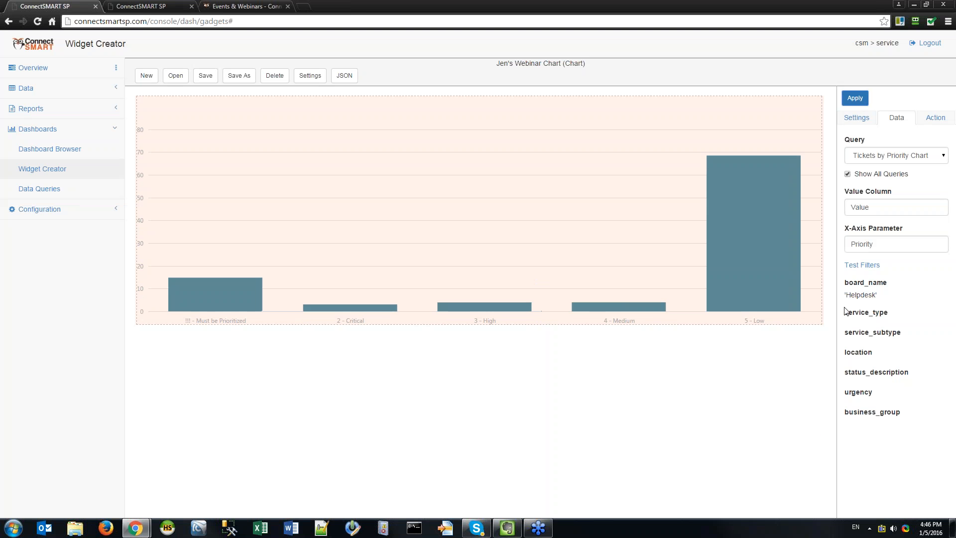
# Try an Agreements service type test filter, then remove it again.
pyautogui.click(862, 265)
pyautogui.click(398, 171)
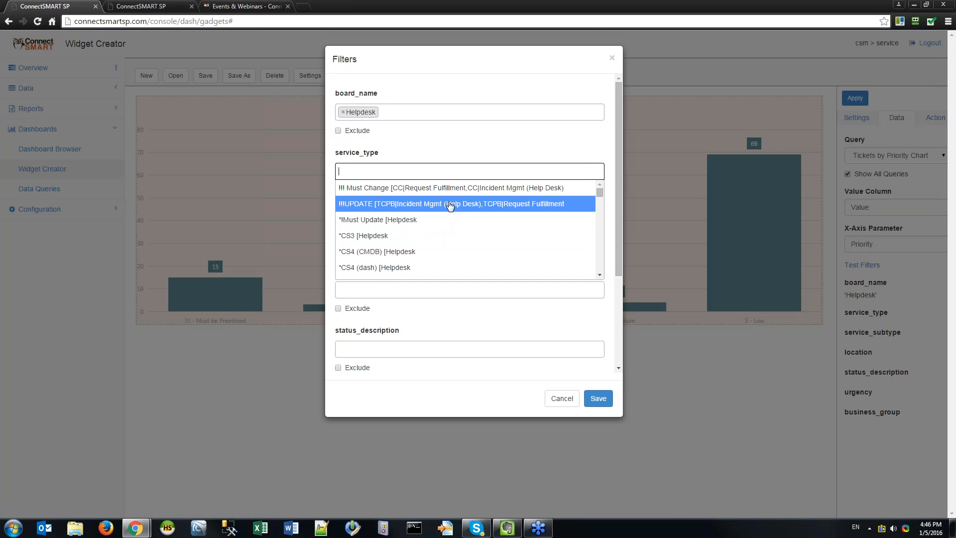
pyautogui.scroll(-2, 455, 230)
pyautogui.scroll(-2, 455, 230)
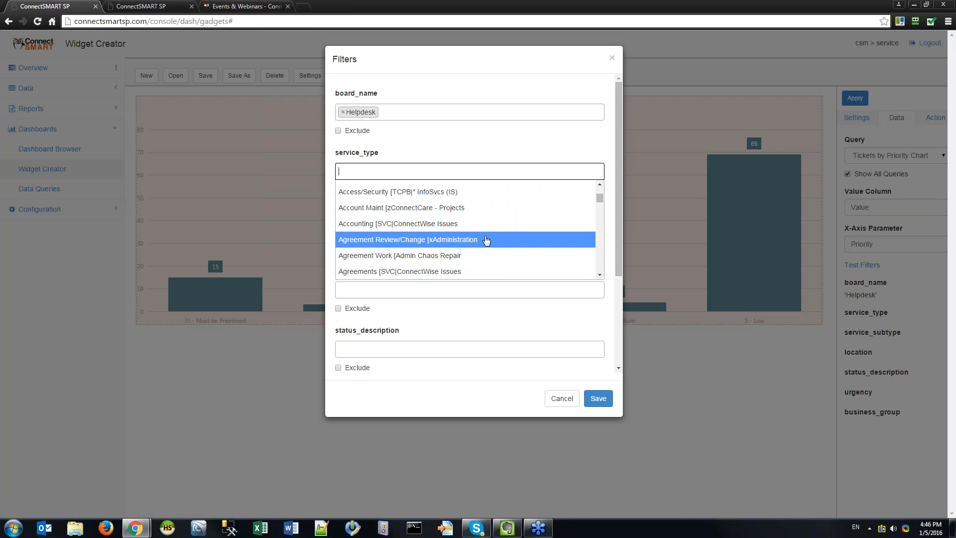
pyautogui.scroll(-1, 507, 226)
pyautogui.click(480, 225)
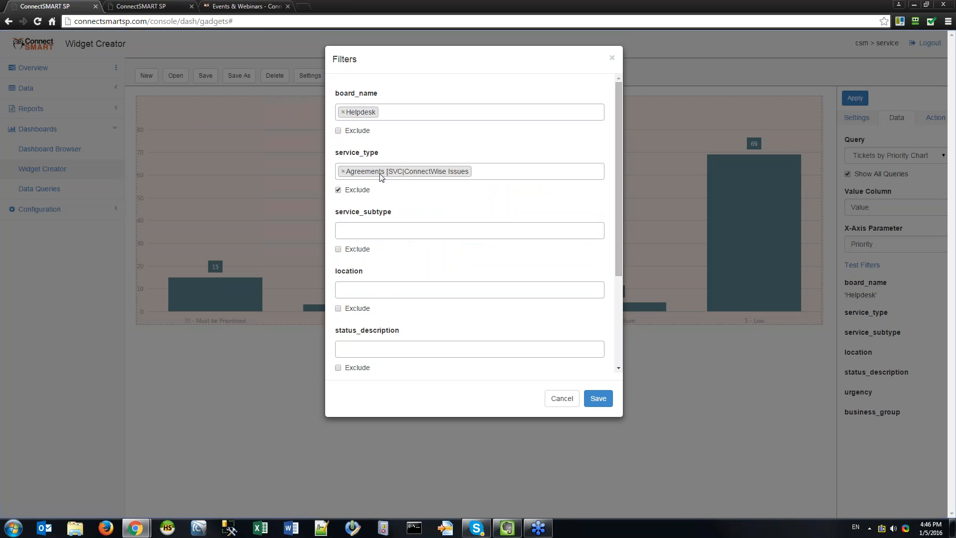
pyautogui.click(343, 171)
pyautogui.click(516, 137)
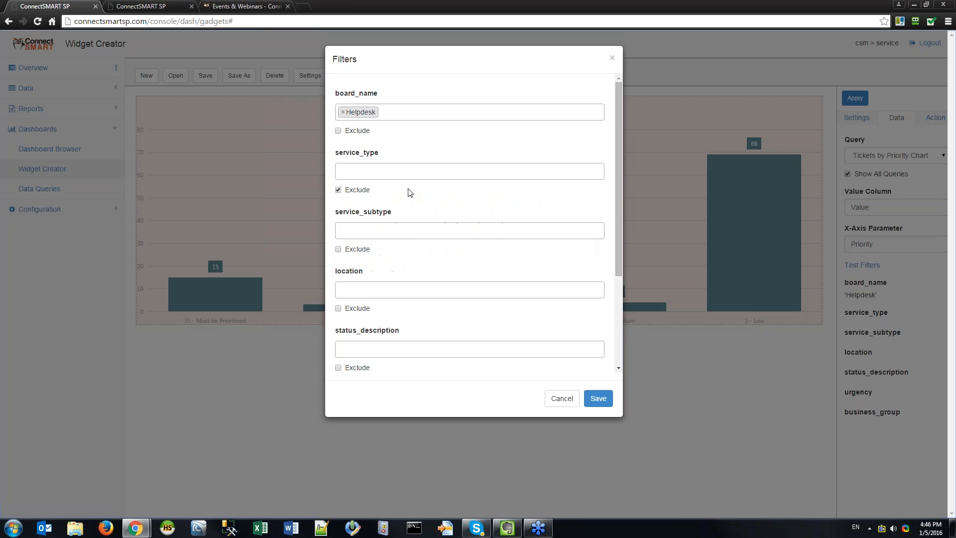
pyautogui.click(338, 190)
# Reselect Helpdesk as the board_name filter, save the test filters and apply the chart.
pyautogui.click(344, 113)
pyautogui.click(409, 114)
pyautogui.click(409, 114)
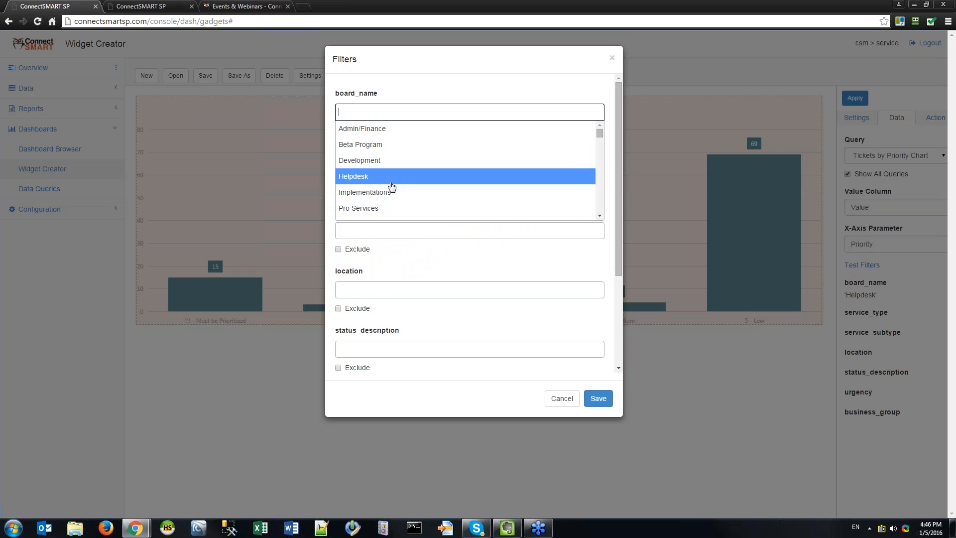
pyautogui.click(394, 176)
pyautogui.click(598, 398)
pyautogui.click(862, 101)
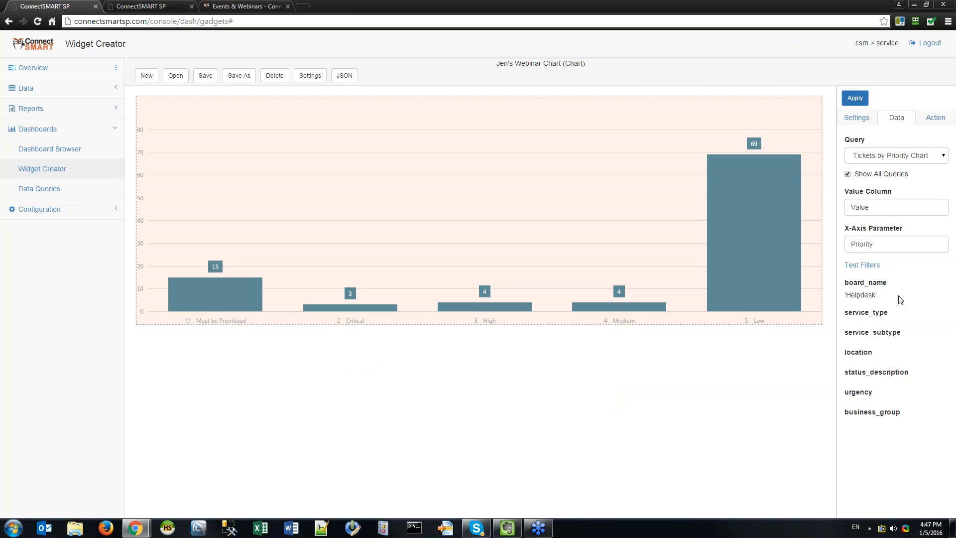
# Remove the Helpdesk chip in Test Filters, then cancel to keep the Helpdesk filter.
pyautogui.click(862, 265)
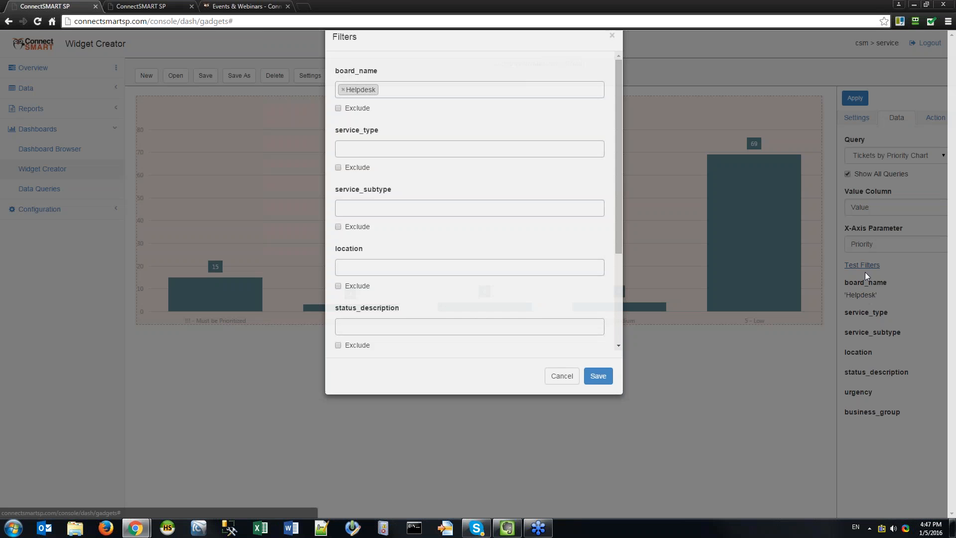
pyautogui.click(343, 112)
pyautogui.press('Escape')
pyautogui.click(561, 398)
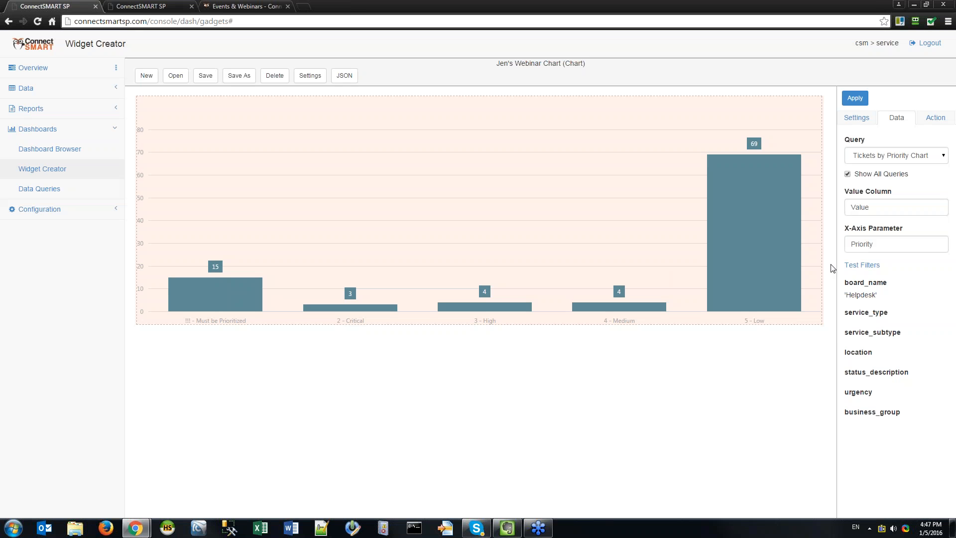
pyautogui.click(909, 159)
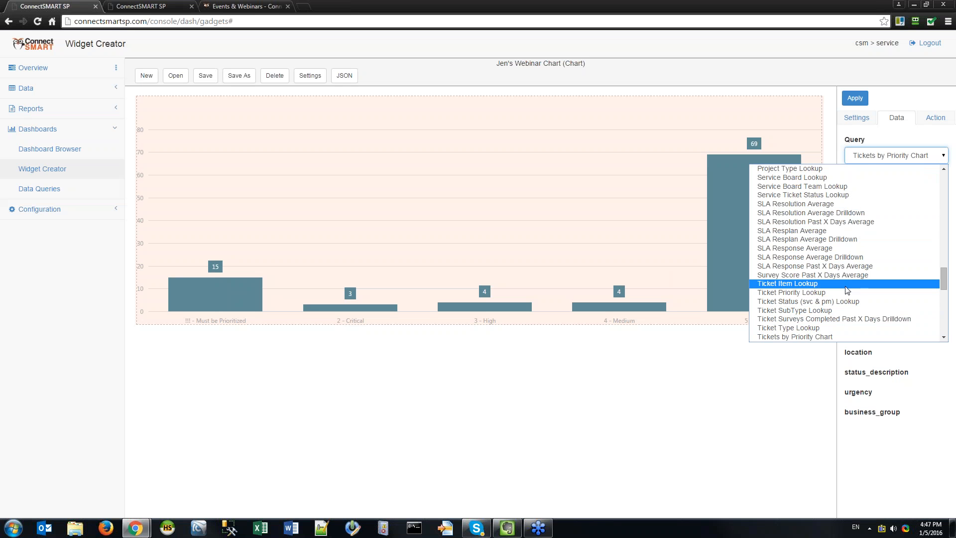
# Choose Tickets by Status Chart as the query, set X-Axis Parameter to Status, and apply.
pyautogui.scroll(-3, 797, 269)
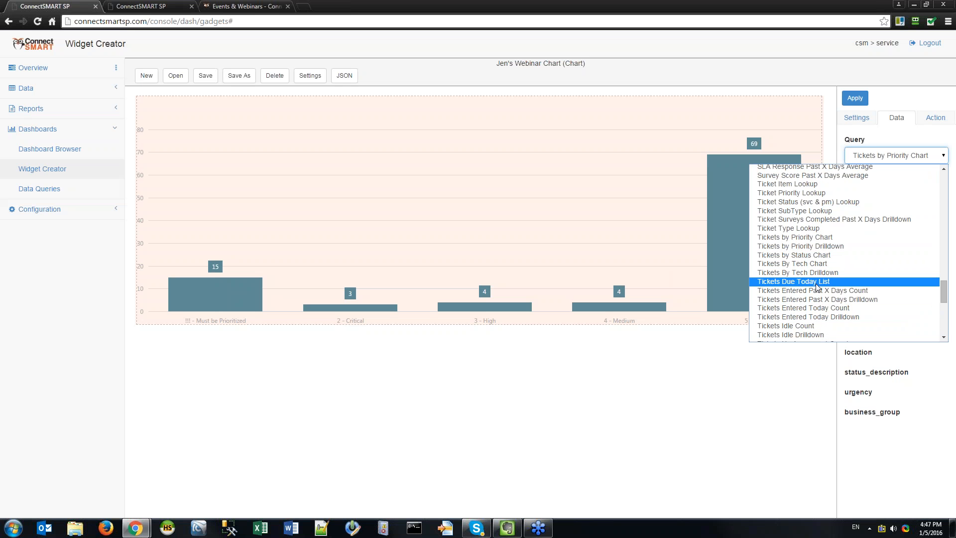
pyautogui.click(802, 254)
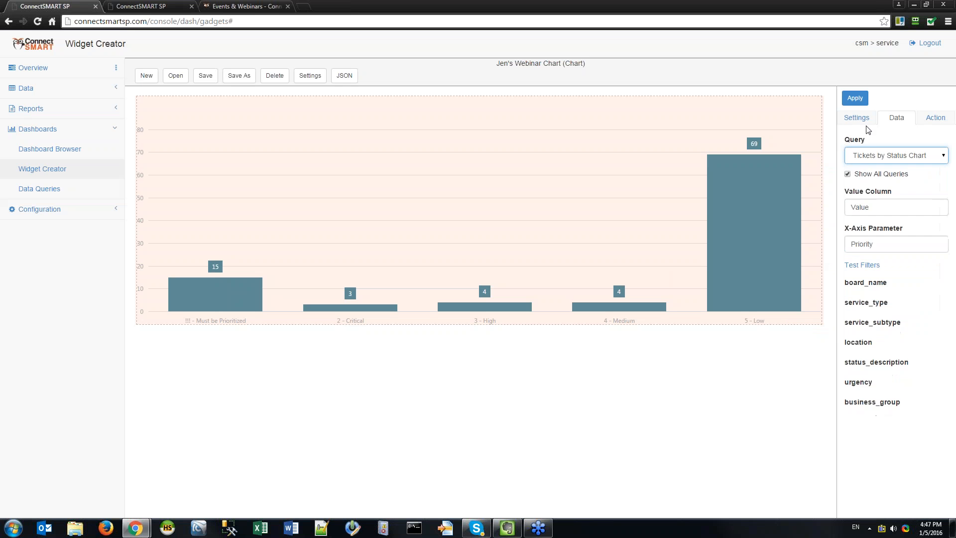
pyautogui.moveTo(883, 241); pyautogui.dragTo(754, 239)
pyautogui.write('Status')
pyautogui.click(855, 98)
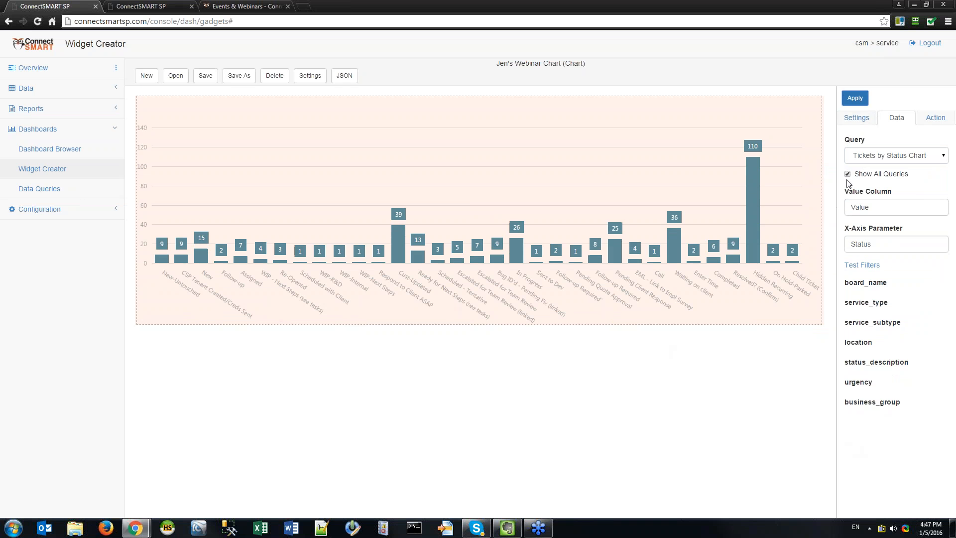
pyautogui.click(879, 242)
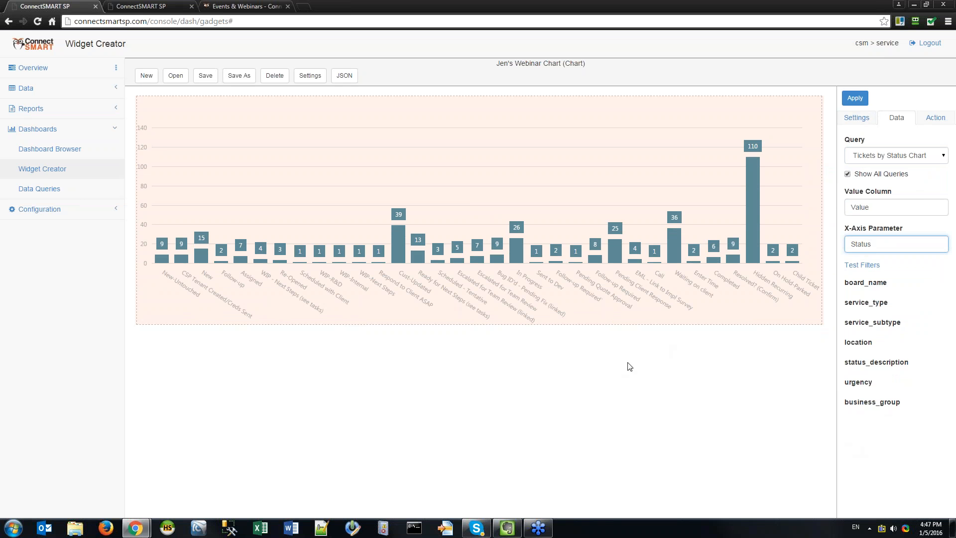
pyautogui.click(393, 240)
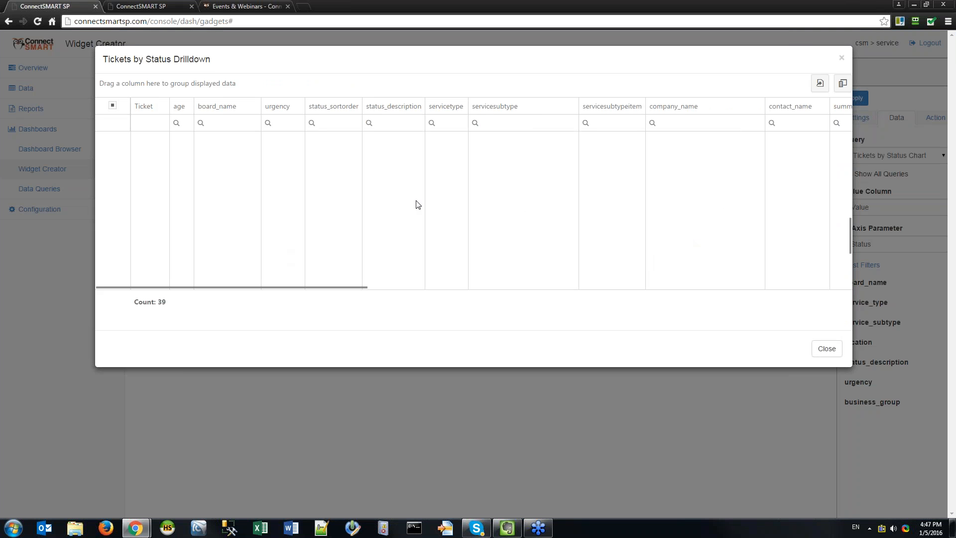
pyautogui.click(843, 59)
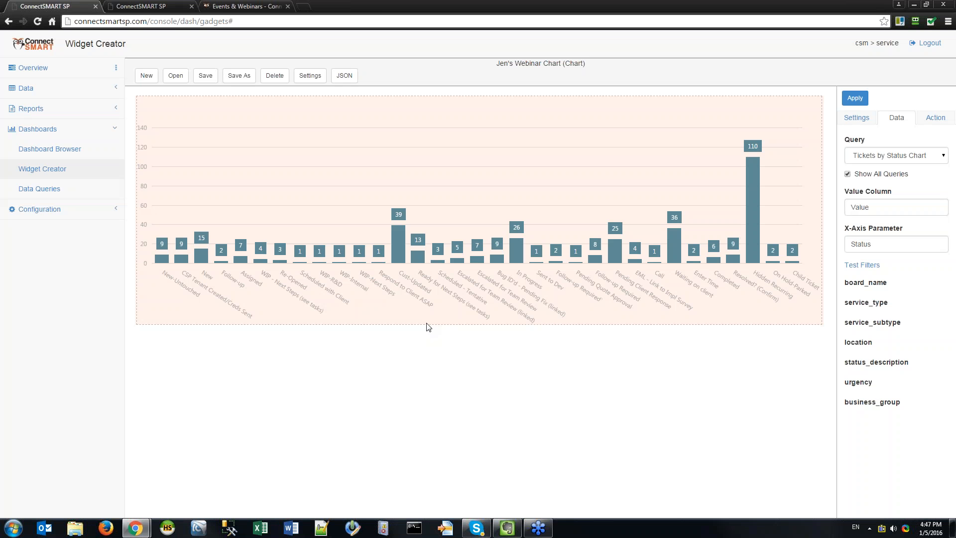
pyautogui.click(398, 245)
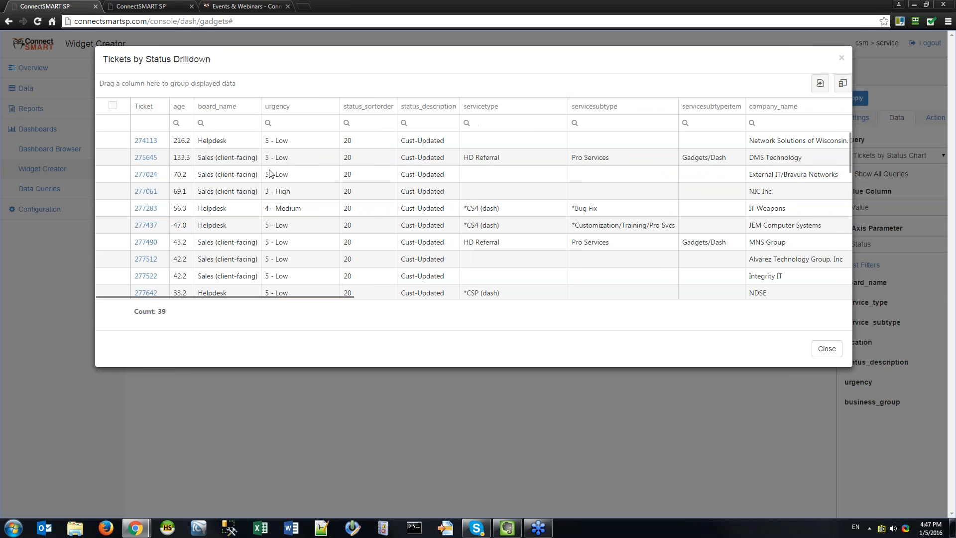
pyautogui.scroll(-5, 273, 171)
pyautogui.scroll(10, 375, 257)
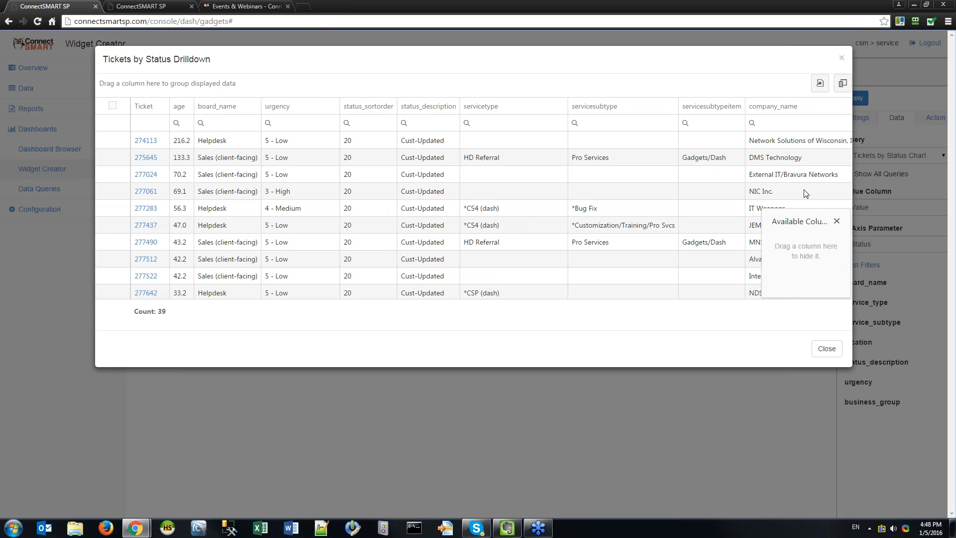
pyautogui.moveTo(720, 106); pyautogui.dragTo(815, 262)
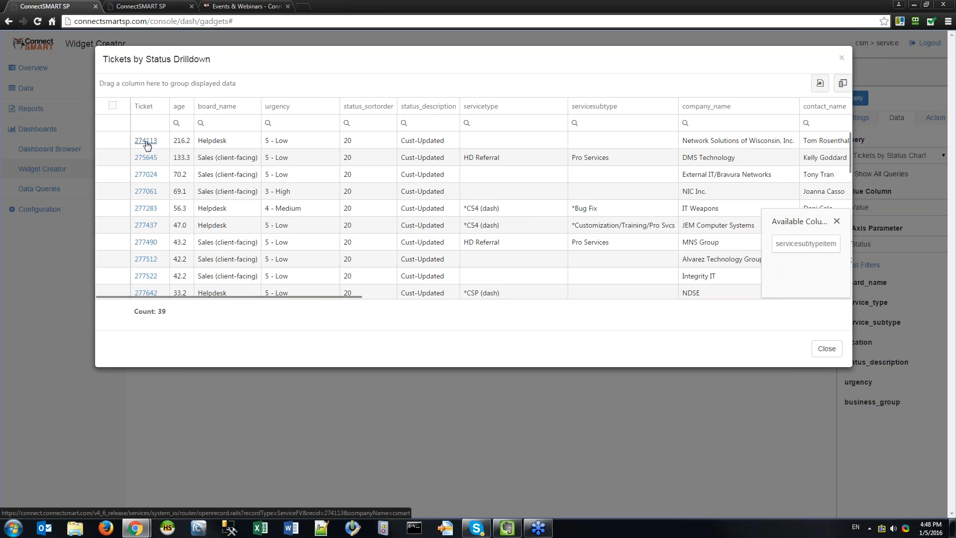
pyautogui.scroll(-10, 448, 224)
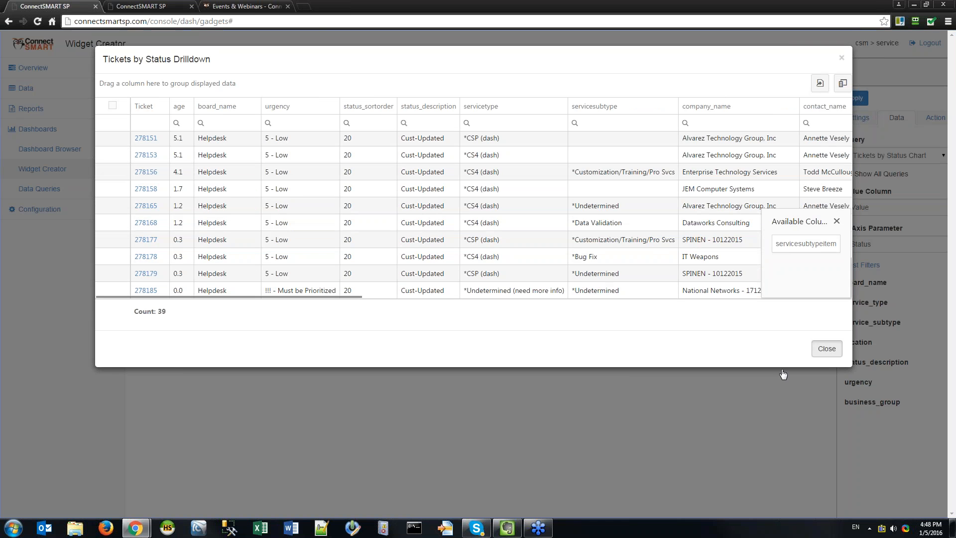
pyautogui.click(826, 349)
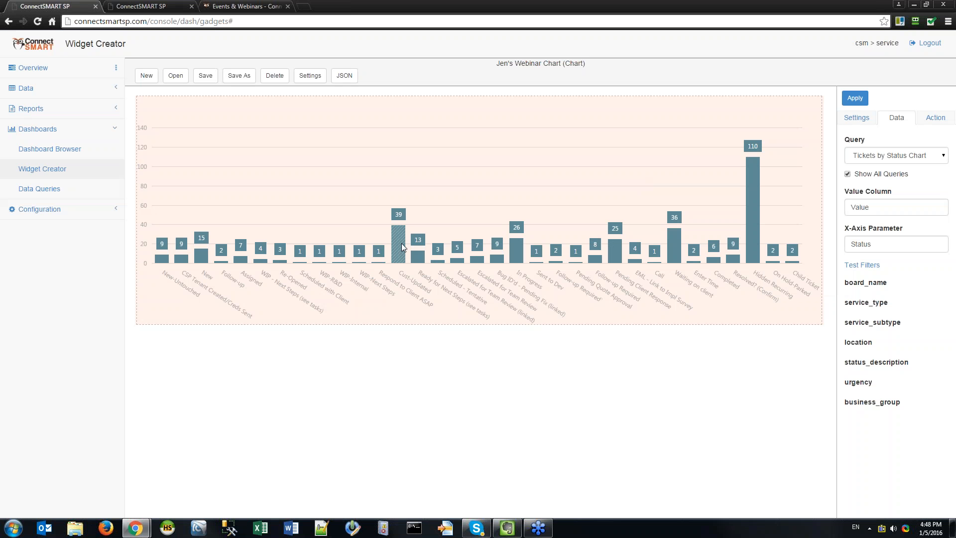
# On the Action tab, keep Tickets by Status Drilldown as the Drilldown Gadget.
pyautogui.click(927, 122)
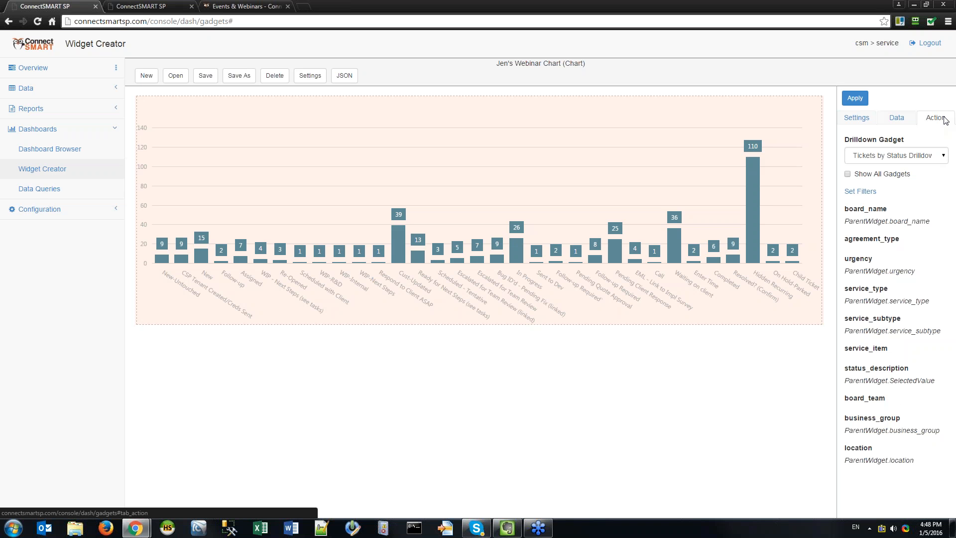
pyautogui.click(888, 156)
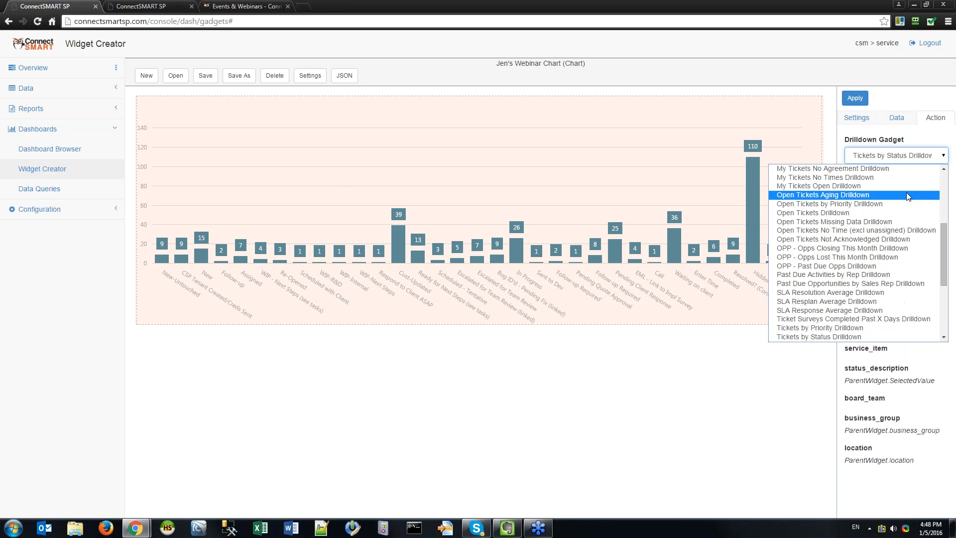
pyautogui.click(825, 337)
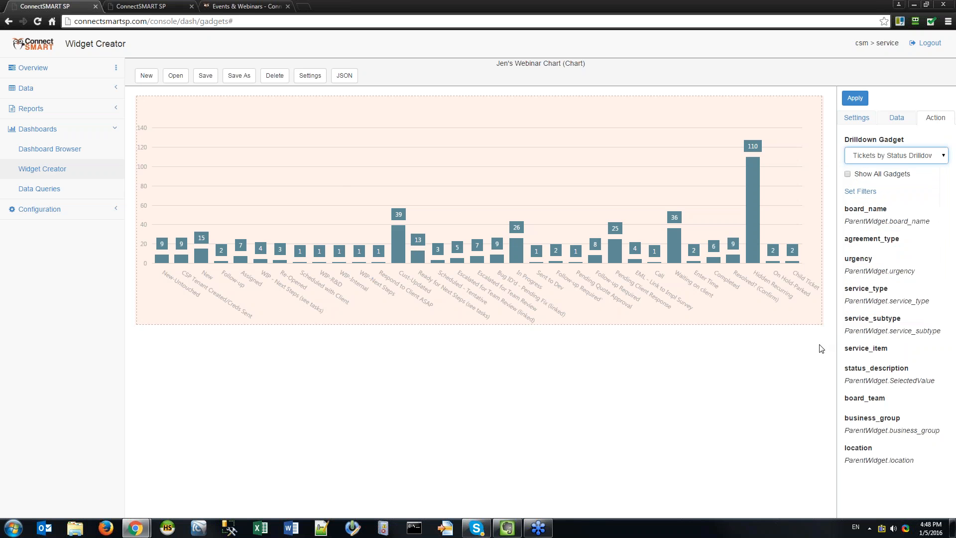
pyautogui.click(912, 154)
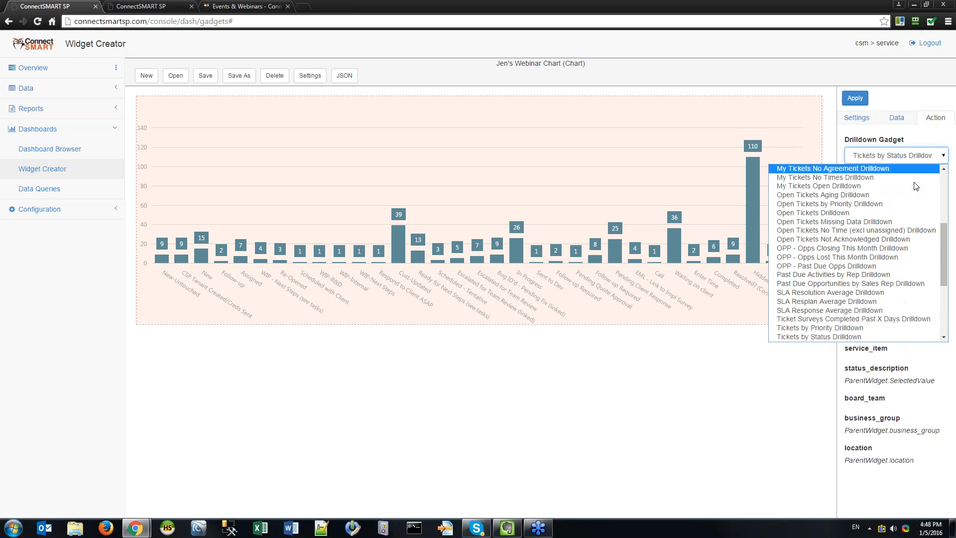
pyautogui.click(689, 397)
# Enable Show All Gadgets and browse the full gadget list, leaving the target unchanged.
pyautogui.click(847, 175)
pyautogui.click(944, 157)
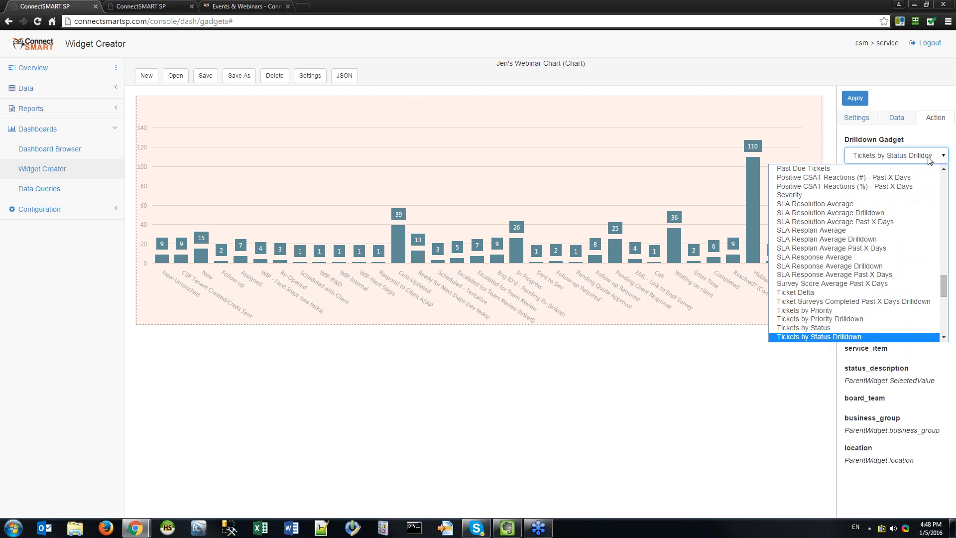
pyautogui.click(928, 156)
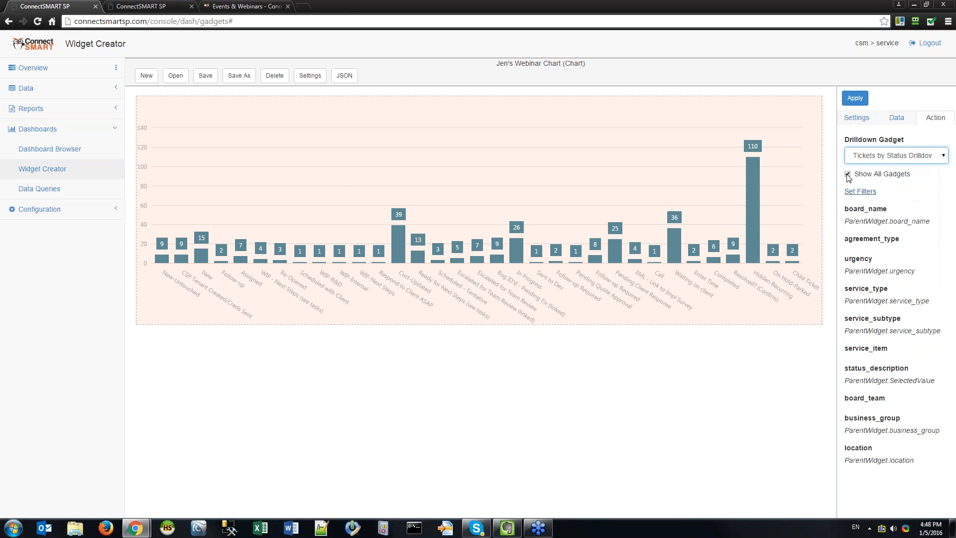
pyautogui.click(889, 159)
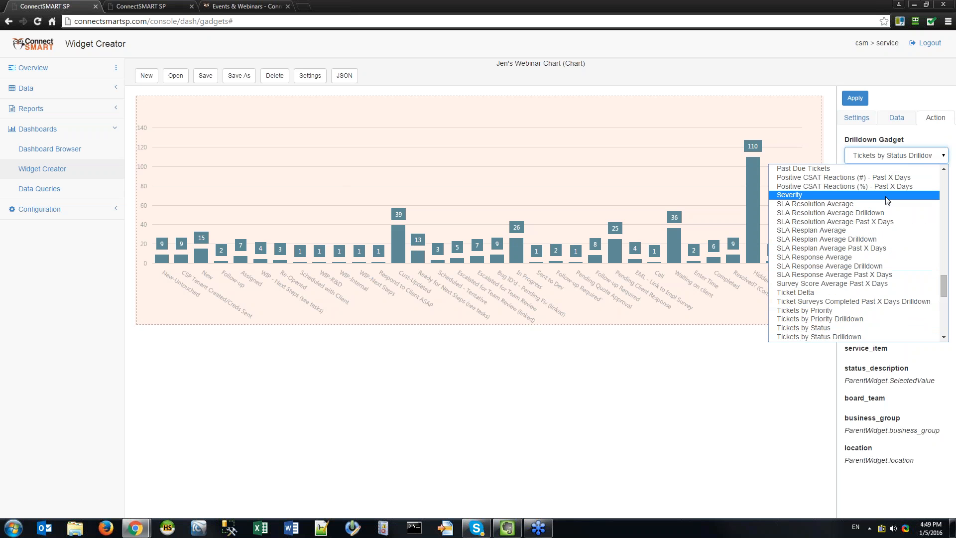
pyautogui.click(901, 160)
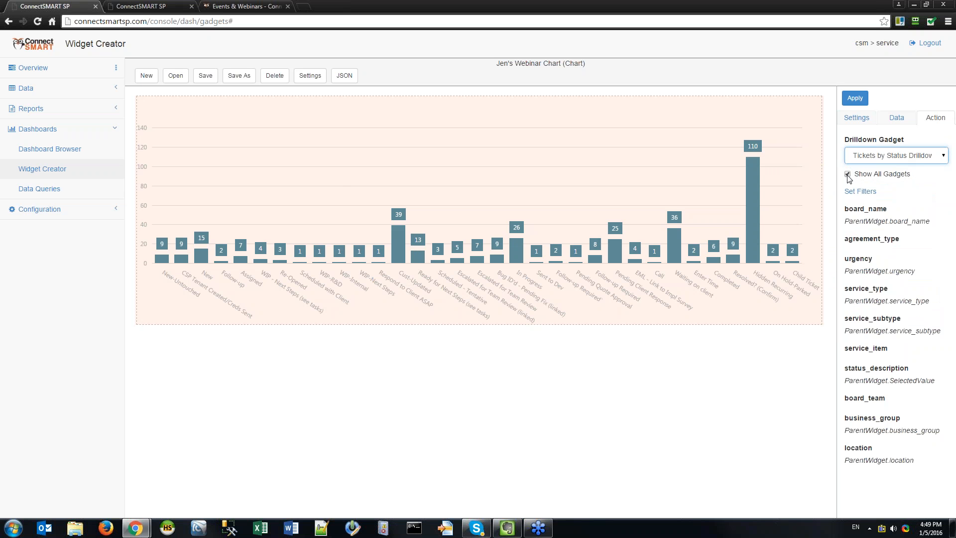
pyautogui.click(877, 157)
pyautogui.click(878, 158)
pyautogui.click(882, 158)
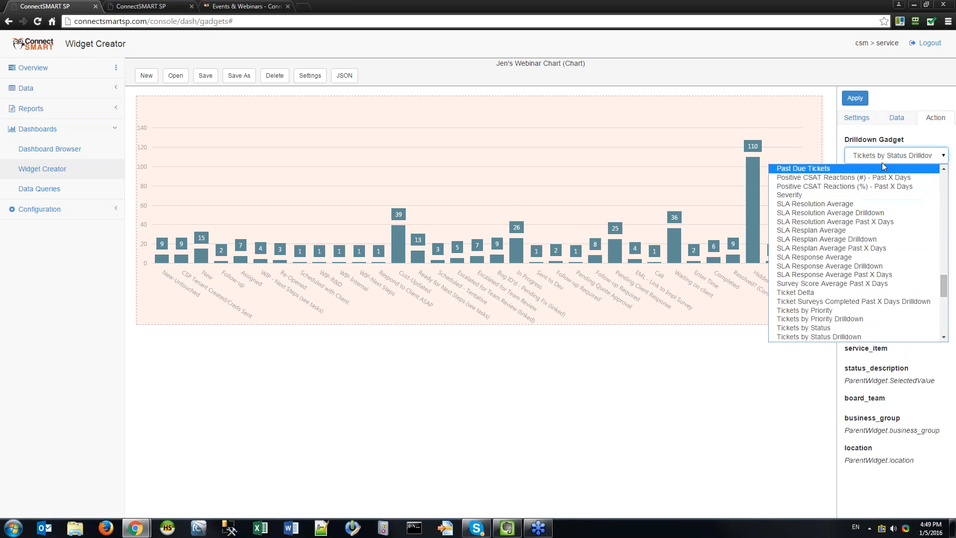
pyautogui.click(888, 155)
pyautogui.click(872, 156)
pyautogui.click(871, 157)
pyautogui.click(847, 175)
pyautogui.click(846, 174)
pyautogui.click(859, 191)
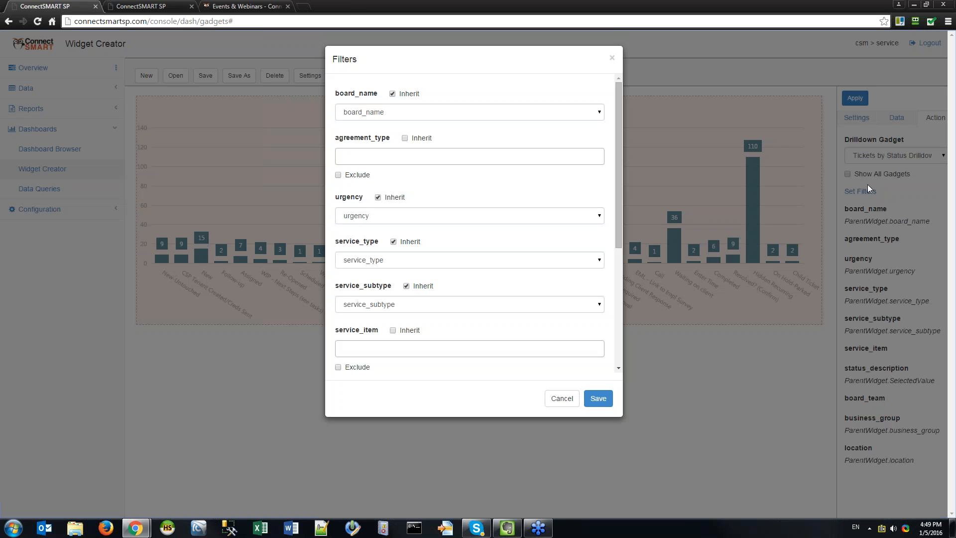
pyautogui.click(562, 399)
pyautogui.moveTo(853, 221); pyautogui.dragTo(901, 221)
pyautogui.click(913, 221)
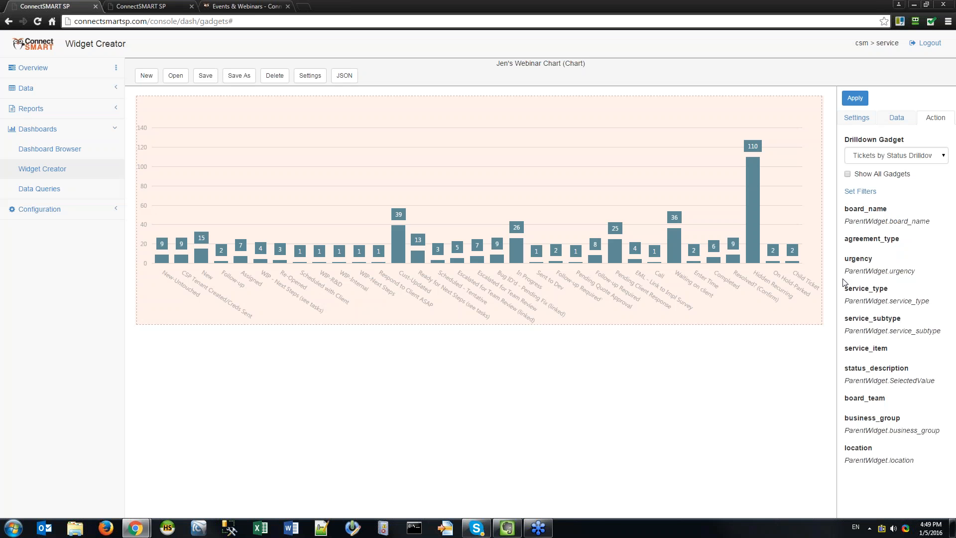
pyautogui.moveTo(843, 274); pyautogui.dragTo(908, 272)
pyautogui.moveTo(856, 300); pyautogui.dragTo(844, 300)
pyautogui.click(853, 301)
pyautogui.click(860, 191)
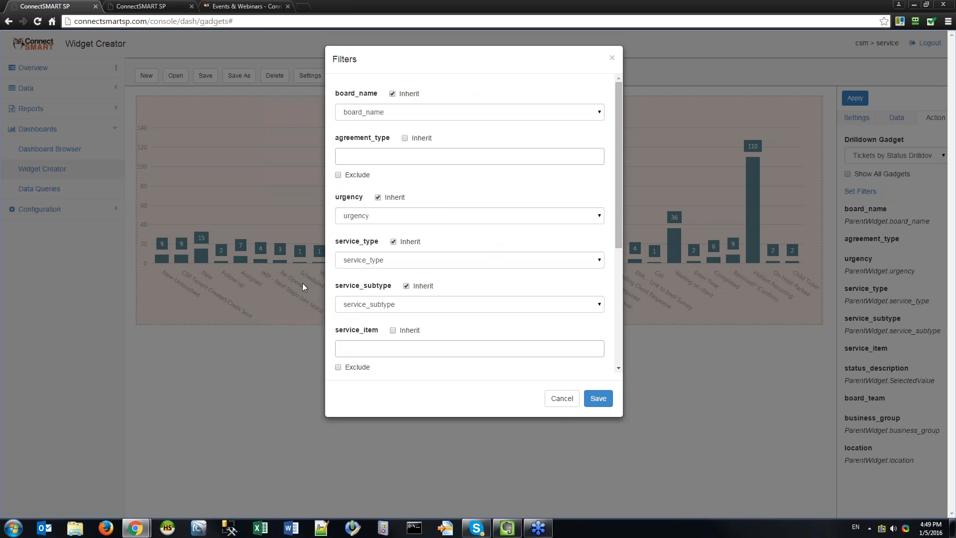
pyautogui.click(562, 398)
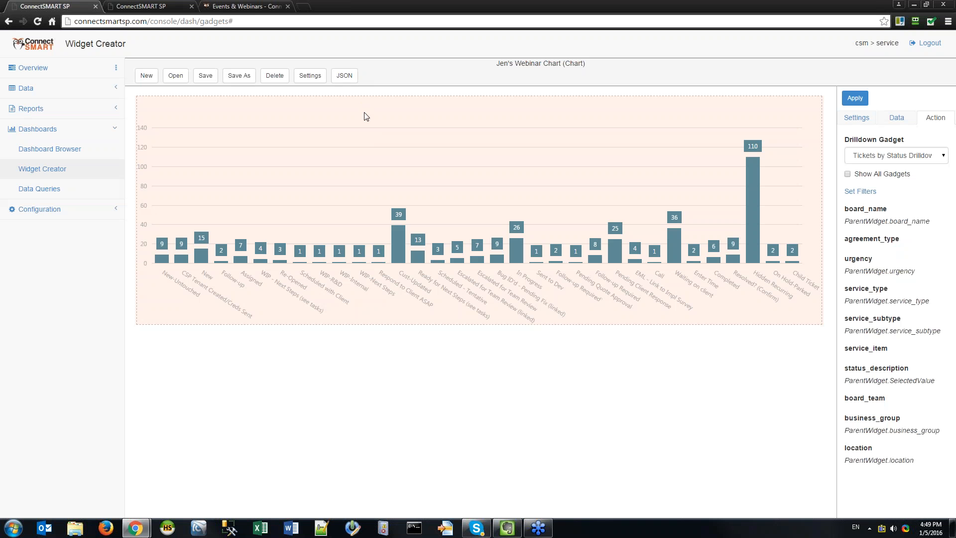
# Apply the chart settings and move through the General, Data and Action tabs.
pyautogui.click(856, 117)
pyautogui.click(861, 170)
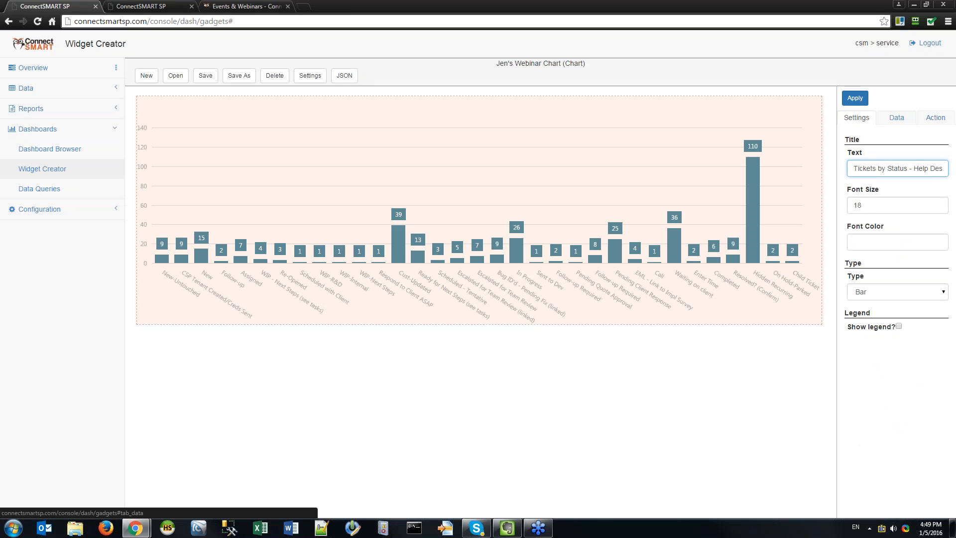
pyautogui.click(855, 98)
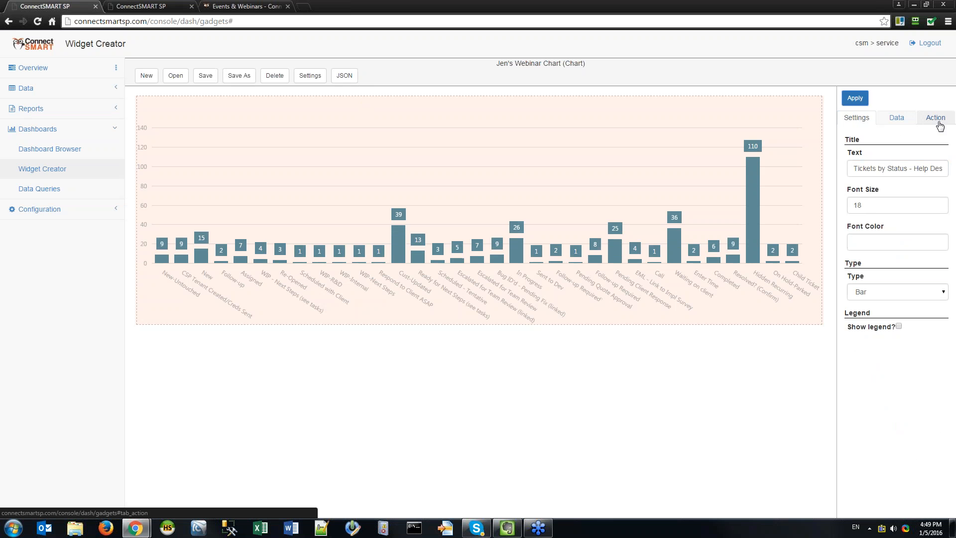
pyautogui.click(901, 121)
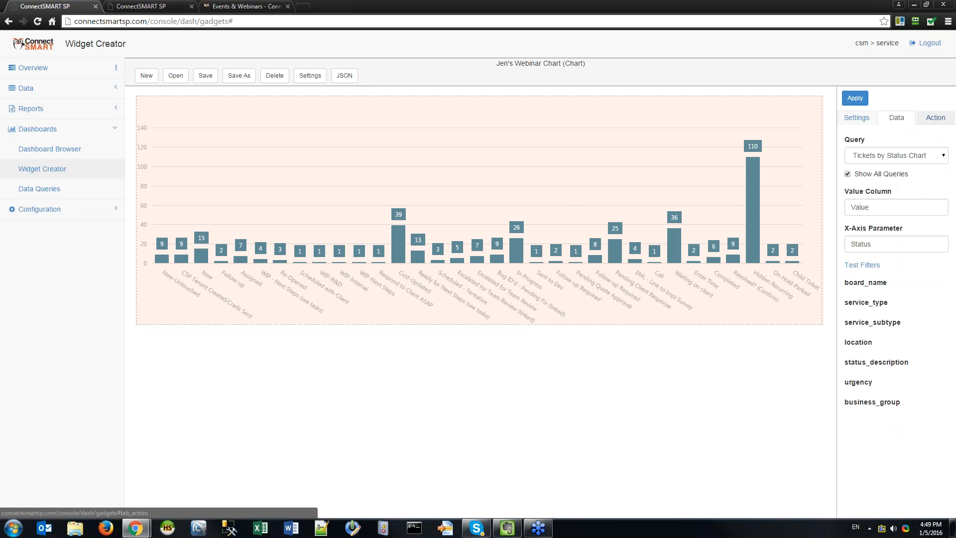
pyautogui.click(941, 121)
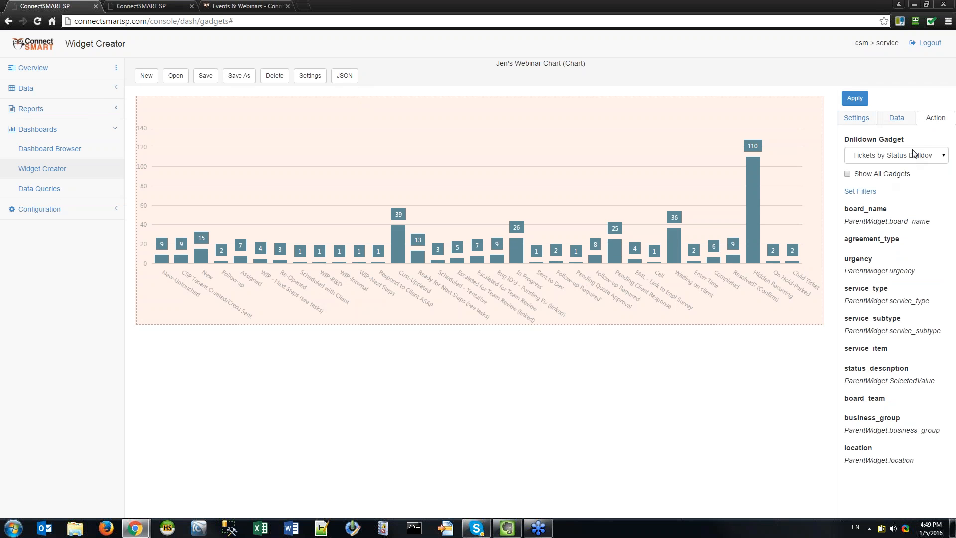
# Open the drilldown Set Filters dialog, inspect the status_description choices, then cancel.
pyautogui.click(860, 191)
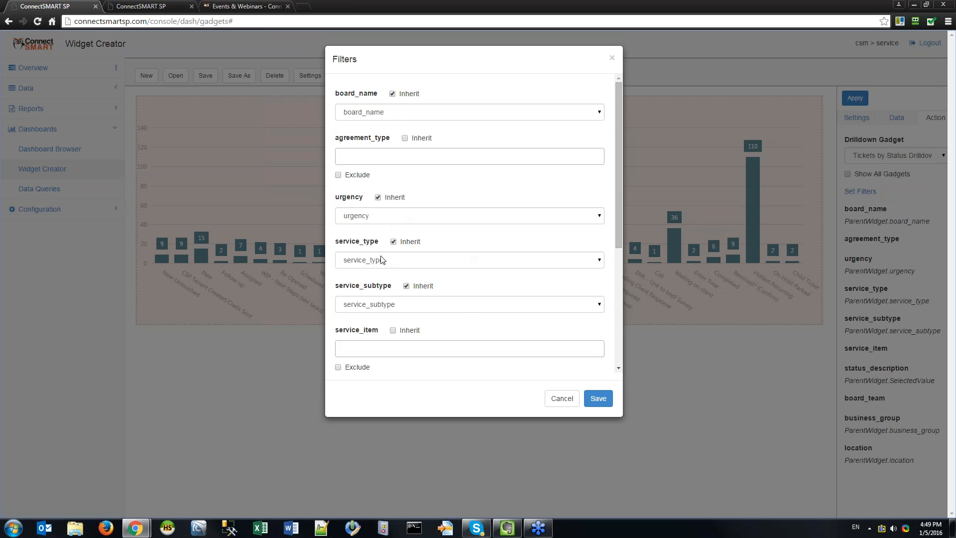
pyautogui.scroll(-3, 495, 282)
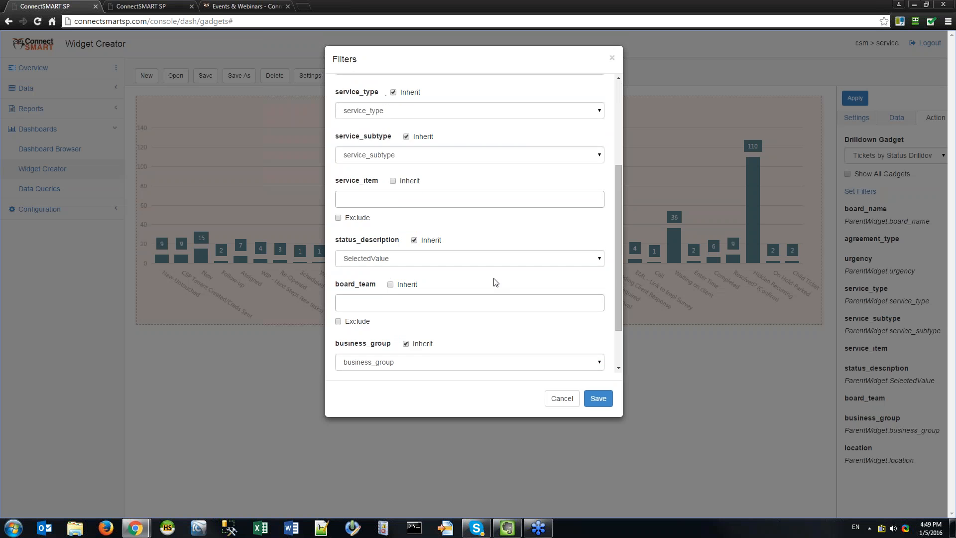
pyautogui.click(434, 264)
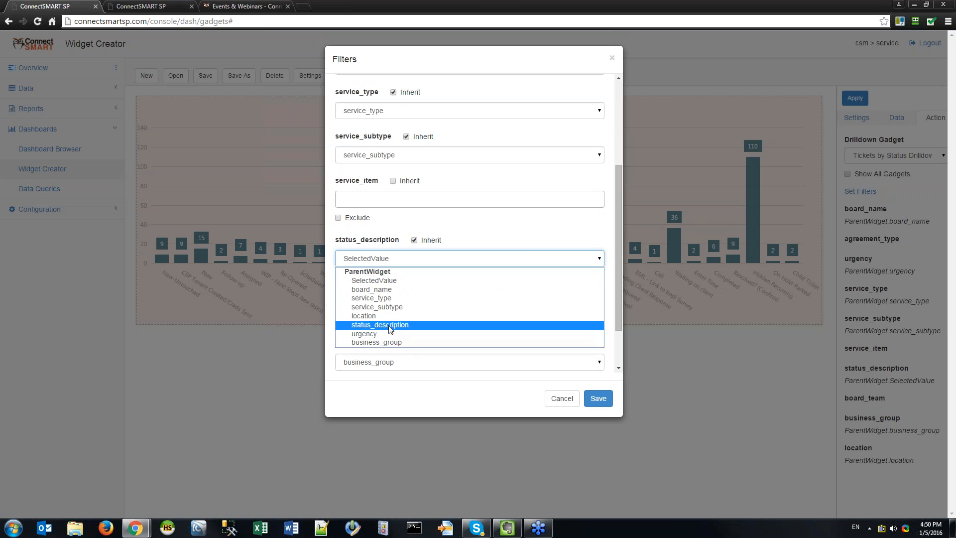
pyautogui.click(558, 398)
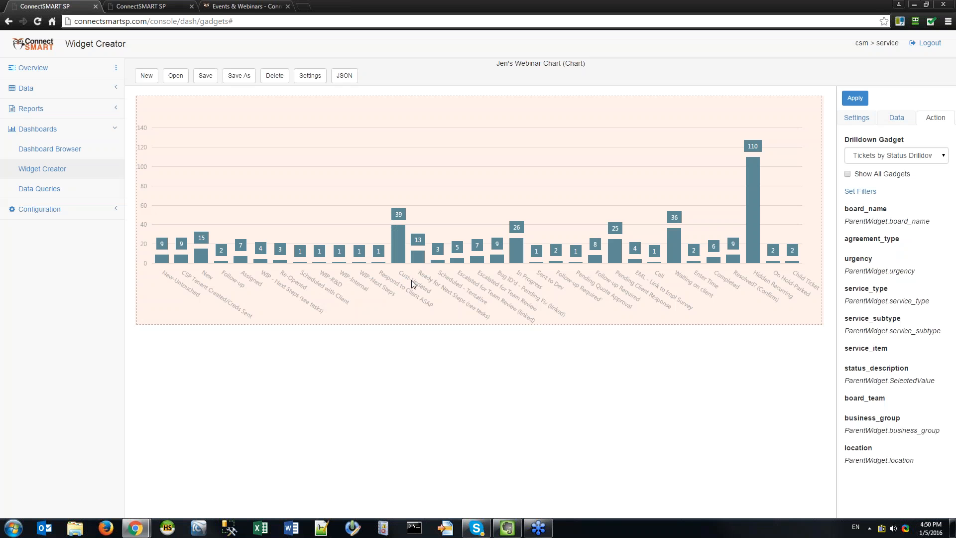
# Map status_description to ParentWidget.status_description and save the drilldown filters.
pyautogui.click(860, 191)
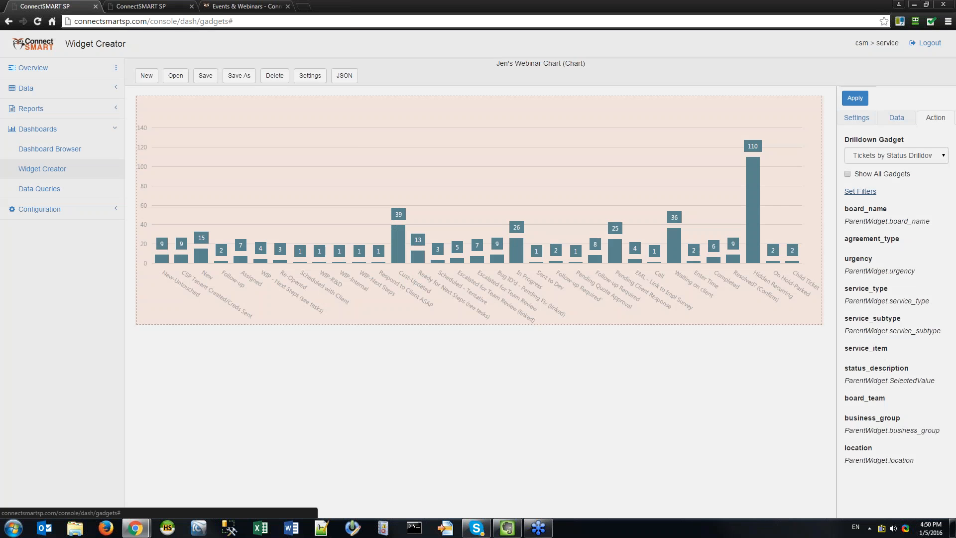
pyautogui.scroll(-1, 413, 331)
pyautogui.scroll(1, 414, 339)
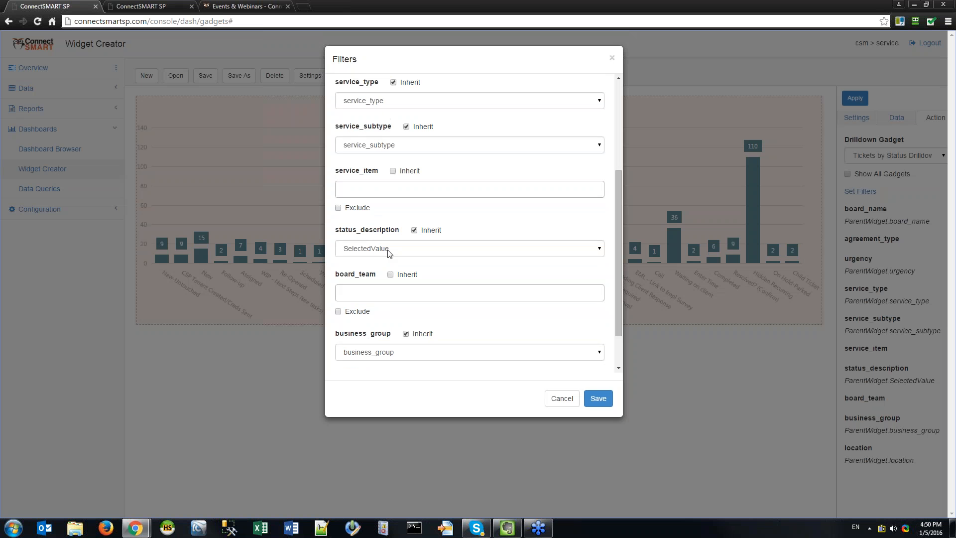
pyautogui.click(389, 251)
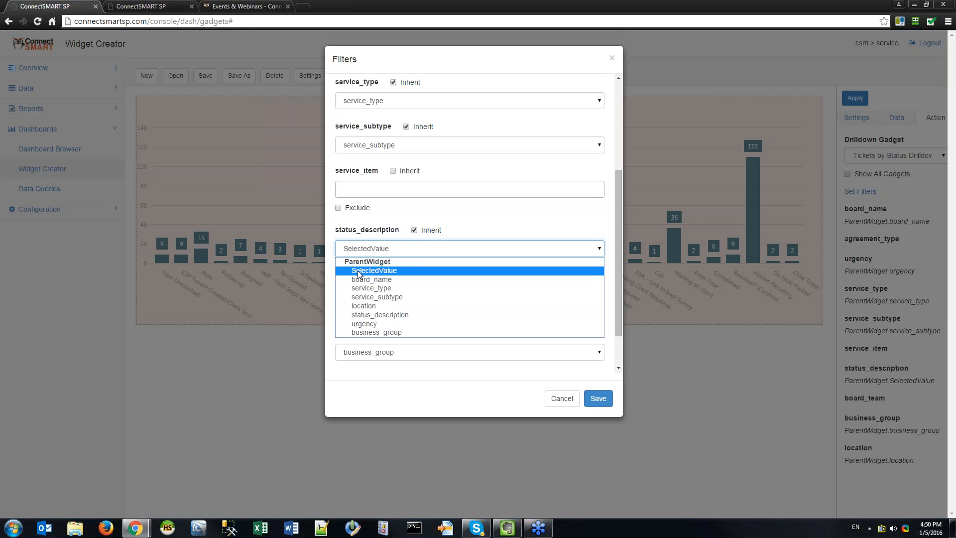
pyautogui.click(387, 274)
pyautogui.scroll(3, 479, 233)
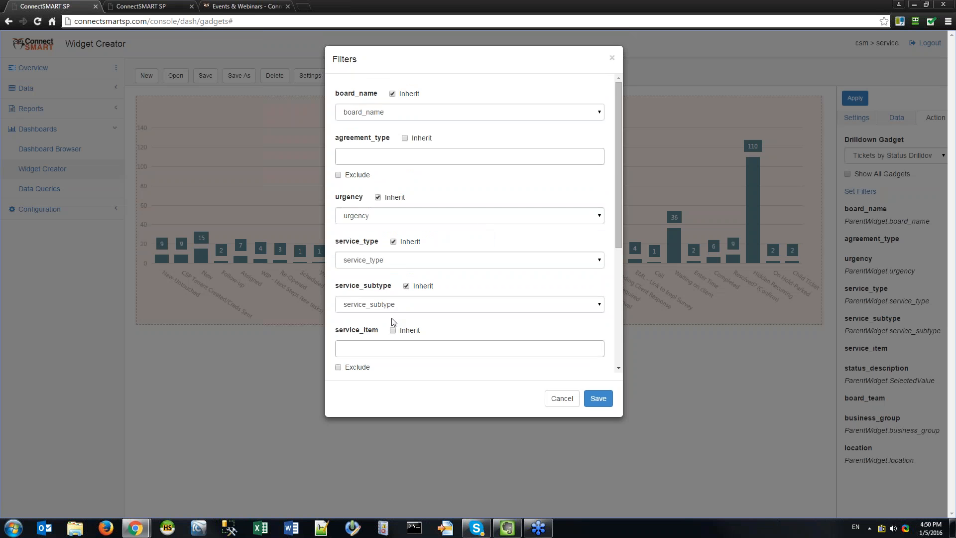
pyautogui.scroll(-5, 405, 314)
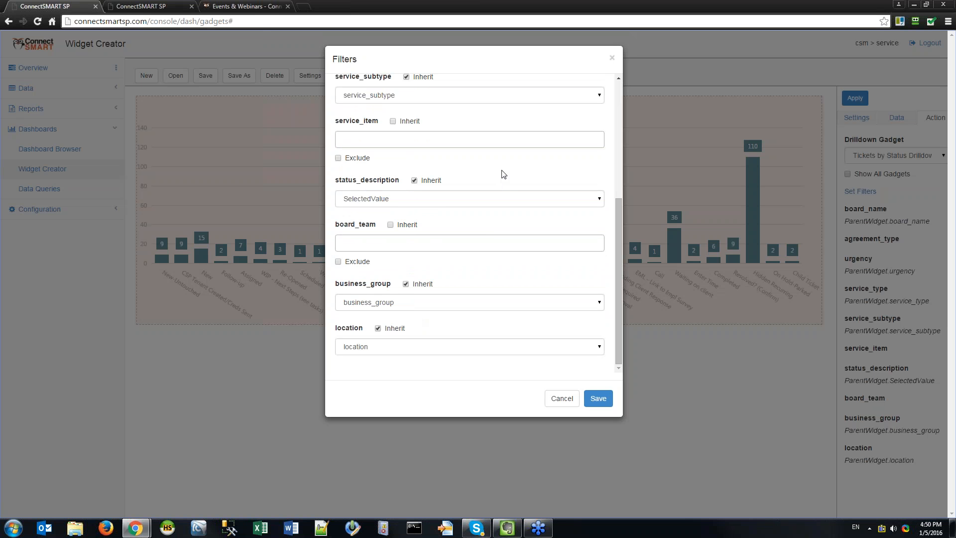
pyautogui.click(421, 198)
pyautogui.click(393, 269)
pyautogui.click(598, 398)
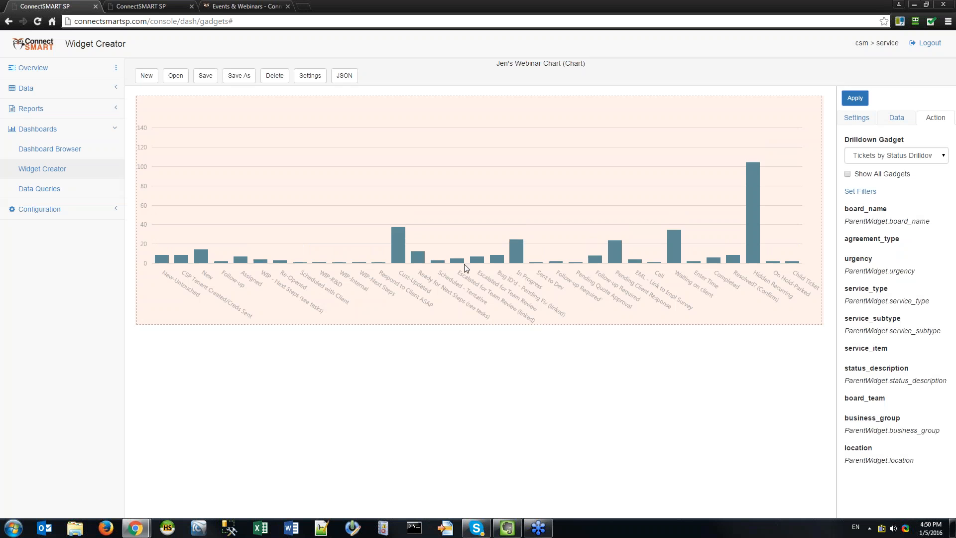
pyautogui.click(402, 259)
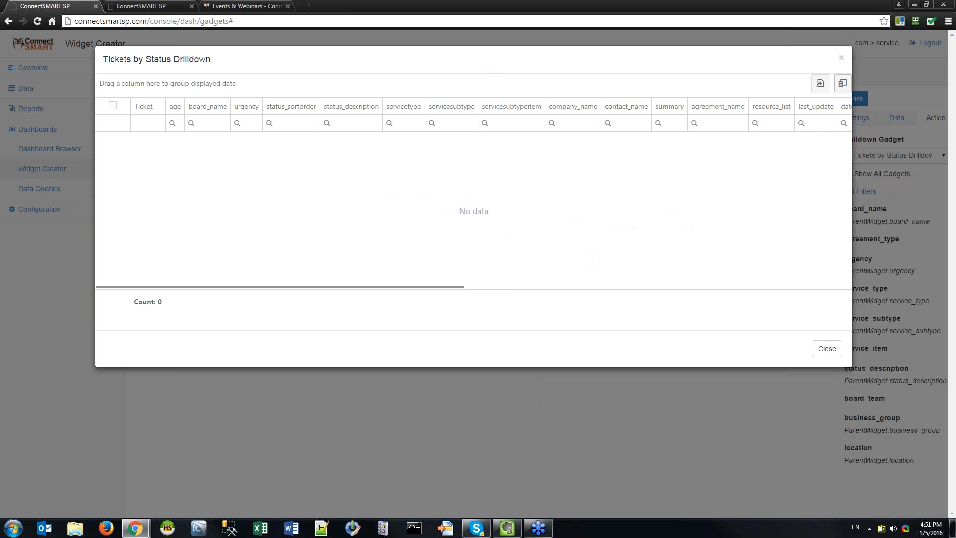
pyautogui.click(840, 58)
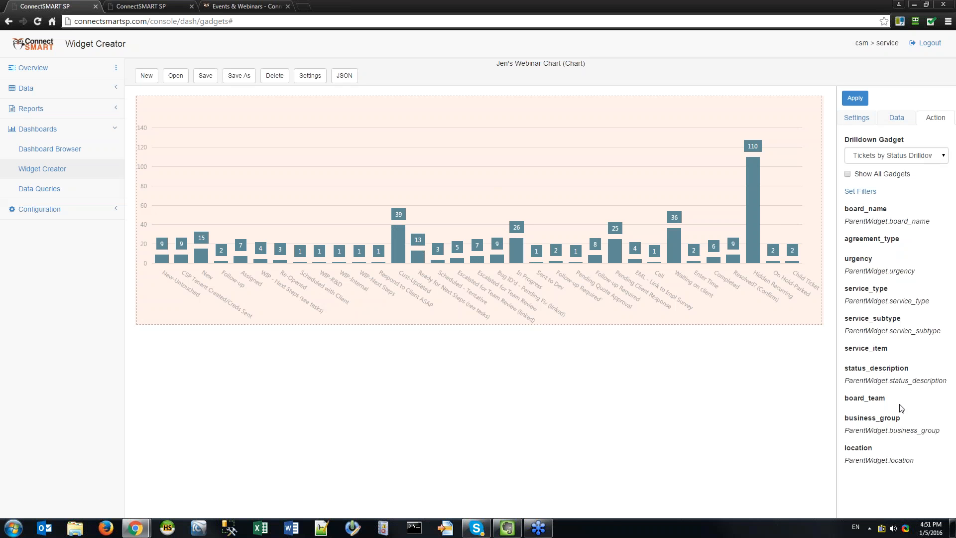
# Switch the chart's Drilldown Gadget to Open Tickets Drilldown, enable Set Filters, and apply.
pyautogui.click(886, 157)
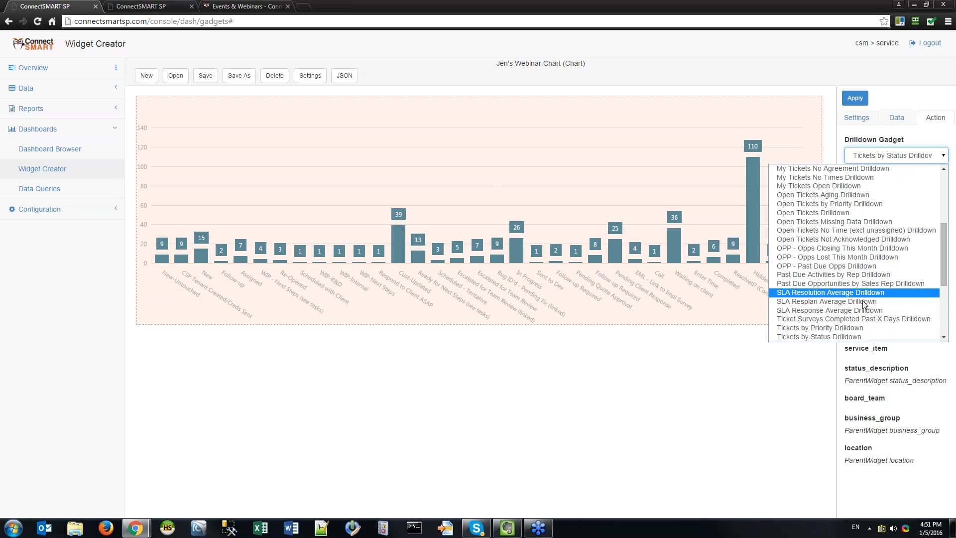
pyautogui.scroll(-5, 852, 258)
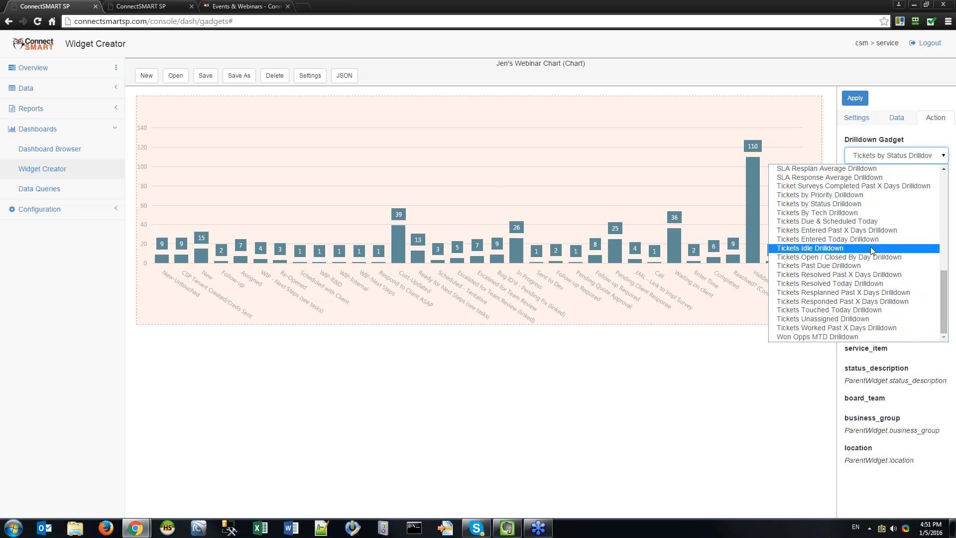
pyautogui.scroll(4, 870, 249)
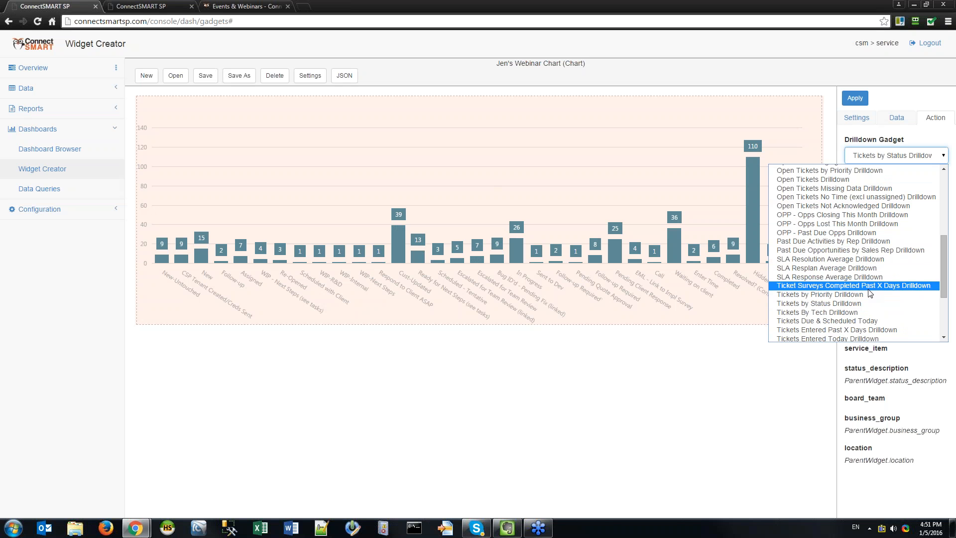
pyautogui.scroll(4, 861, 268)
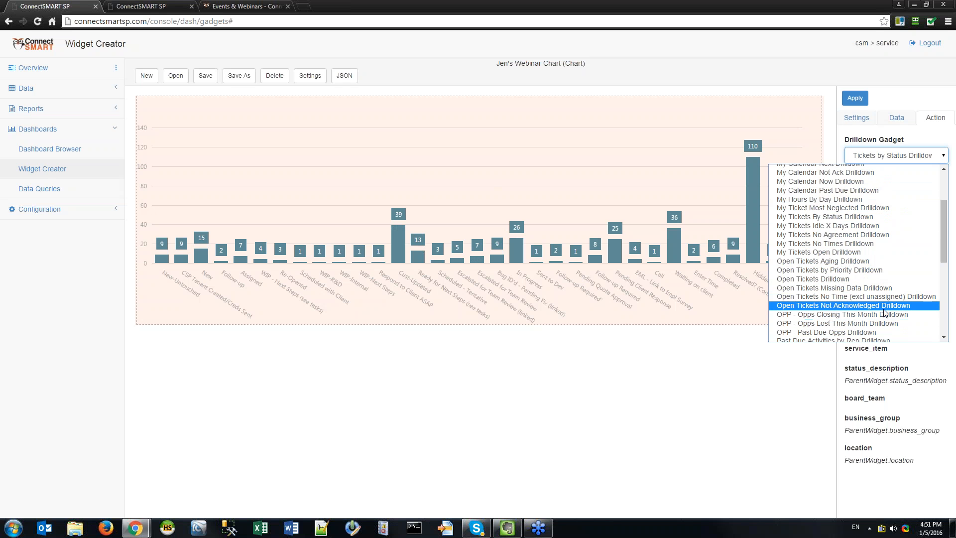
pyautogui.click(876, 279)
pyautogui.click(867, 192)
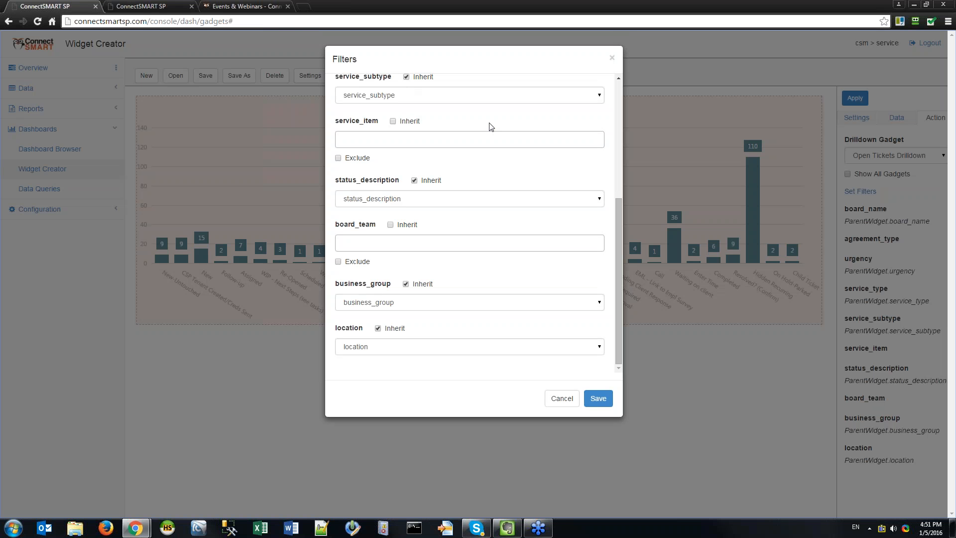
pyautogui.click(589, 399)
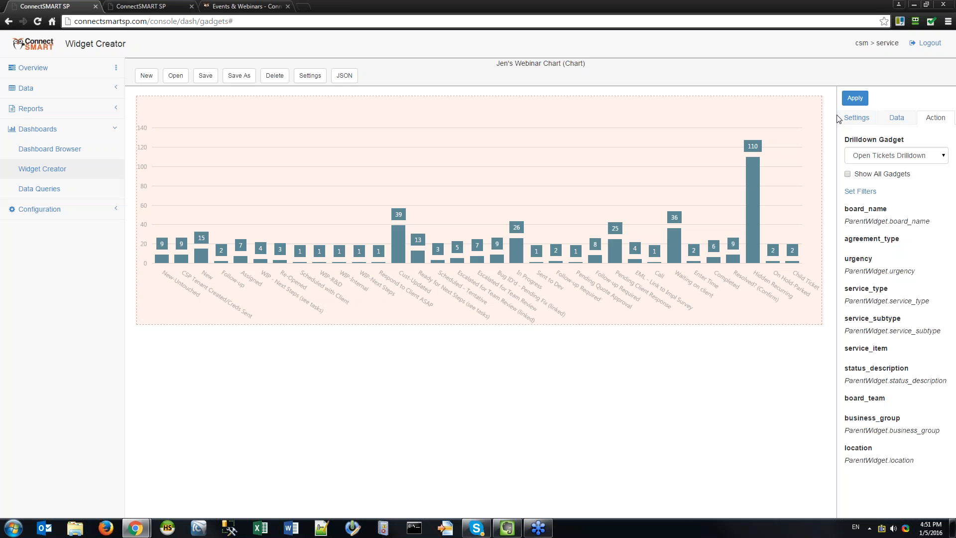
pyautogui.click(854, 97)
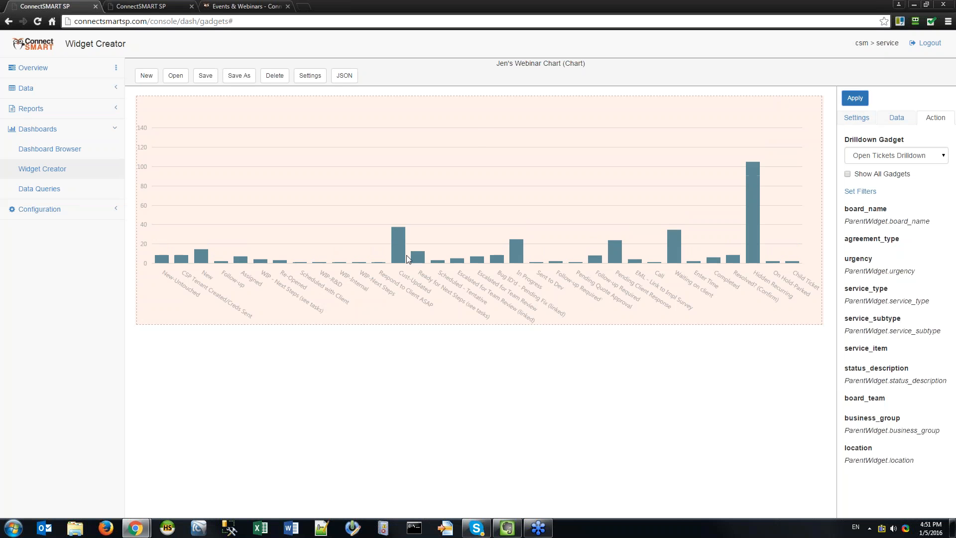
# Drill into the 39 Cust-Updated bar twice to confirm the 37-page Open Tickets table opens.
pyautogui.click(398, 246)
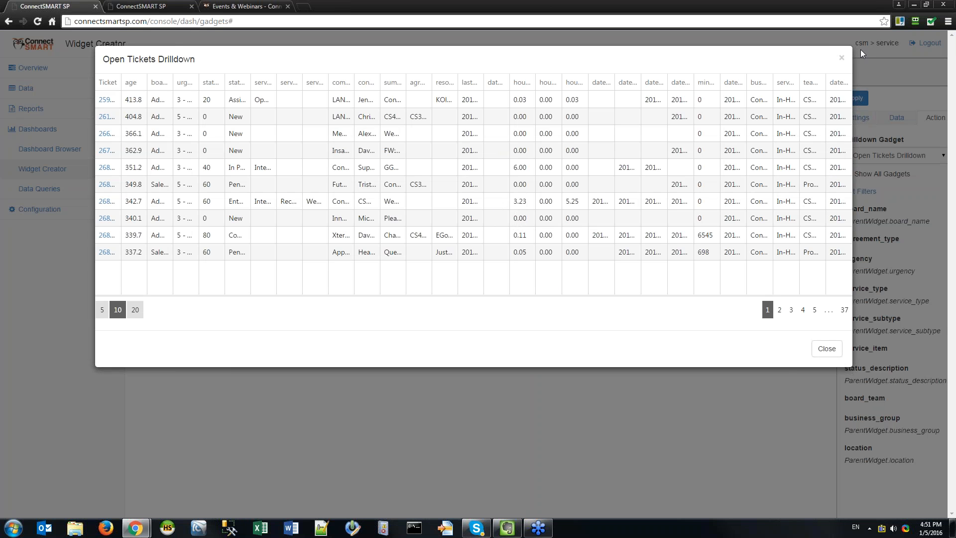
pyautogui.click(841, 60)
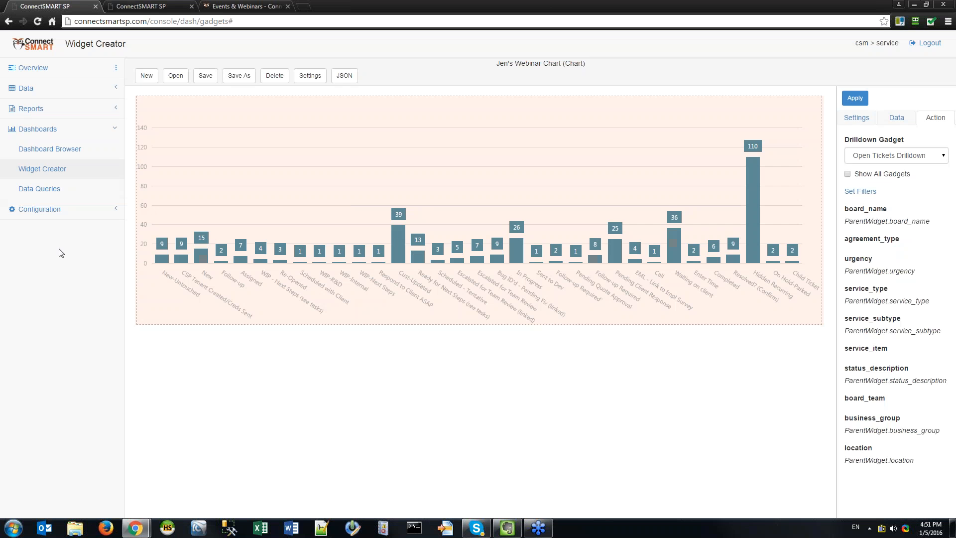
pyautogui.click(853, 98)
pyautogui.click(402, 249)
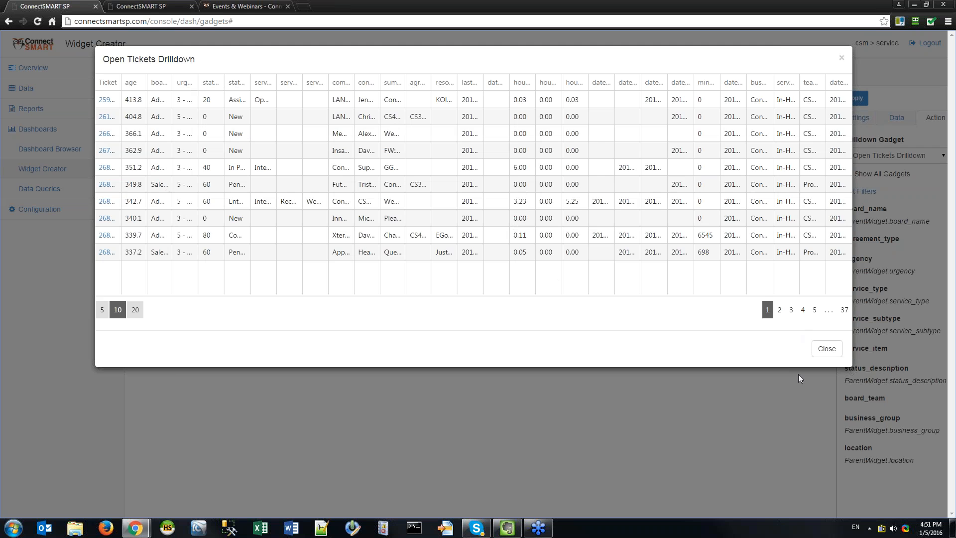
pyautogui.click(826, 348)
pyautogui.click(896, 156)
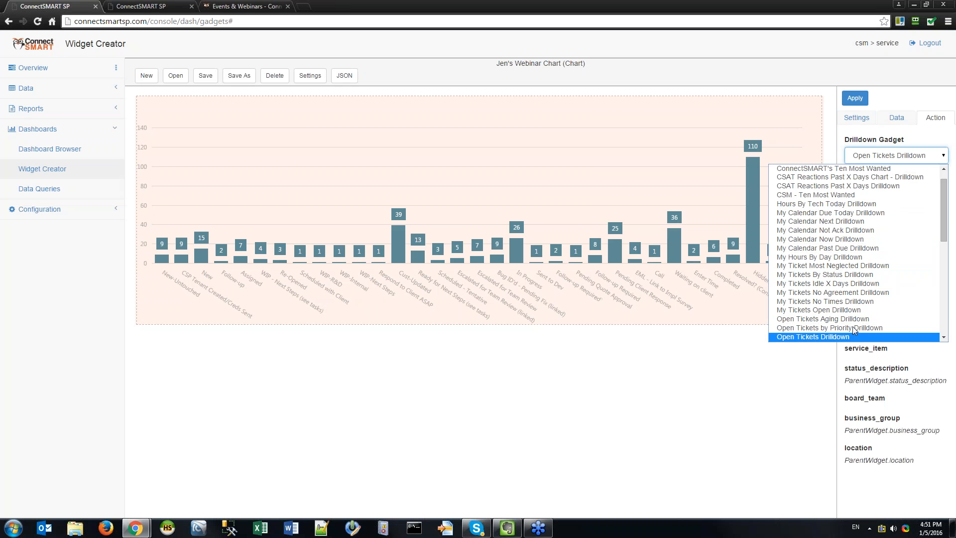
# Enable Show All Gadgets, reselect Open Tickets Drilldown as the drilldown target, and apply.
pyautogui.scroll(1, 860, 204)
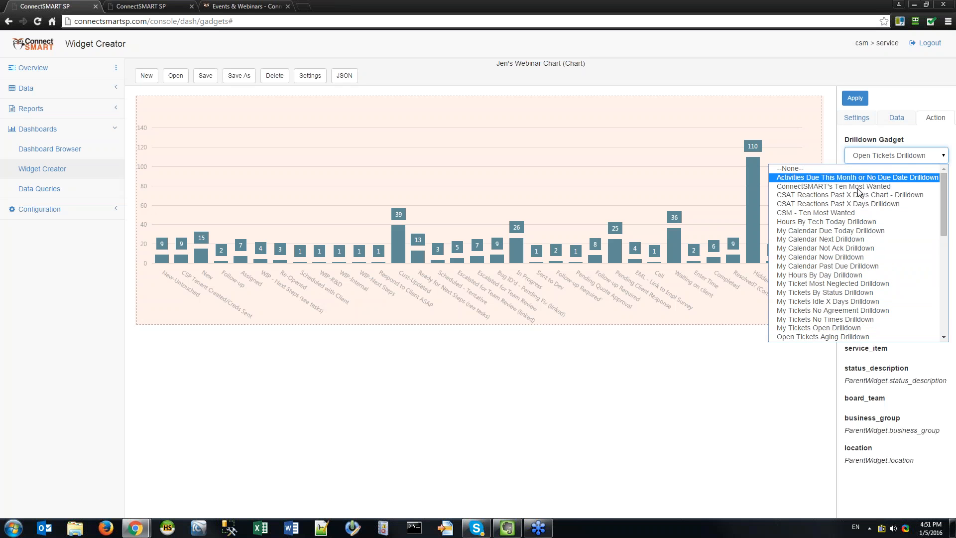
pyautogui.scroll(-6, 841, 180)
pyautogui.click(884, 134)
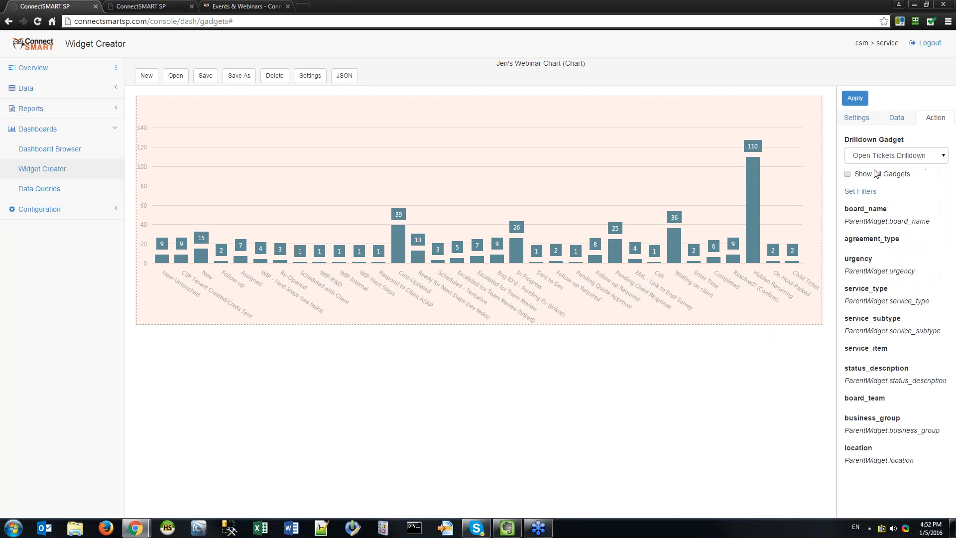
pyautogui.click(886, 155)
pyautogui.scroll(-2, 868, 235)
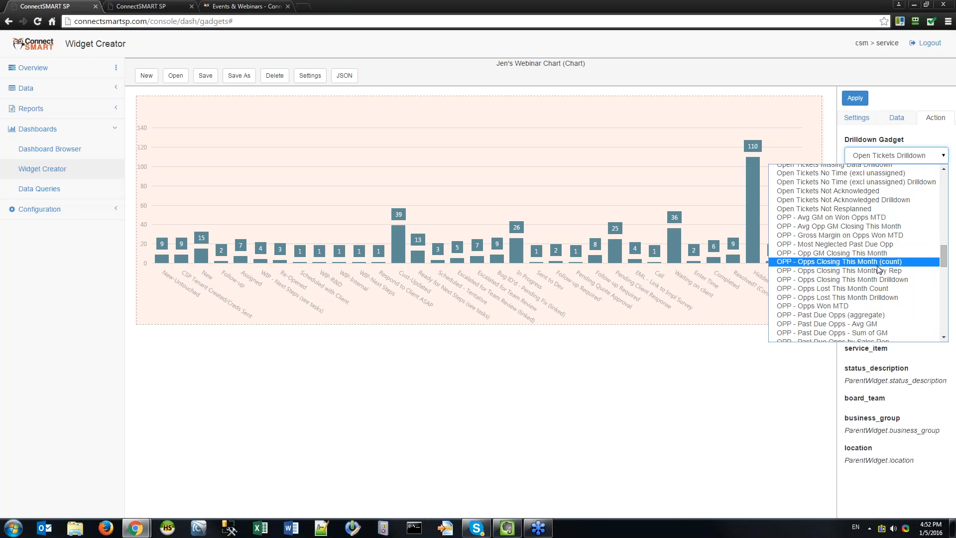
pyautogui.scroll(3, 871, 247)
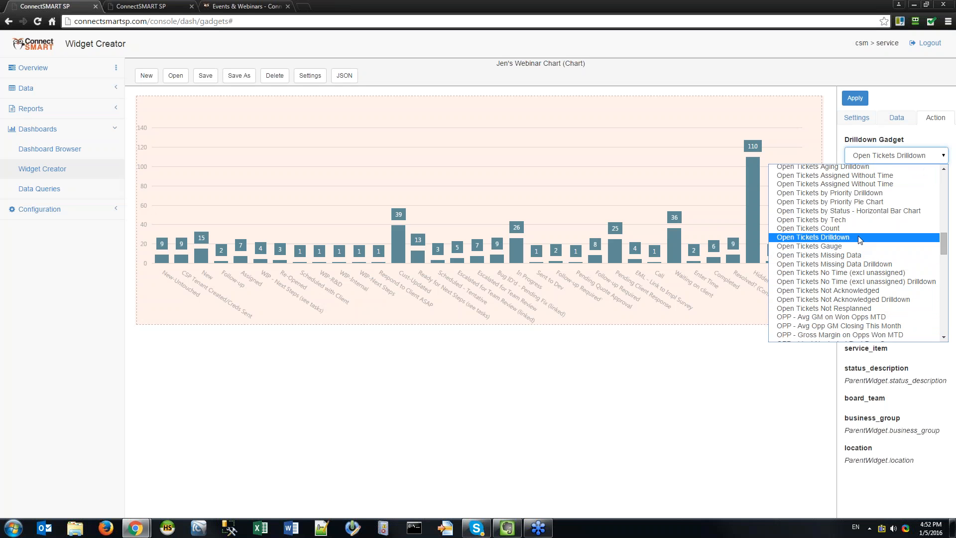
pyautogui.scroll(3, 859, 239)
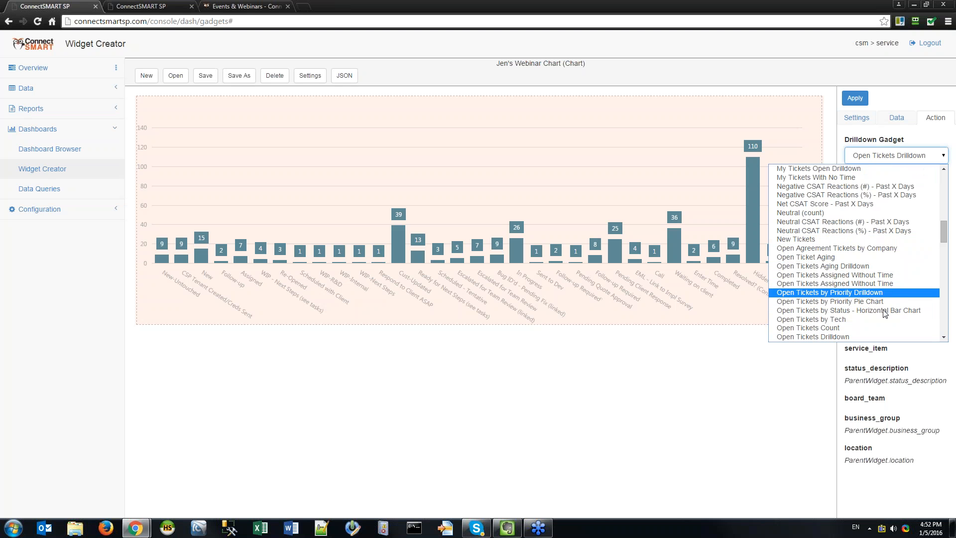
pyautogui.click(894, 337)
pyautogui.click(855, 98)
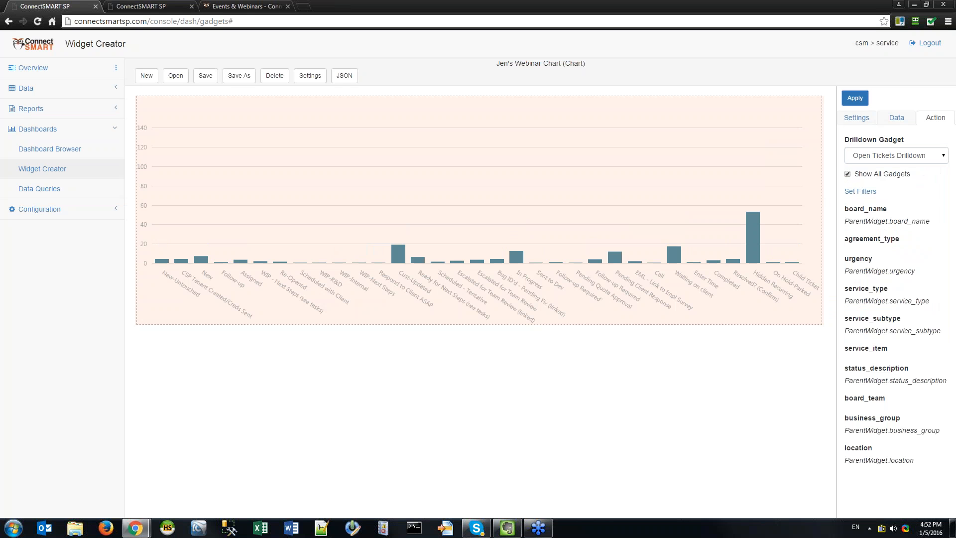
# Save Jen's Webinar Chart and test the drilldown on the 40 Cust-Updated bar.
pyautogui.click(205, 75)
pyautogui.press('Return')
pyautogui.click(398, 220)
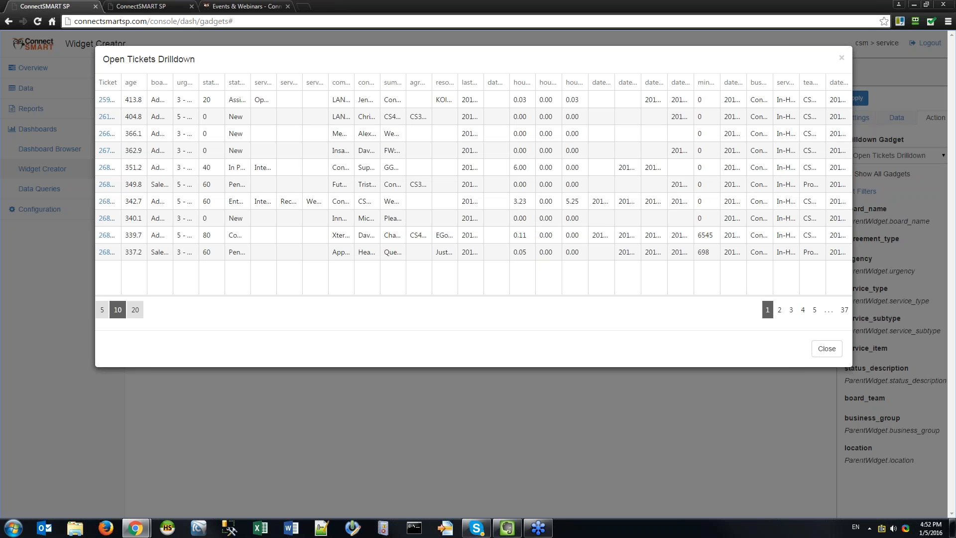
pyautogui.click(826, 349)
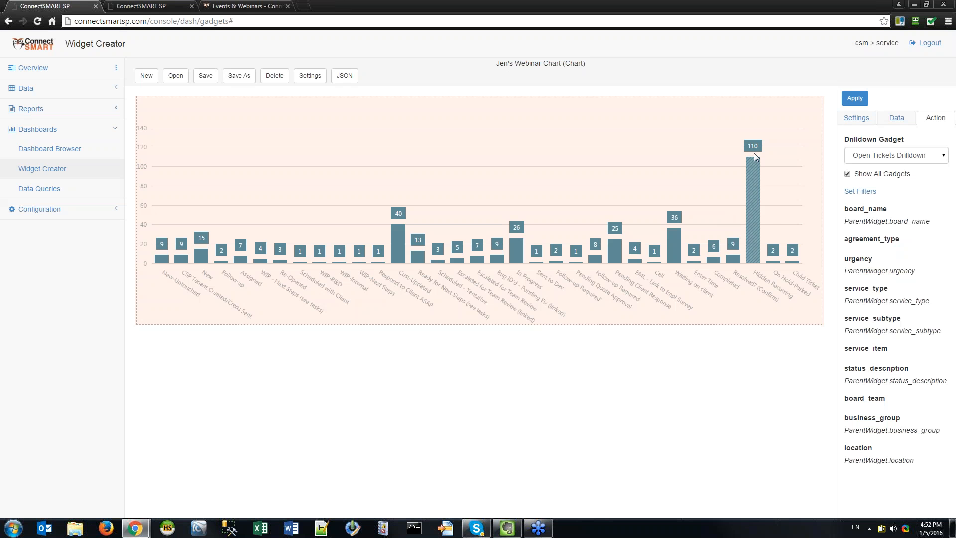
# Choose Tickets by Status Drilldown from the Drilldown Gadget list.
pyautogui.click(940, 156)
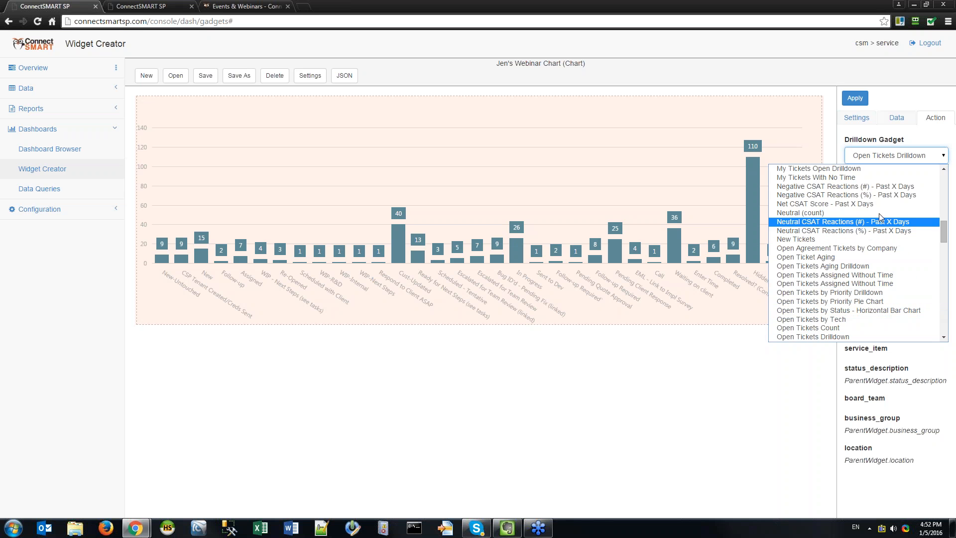
pyautogui.click(901, 155)
pyautogui.click(896, 156)
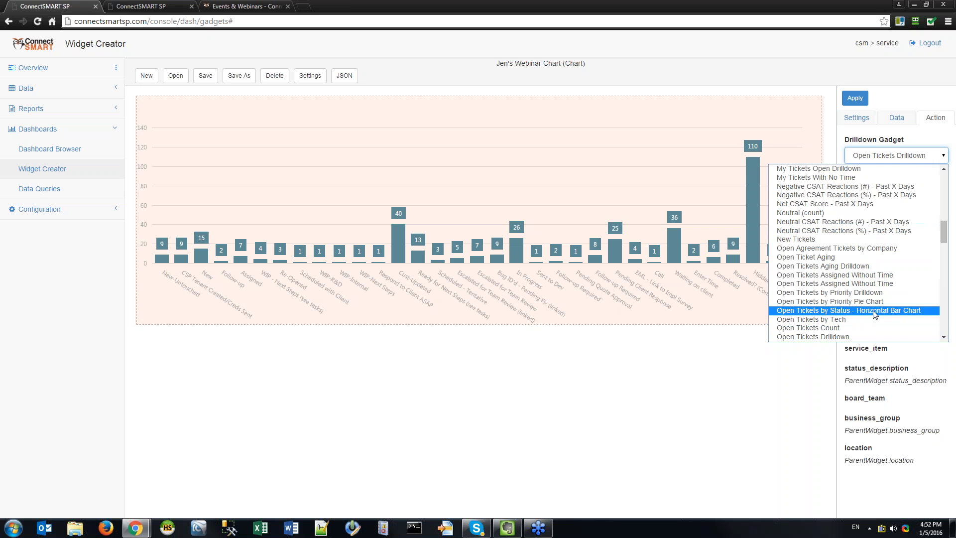
pyautogui.scroll(-4, 881, 289)
pyautogui.scroll(2, 893, 227)
pyautogui.click(708, 423)
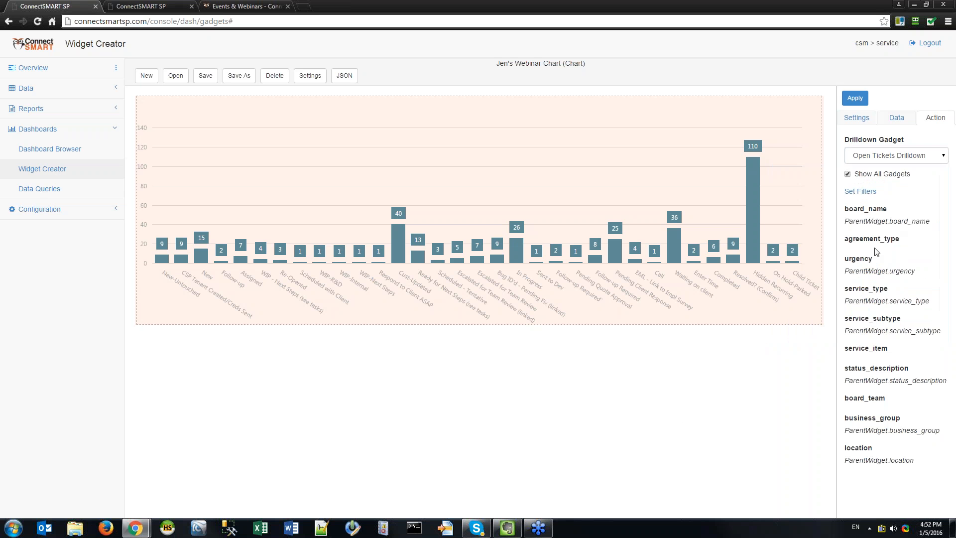
pyautogui.click(896, 155)
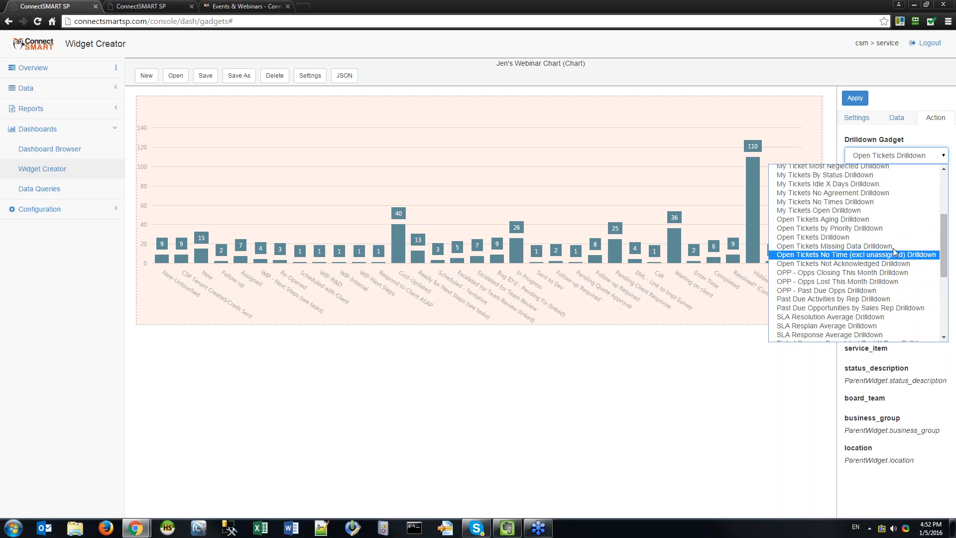
pyautogui.scroll(3, 904, 262)
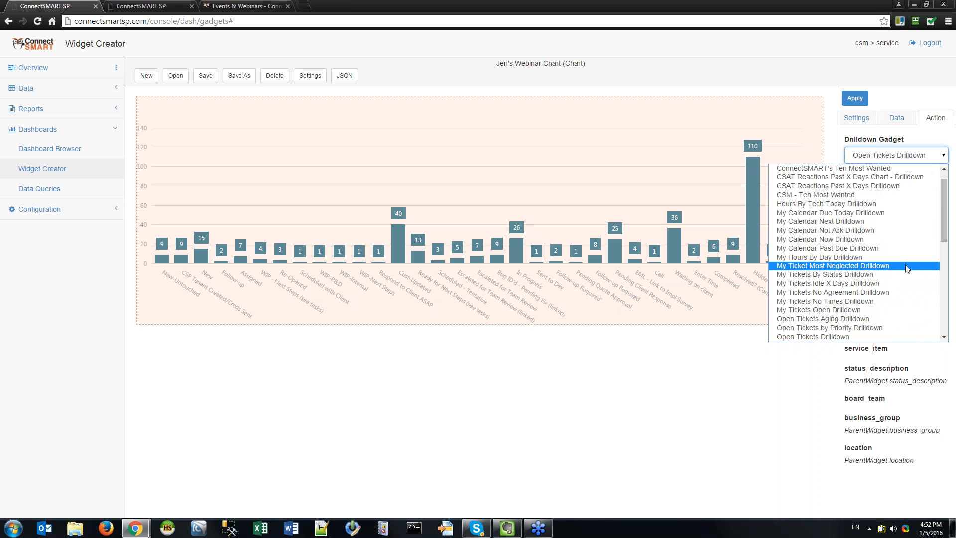
pyautogui.scroll(-6, 905, 263)
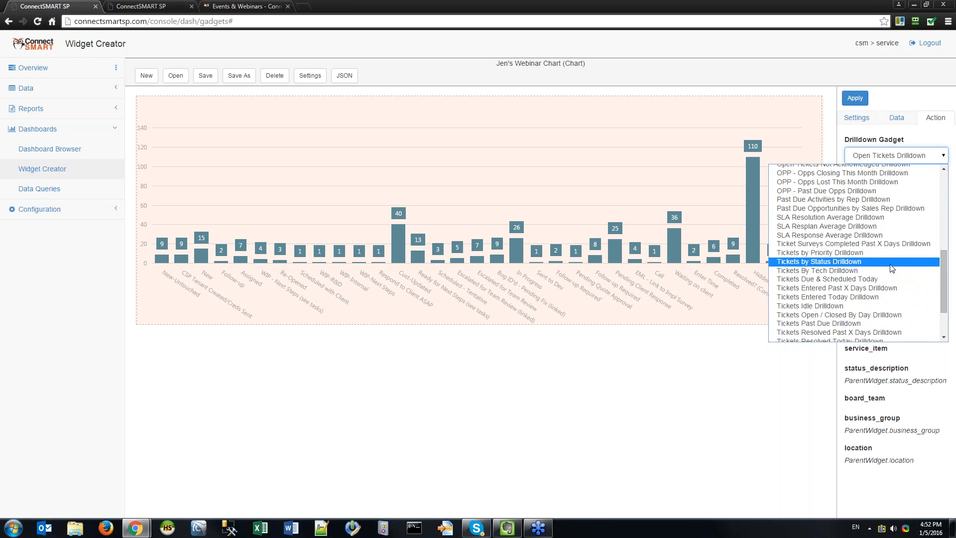
pyautogui.click(892, 261)
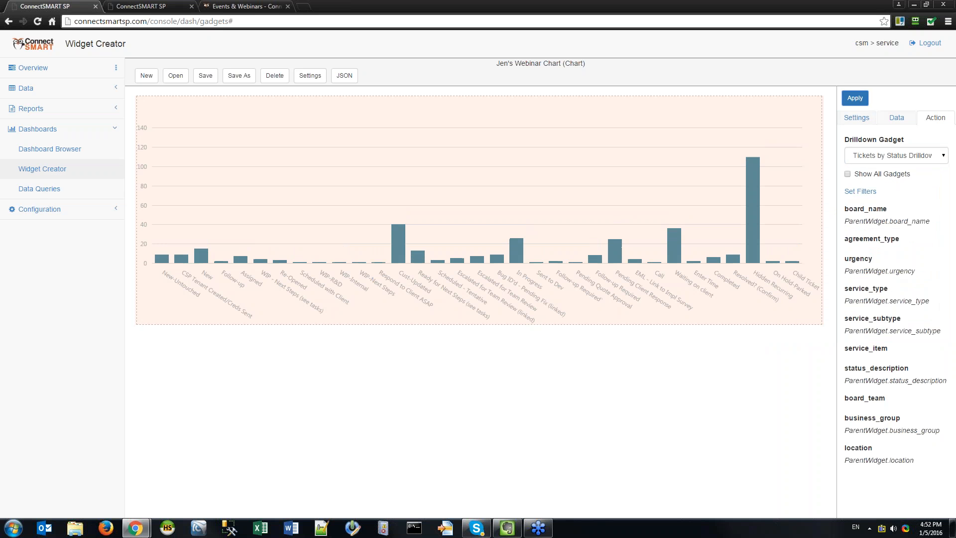
# Map the status_description filter to ParentWidget.SelectedValue and save the drilldown filters.
pyautogui.click(859, 191)
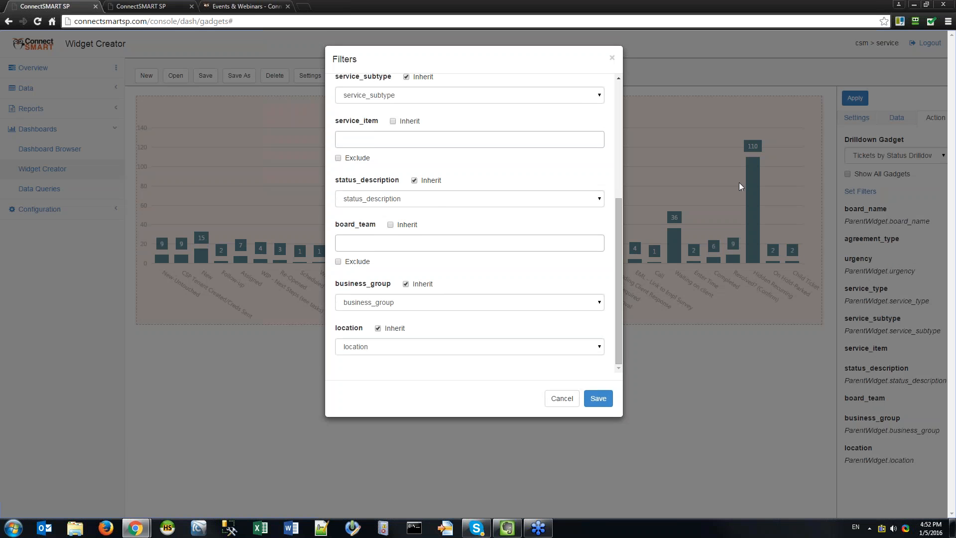
pyautogui.click(432, 196)
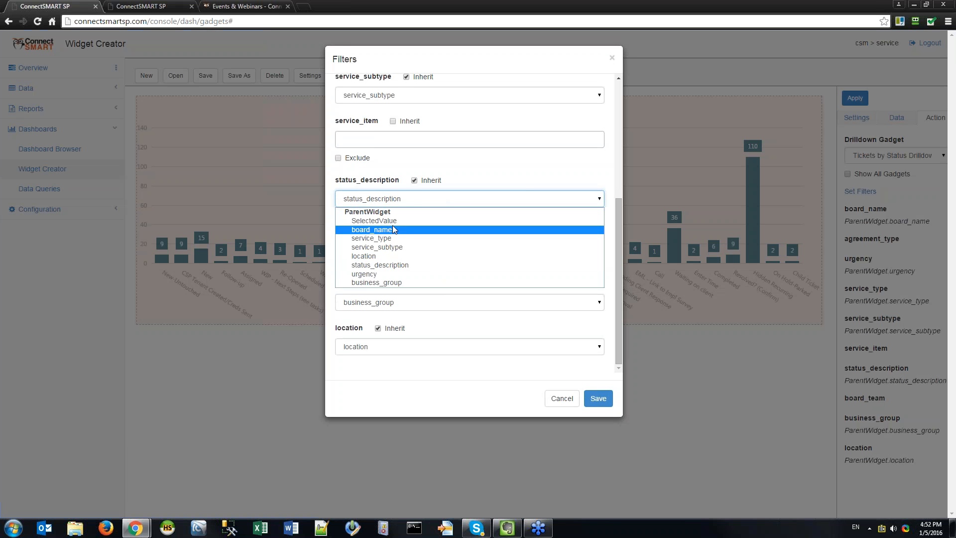
pyautogui.click(416, 220)
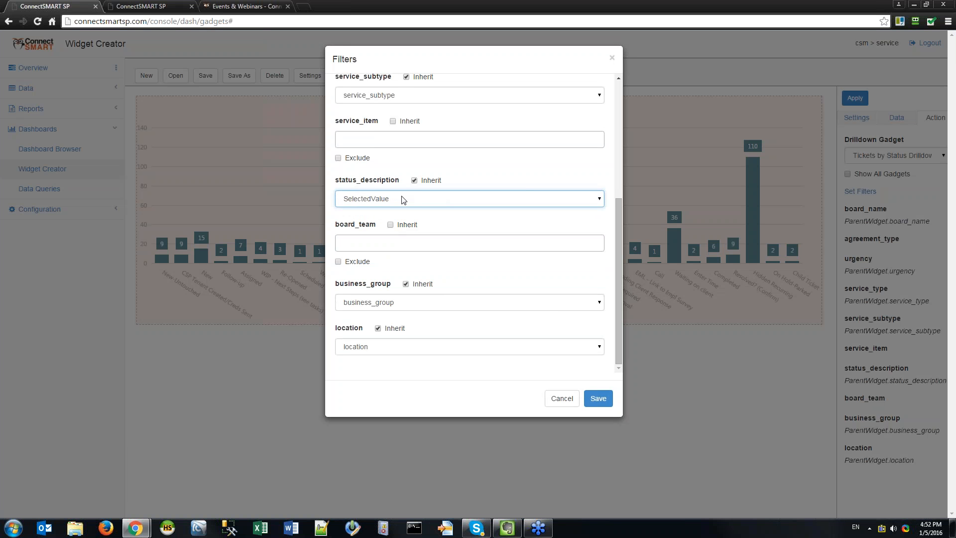
pyautogui.click(595, 397)
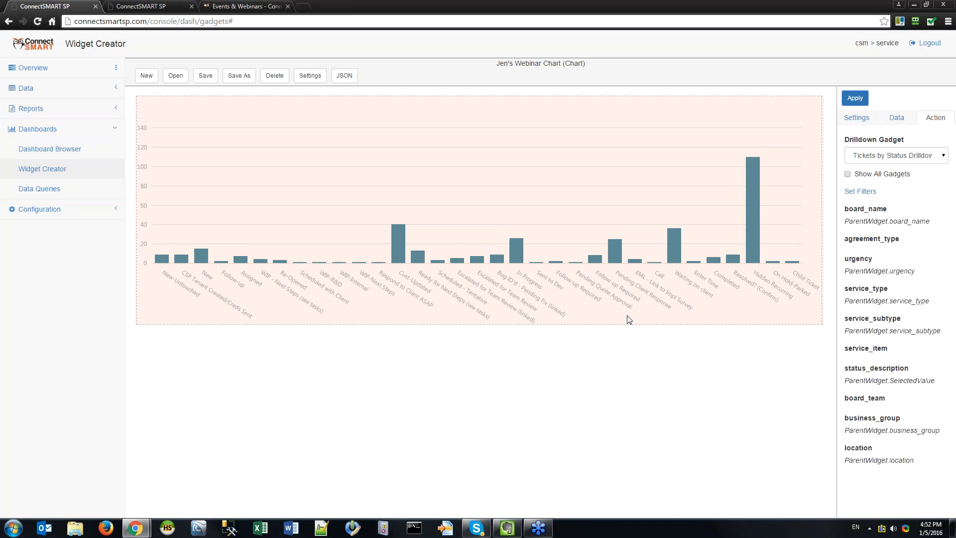
pyautogui.click(509, 530)
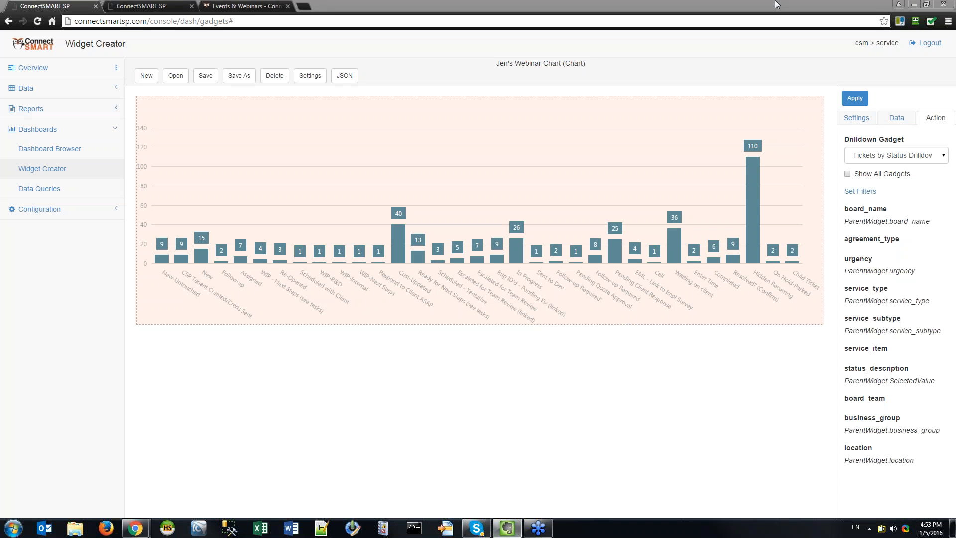
# Search the widget list for 'gauge' and load Open Tickets Gauge for editing.
pyautogui.click(175, 75)
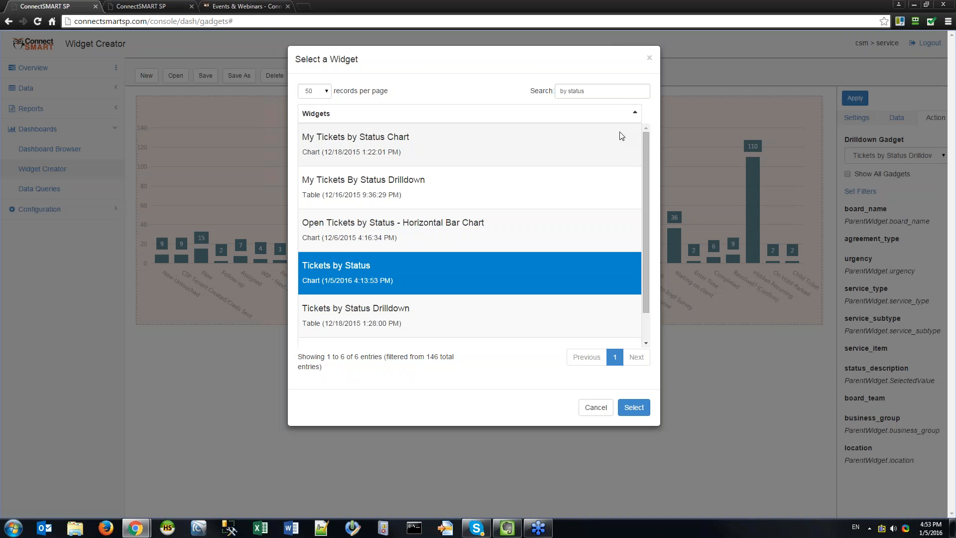
pyautogui.tripleClick(607, 90)
pyautogui.write('gauge')
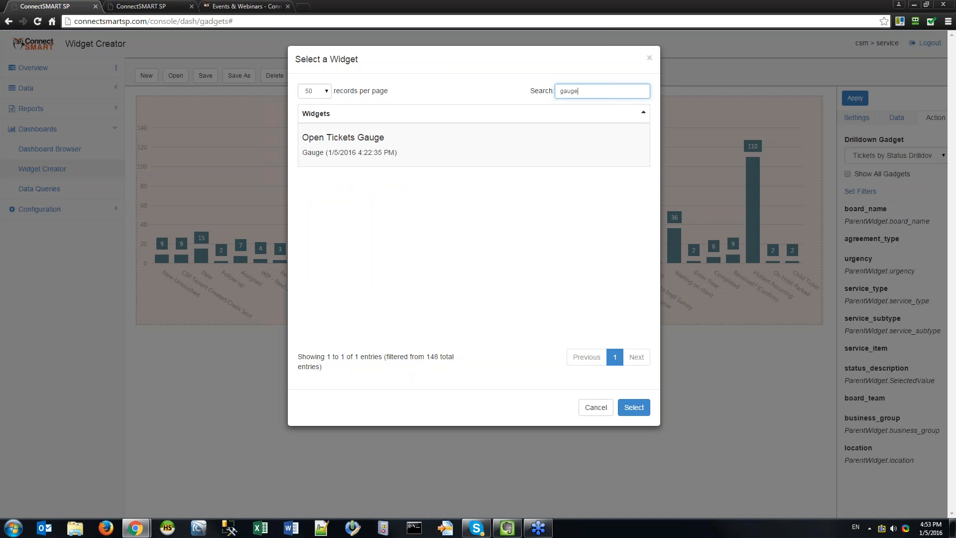
pyautogui.click(421, 145)
pyautogui.click(633, 407)
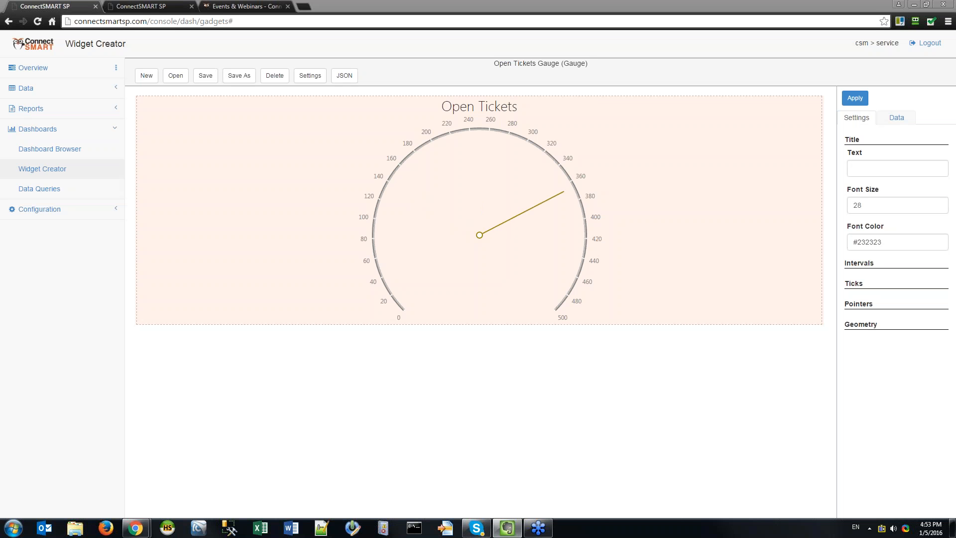
# Retitle the gauge 'Open Tickets - Help Desk' and apply it.
pyautogui.click(911, 167)
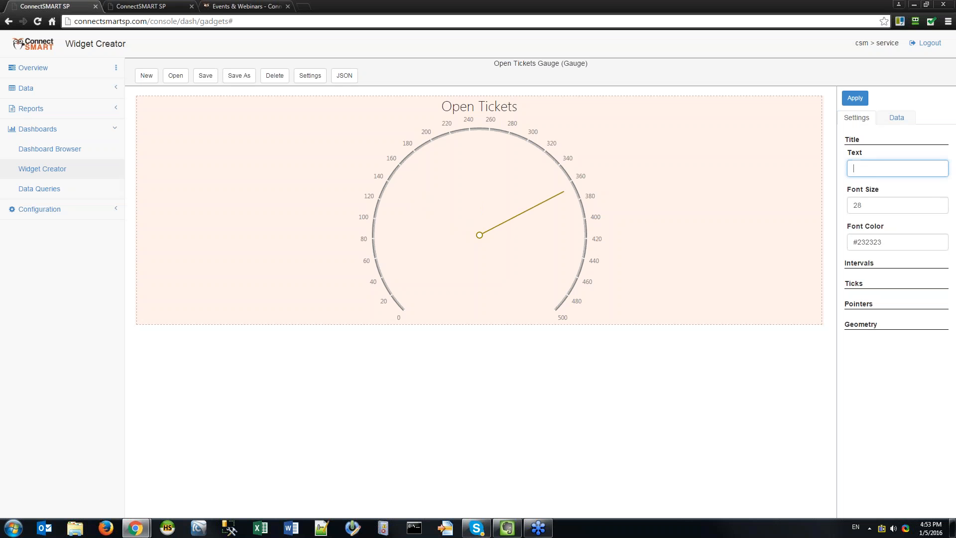
pyautogui.write('ets')
pyautogui.click(855, 98)
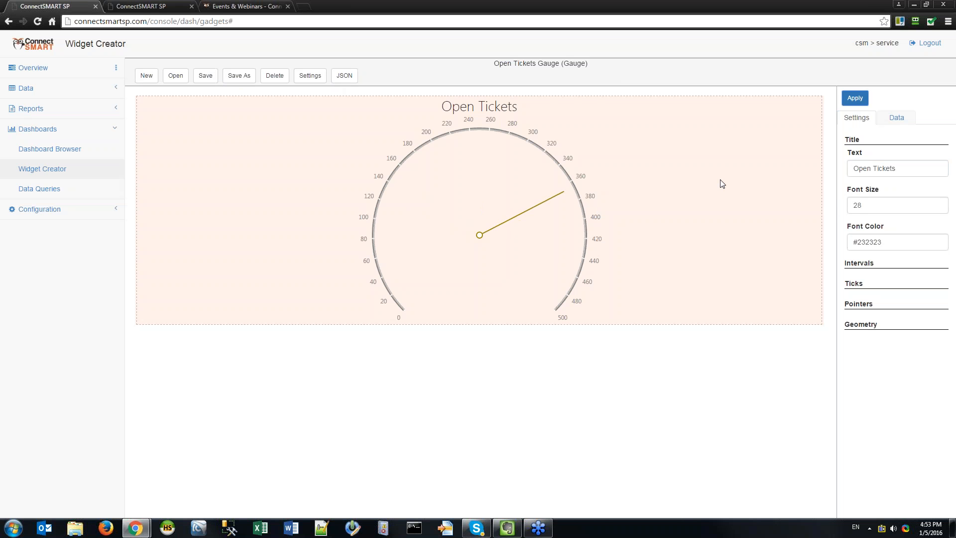
pyautogui.click(901, 169)
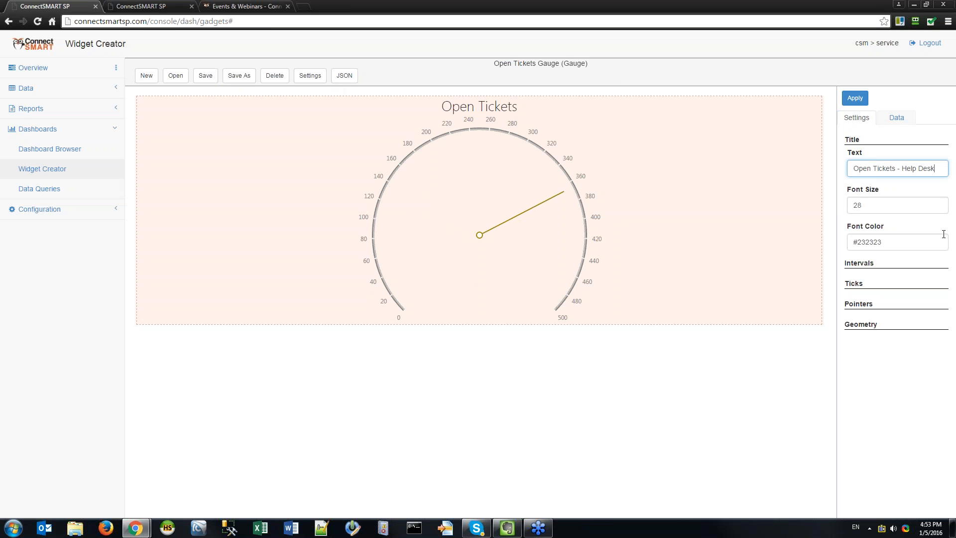
pyautogui.click(855, 98)
# Raise the title font size from 36 to 48 and apply it.
pyautogui.click(889, 204)
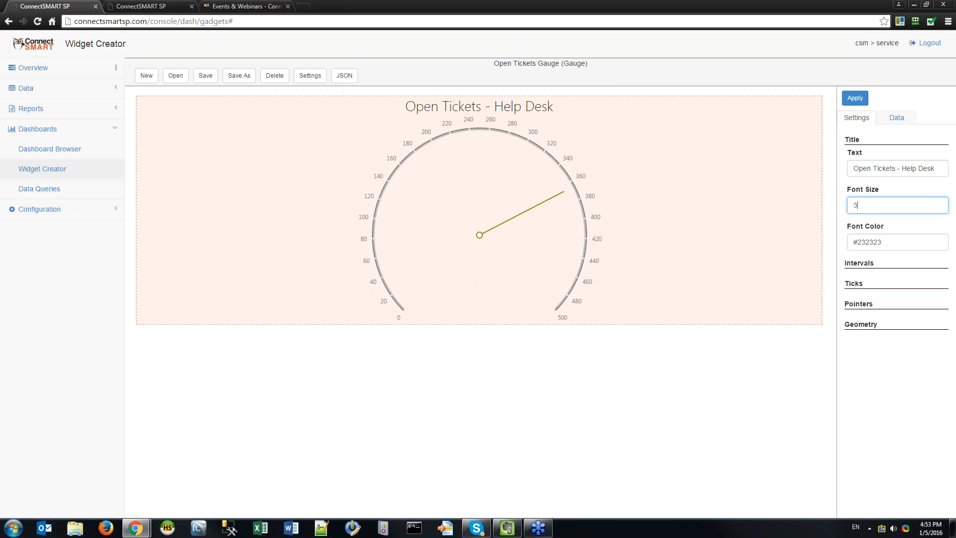
pyautogui.click(855, 98)
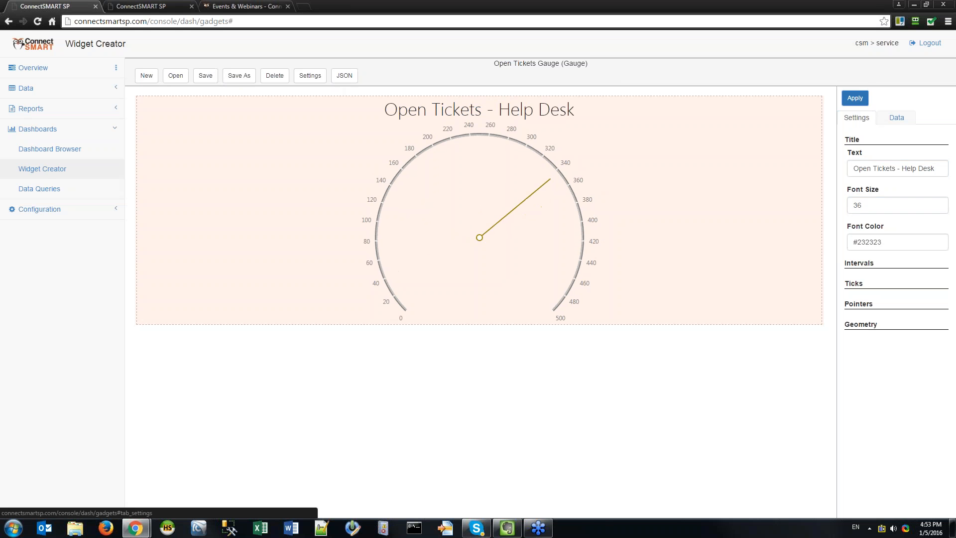
pyautogui.doubleClick(890, 202)
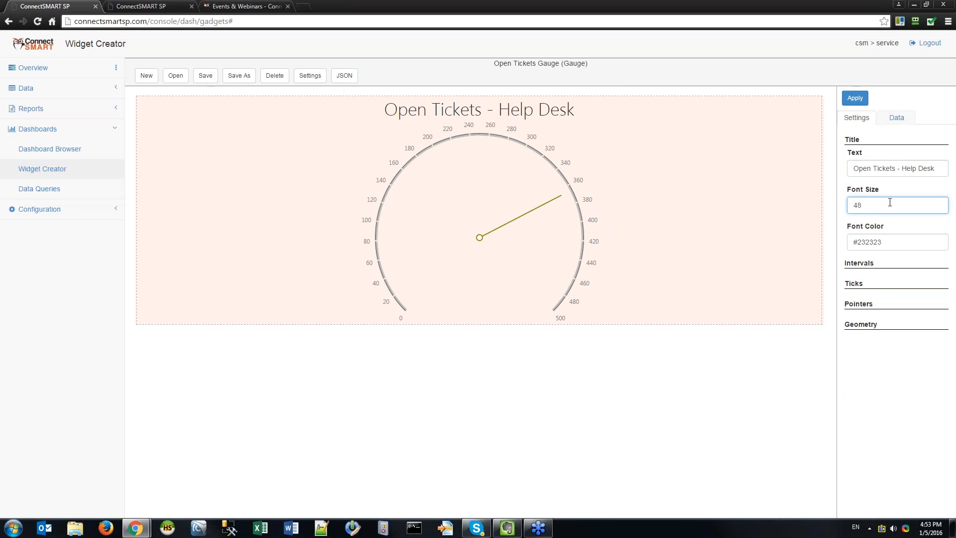
pyautogui.write('48')
pyautogui.click(855, 98)
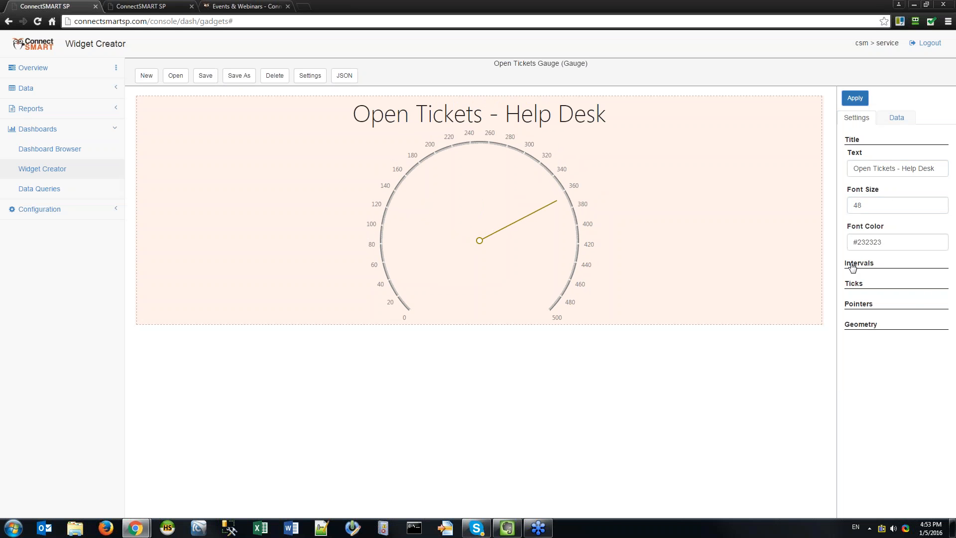
pyautogui.click(859, 263)
pyautogui.click(864, 369)
pyautogui.scroll(-1, 877, 390)
pyautogui.scroll(1, 877, 389)
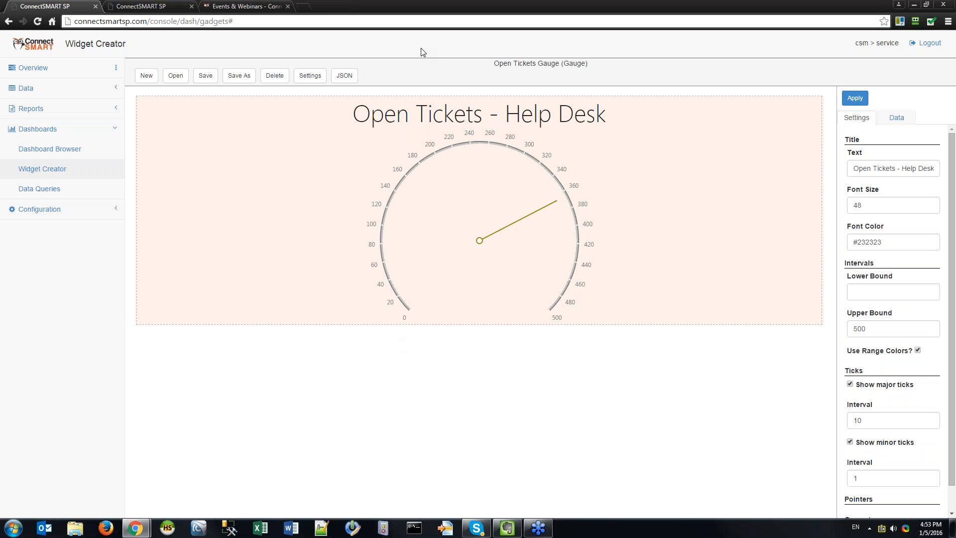
pyautogui.click(897, 287)
pyautogui.write('150')
pyautogui.click(854, 98)
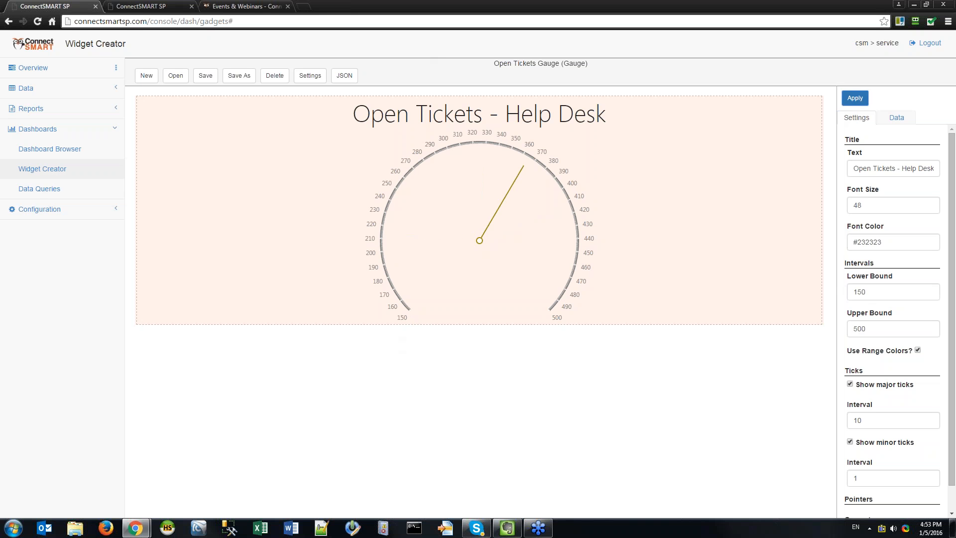
pyautogui.doubleClick(878, 294)
pyautogui.write('0')
pyautogui.press('Return')
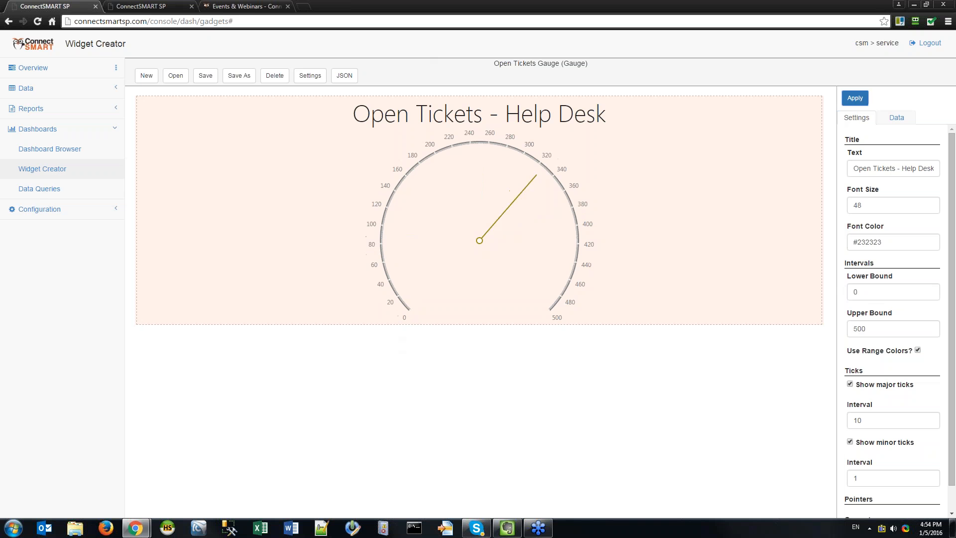
pyautogui.click(879, 328)
pyautogui.doubleClick(879, 328)
pyautogui.press('BackSpace')
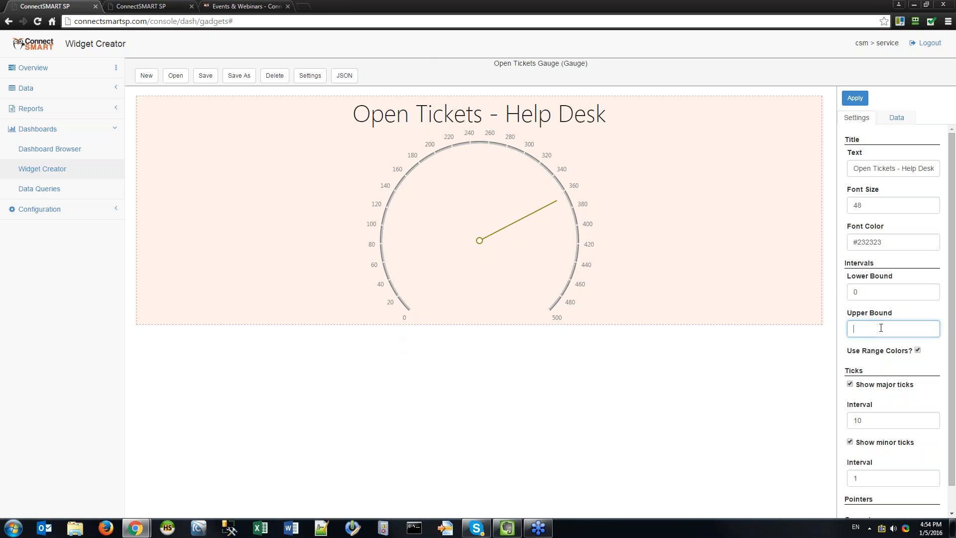
pyautogui.click(856, 98)
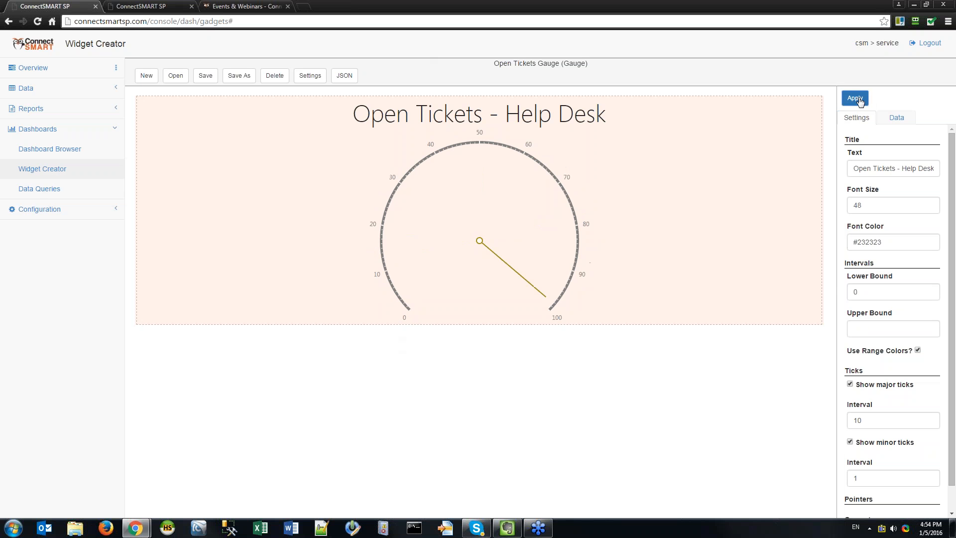
pyautogui.click(862, 328)
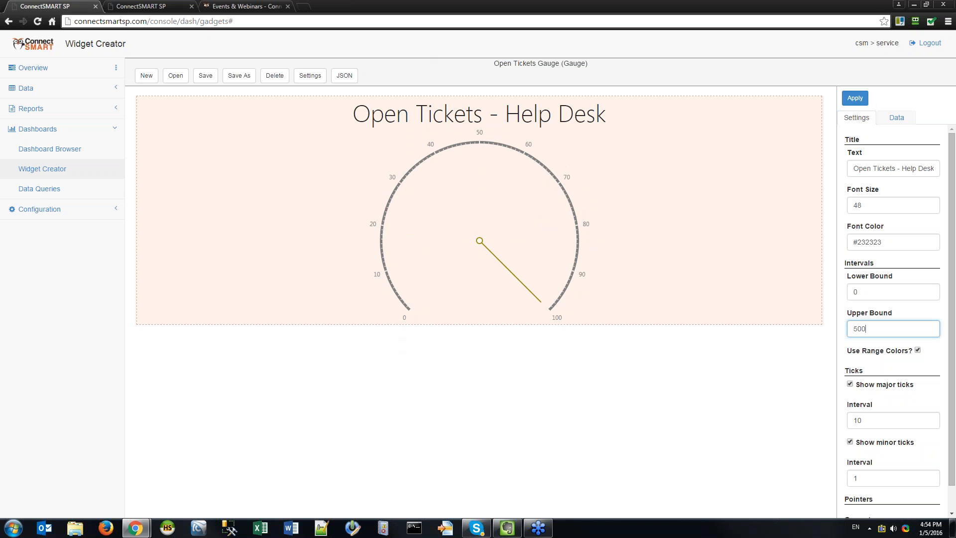
pyautogui.write('500')
pyautogui.press('Return')
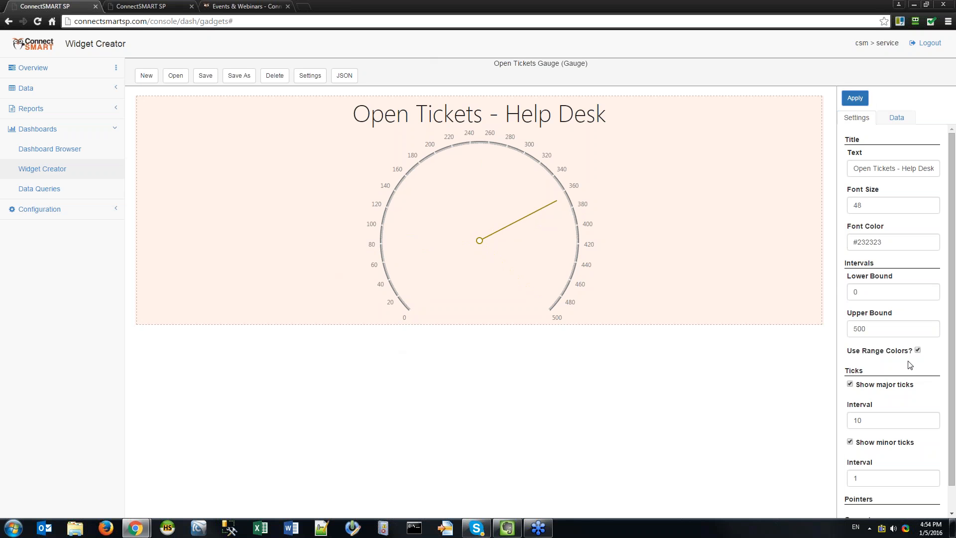
pyautogui.scroll(-1, 869, 347)
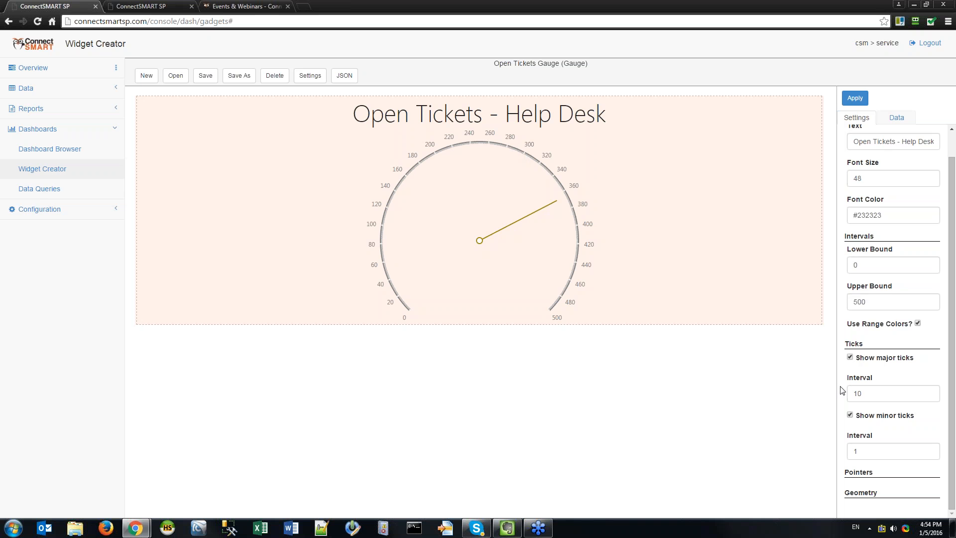
# Toggle the gauge's major ticks off and on, then set their interval to 25 and apply.
pyautogui.click(880, 399)
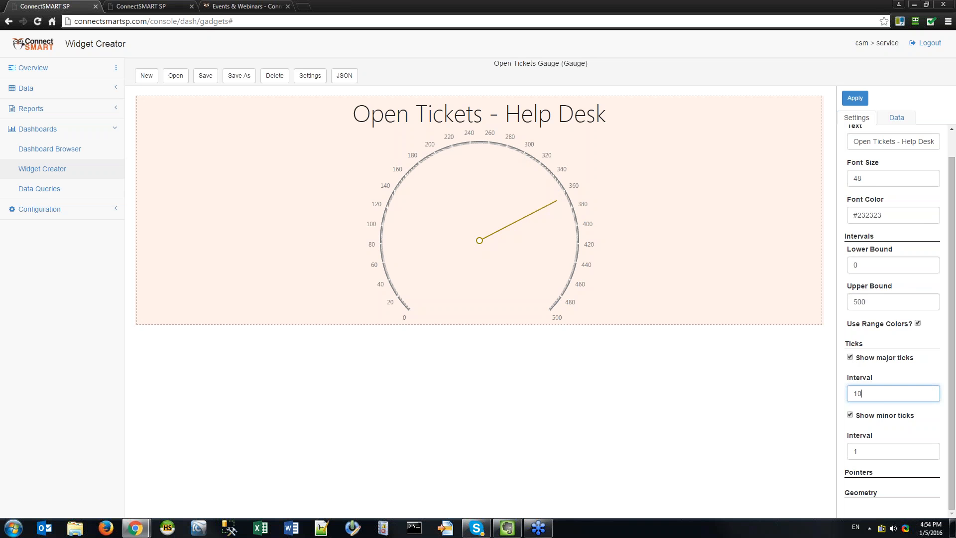
pyautogui.click(850, 357)
pyautogui.click(854, 96)
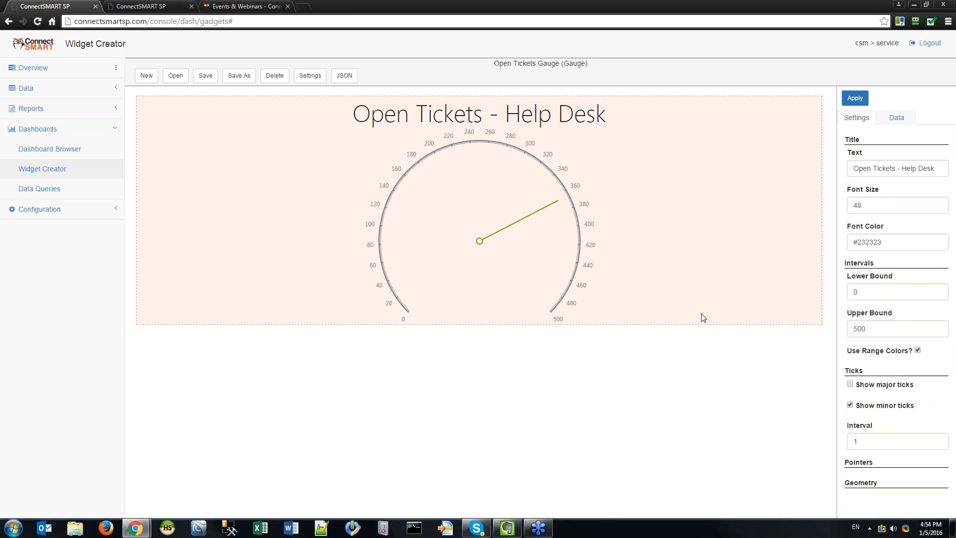
pyautogui.click(849, 384)
pyautogui.doubleClick(891, 424)
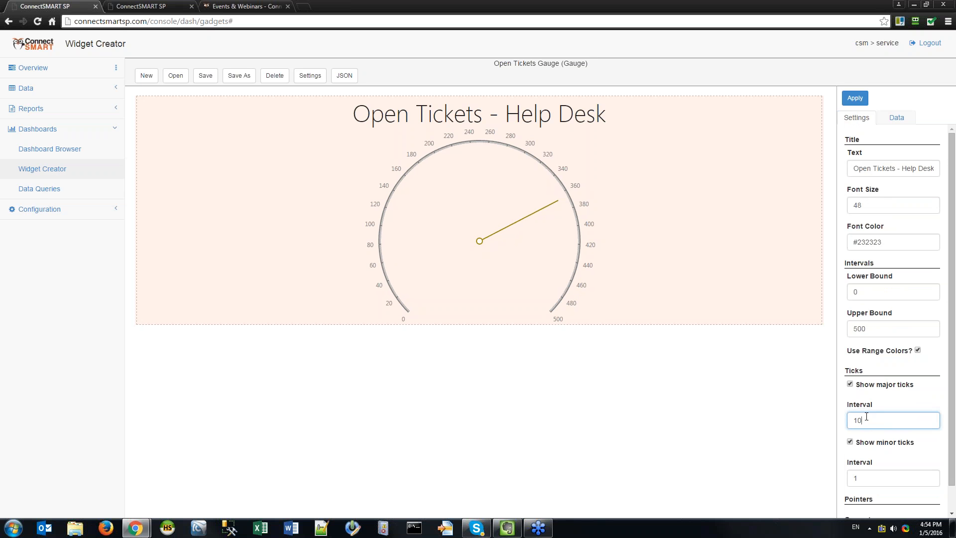
pyautogui.click(869, 96)
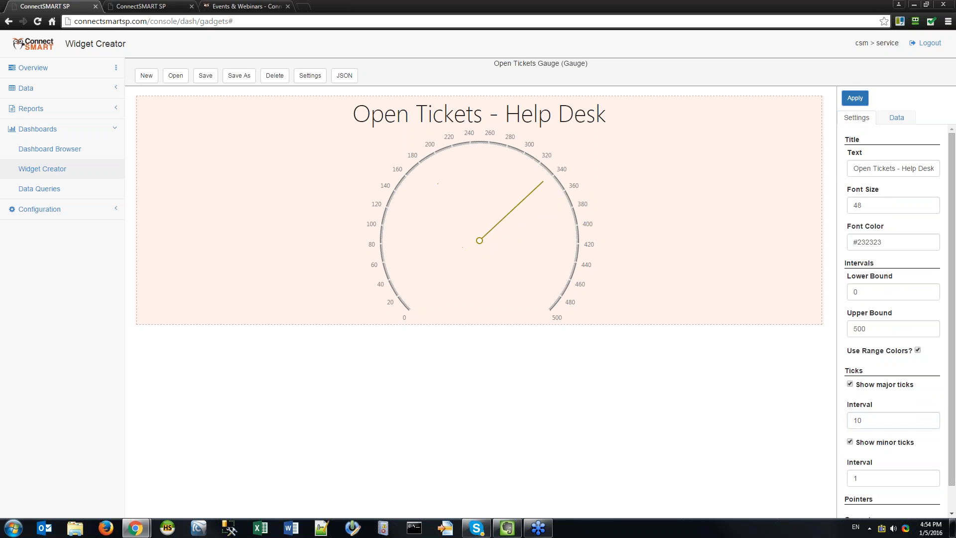
pyautogui.doubleClick(864, 419)
pyautogui.click(854, 97)
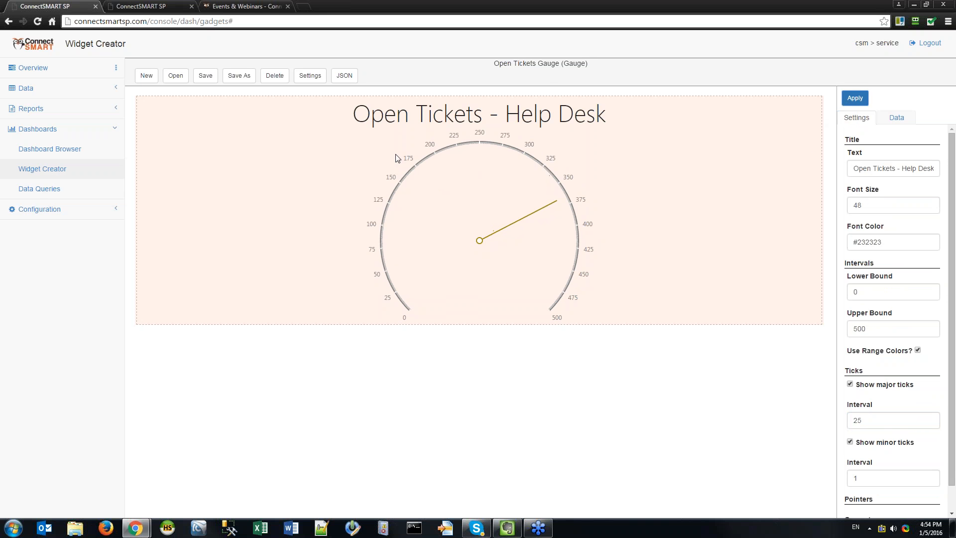
pyautogui.click(892, 427)
# Toggle the minor ticks off and on, then set their interval to 5 and apply.
pyautogui.scroll(-1, 891, 427)
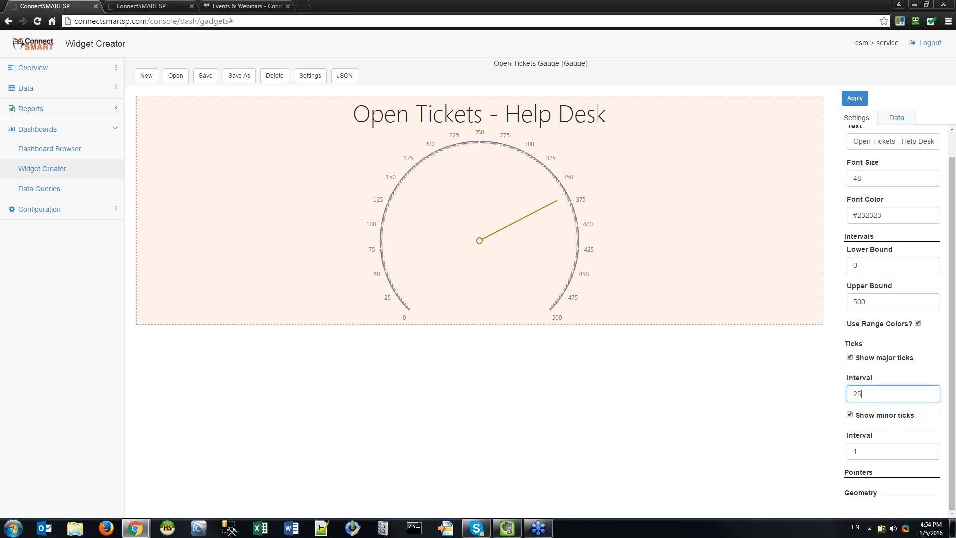
pyautogui.click(849, 415)
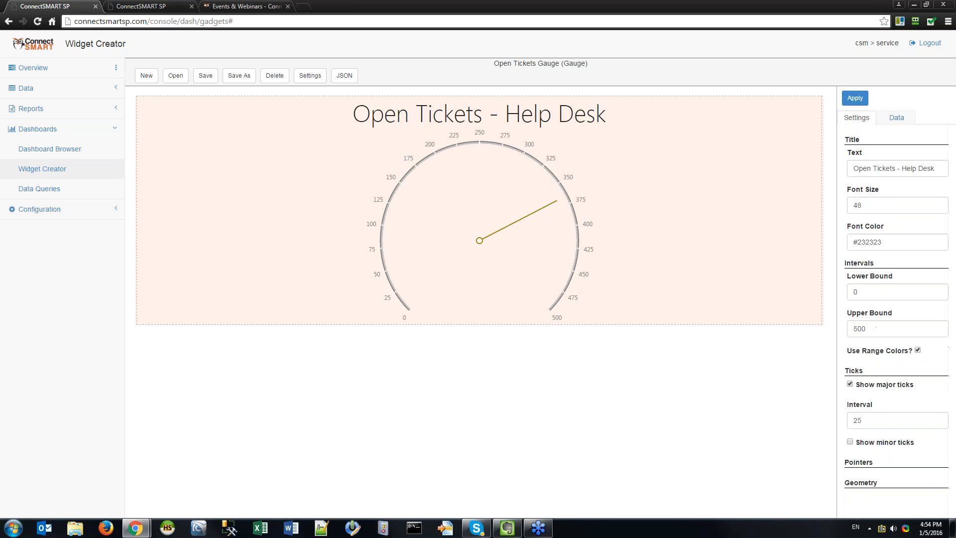
pyautogui.click(855, 98)
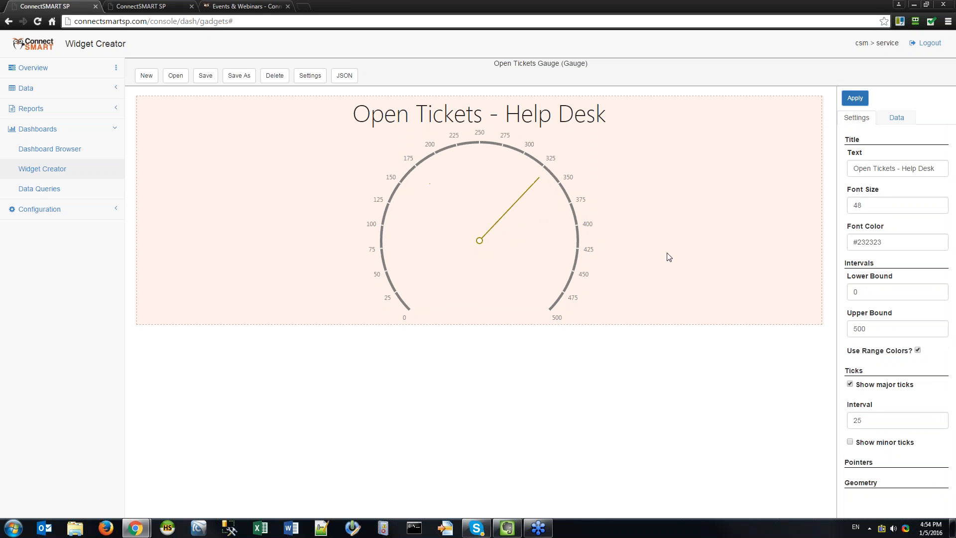
pyautogui.click(850, 441)
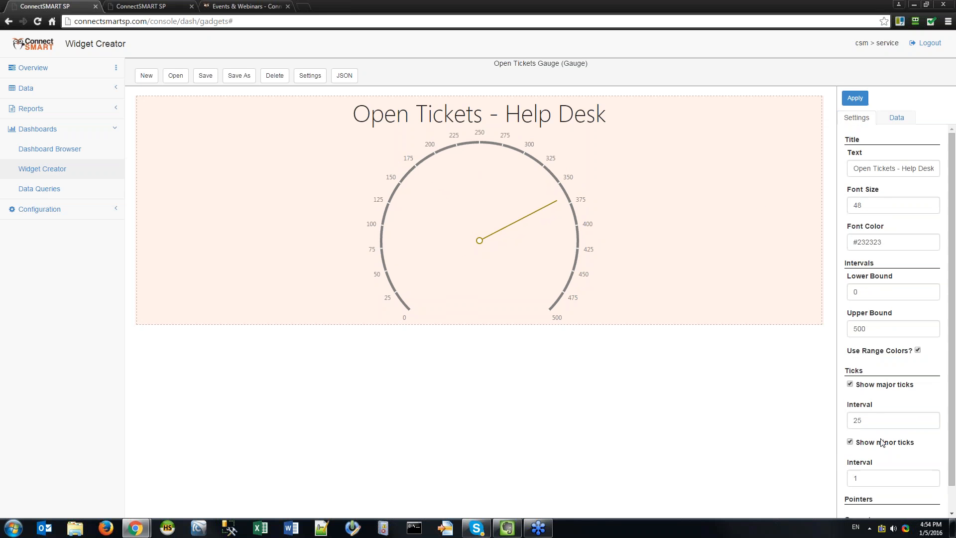
pyautogui.scroll(-1, 898, 421)
pyautogui.click(894, 449)
pyautogui.write('1')
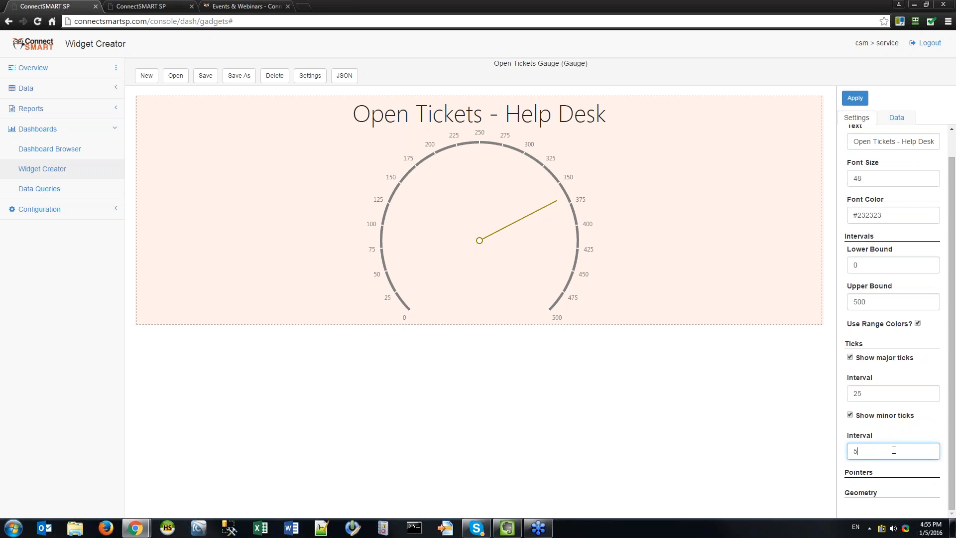
pyautogui.click(854, 98)
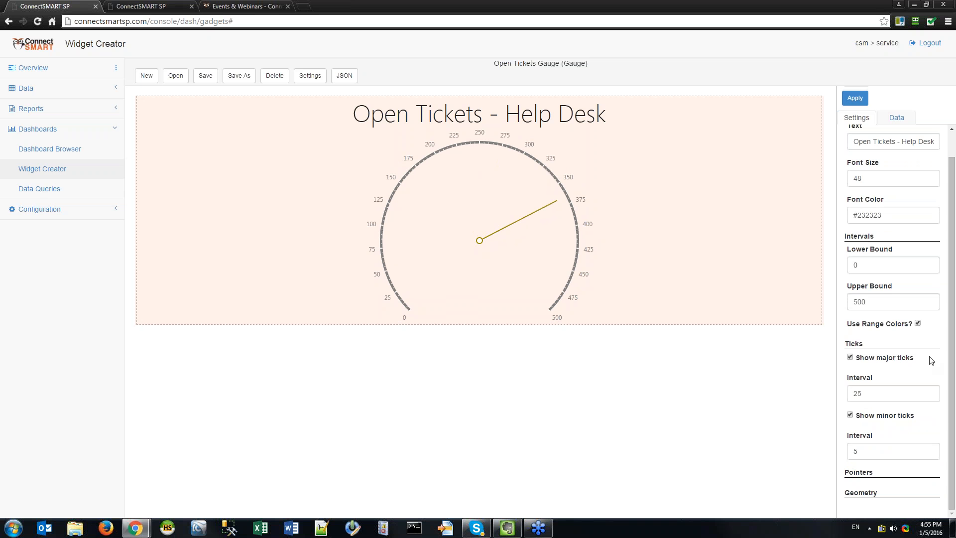
pyautogui.click(858, 472)
# Try the Triangle, Rectangle and Text Cloud pointer shapes on the gauge.
pyautogui.scroll(-1, 906, 411)
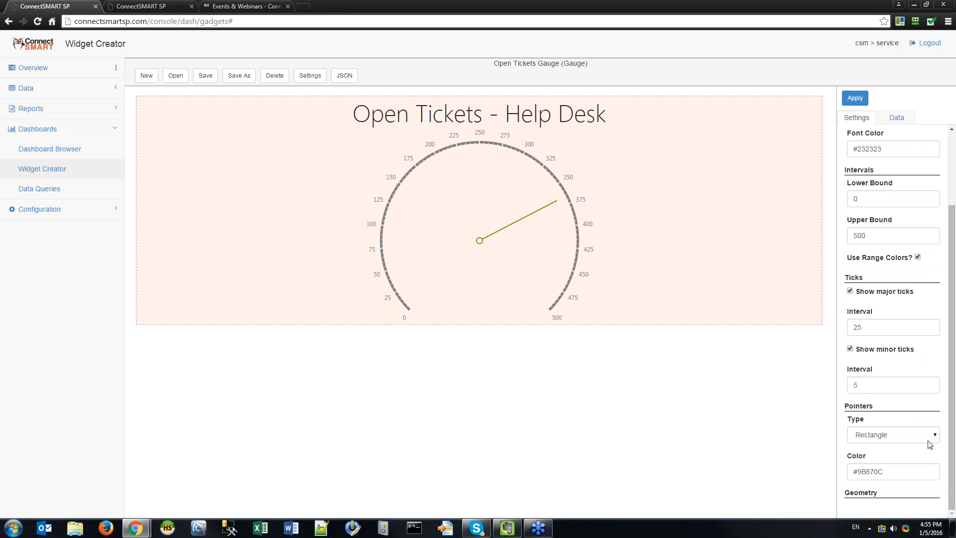
pyautogui.click(891, 434)
pyautogui.click(876, 467)
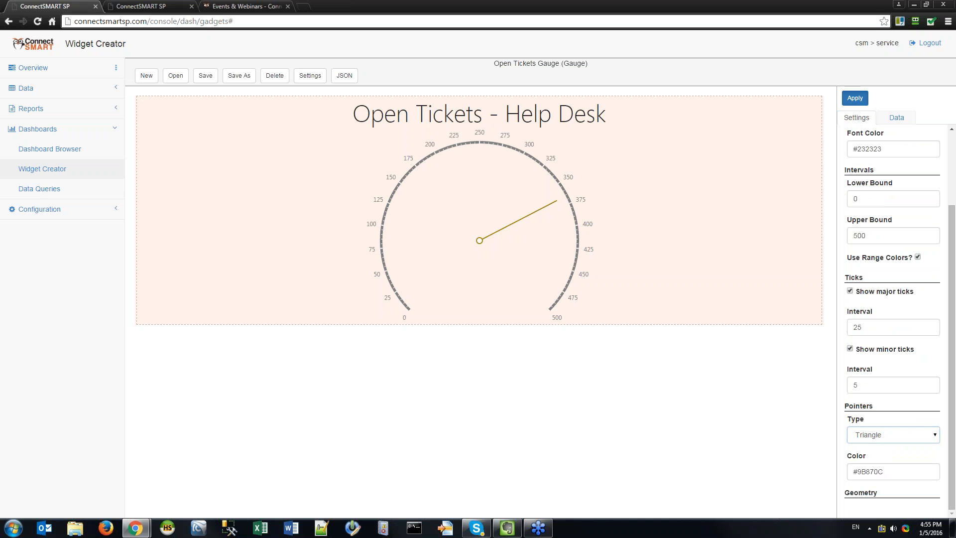
pyautogui.click(894, 436)
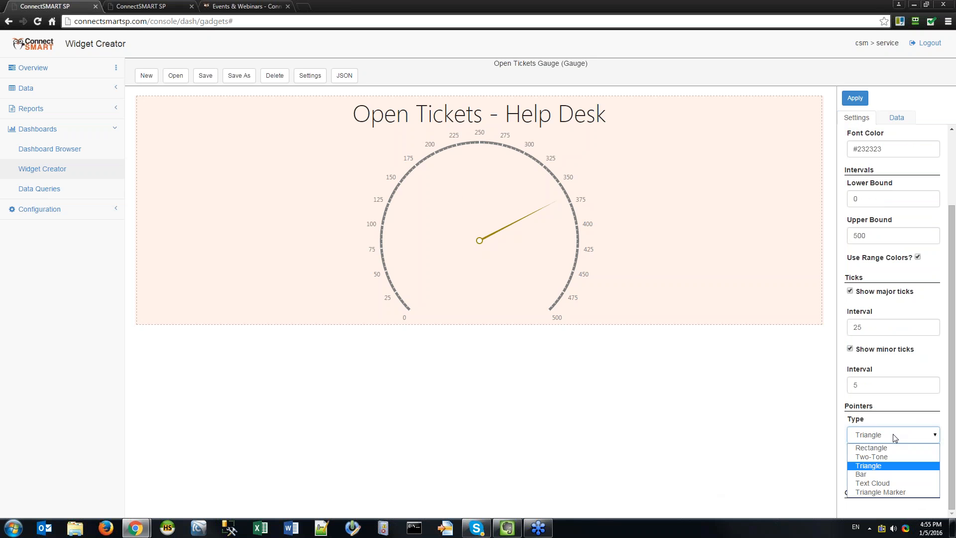
pyautogui.click(871, 447)
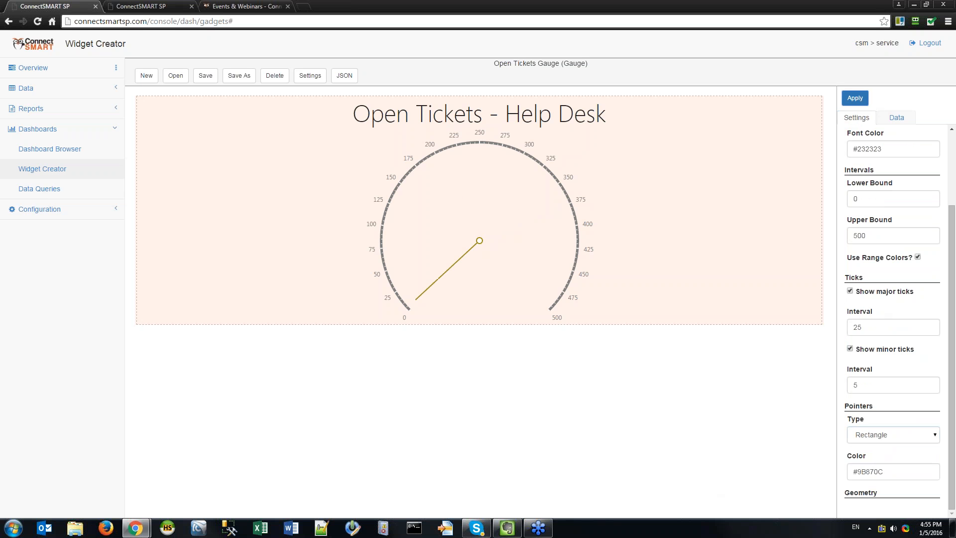
pyautogui.click(891, 434)
pyautogui.click(875, 484)
pyautogui.click(855, 98)
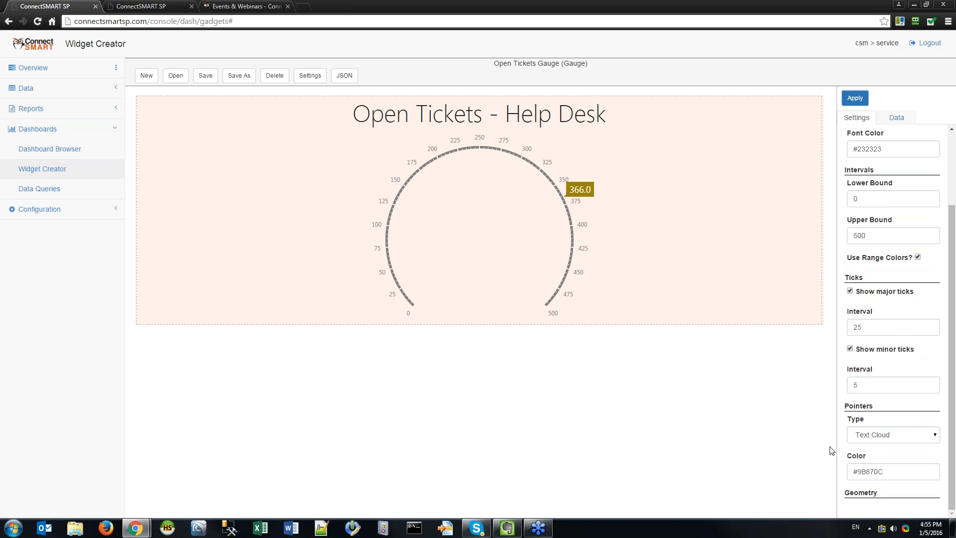
# Compare the Triangle Marker and Text Cloud pointers, then apply the Triangle pointer.
pyautogui.click(895, 439)
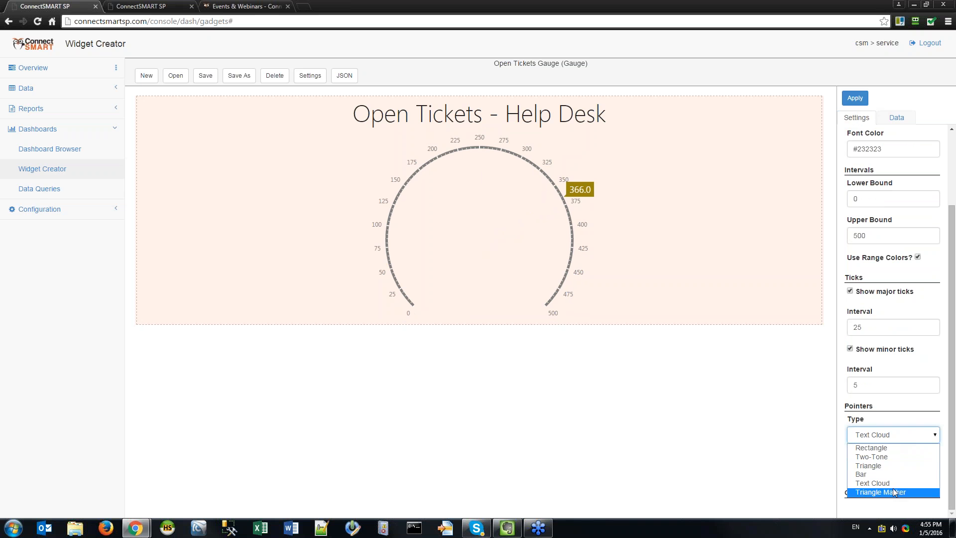
pyautogui.click(892, 488)
pyautogui.click(846, 99)
pyautogui.click(895, 439)
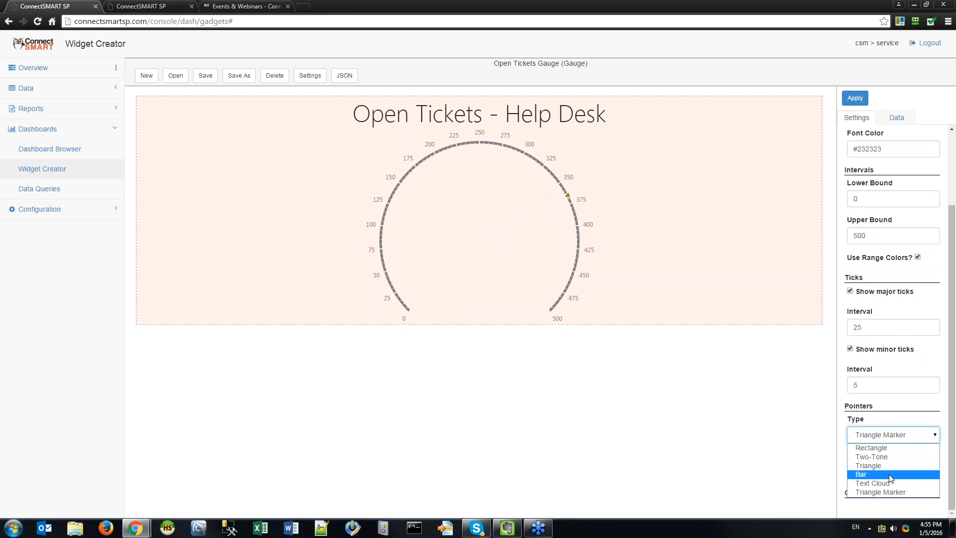
pyautogui.click(876, 456)
pyautogui.click(854, 97)
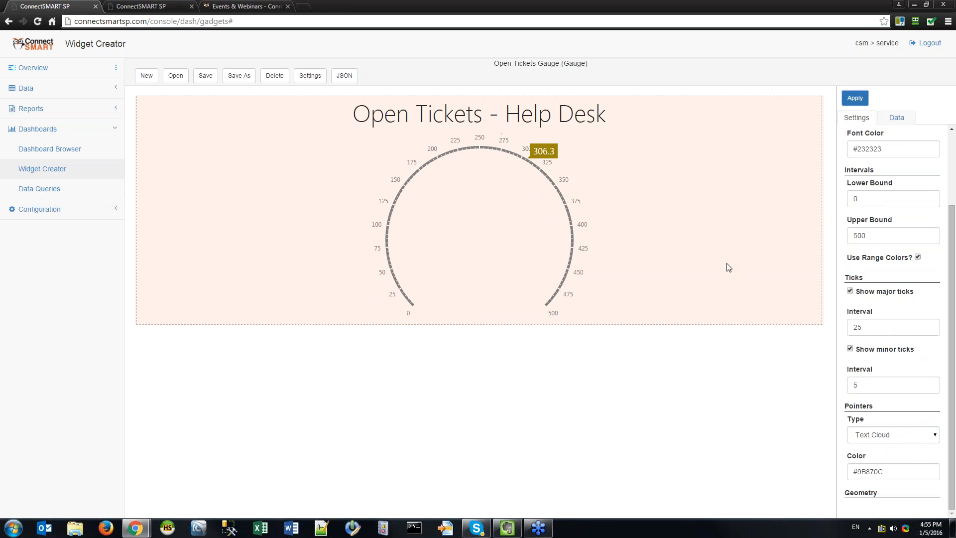
pyautogui.click(904, 436)
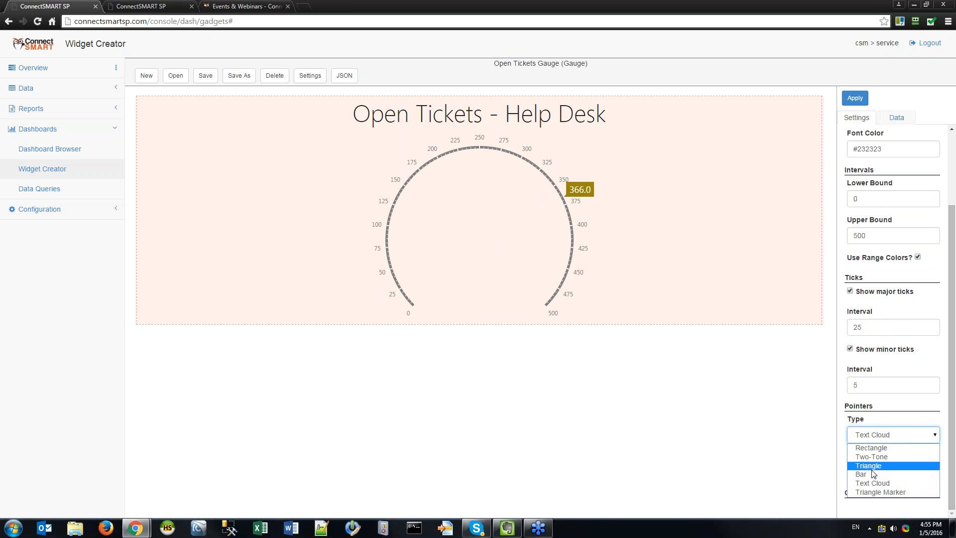
pyautogui.click(876, 463)
pyautogui.click(854, 97)
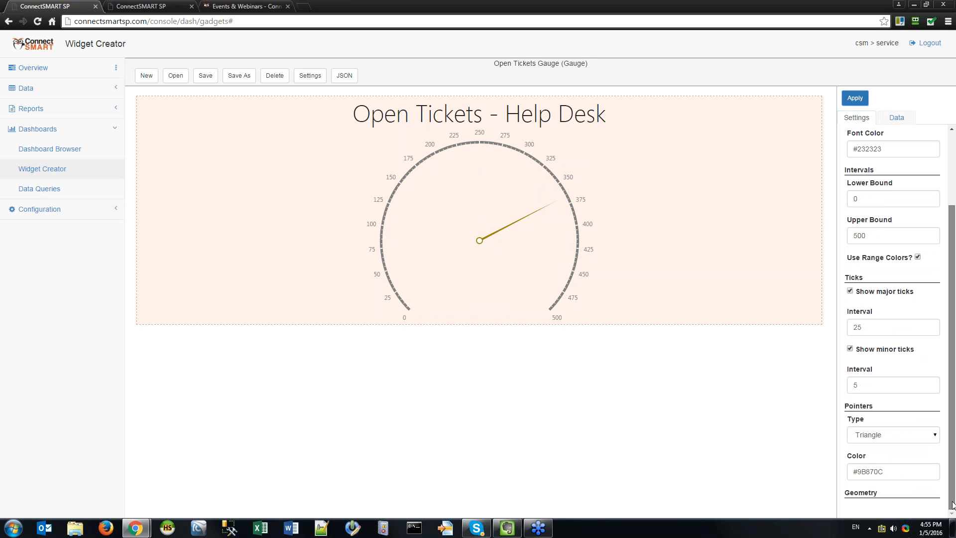
# Keep the Triangle pointer and bring up the list of saved widgets.
pyautogui.scroll(-2, 891, 492)
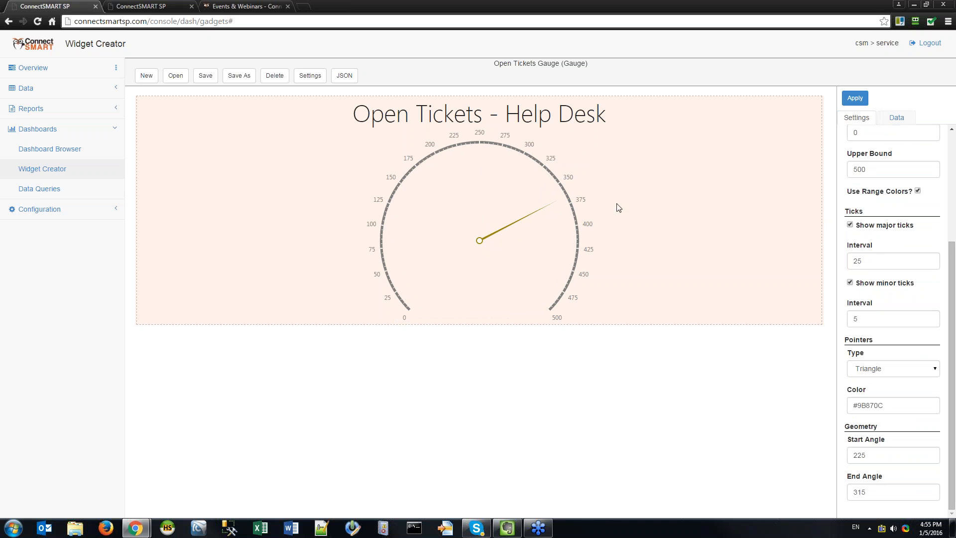
pyautogui.click(929, 369)
pyautogui.click(903, 440)
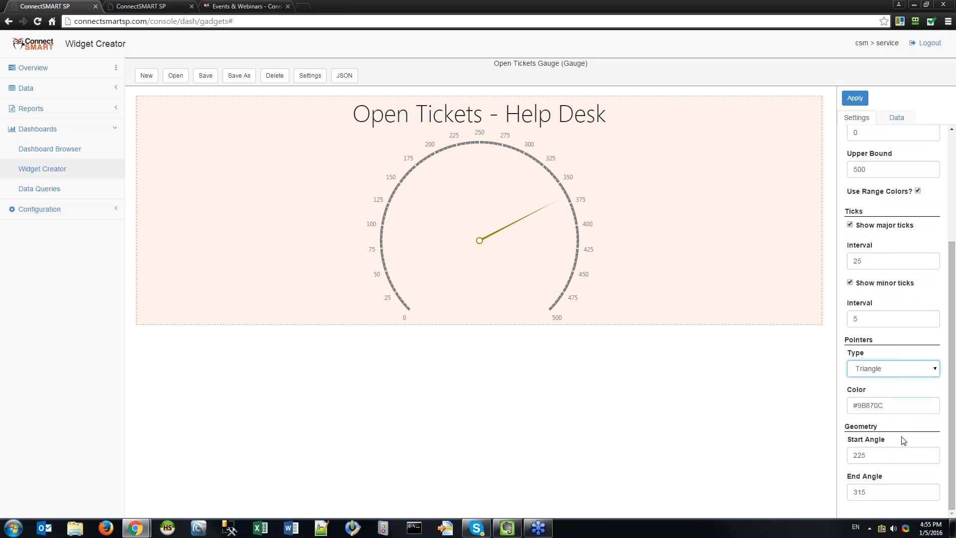
pyautogui.click(899, 462)
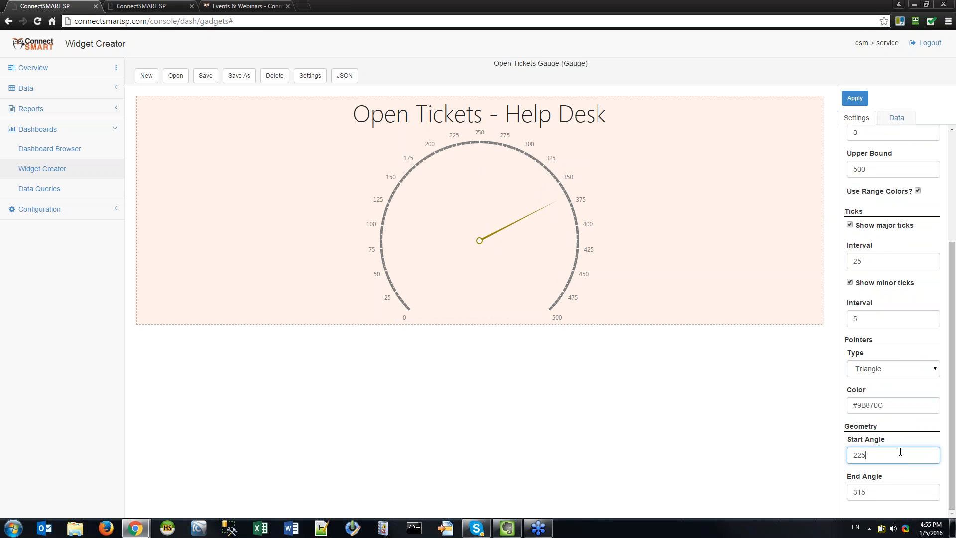
pyautogui.click(174, 77)
# Attempt to load a widget without a valid selection and dismiss the resulting error alerts.
pyautogui.click(633, 407)
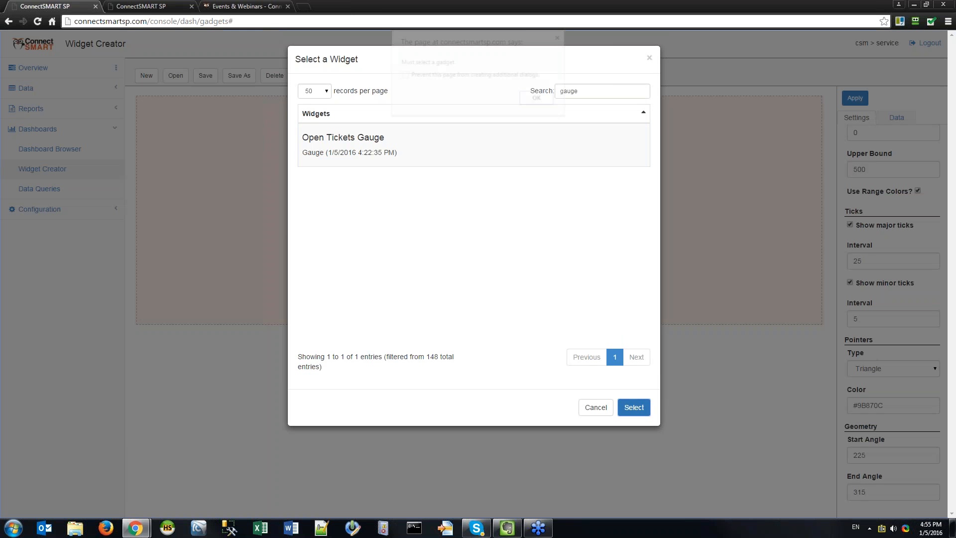
pyautogui.click(539, 100)
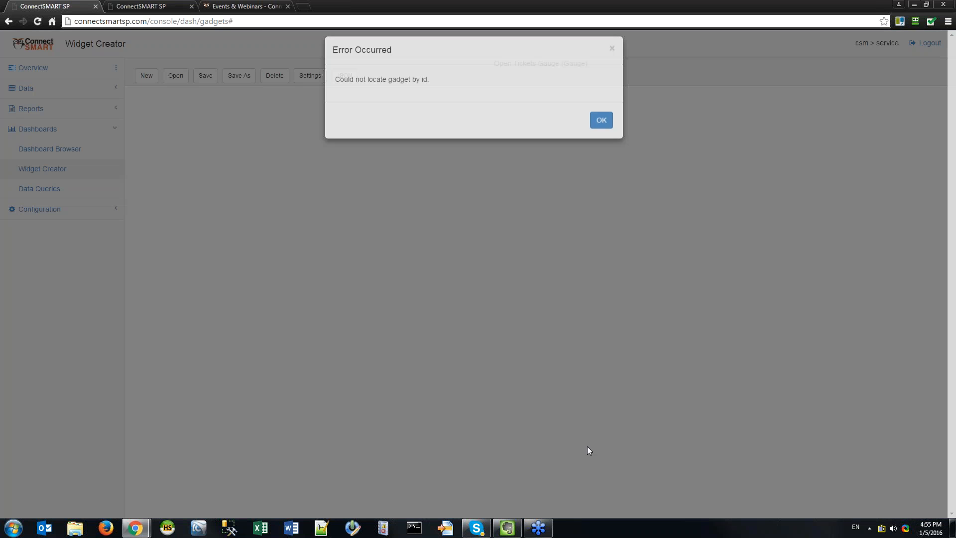
pyautogui.click(601, 130)
pyautogui.click(175, 75)
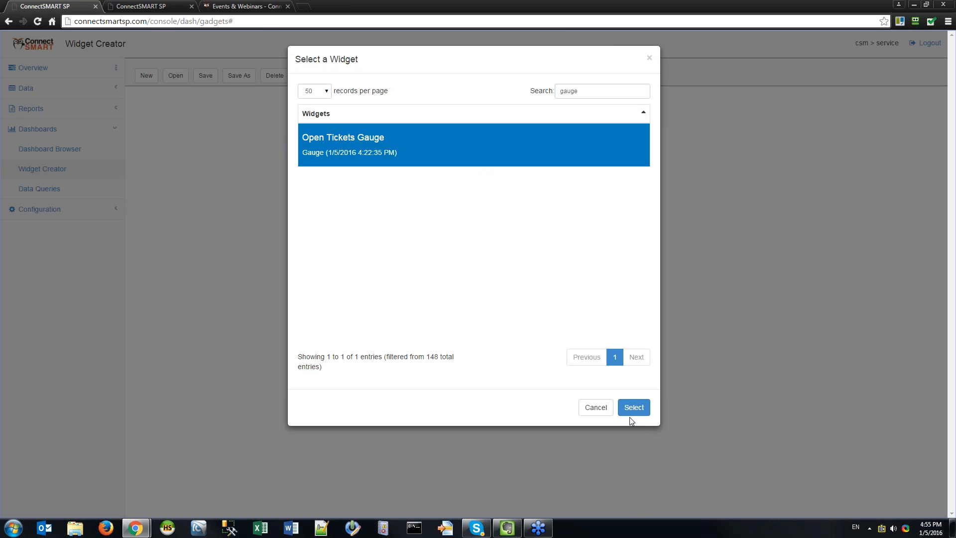
pyautogui.click(631, 408)
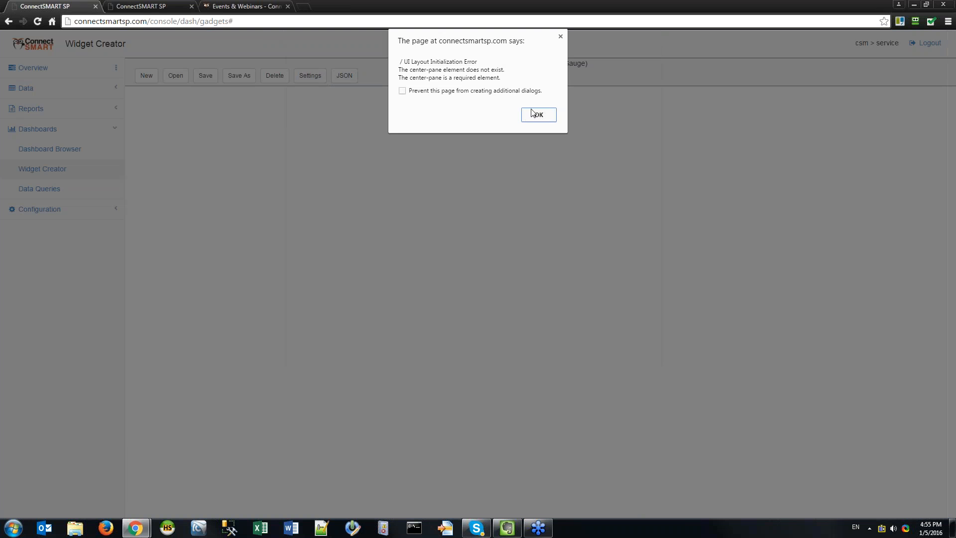
pyautogui.click(532, 112)
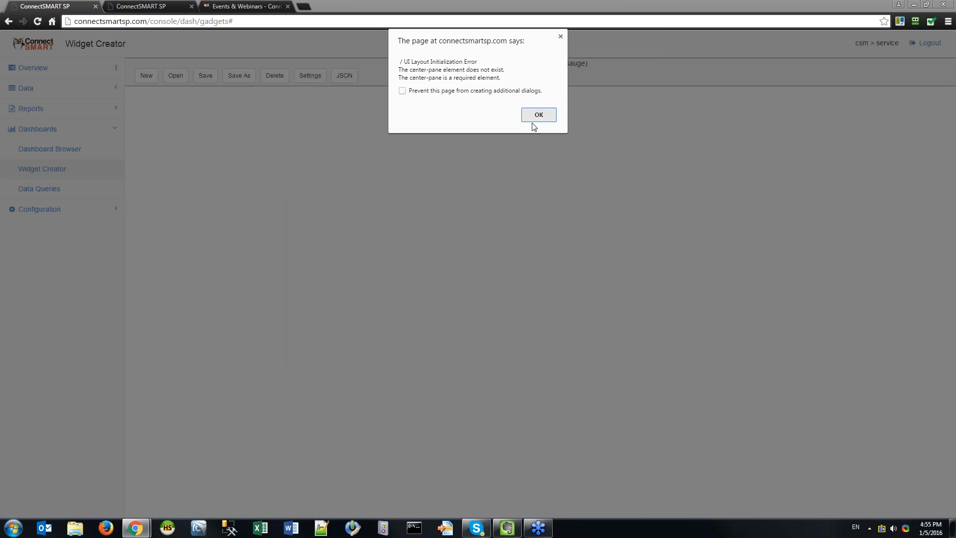
pyautogui.click(534, 118)
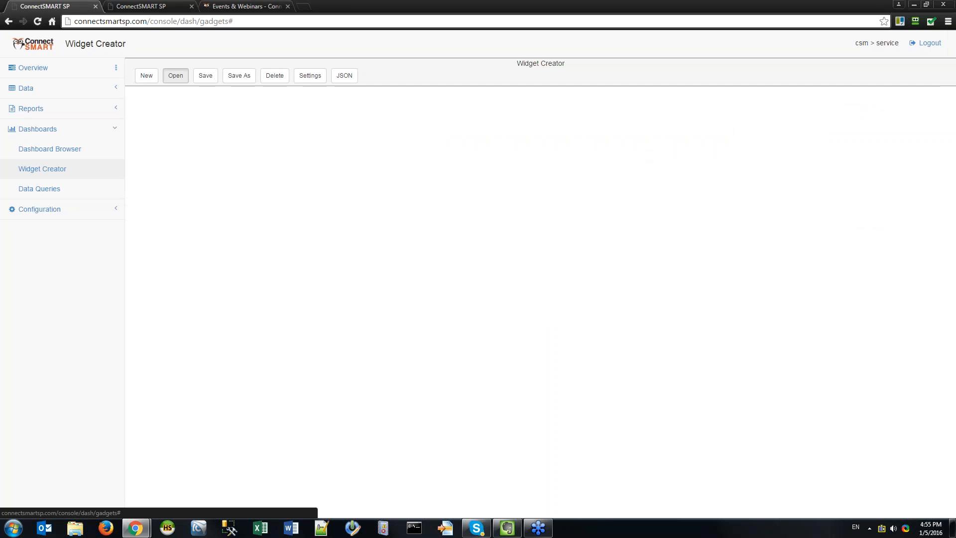
# Search the saved widgets for 'gauge' and load Open Tickets Gauge.
pyautogui.click(175, 75)
pyautogui.click(636, 91)
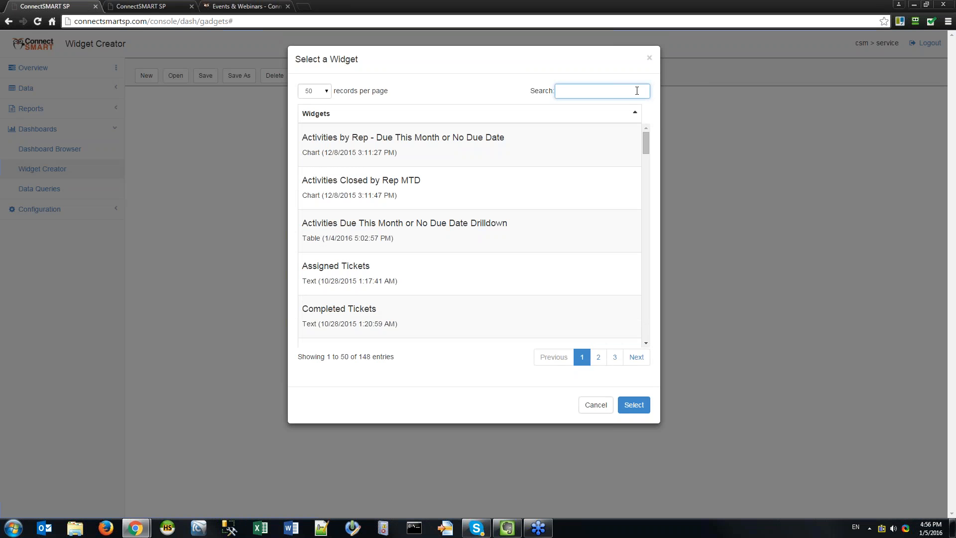
pyautogui.write('gauge')
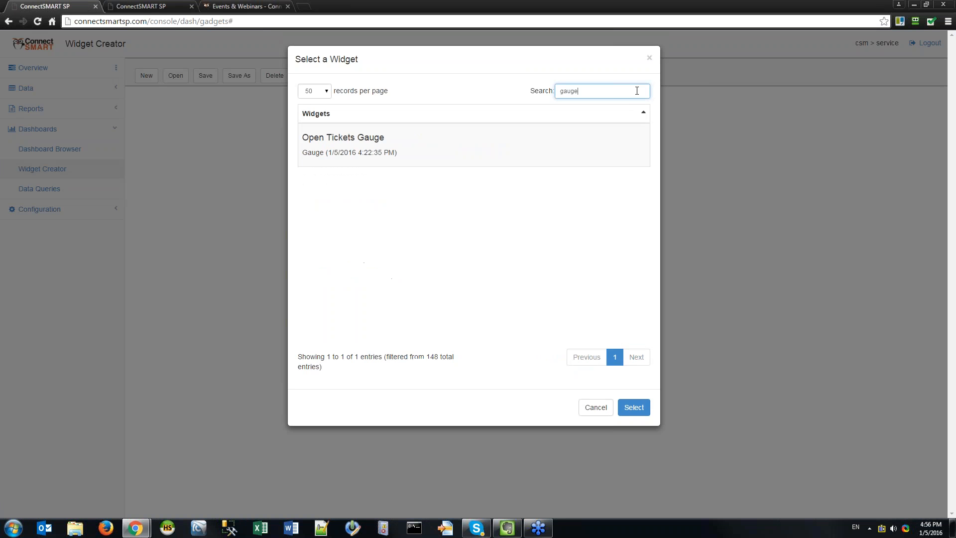
pyautogui.click(575, 149)
pyautogui.click(633, 407)
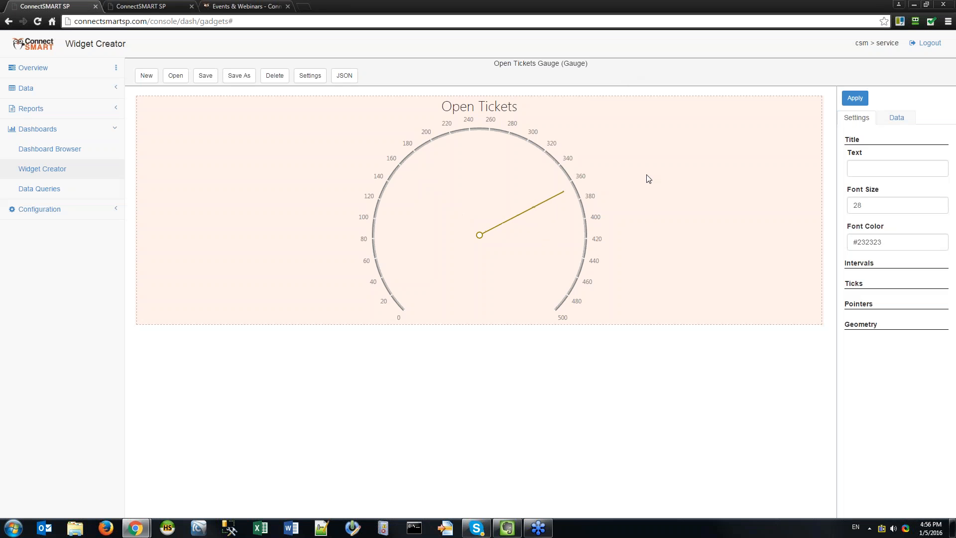
# Expand Geometry to check the 225 start angle and 315 end angle.
pyautogui.click(873, 325)
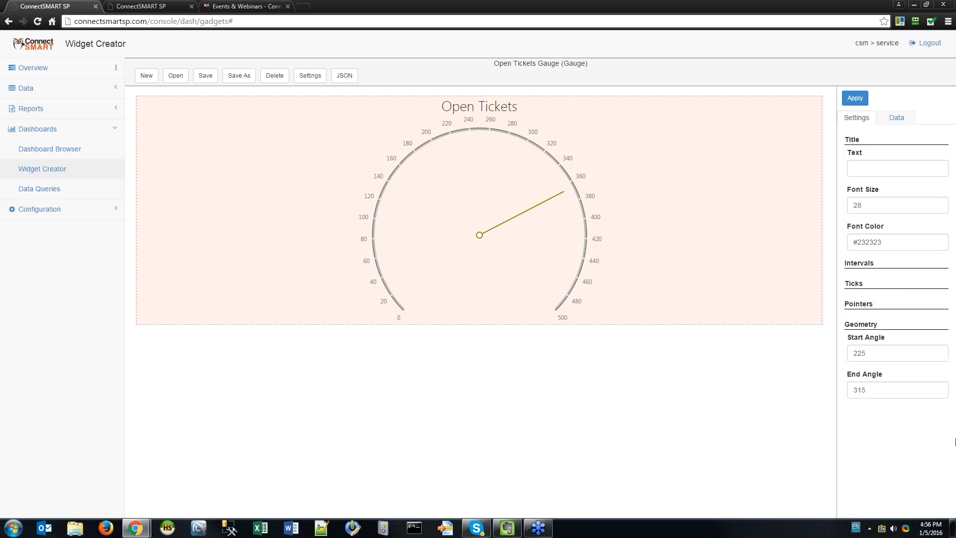
pyautogui.click(893, 353)
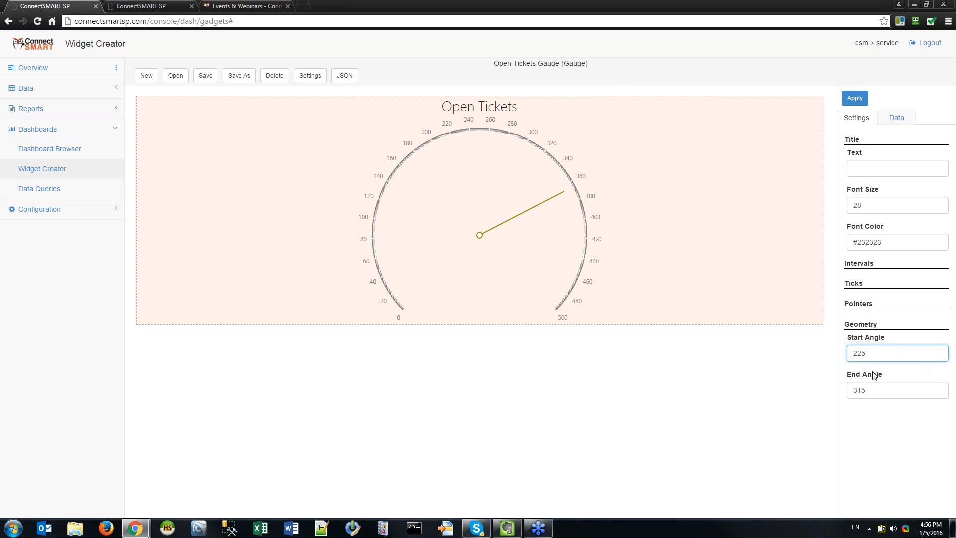
pyautogui.click(902, 351)
pyautogui.click(906, 386)
pyautogui.click(903, 351)
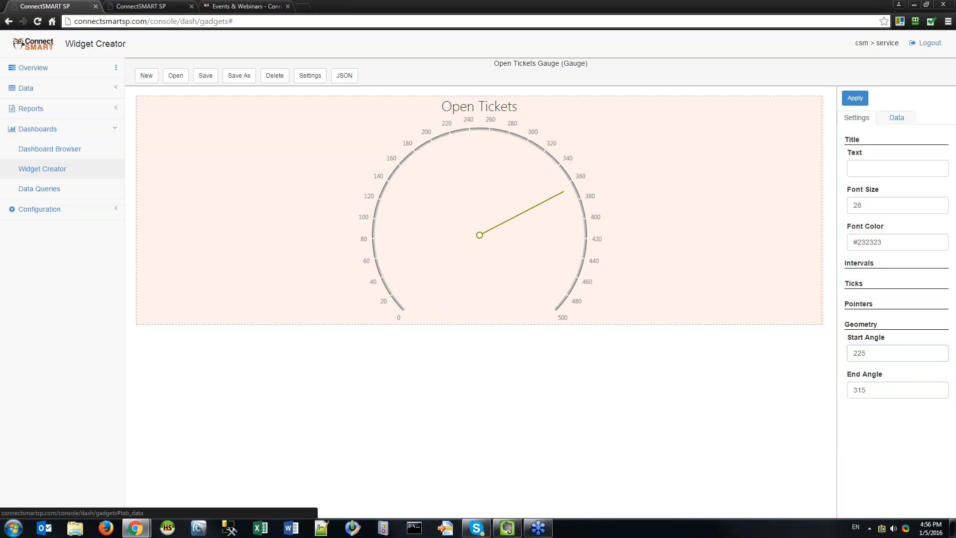
pyautogui.click(896, 132)
# On the Data tab, pick CSAT Reactions Past X Days (aggregate) as the gauge's query, adding a 7-day filter.
pyautogui.click(896, 119)
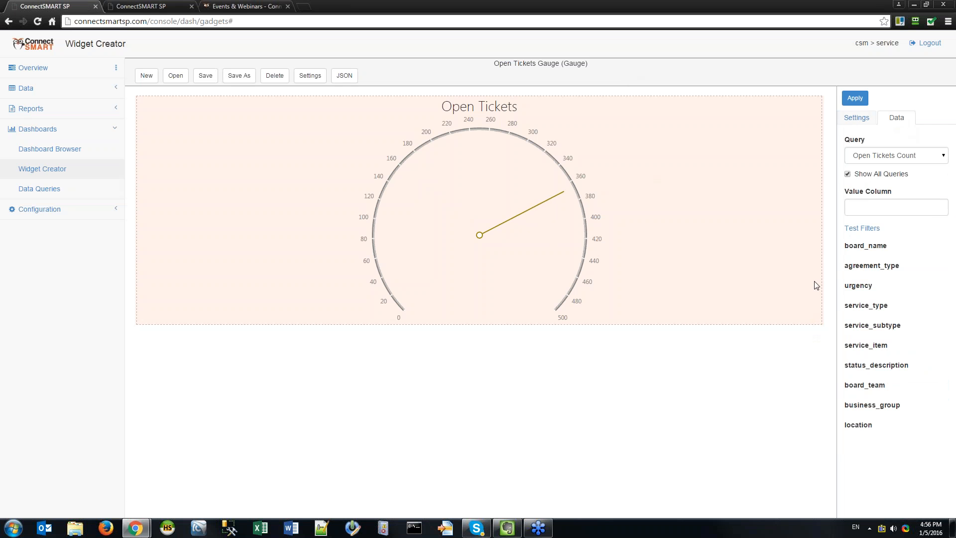
pyautogui.click(896, 157)
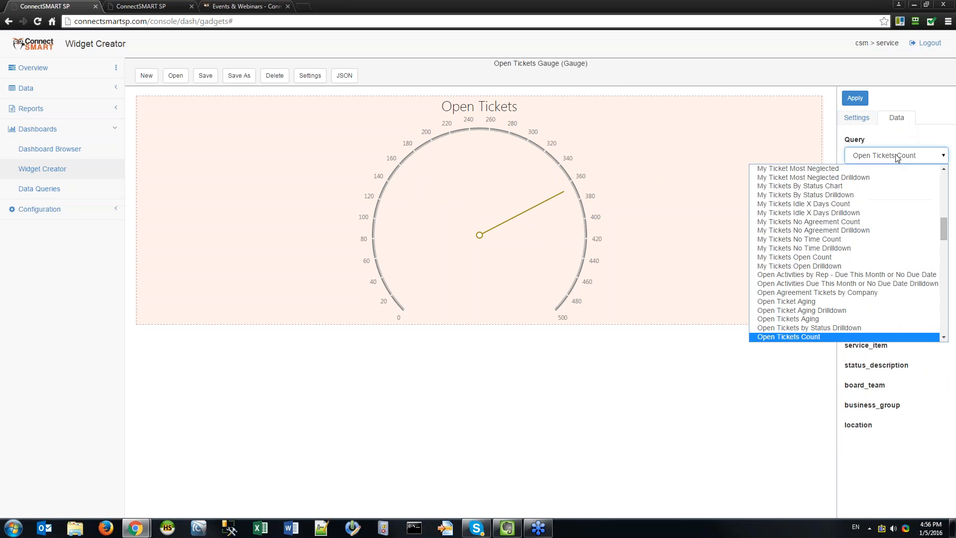
pyautogui.click(894, 157)
pyautogui.click(918, 160)
pyautogui.click(919, 159)
pyautogui.click(917, 160)
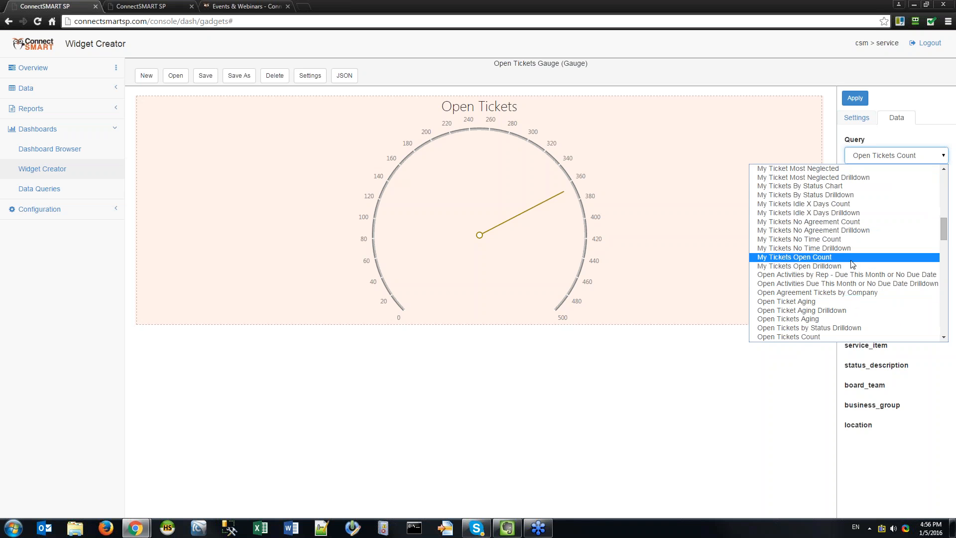
pyautogui.scroll(10, 849, 243)
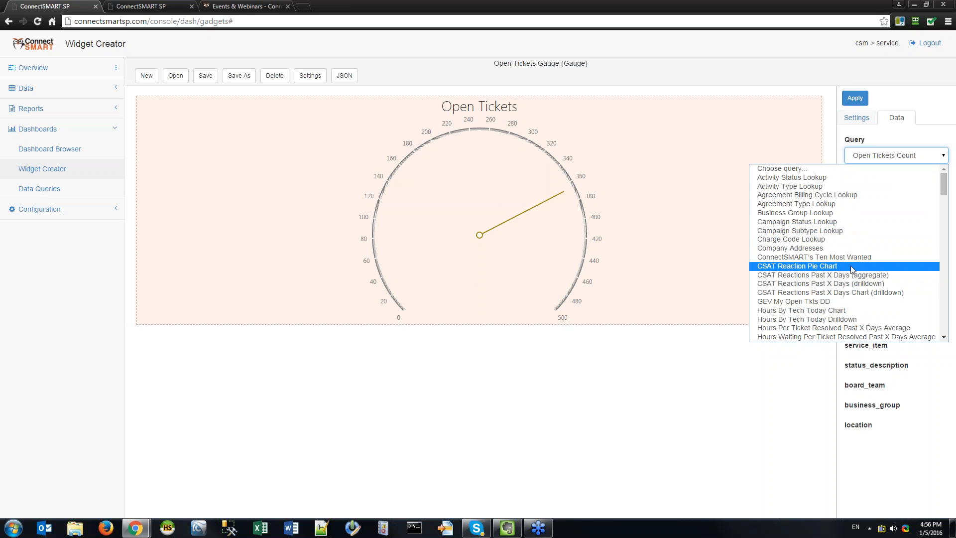
pyautogui.scroll(-3, 889, 202)
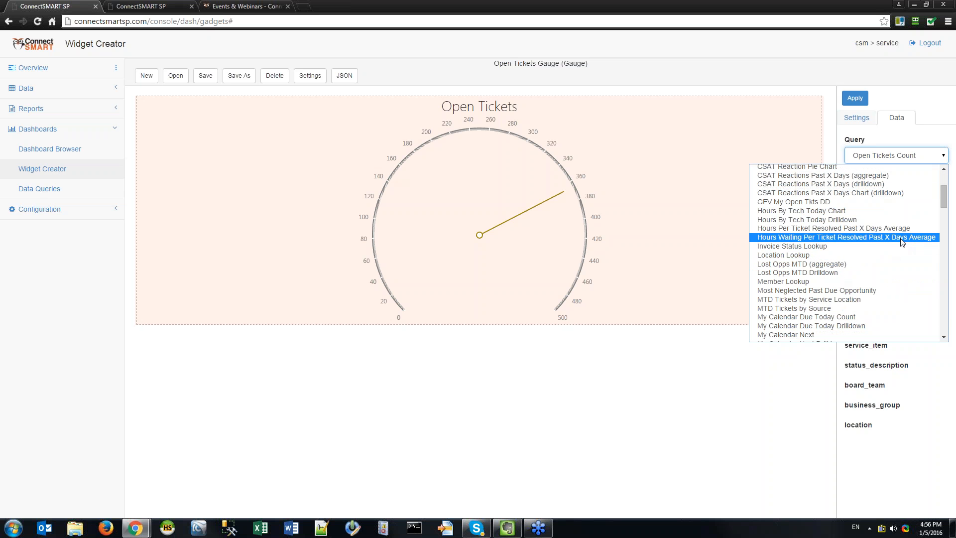
pyautogui.click(895, 179)
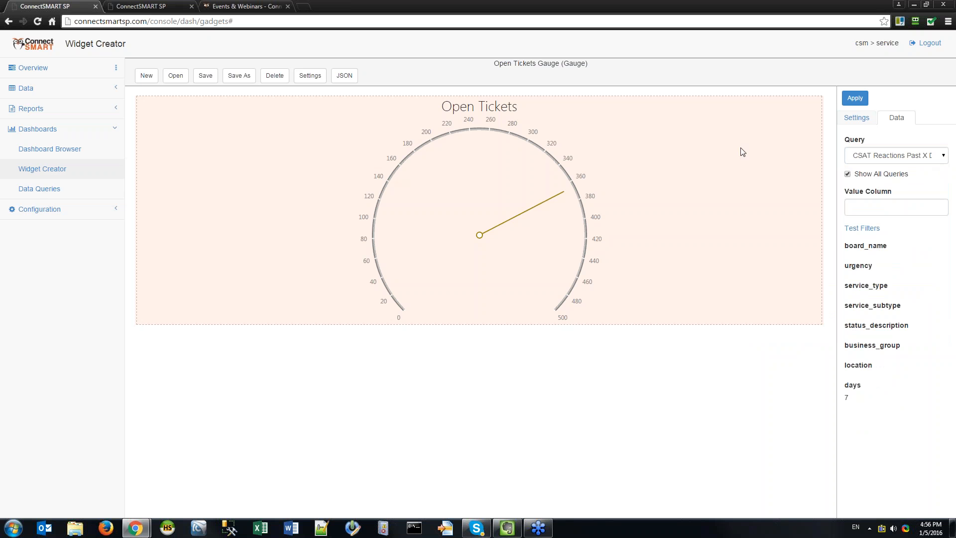
pyautogui.click(907, 154)
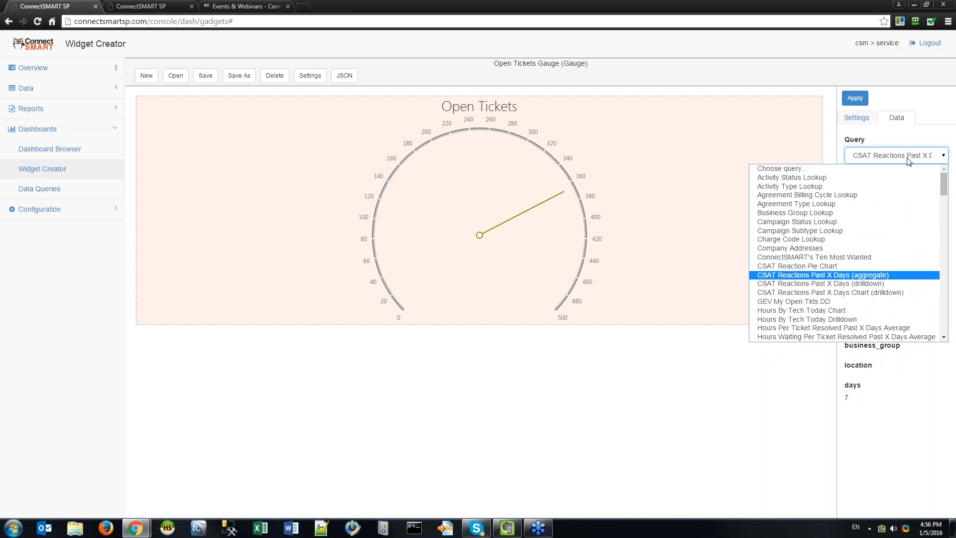
# In Data Queries, search 'csat' and test-run the aggregate query, which returns reaction_count 0.
pyautogui.click(908, 159)
pyautogui.click(125, 14)
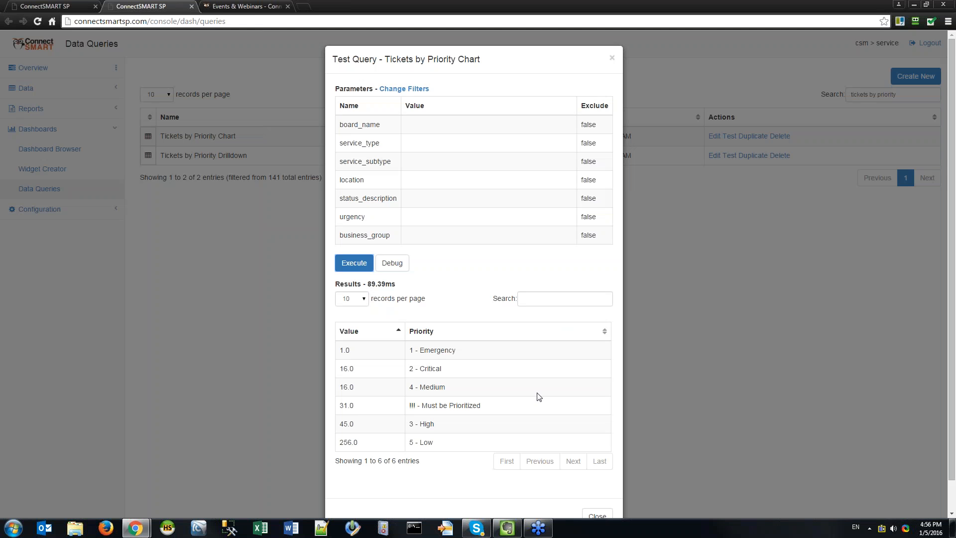
pyautogui.click(609, 59)
pyautogui.click(897, 95)
pyautogui.write('csa')
pyautogui.write('csat')
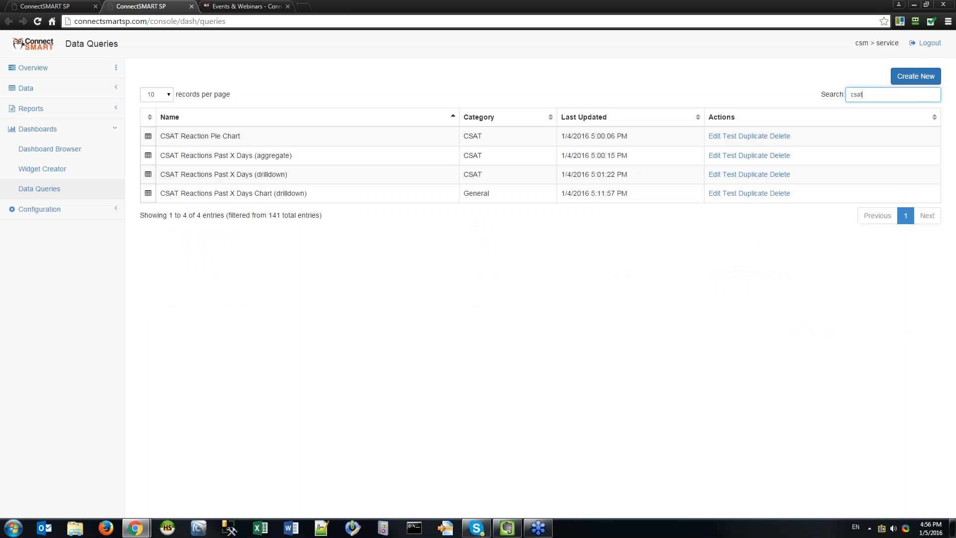
pyautogui.click(728, 155)
pyautogui.click(394, 285)
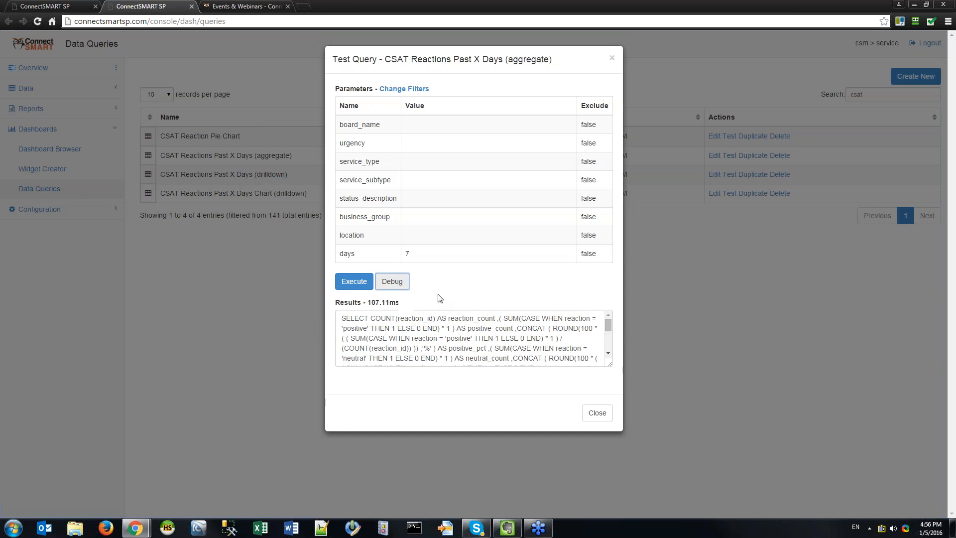
pyautogui.click(348, 284)
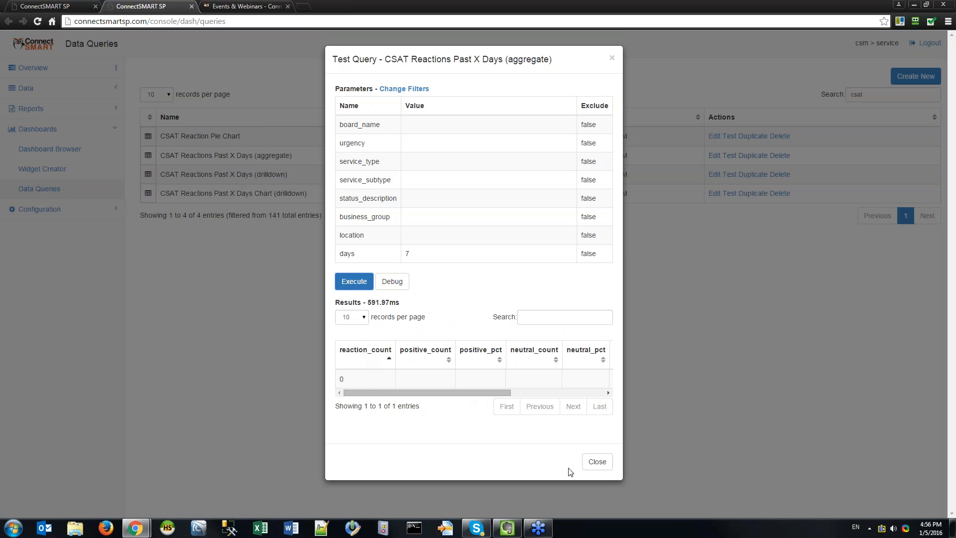
pyautogui.click(597, 461)
# Back in Widget Creator, start entering 'rea' as the gauge's value column.
pyautogui.click(50, 7)
pyautogui.click(894, 189)
pyautogui.click(892, 203)
pyautogui.write('reaction')
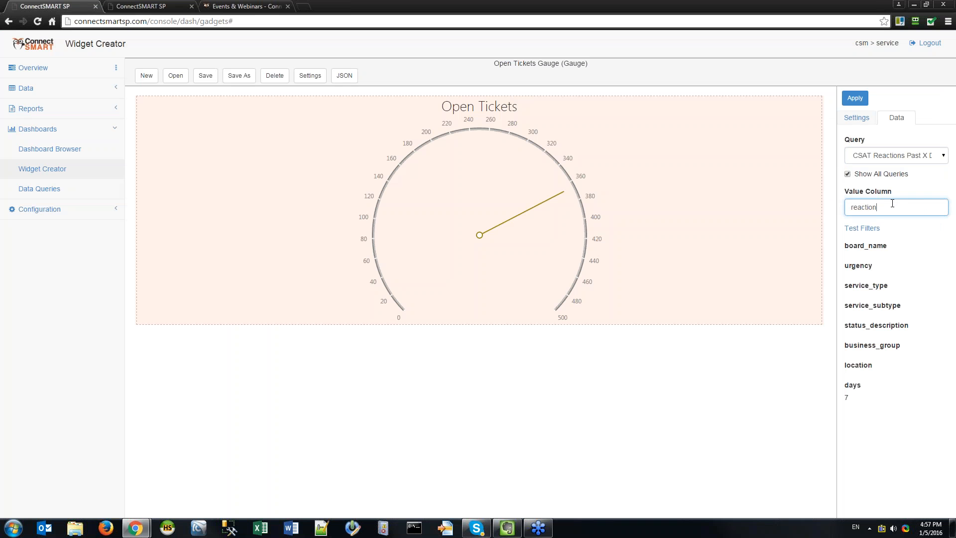
# Set reaction_count as the value column and save a 90-day days test filter.
pyautogui.press('Return')
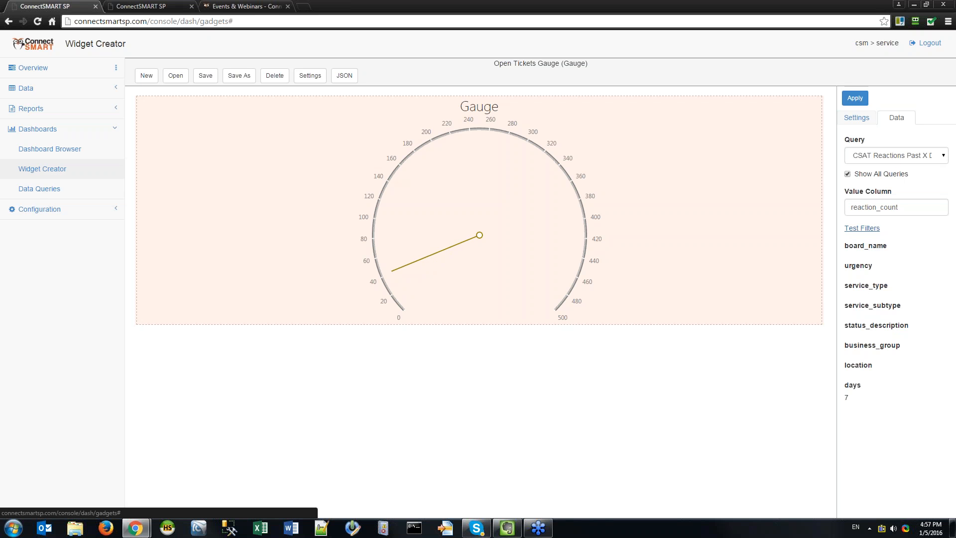
pyautogui.click(862, 228)
pyautogui.click(463, 348)
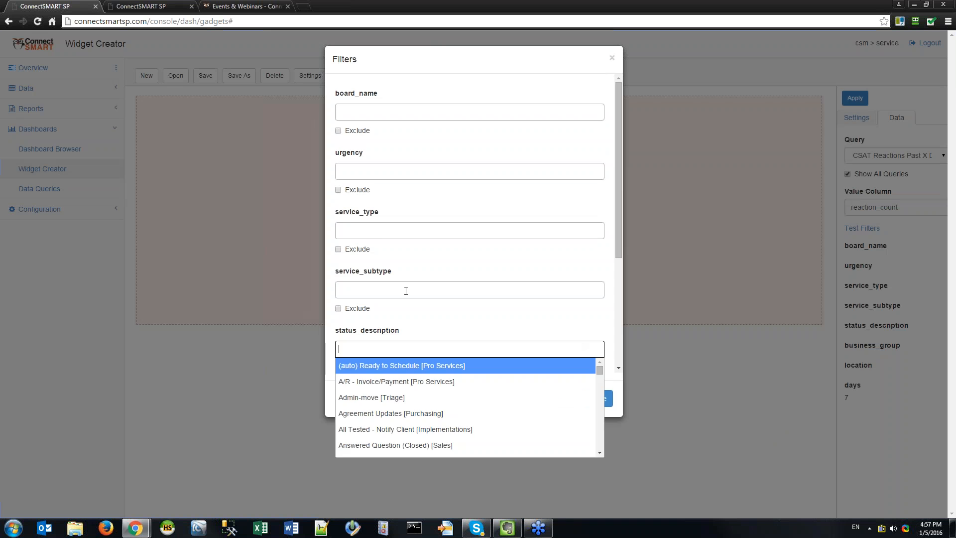
pyautogui.scroll(-4, 425, 271)
pyautogui.click(392, 349)
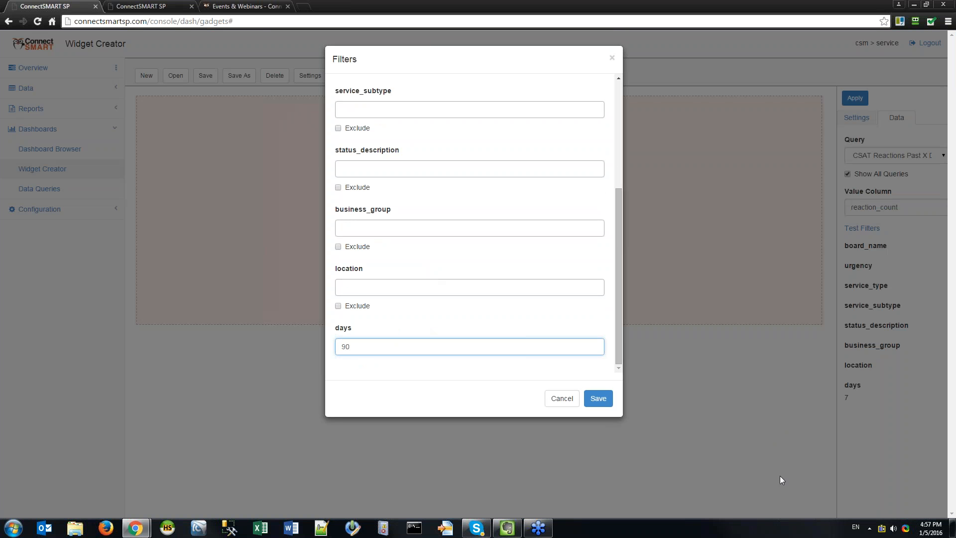
pyautogui.click(598, 398)
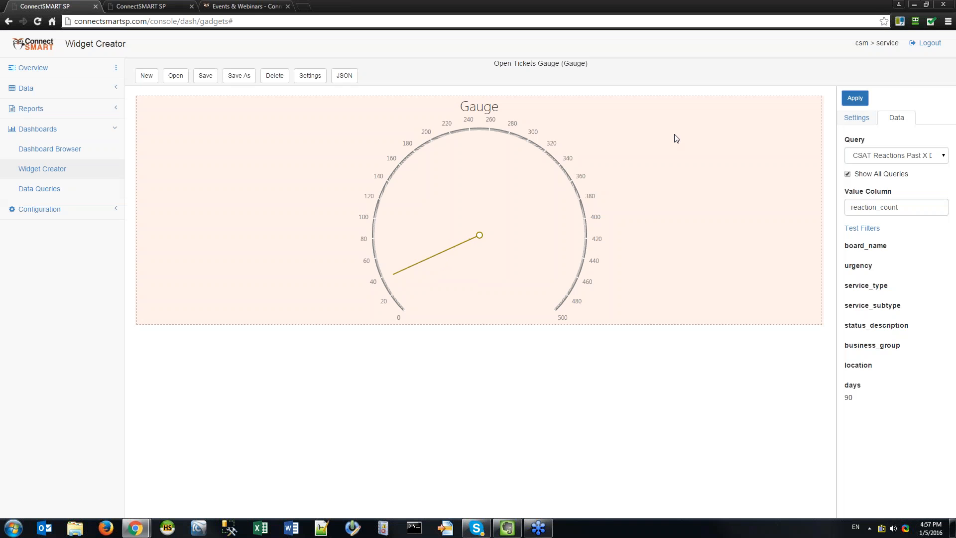
# Open the gauge's Intervals settings and apply them with the lower bound at 0.
pyautogui.click(856, 118)
pyautogui.click(861, 205)
pyautogui.click(859, 262)
pyautogui.click(877, 287)
pyautogui.press('Tab')
pyautogui.click(857, 101)
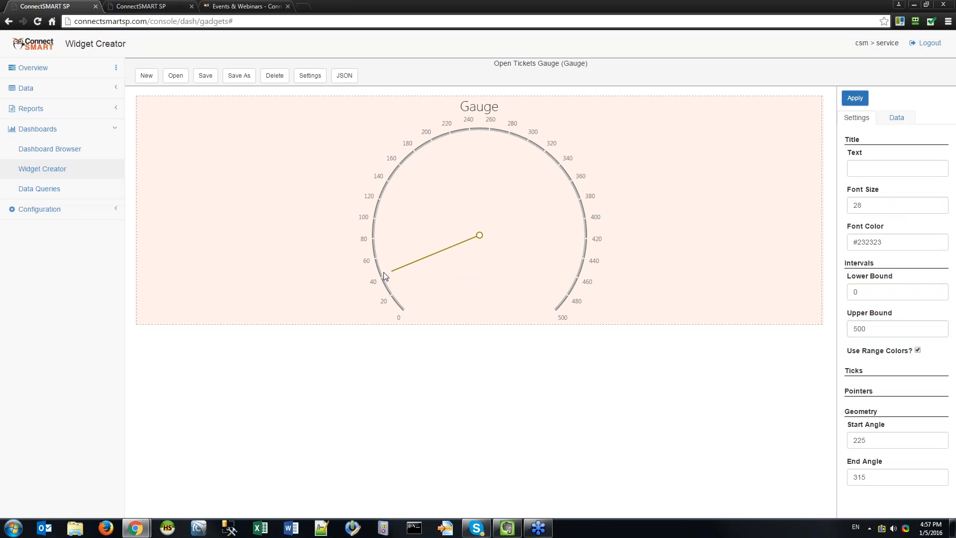
# Switch the pointer type to Text Cloud so the gauge shows a 42 label.
pyautogui.click(873, 372)
pyautogui.click(872, 371)
pyautogui.click(872, 403)
pyautogui.click(903, 421)
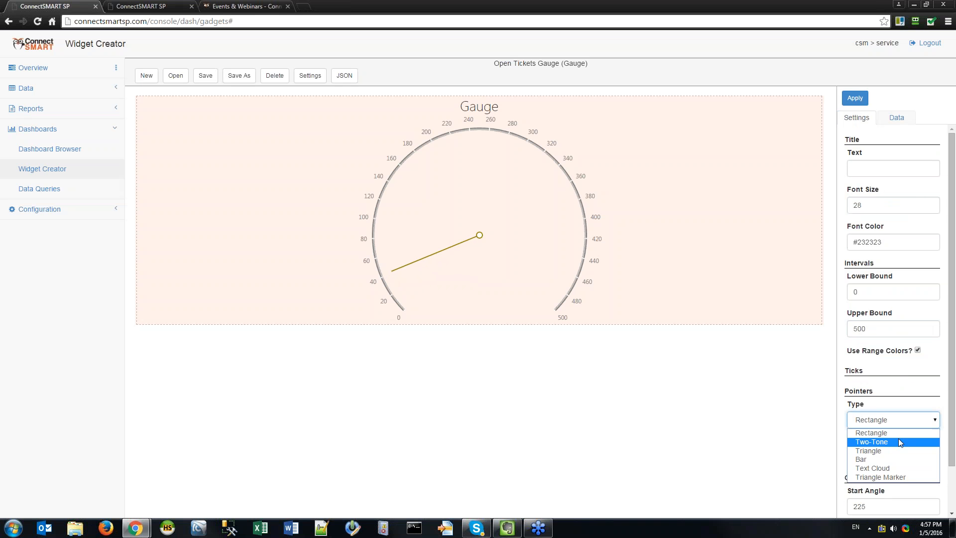
pyautogui.click(887, 468)
pyautogui.click(855, 99)
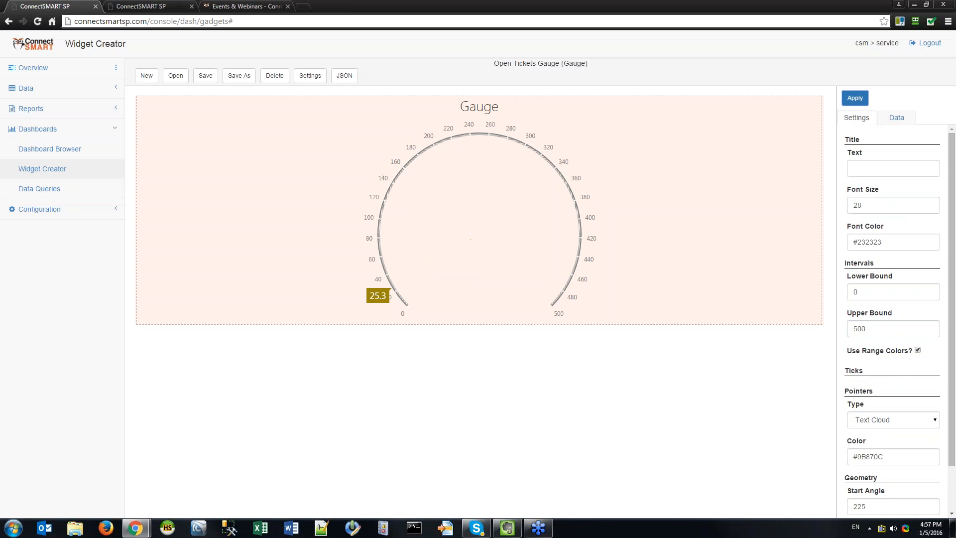
pyautogui.click(897, 130)
pyautogui.click(897, 118)
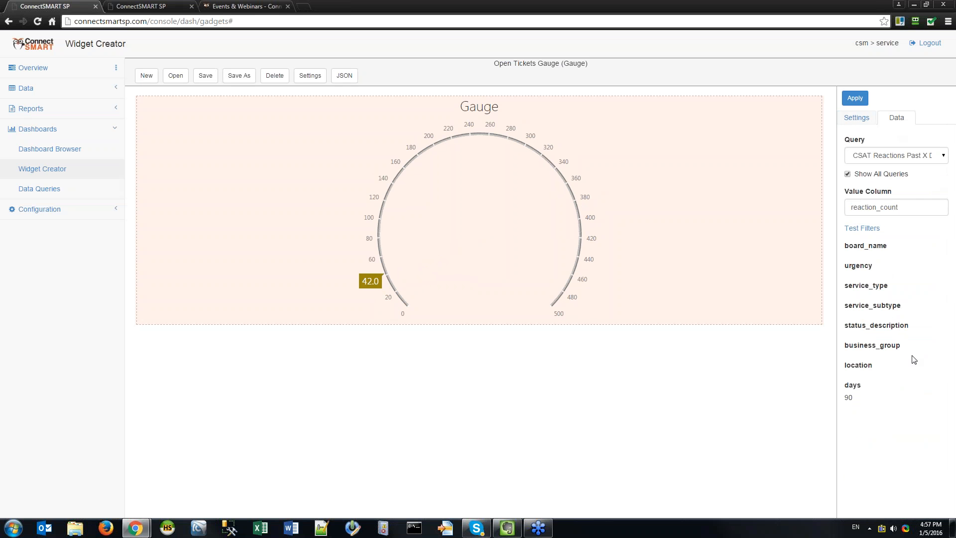
pyautogui.click(855, 99)
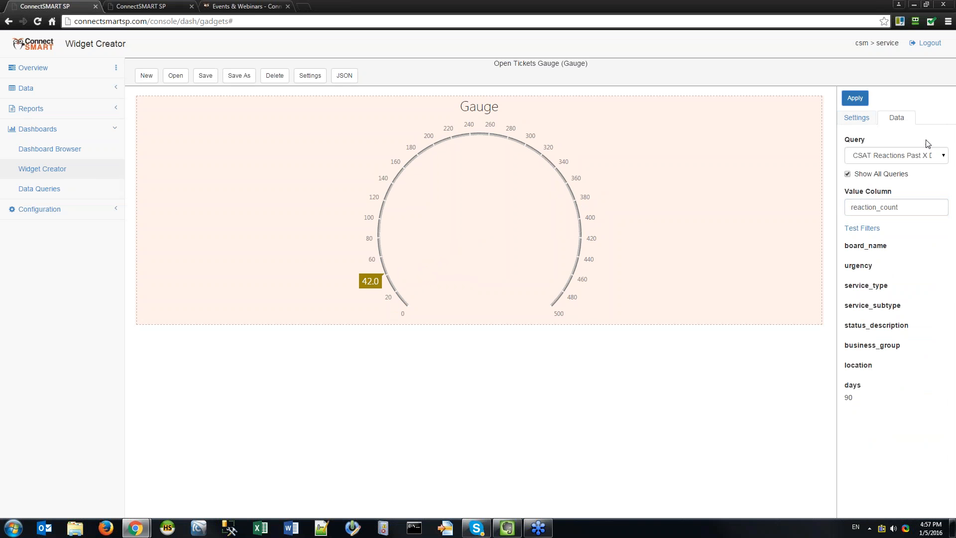
# Set the interval upper bound to 100 and reapply the reaction_count data settings.
pyautogui.click(856, 118)
pyautogui.doubleClick(883, 330)
pyautogui.write('100')
pyautogui.click(865, 95)
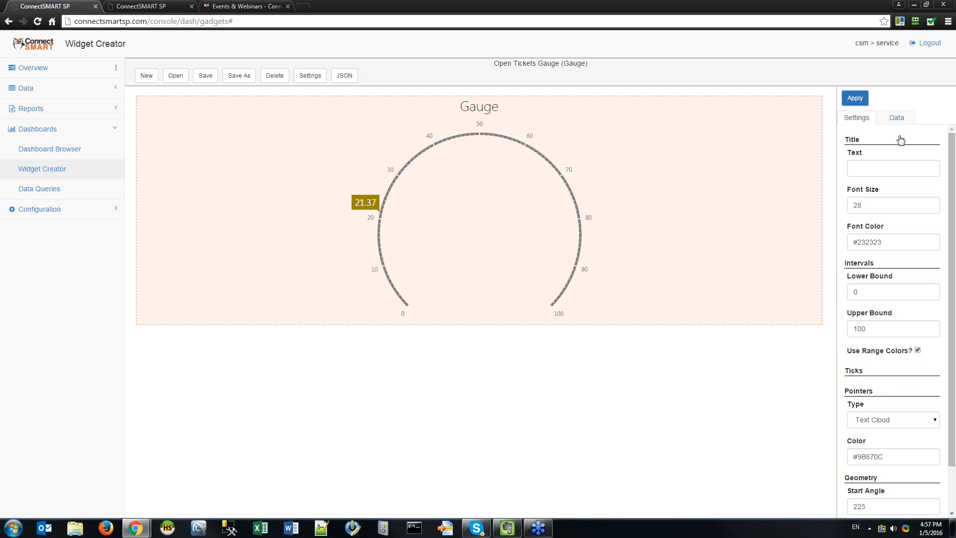
pyautogui.click(897, 117)
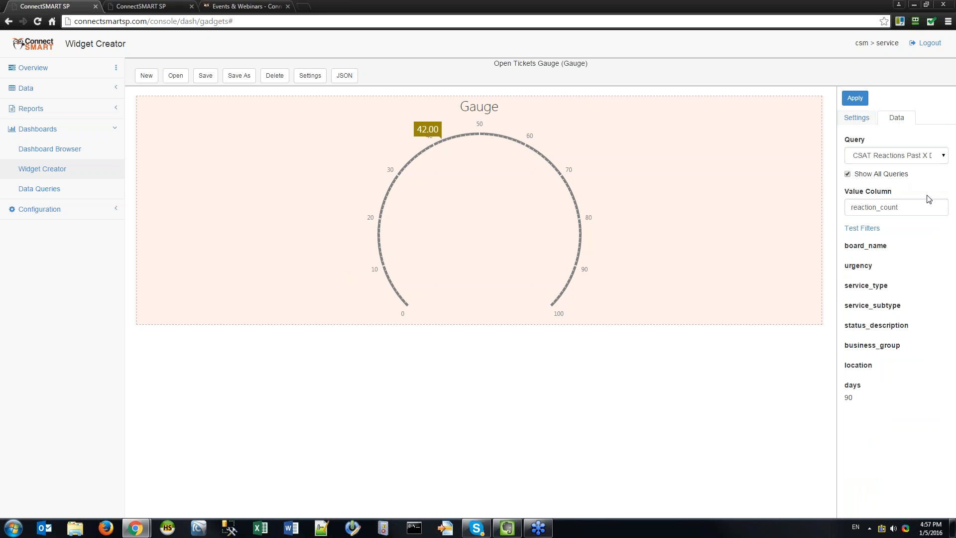
pyautogui.click(925, 212)
pyautogui.click(860, 100)
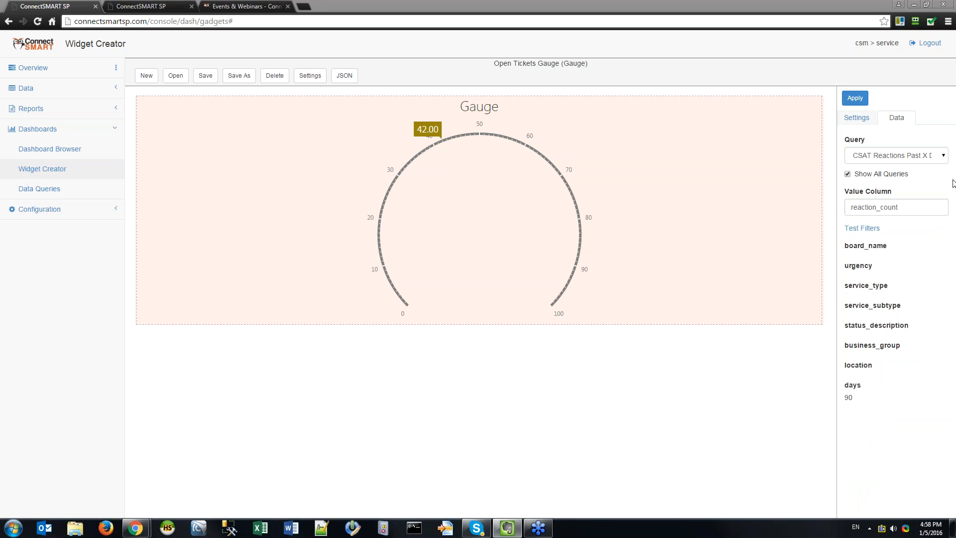
pyautogui.click(935, 155)
pyautogui.scroll(-8, 877, 279)
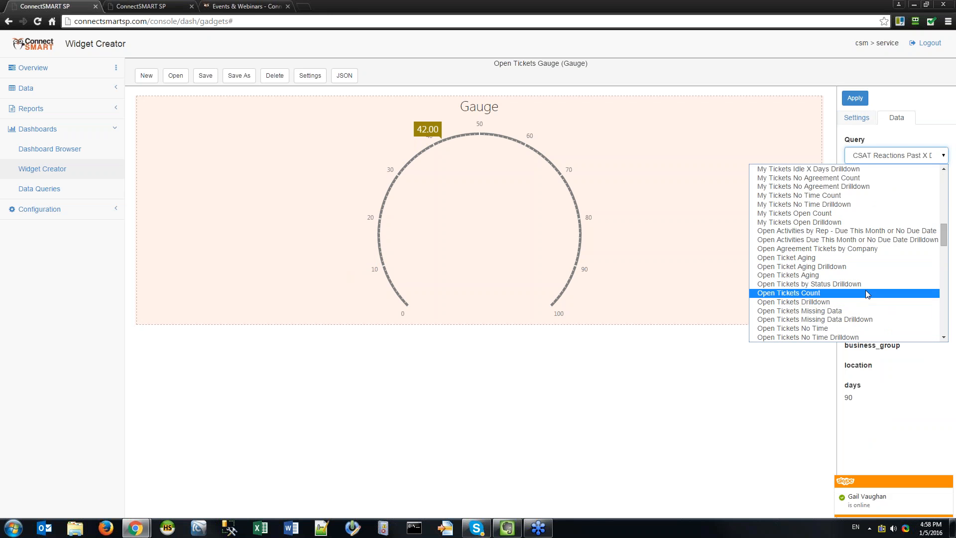
# Switch the query to My Tickets Open Count, clear the value column, and apply.
pyautogui.click(876, 214)
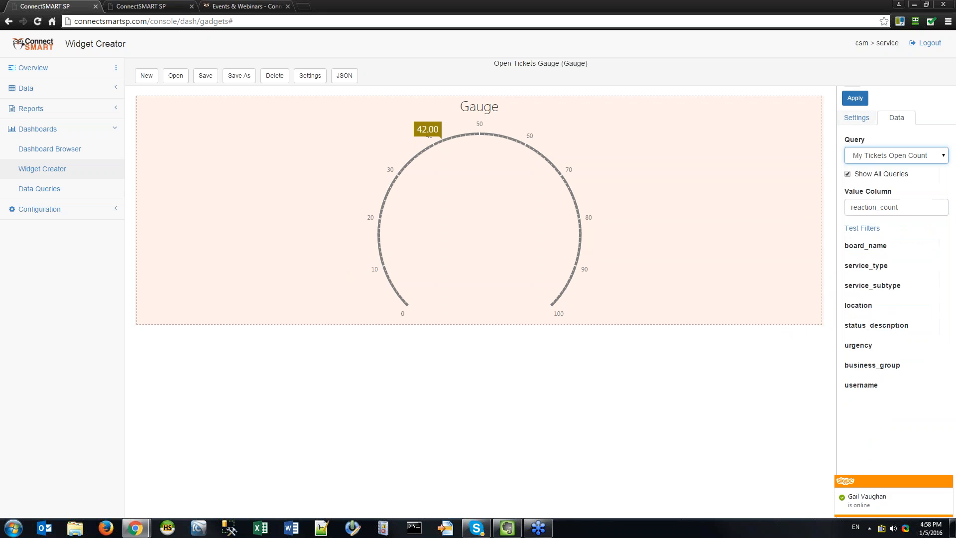
pyautogui.moveTo(903, 207); pyautogui.dragTo(847, 207)
pyautogui.press('BackSpace')
pyautogui.click(852, 99)
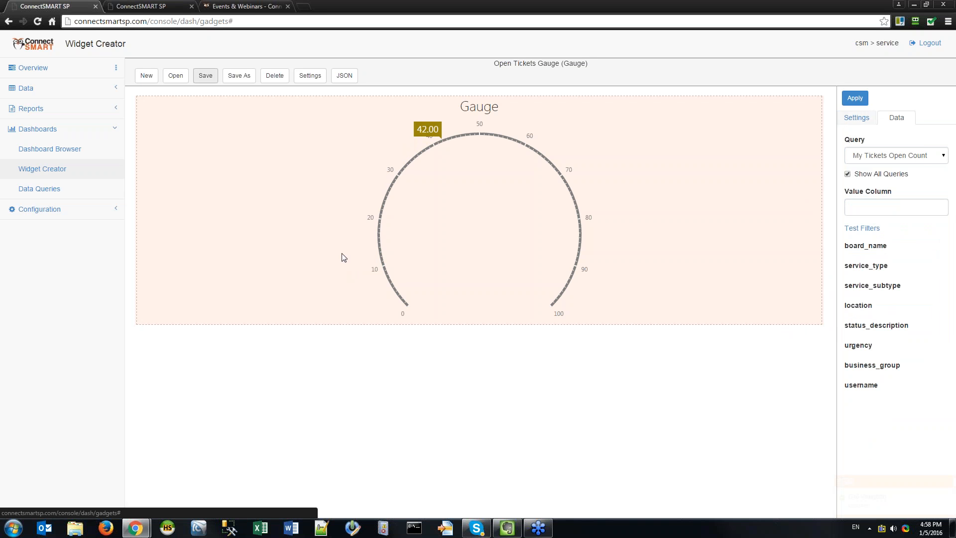
pyautogui.click(863, 99)
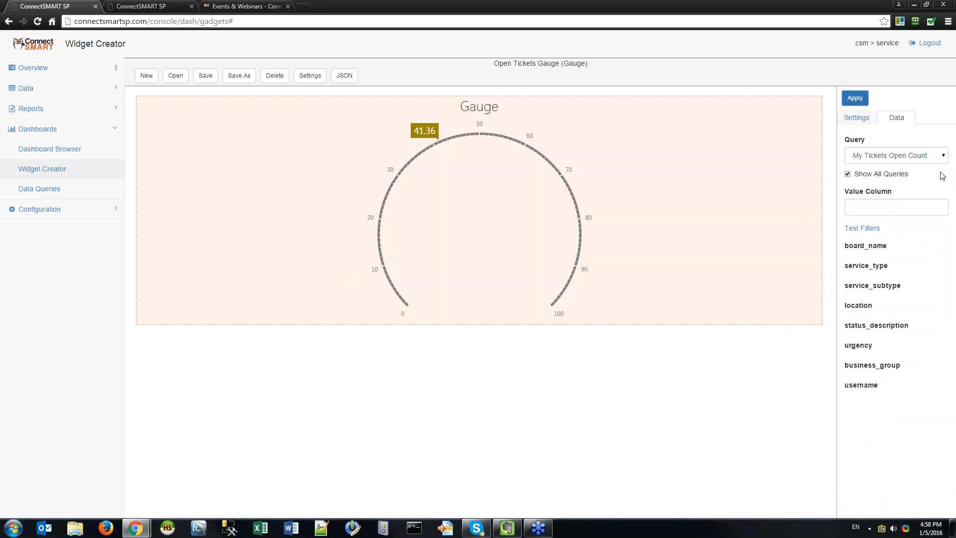
# Reload the saved Open Tickets Gauge and set its interval upper bound to 500.
pyautogui.click(175, 75)
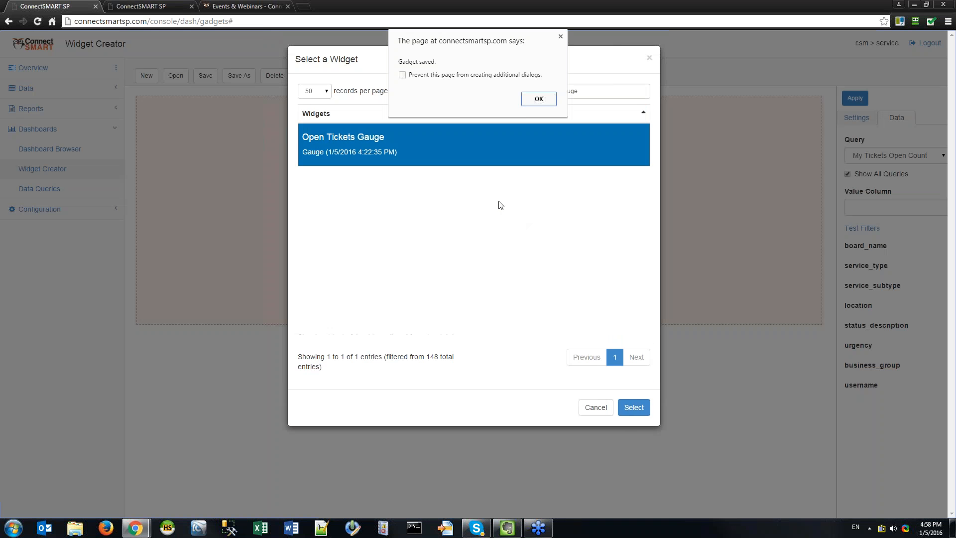
pyautogui.click(528, 98)
pyautogui.click(634, 407)
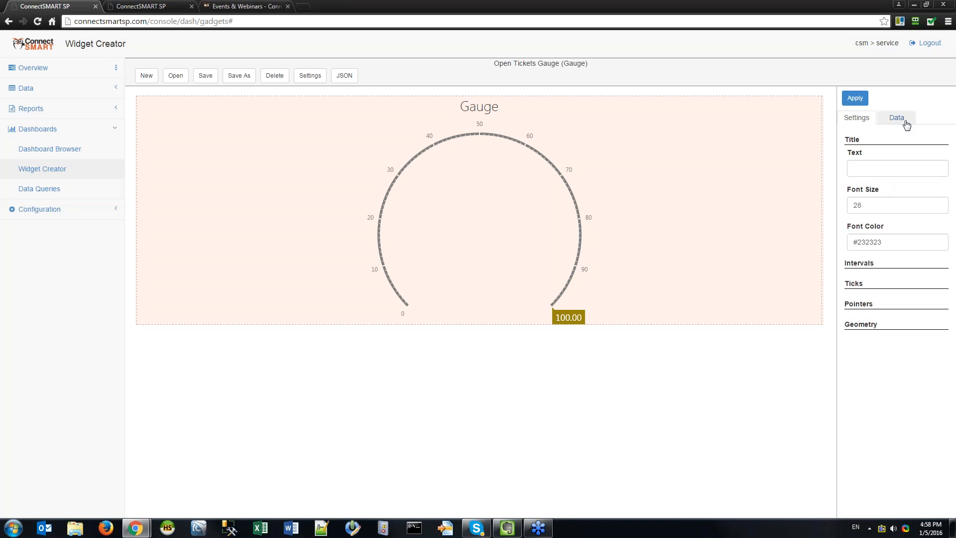
pyautogui.click(891, 262)
pyautogui.click(879, 332)
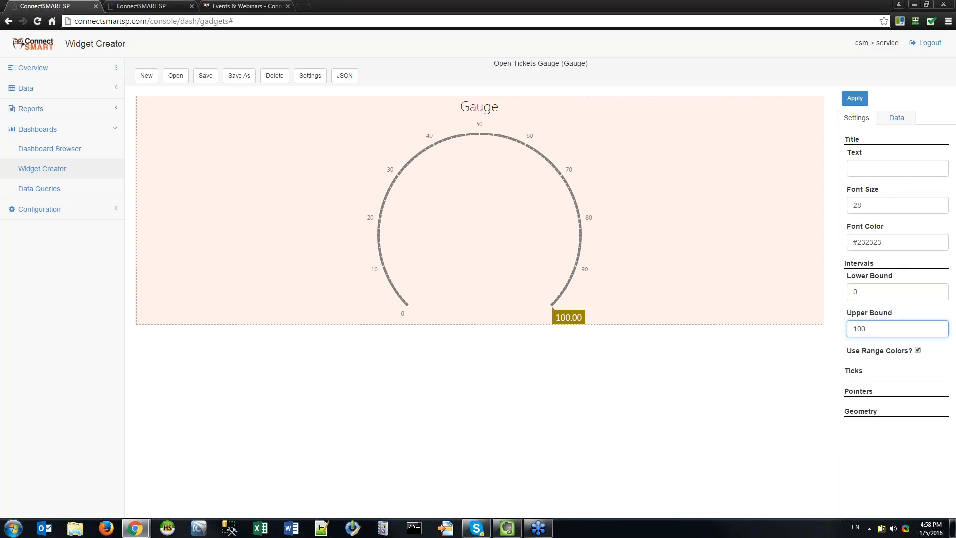
pyautogui.write('5')
pyautogui.press('BackSpace')
pyautogui.press('BackSpace')
pyautogui.press('BackSpace')
pyautogui.press('BackSpace')
pyautogui.write('50')
pyautogui.click(859, 96)
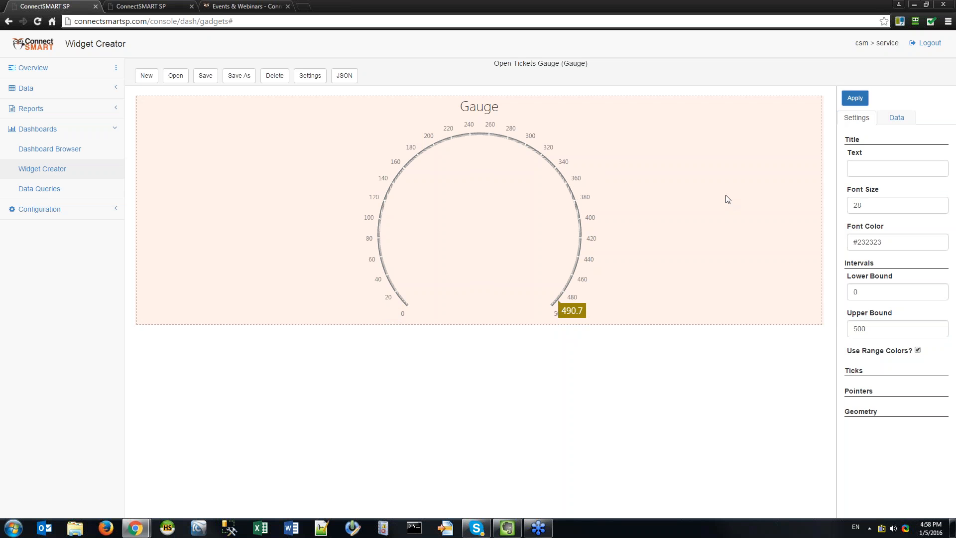
# Save a username test filter so the gauge previews 121 open tickets.
pyautogui.click(896, 117)
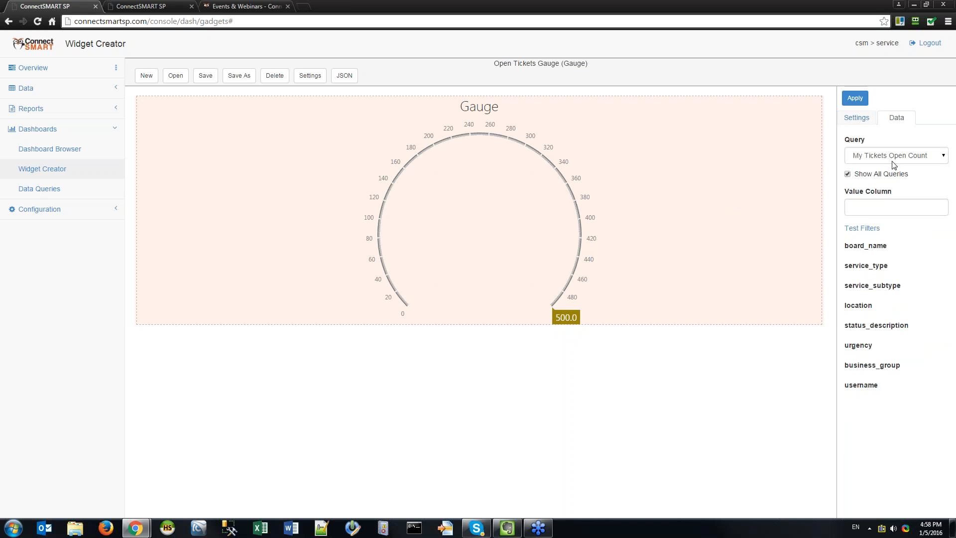
pyautogui.click(861, 228)
pyautogui.scroll(-4, 407, 96)
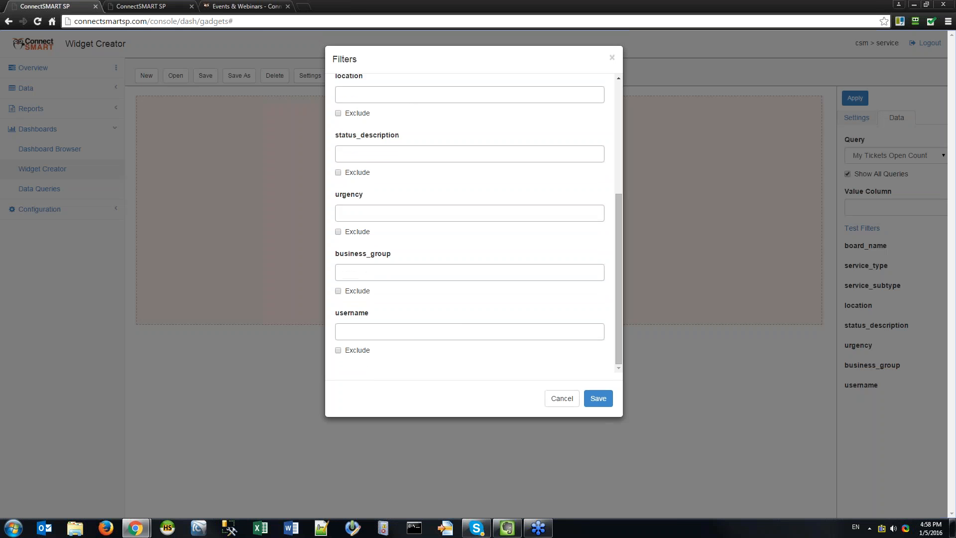
pyautogui.click(420, 334)
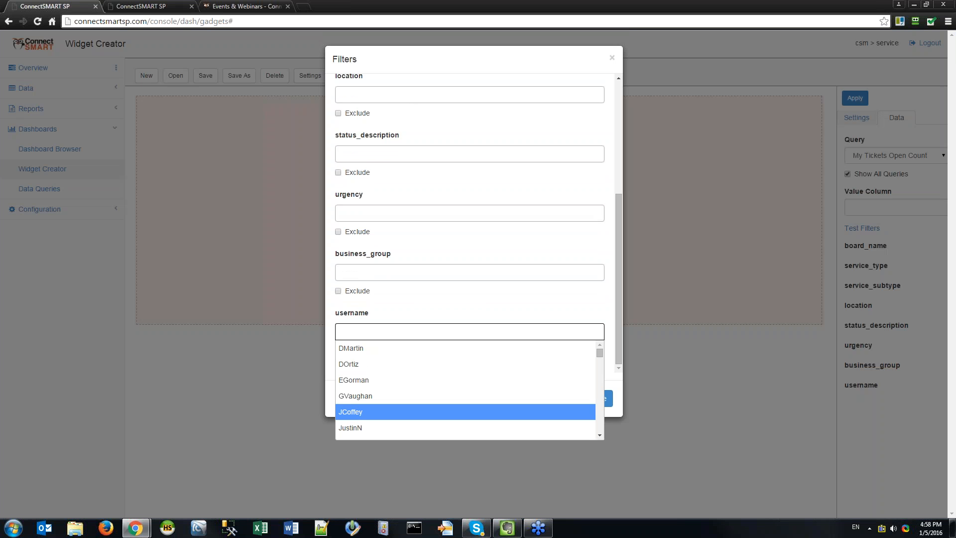
pyautogui.click(351, 411)
pyautogui.click(598, 397)
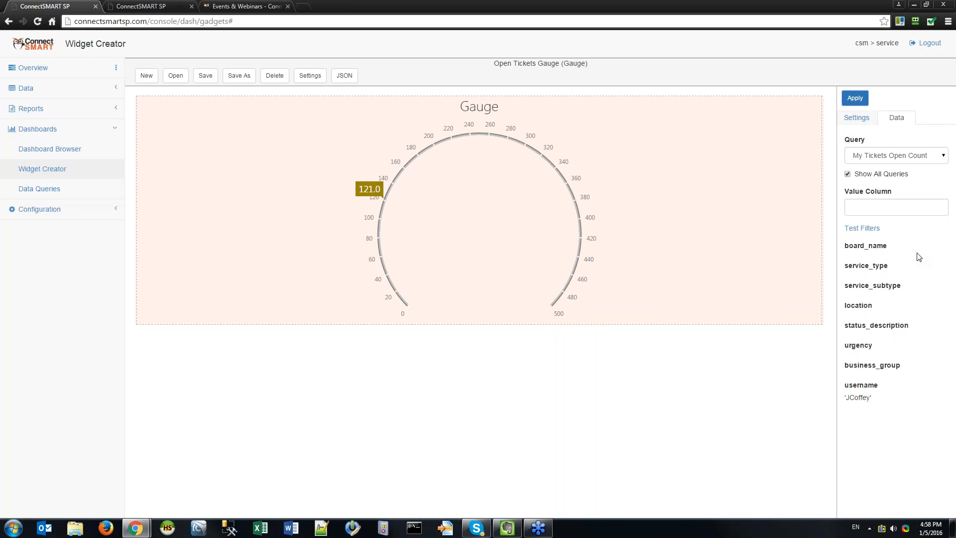
# Reapply the gauge's data settings, then switch to the Data Queries tab listing CSAT queries.
pyautogui.click(858, 119)
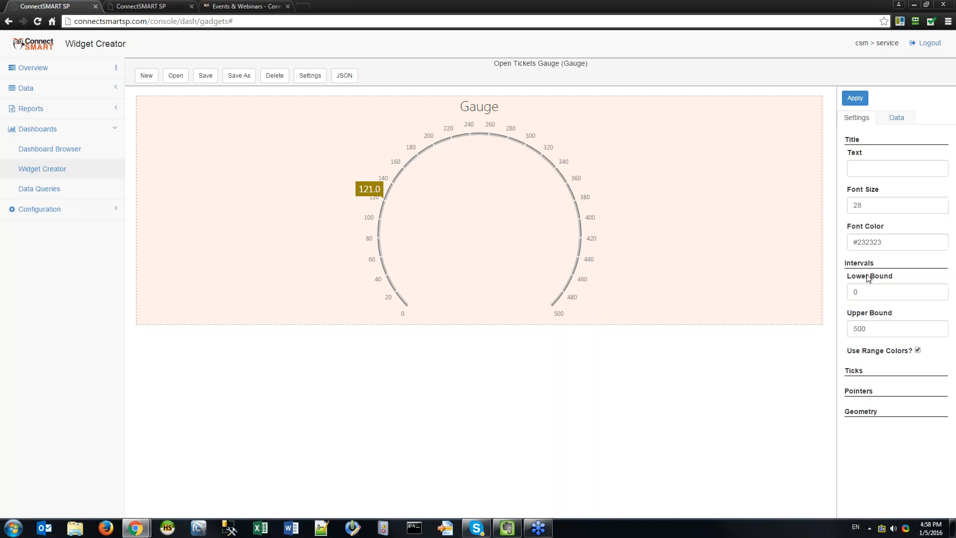
pyautogui.click(898, 114)
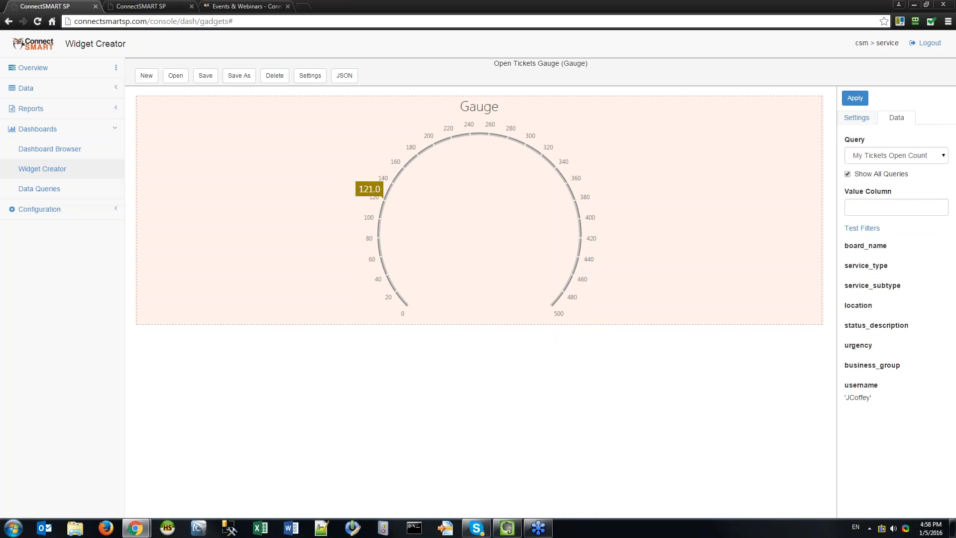
pyautogui.click(896, 207)
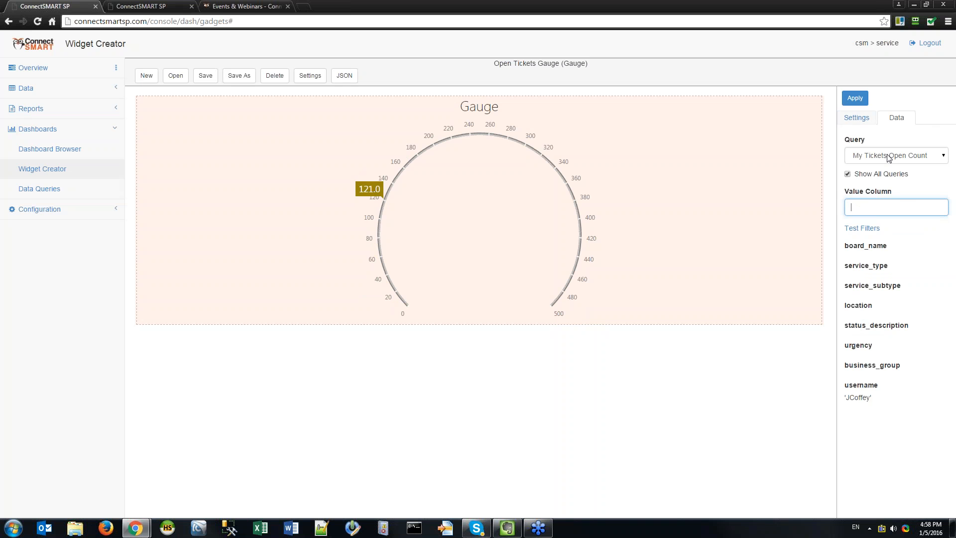
pyautogui.doubleClick(855, 98)
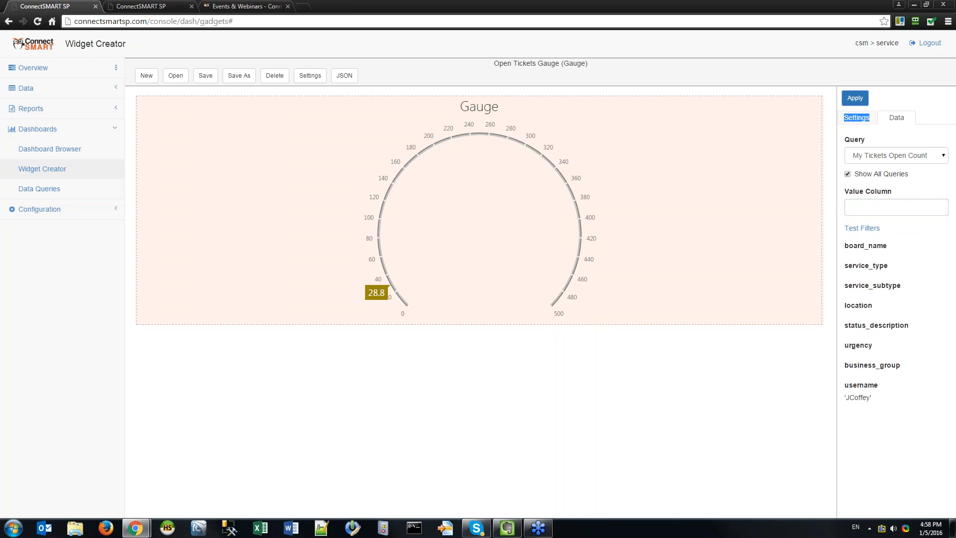
pyautogui.click(866, 206)
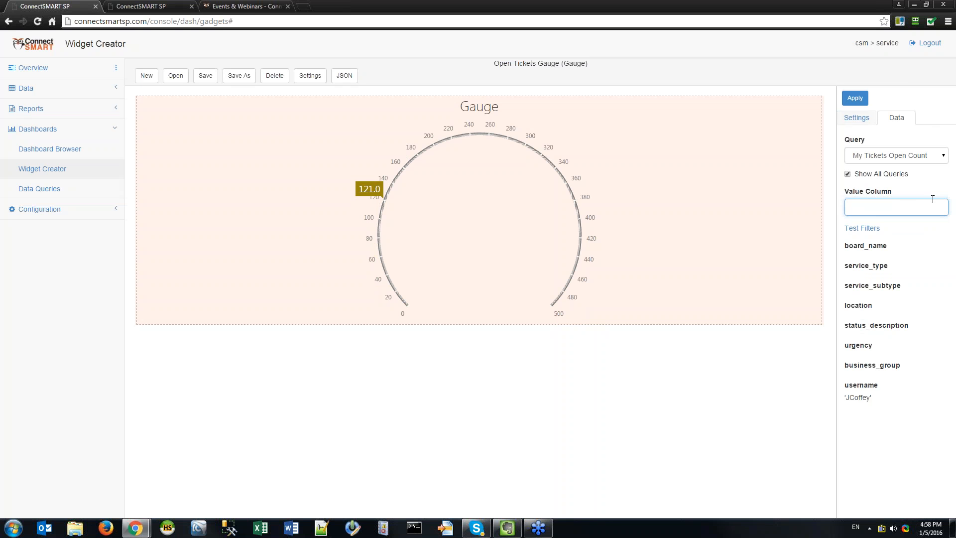
pyautogui.click(910, 198)
pyautogui.click(901, 205)
pyautogui.hotkey('ctrl', 'Tab')
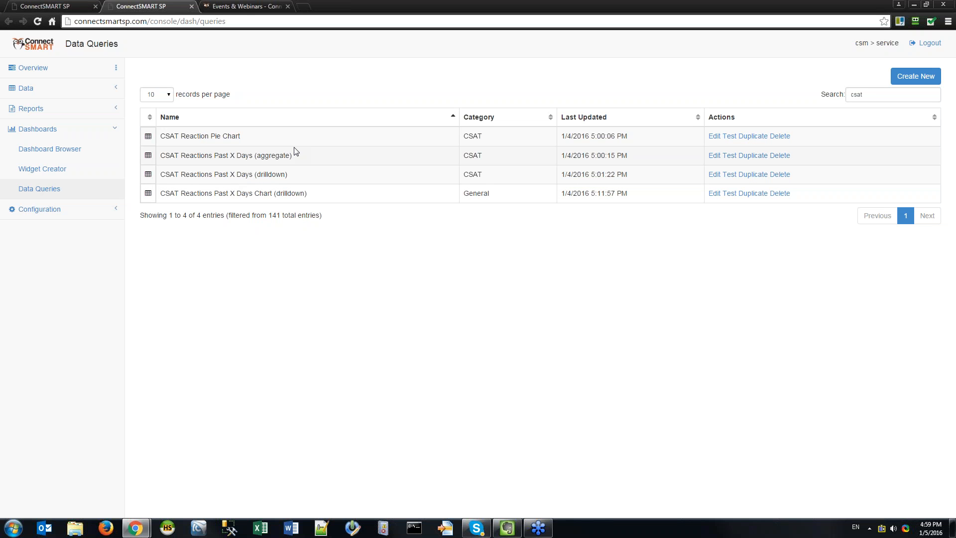
# Test-run the CSAT Reactions Past X Days (aggregate) query and close its results.
pyautogui.click(729, 155)
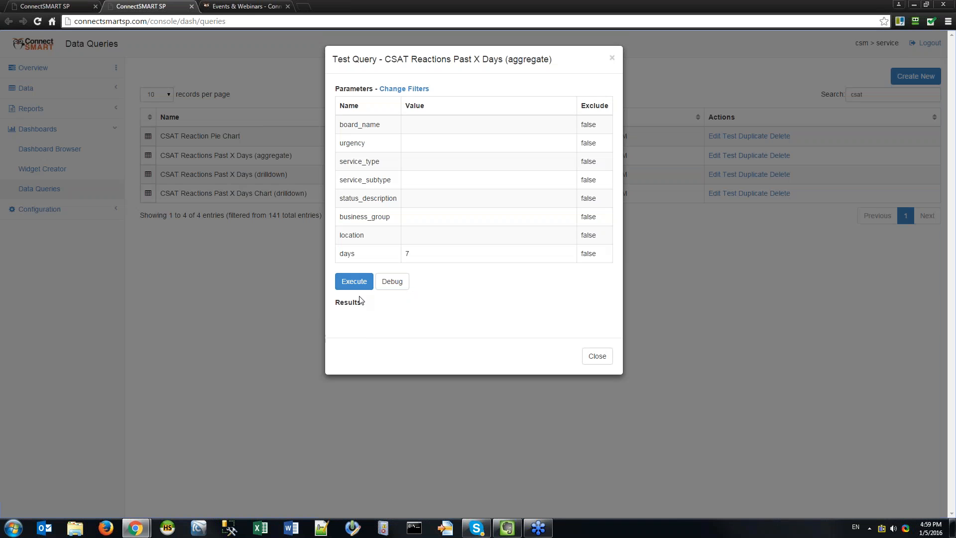
pyautogui.click(354, 281)
pyautogui.click(597, 462)
# Back in Widget Creator, browse the Query list without changing it, then bring up the saved widgets.
pyautogui.click(40, 7)
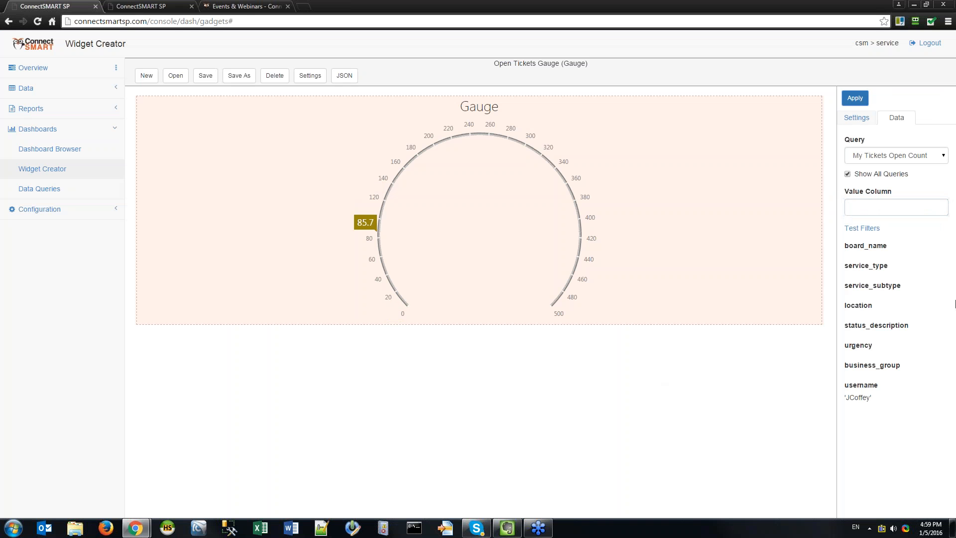
pyautogui.click(891, 156)
pyautogui.scroll(-8, 891, 273)
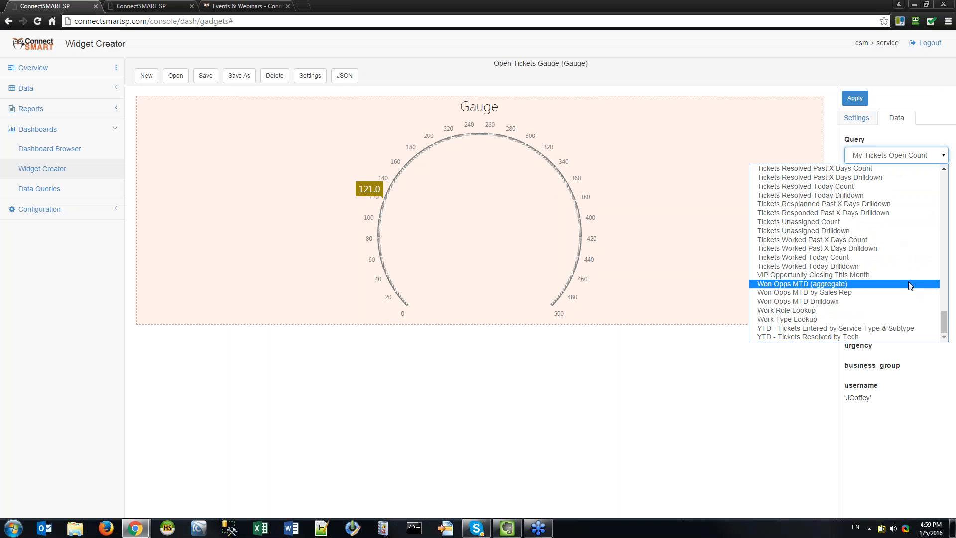
pyautogui.scroll(20, 891, 319)
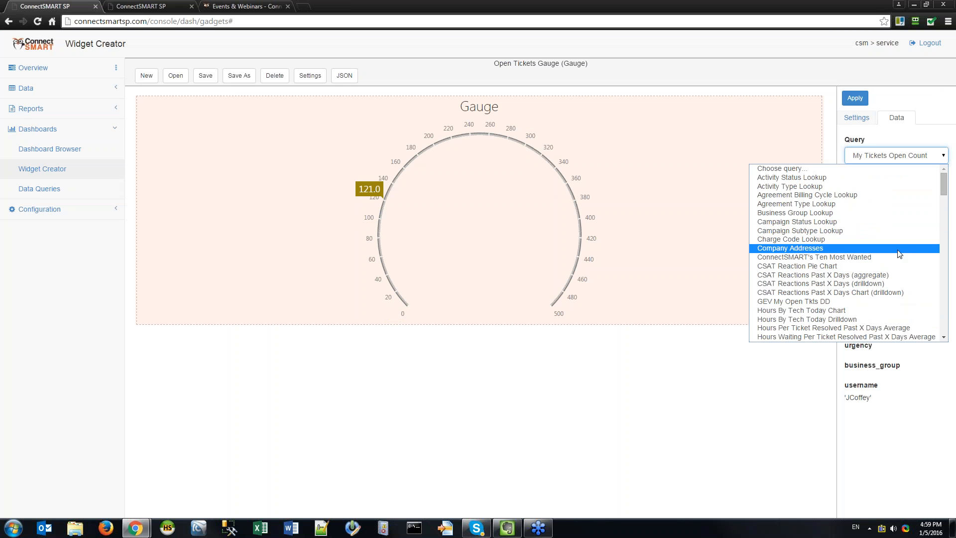
pyautogui.click(764, 433)
pyautogui.click(905, 209)
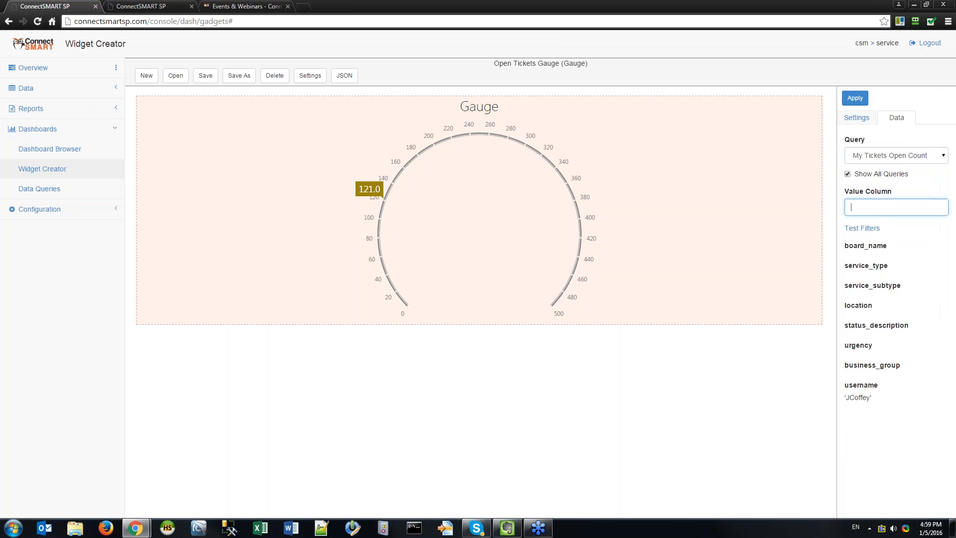
pyautogui.click(176, 78)
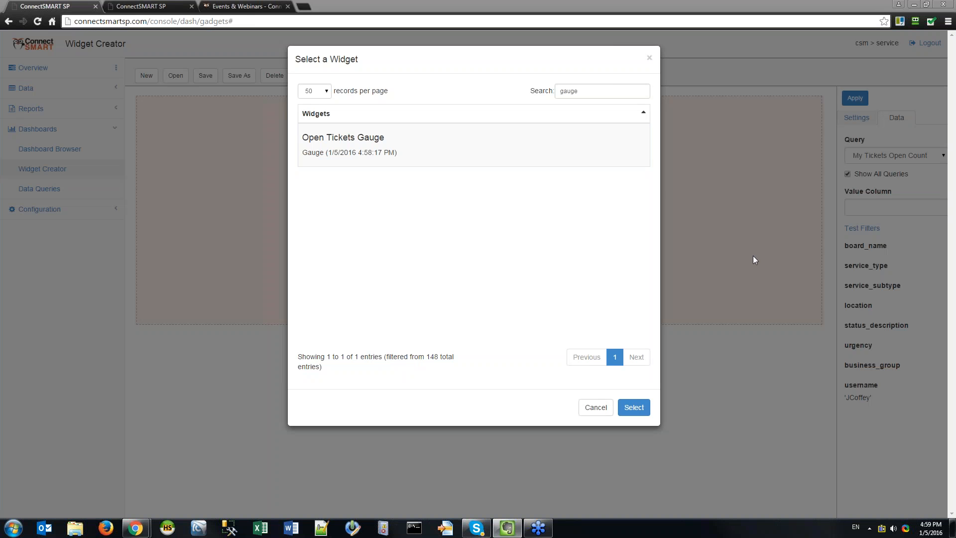
# Search the saved widgets for 'pie' and load Tickets by Status Pie Chart.
pyautogui.click(527, 184)
pyautogui.click(618, 90)
pyautogui.hotkey('ctrl', 'a')
pyautogui.write('pie')
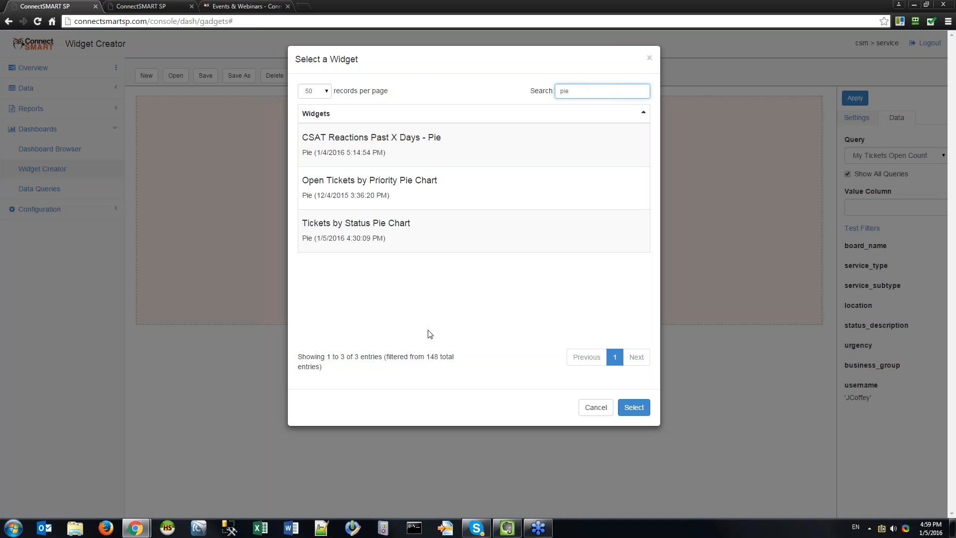
pyautogui.click(437, 223)
pyautogui.click(634, 407)
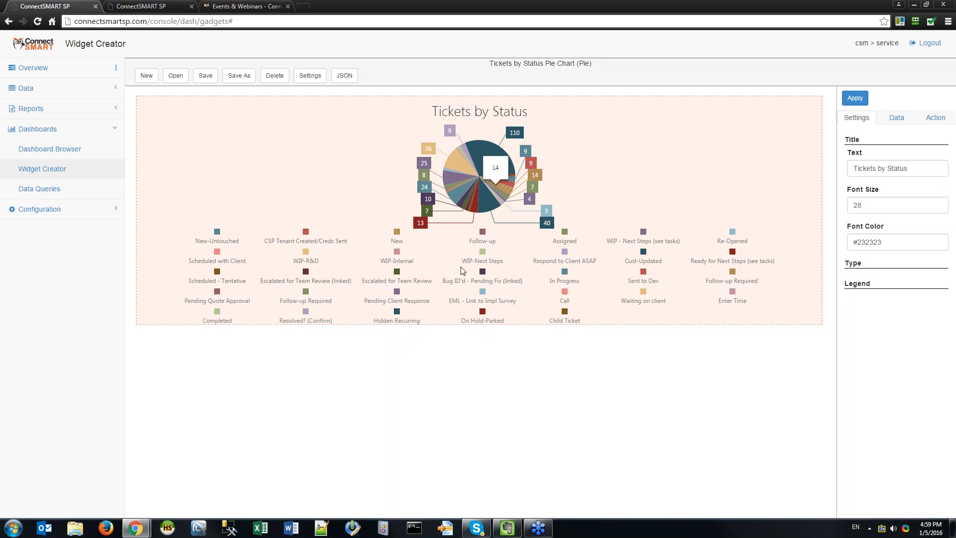
# Change the chart Type setting to Doughnut and apply it.
pyautogui.click(865, 283)
pyautogui.click(853, 262)
pyautogui.click(885, 292)
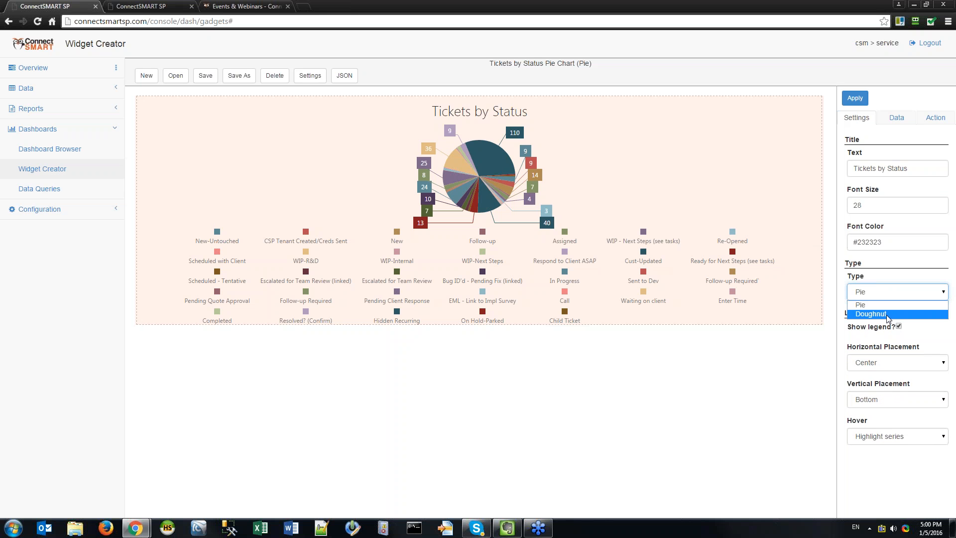
pyautogui.click(886, 314)
pyautogui.click(855, 98)
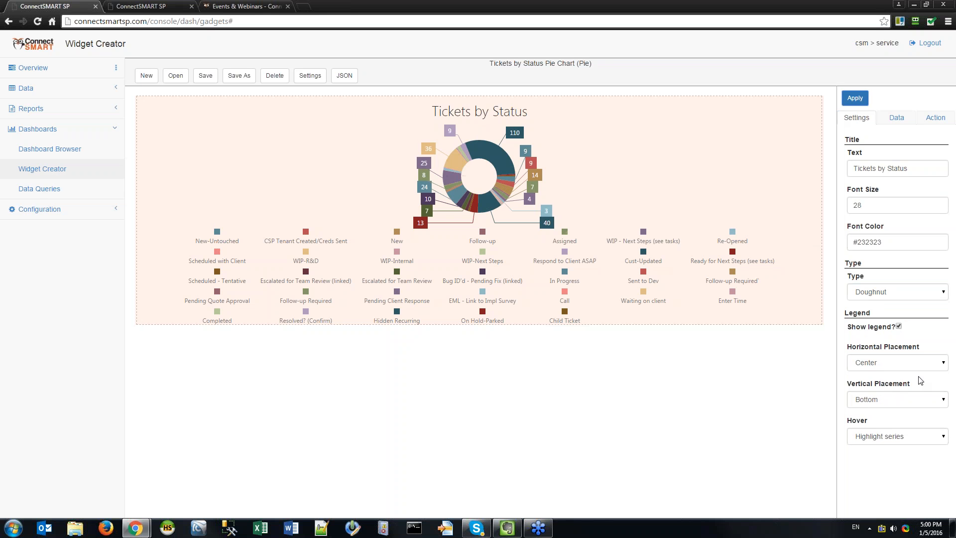
# Set the title font size to 3 and apply, leaving hover unchanged.
pyautogui.write('36')
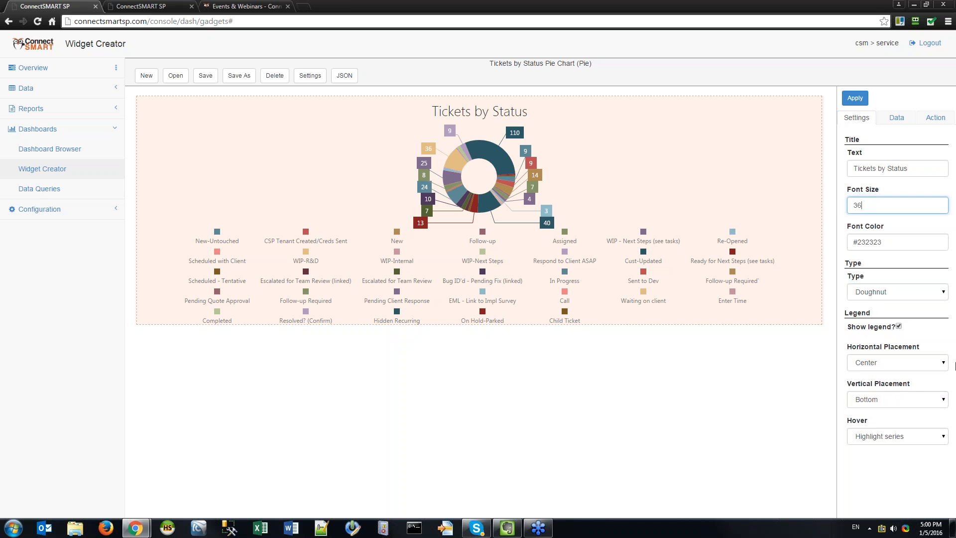
pyautogui.click(855, 98)
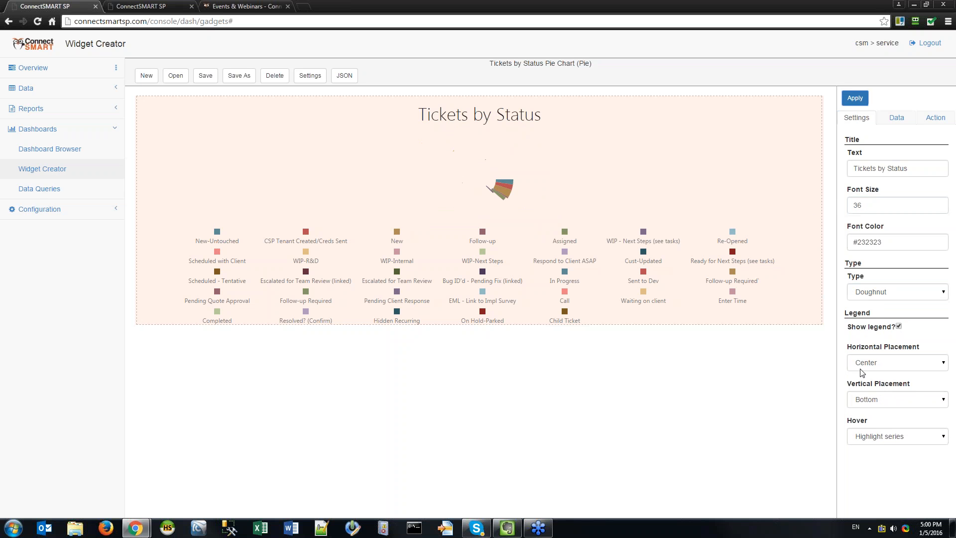
pyautogui.click(911, 436)
pyautogui.click(879, 458)
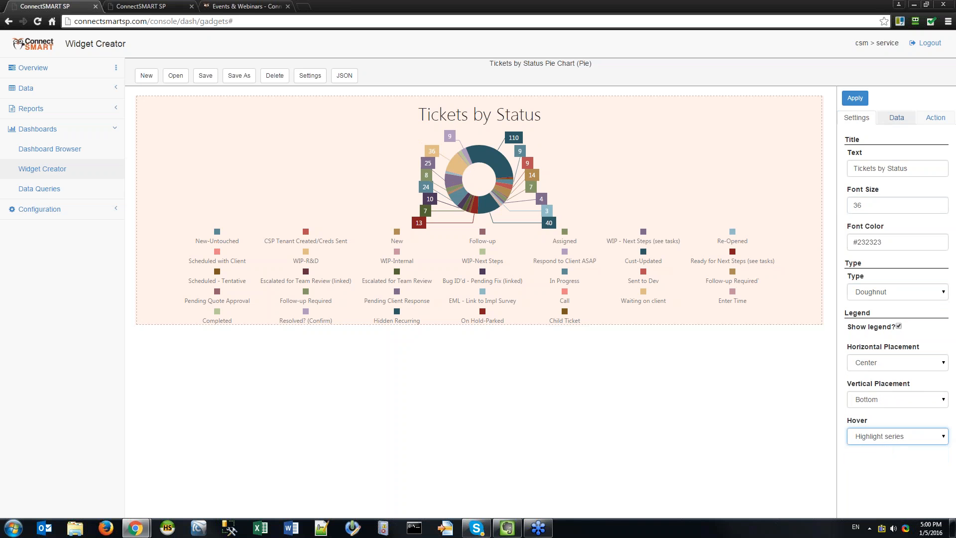
pyautogui.click(855, 98)
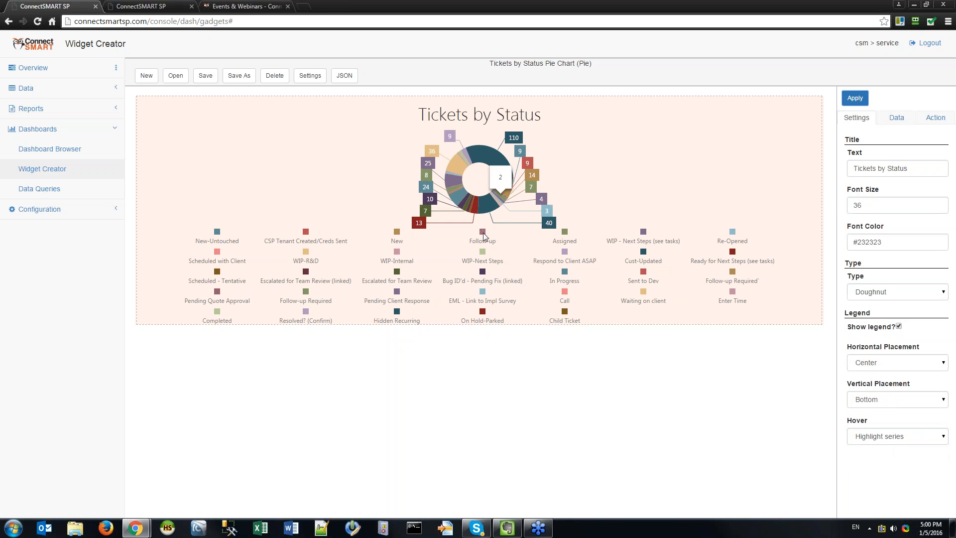
# Set the hover behaviour to Show nothing and reapply the doughnut settings.
pyautogui.click(881, 437)
pyautogui.click(872, 450)
pyautogui.click(855, 98)
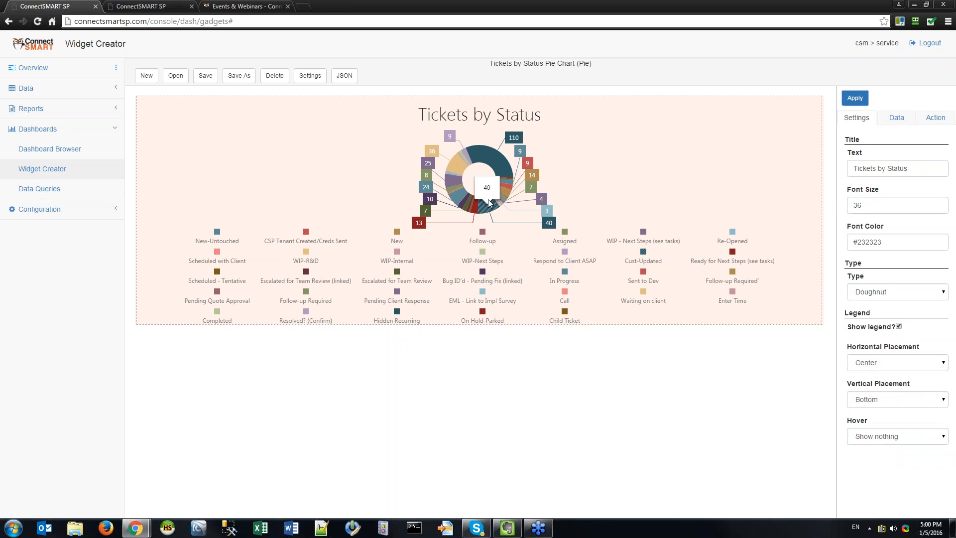
pyautogui.moveTo(453, 169)
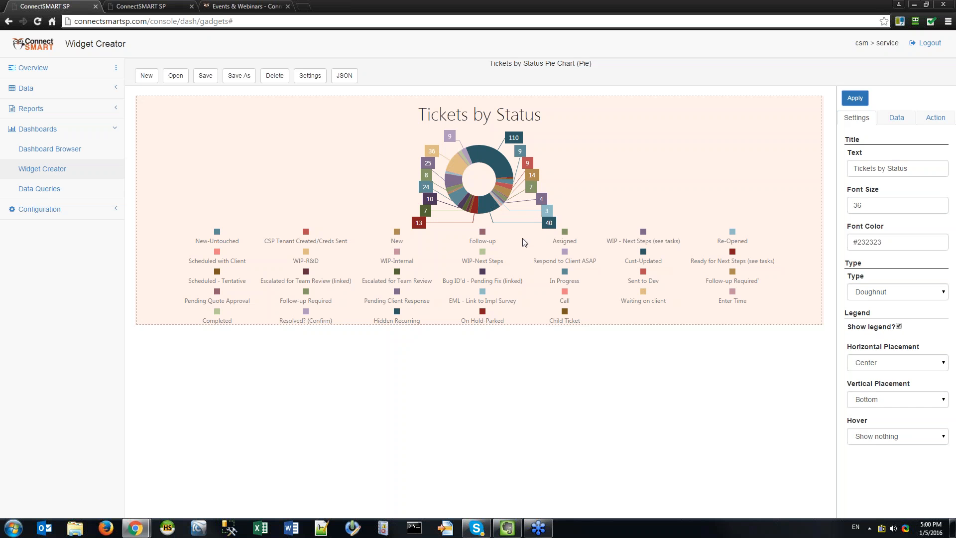
pyautogui.click(855, 98)
pyautogui.click(897, 436)
pyautogui.click(878, 450)
pyautogui.click(855, 98)
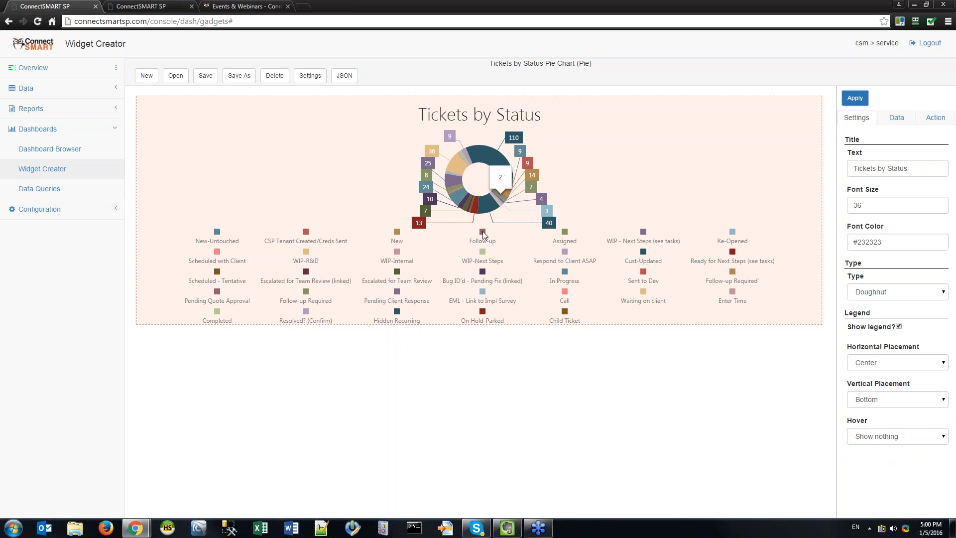
# Try hover set to Highlight series and apply it to the doughnut.
pyautogui.click(898, 437)
pyautogui.click(890, 457)
pyautogui.click(854, 98)
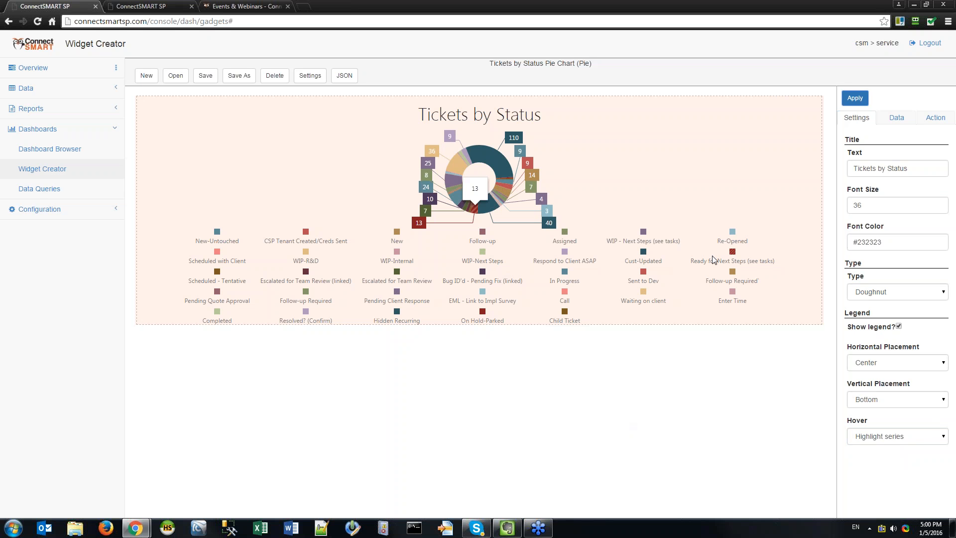
pyautogui.click(913, 437)
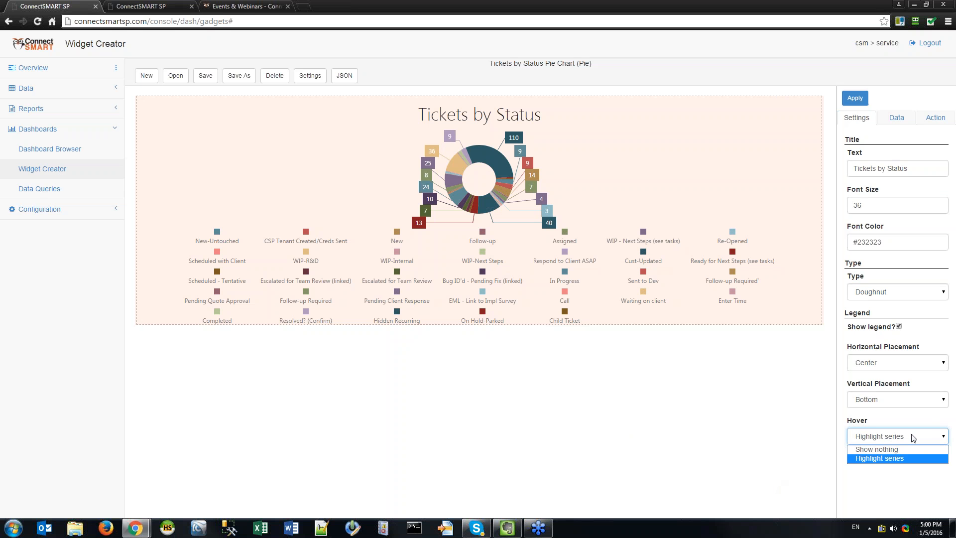
pyautogui.click(876, 449)
pyautogui.click(867, 437)
pyautogui.click(872, 456)
pyautogui.click(854, 98)
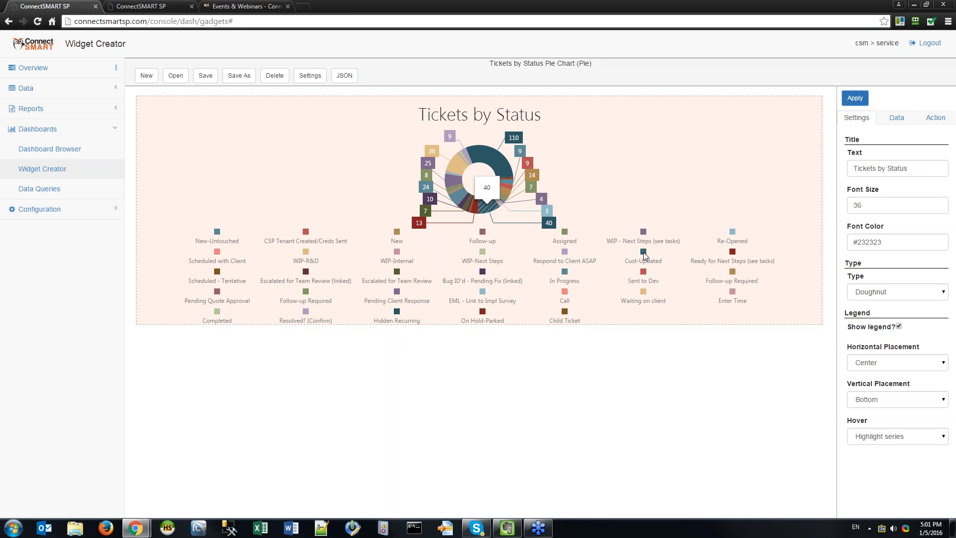
# Set hover back to Show nothing, apply, and show the Data settings.
pyautogui.click(907, 437)
pyautogui.click(893, 448)
pyautogui.click(849, 100)
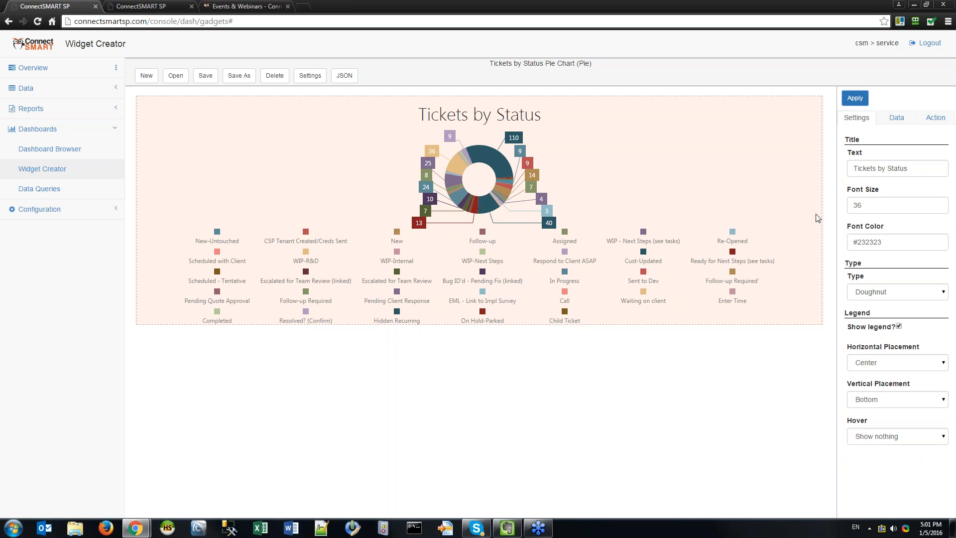
pyautogui.click(896, 118)
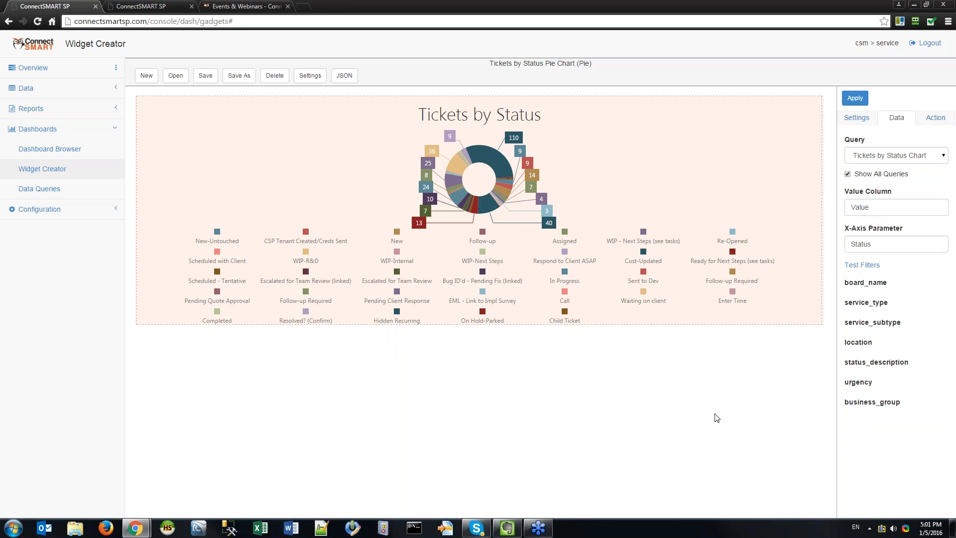
# Check that the X-Axis Parameter is set to Status.
pyautogui.click(890, 243)
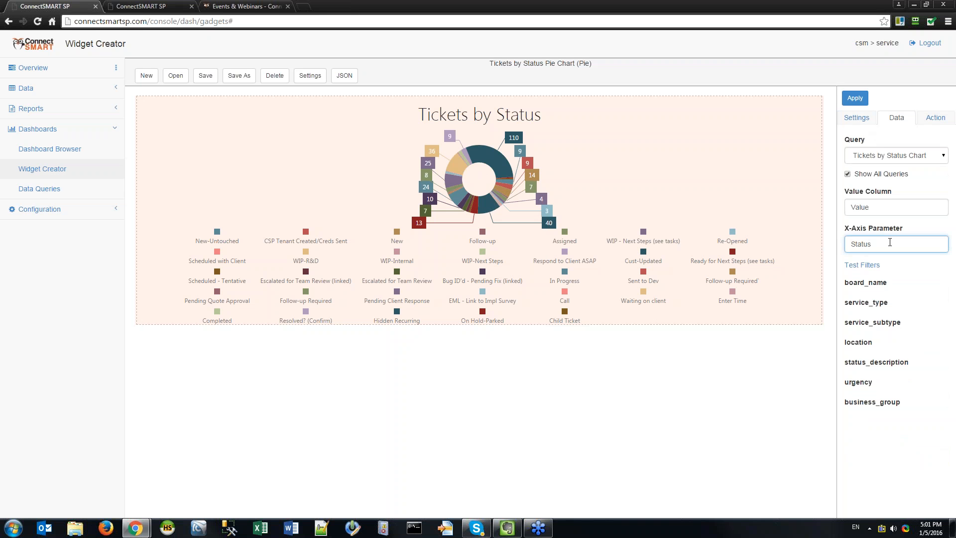
pyautogui.doubleClick(892, 243)
pyautogui.click(891, 243)
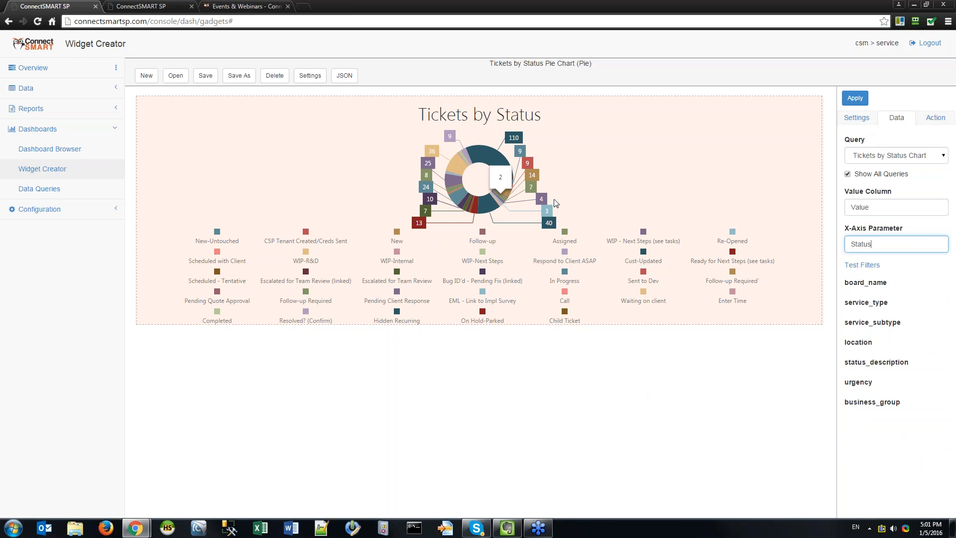
# Review the Action tab's Drilldown Gadget without changing it, apply, then bring up saved widgets.
pyautogui.click(933, 118)
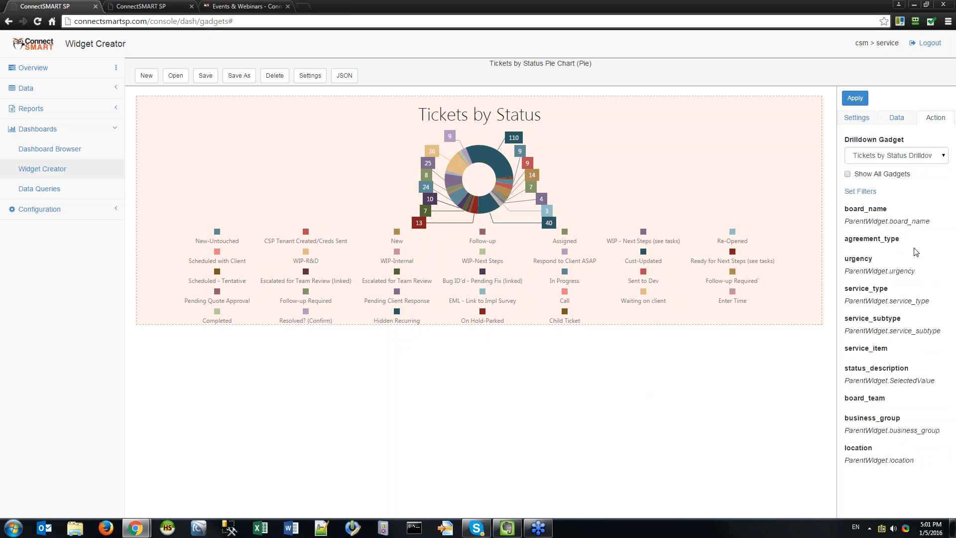
pyautogui.click(915, 157)
pyautogui.click(914, 156)
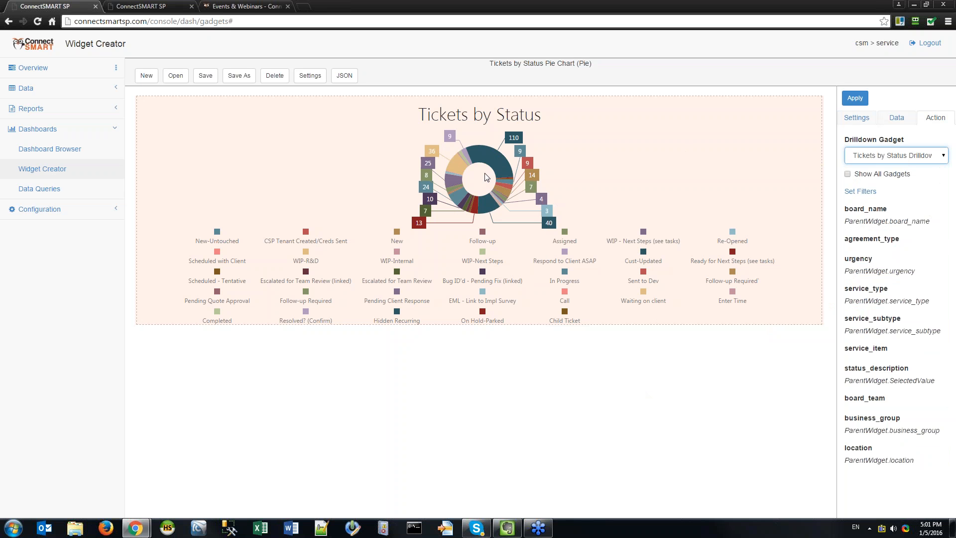
pyautogui.moveTo(471, 156)
pyautogui.moveTo(466, 201)
pyautogui.click(855, 98)
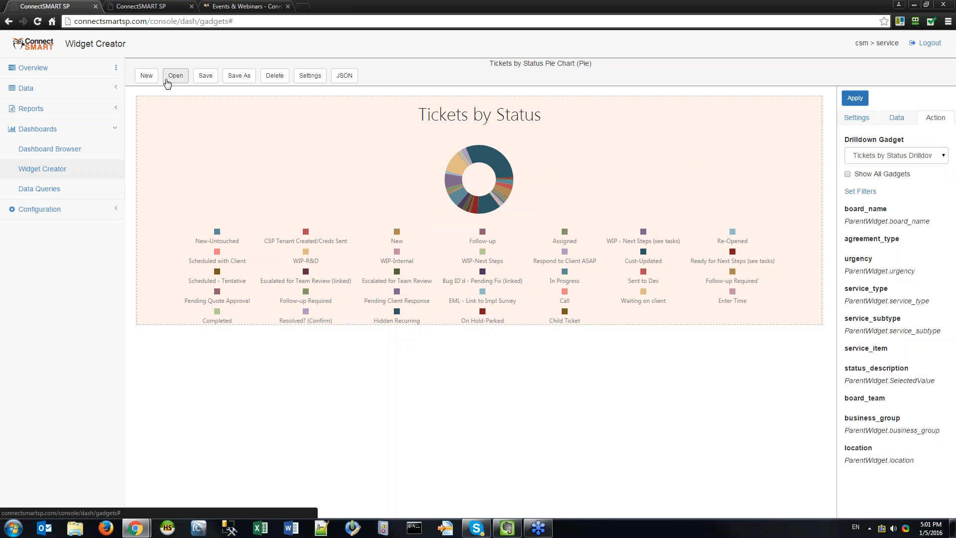
pyautogui.click(507, 528)
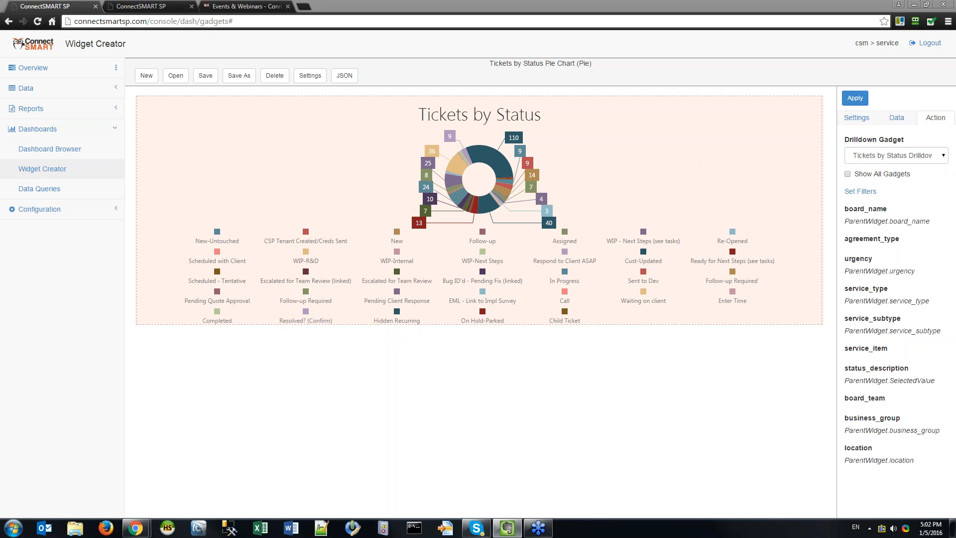
pyautogui.click(175, 75)
# Replace the search with 'dri' and load the My Tickets Open Drilldown widget.
pyautogui.doubleClick(609, 87)
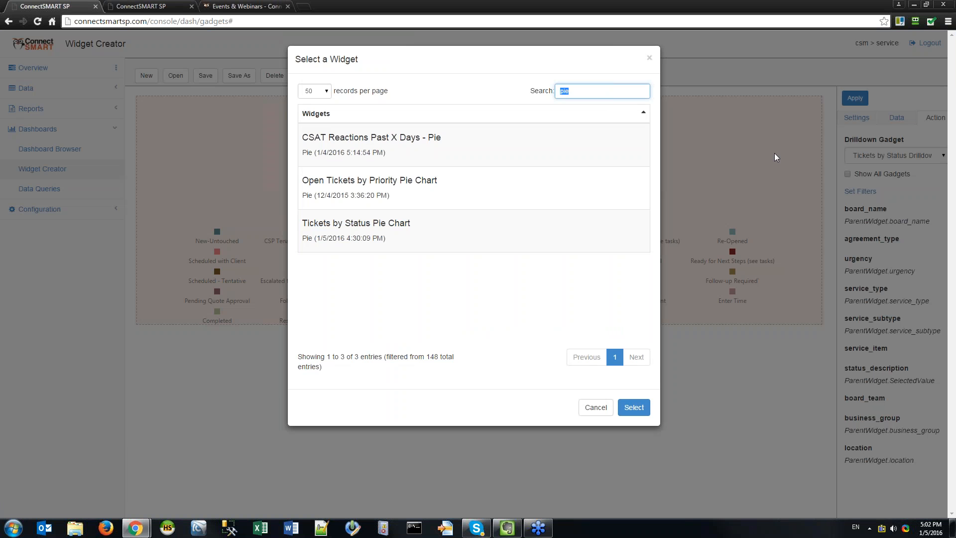
pyautogui.press('BackSpace')
pyautogui.write('drilldown')
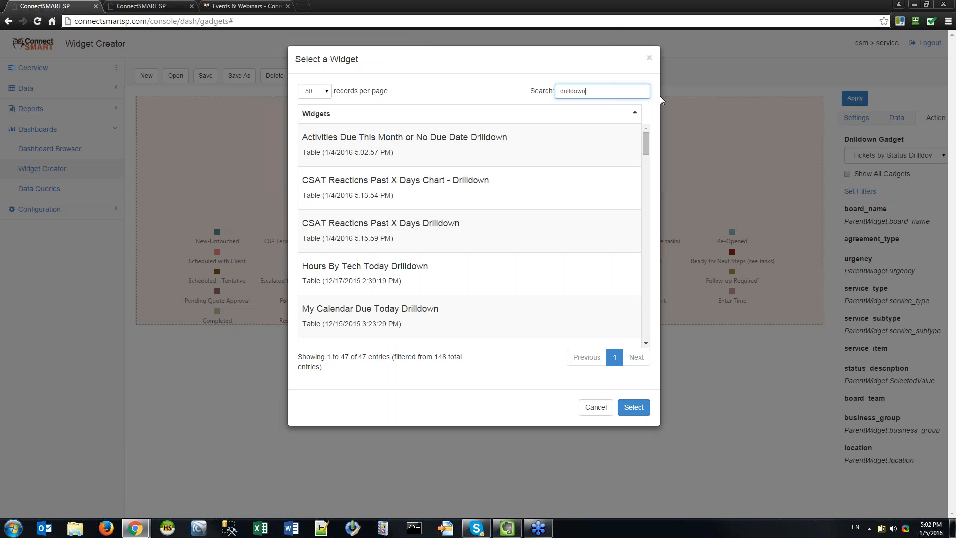
pyautogui.scroll(-12, 647, 258)
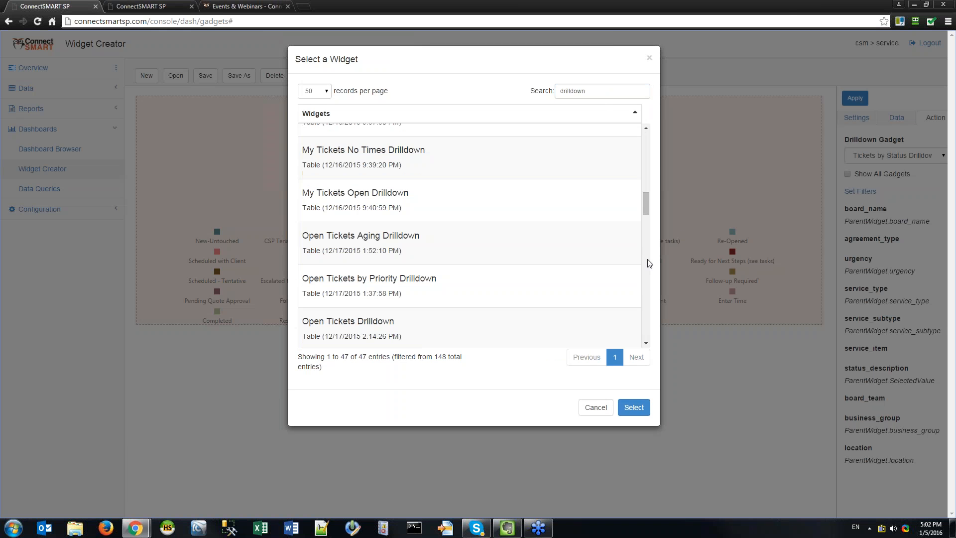
pyautogui.click(433, 202)
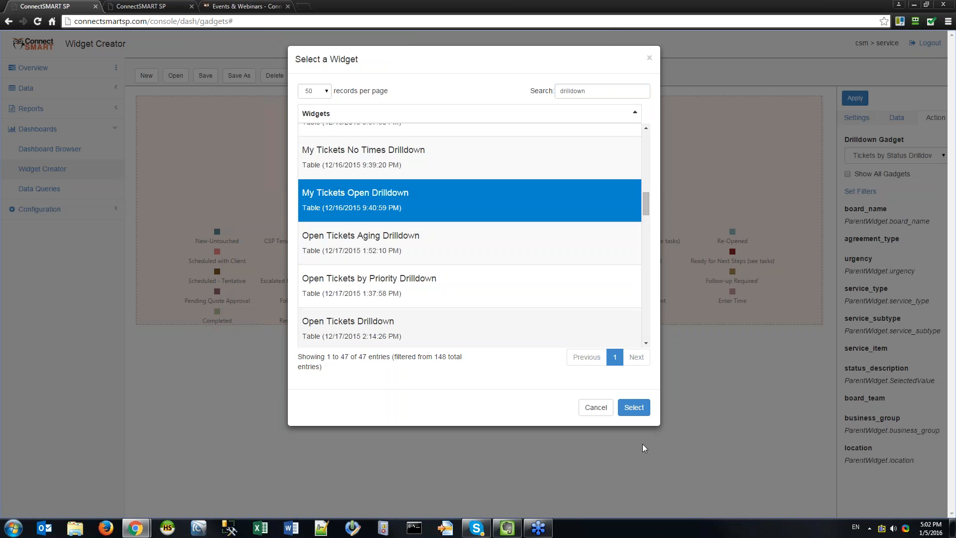
pyautogui.click(634, 406)
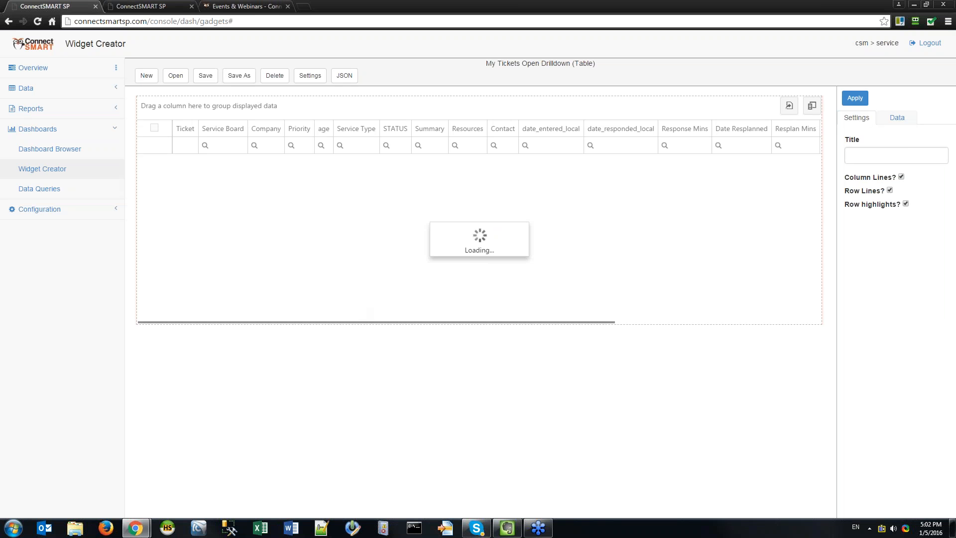
# Add a username test filter on the Data tab and apply it to the table.
pyautogui.click(899, 119)
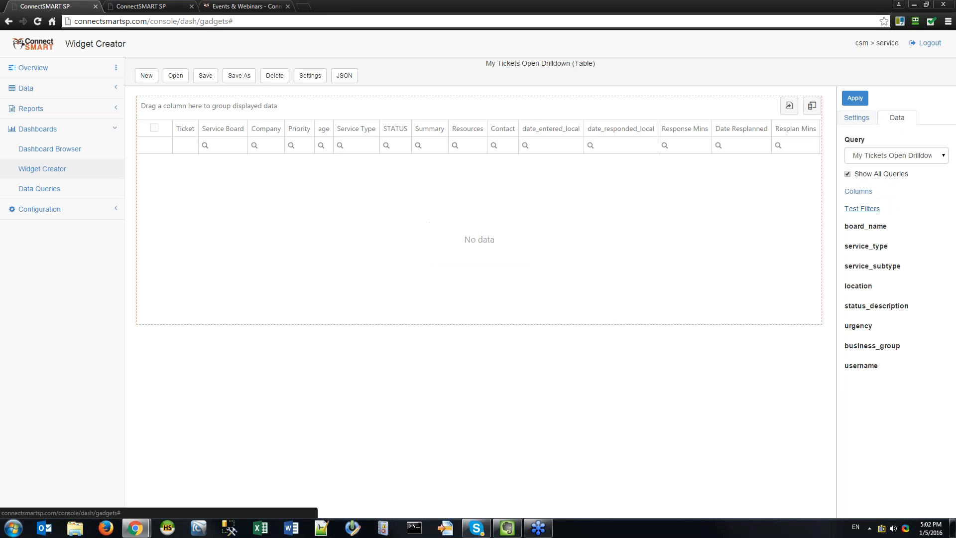
pyautogui.click(855, 98)
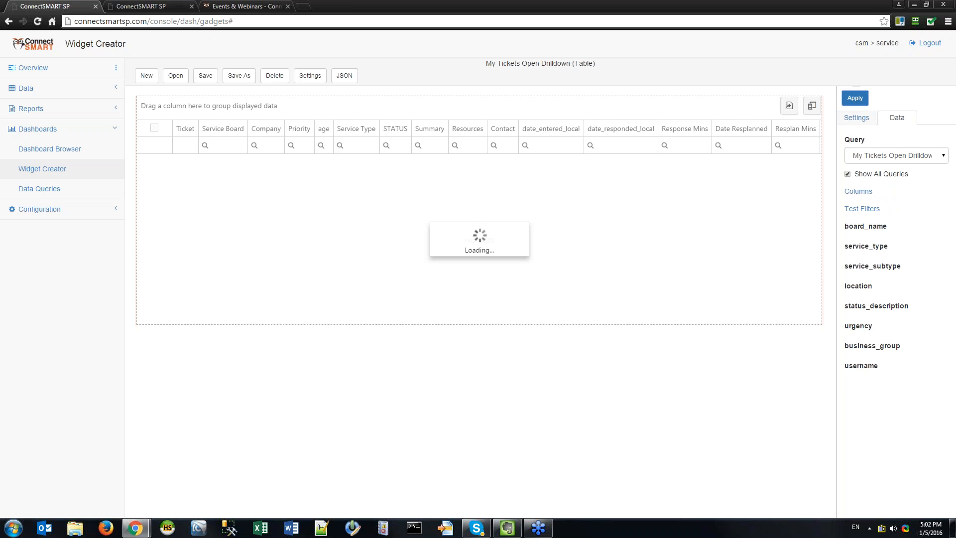
pyautogui.click(870, 209)
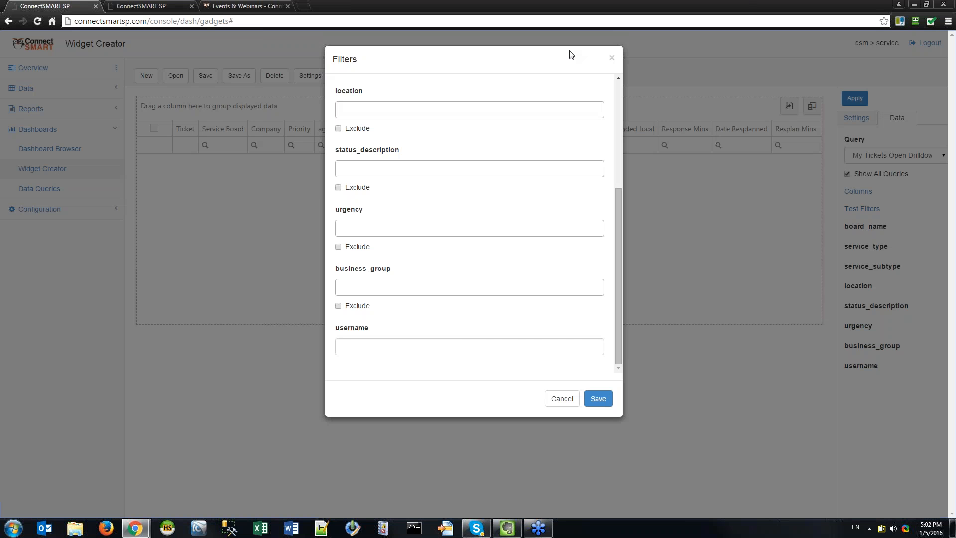
pyautogui.click(387, 348)
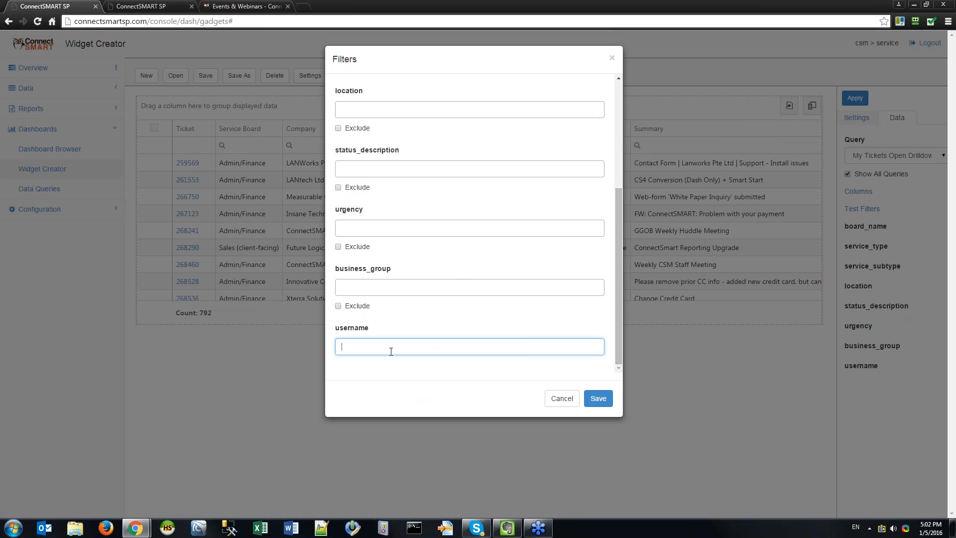
pyautogui.press('Return')
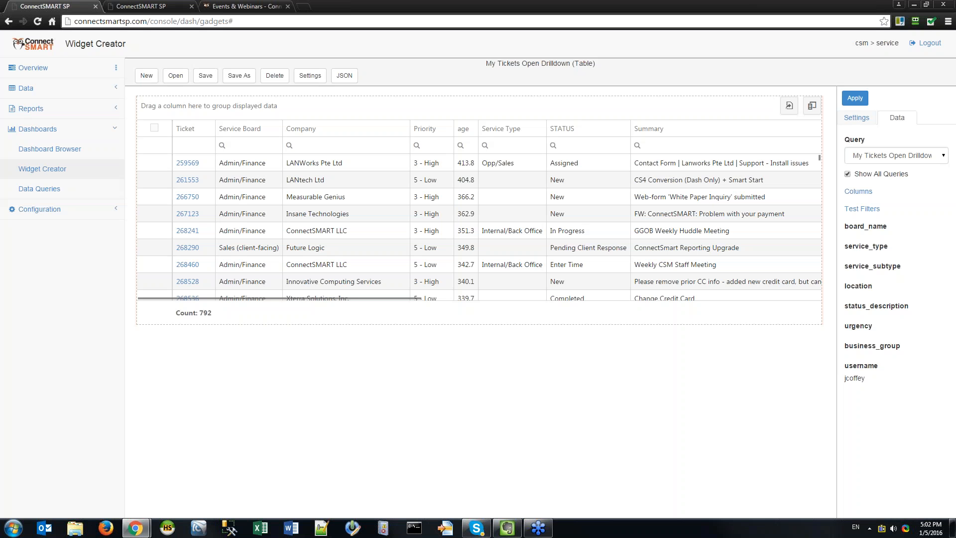
pyautogui.click(855, 98)
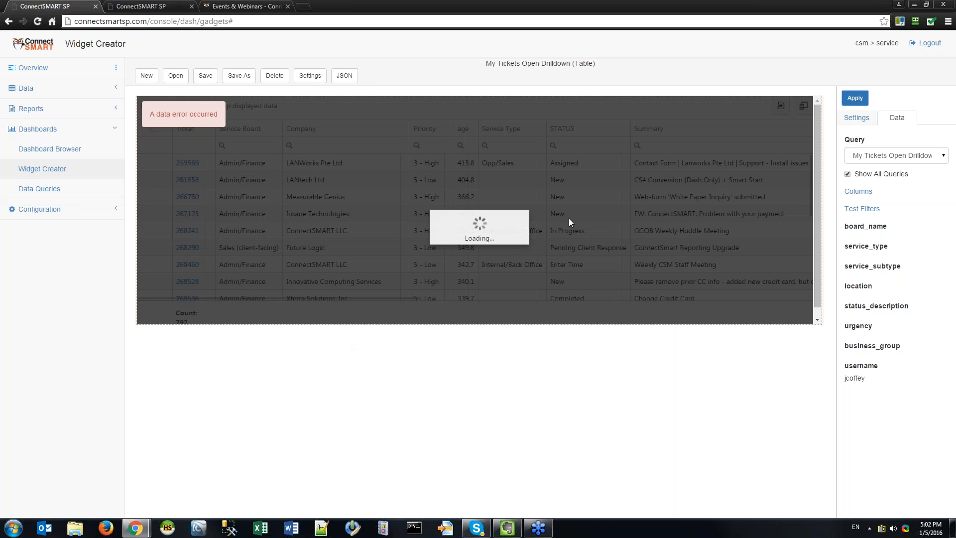
# Wrap the username filter in single quotes, save, and reapply so 121 tickets list.
pyautogui.click(861, 208)
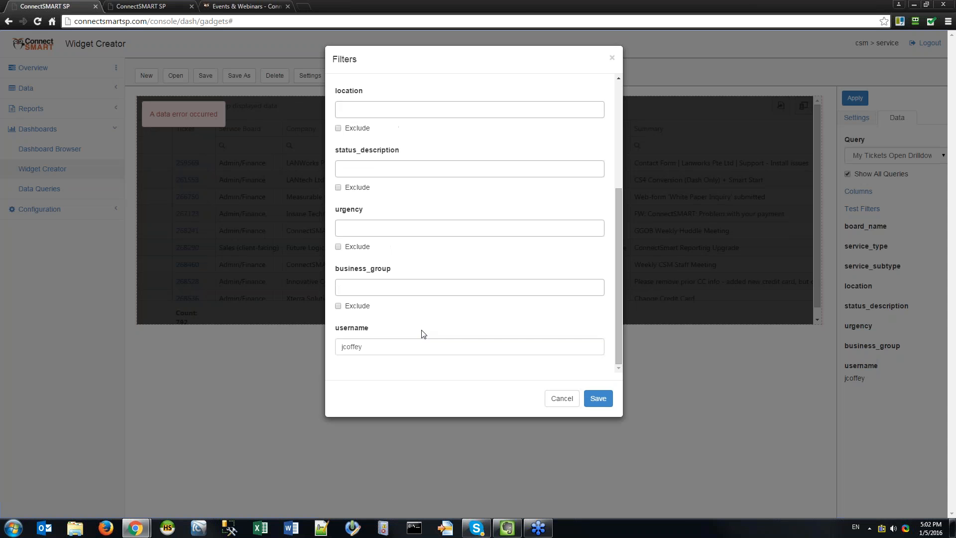
pyautogui.write("'")
pyautogui.press('Home')
pyautogui.write("'")
pyautogui.click(602, 401)
pyautogui.click(852, 97)
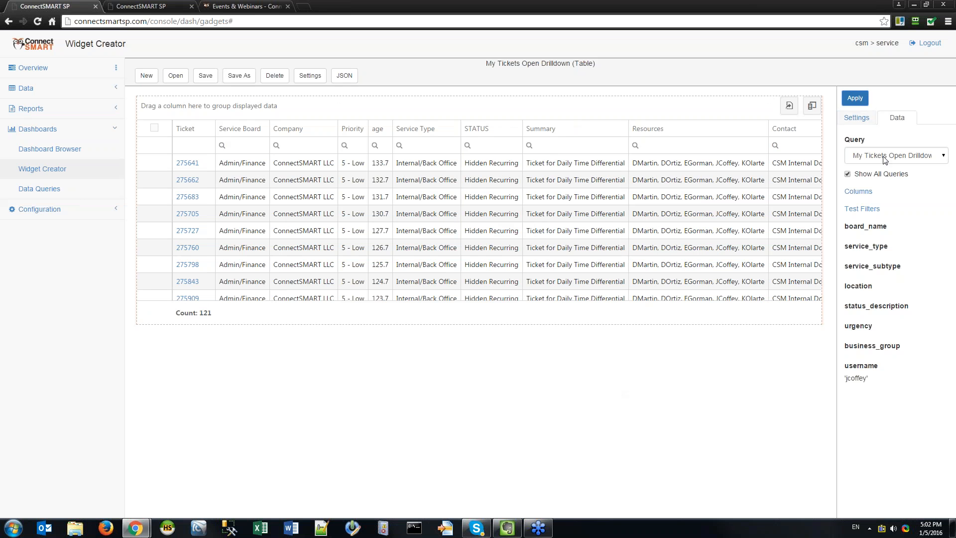
# Highlight the quoted username filter, select ticket rows 275641, 275705, 275662, 275798, then open saved widgets.
pyautogui.click(863, 378)
pyautogui.moveTo(867, 378); pyautogui.dragTo(844, 378)
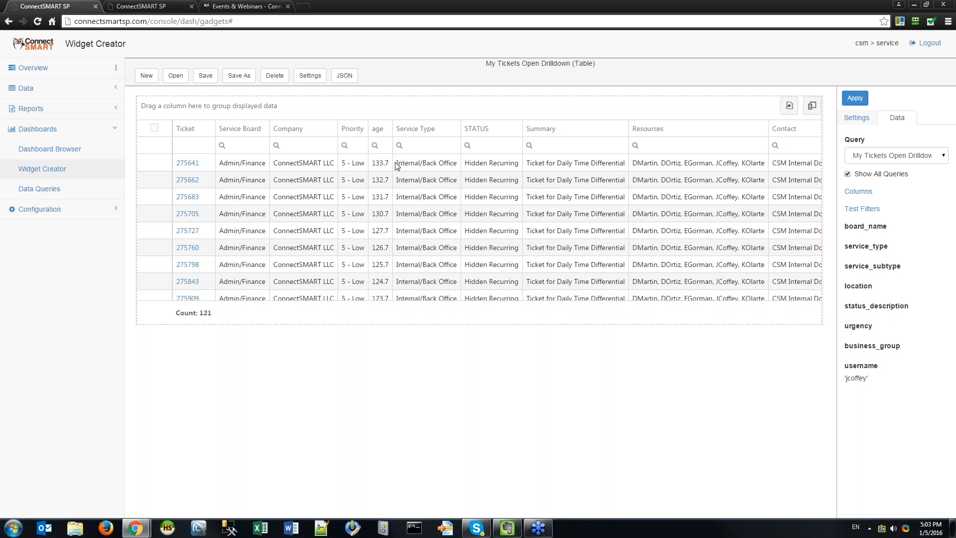
pyautogui.click(406, 168)
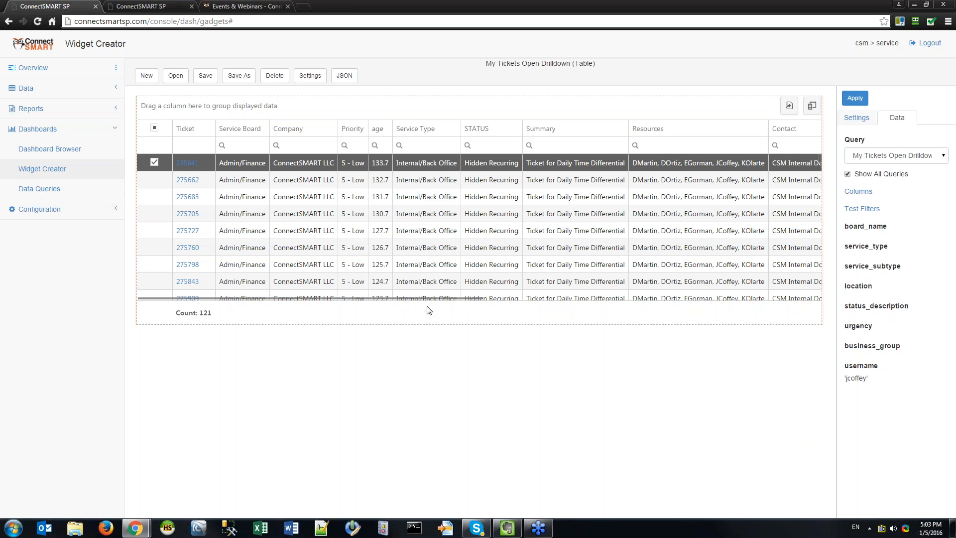
pyautogui.click(429, 215)
pyautogui.click(418, 168)
pyautogui.click(233, 180)
pyautogui.click(236, 219)
pyautogui.click(240, 266)
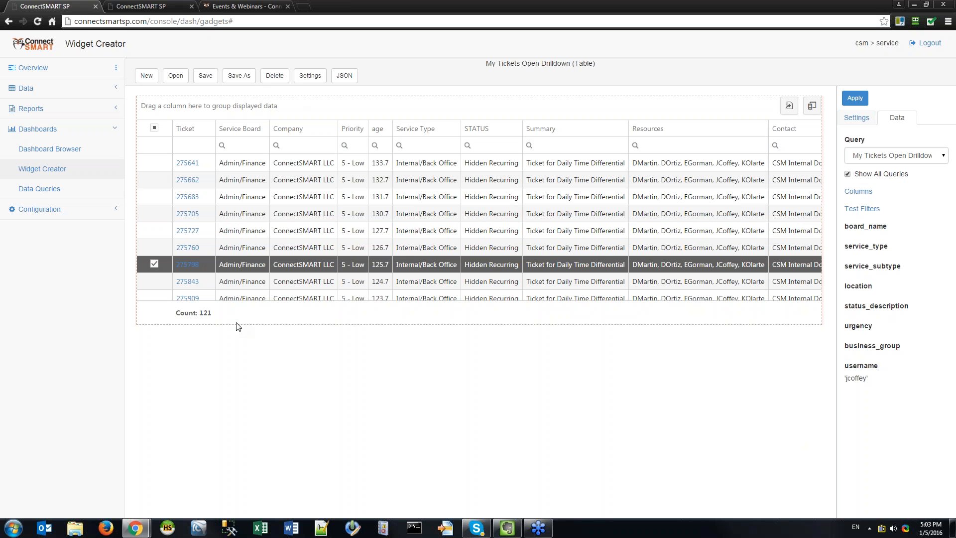
pyautogui.click(176, 76)
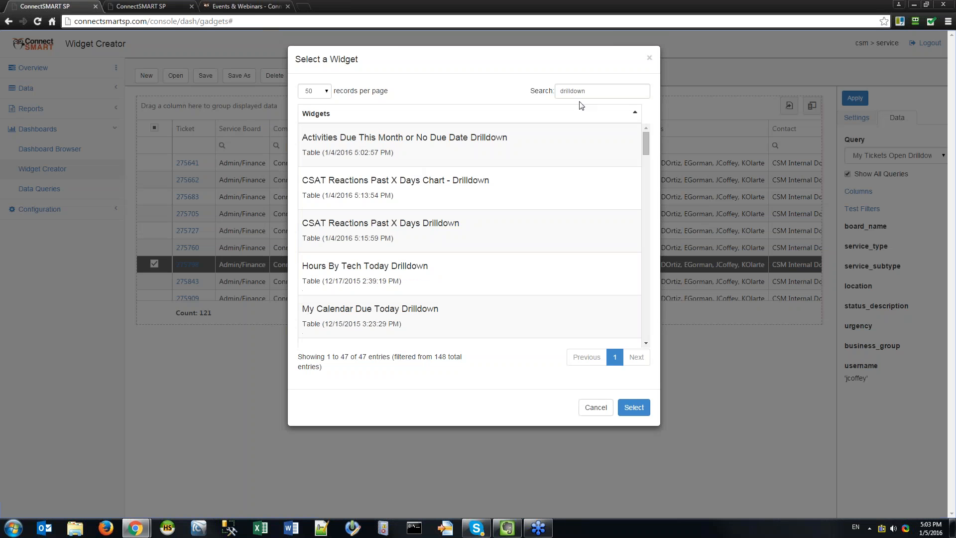
# Search the saved widgets for 'my tickets', then broaden it to 'my ticket'.
pyautogui.doubleClick(582, 86)
pyautogui.write('my tickts')
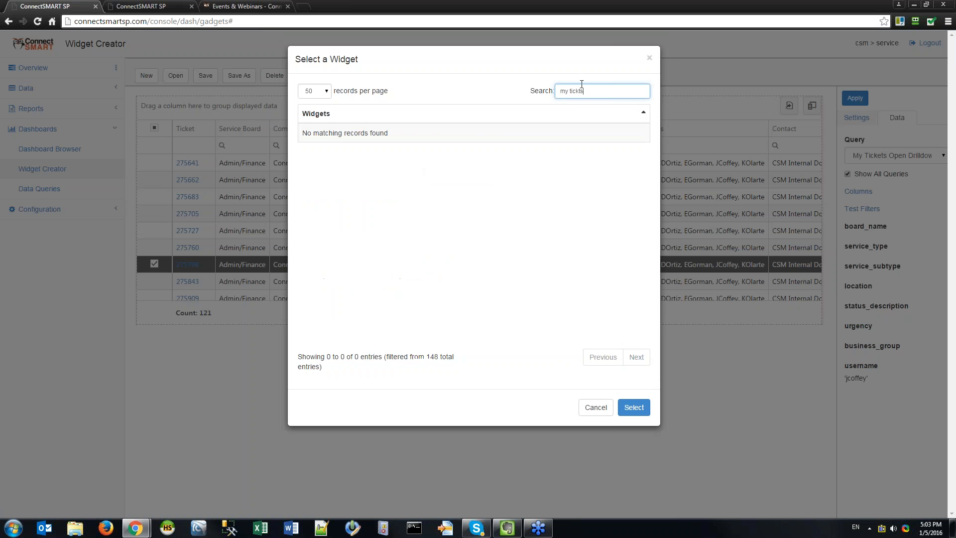
pyautogui.press('BackSpace')
pyautogui.press('BackSpace')
pyautogui.press('BackSpace')
pyautogui.write('ets')
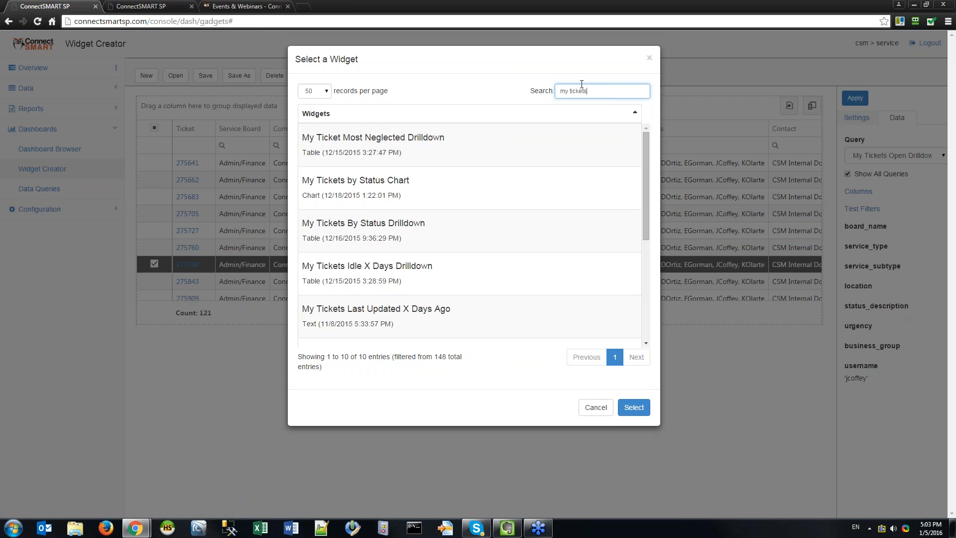
pyautogui.scroll(-5, 551, 180)
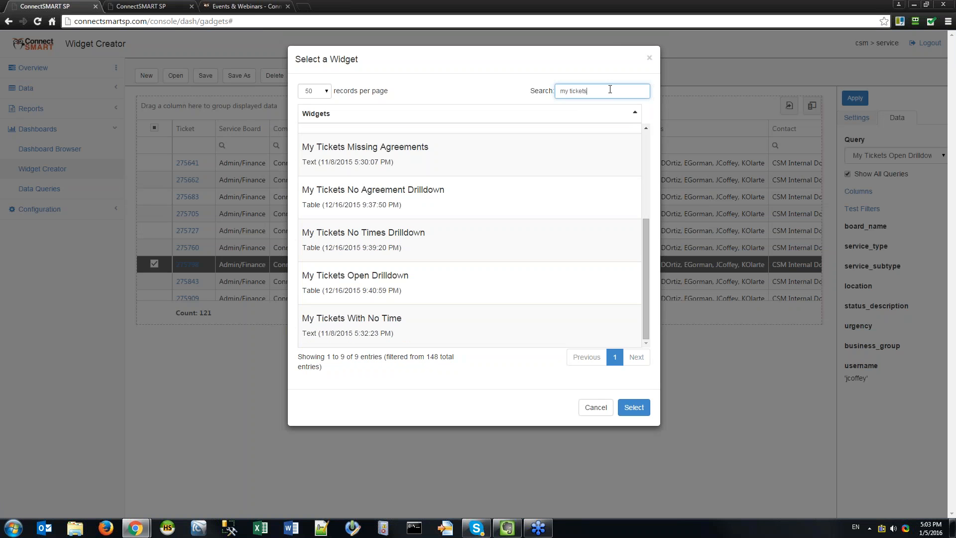
pyautogui.scroll(1, 520, 196)
pyautogui.scroll(2, 521, 198)
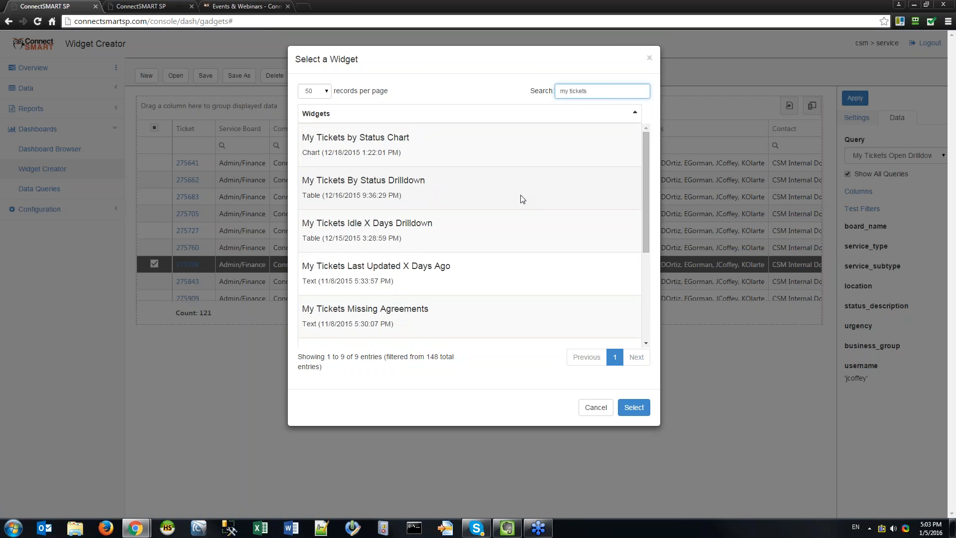
pyautogui.hotkey('ctrl', 'BackSpace')
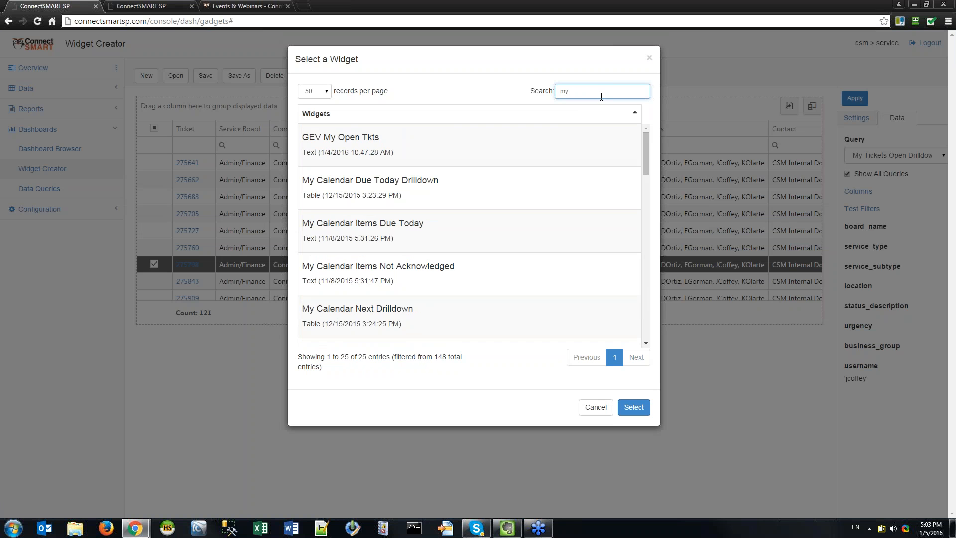
pyautogui.write('ticket')
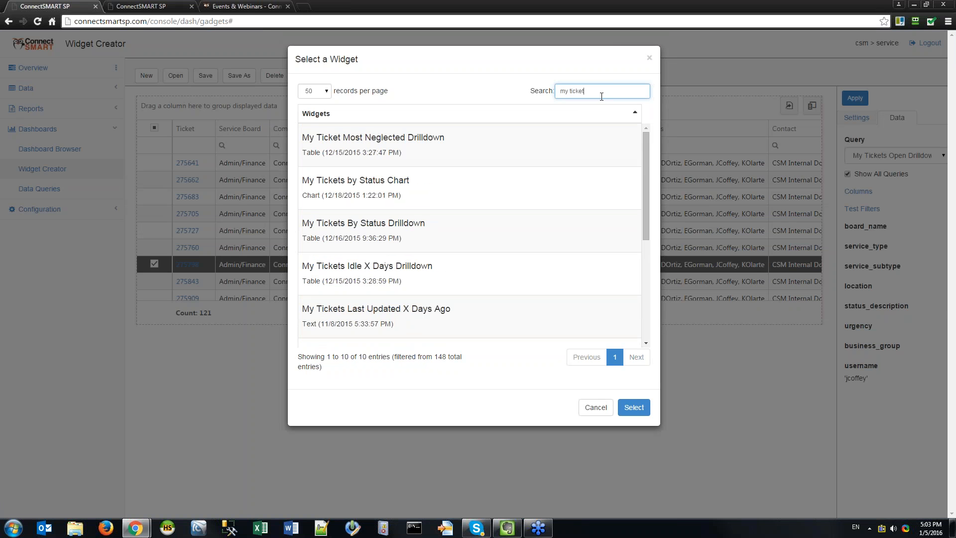
pyautogui.moveTo(649, 145); pyautogui.dragTo(620, 84)
# Change the search to 'my open' and load My Open Tickets Count.
pyautogui.doubleClick(577, 91)
pyautogui.write('open')
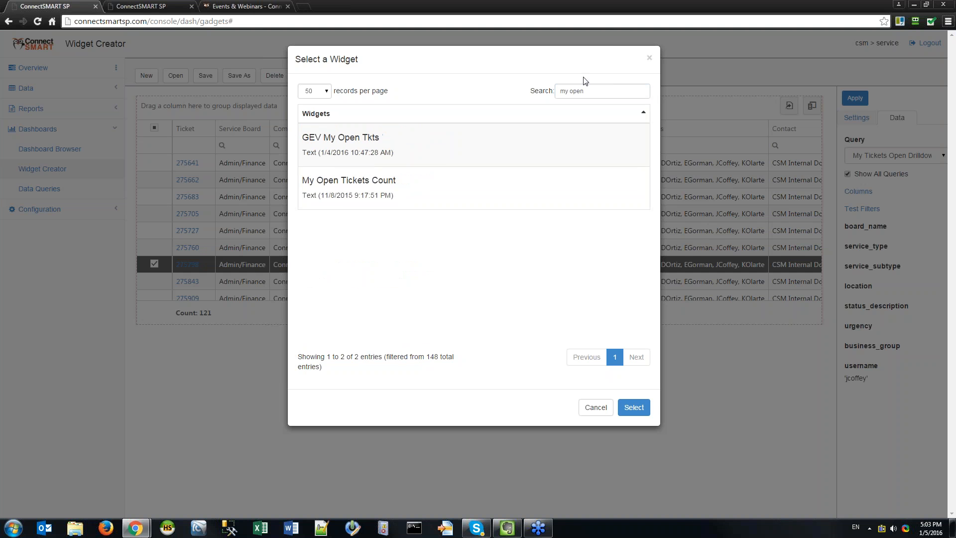
pyautogui.click(537, 194)
pyautogui.click(634, 407)
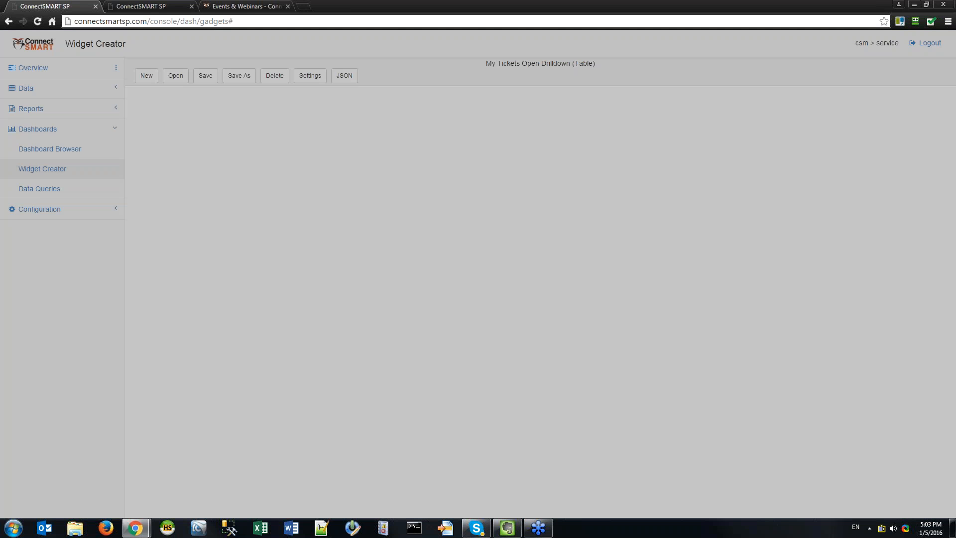
# Add a quoted username test filter so the count drops to 121, then open and close its drilldown.
pyautogui.click(892, 125)
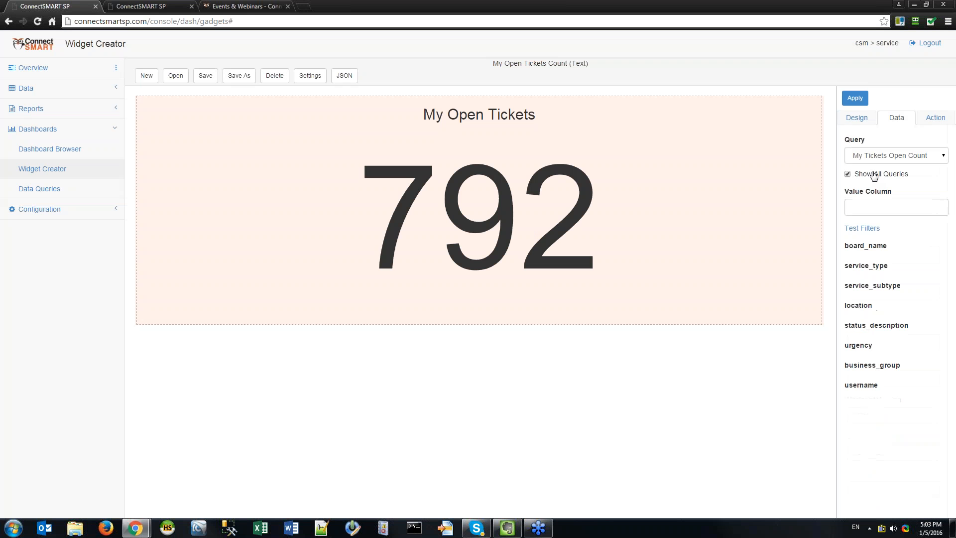
pyautogui.click(866, 228)
pyautogui.click(388, 346)
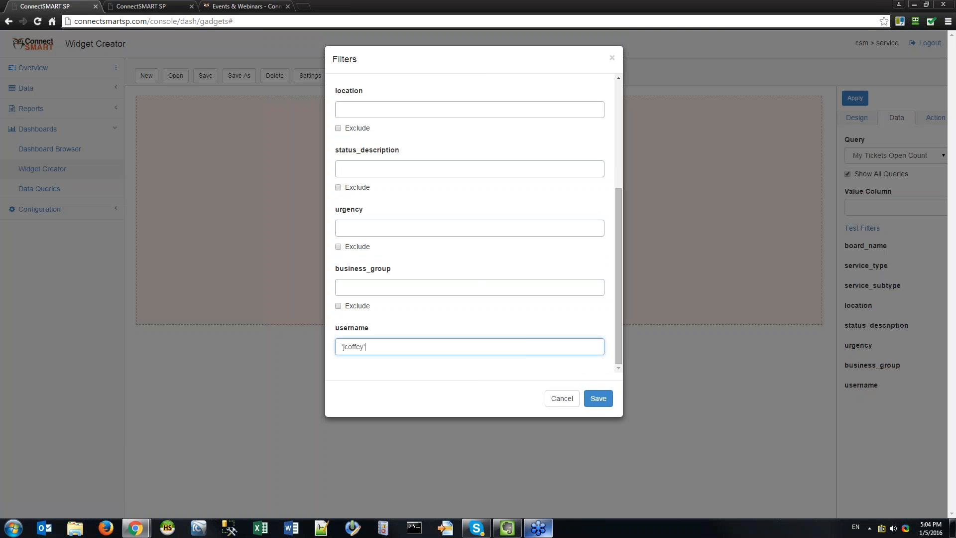
pyautogui.click(597, 399)
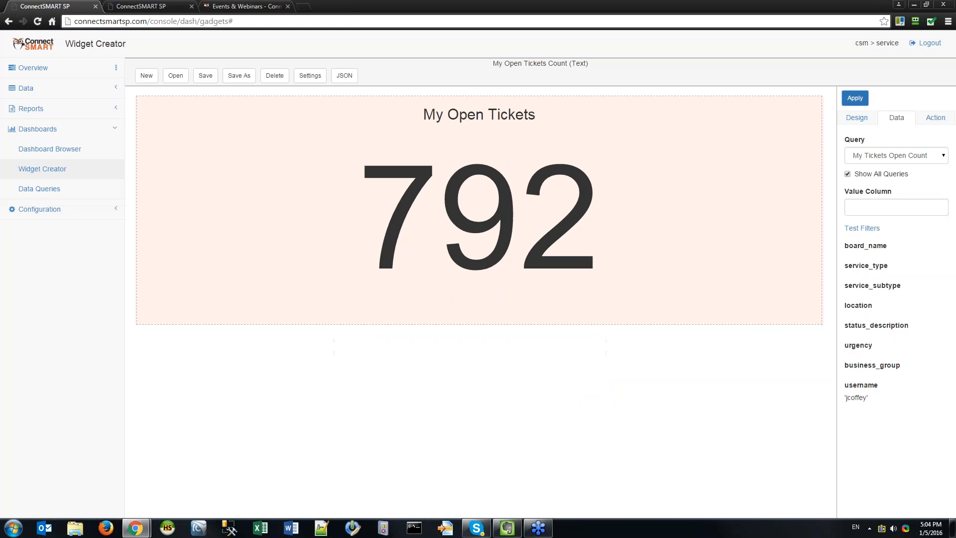
pyautogui.click(475, 200)
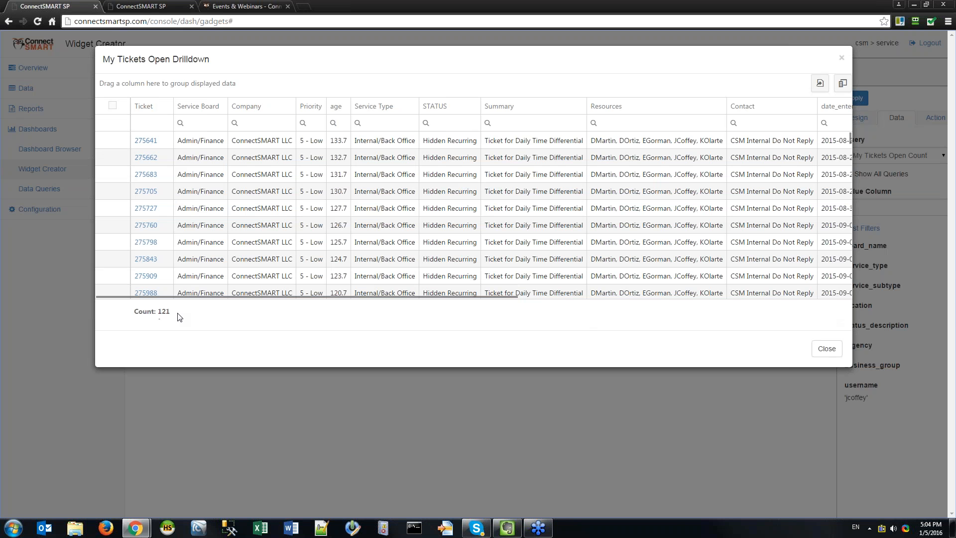
pyautogui.click(841, 58)
# Search the saved widgets for 'drilldown' and load My Tickets Open Drilldown.
pyautogui.click(176, 75)
pyautogui.tripleClick(604, 90)
pyautogui.write('drilldown')
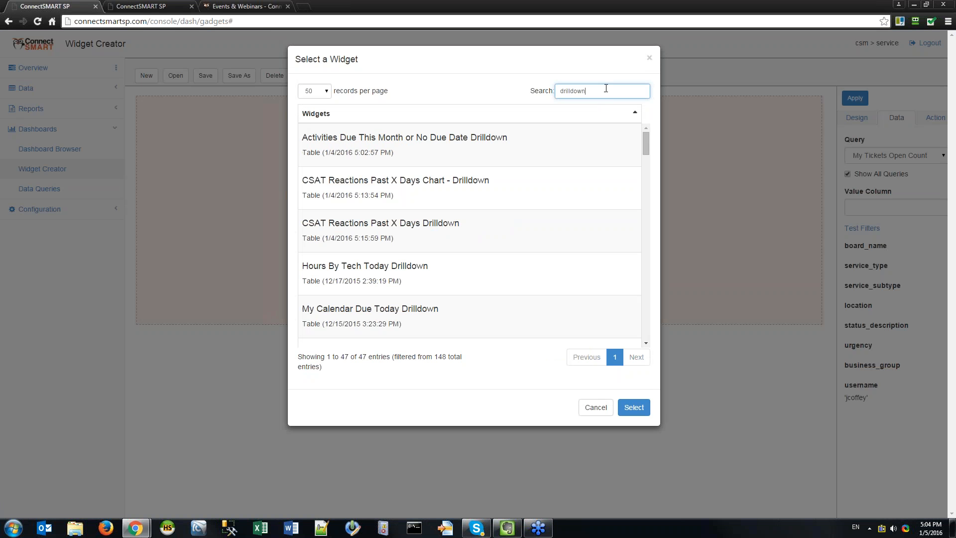
pyautogui.scroll(-4, 524, 274)
pyautogui.scroll(-3, 502, 214)
pyautogui.scroll(-3, 560, 221)
pyautogui.scroll(-6, 562, 220)
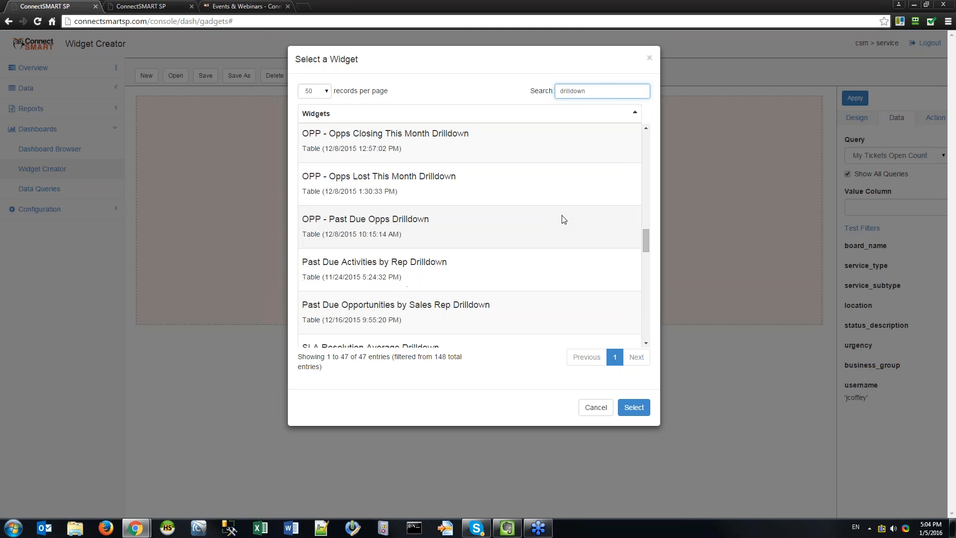
pyautogui.scroll(6, 649, 144)
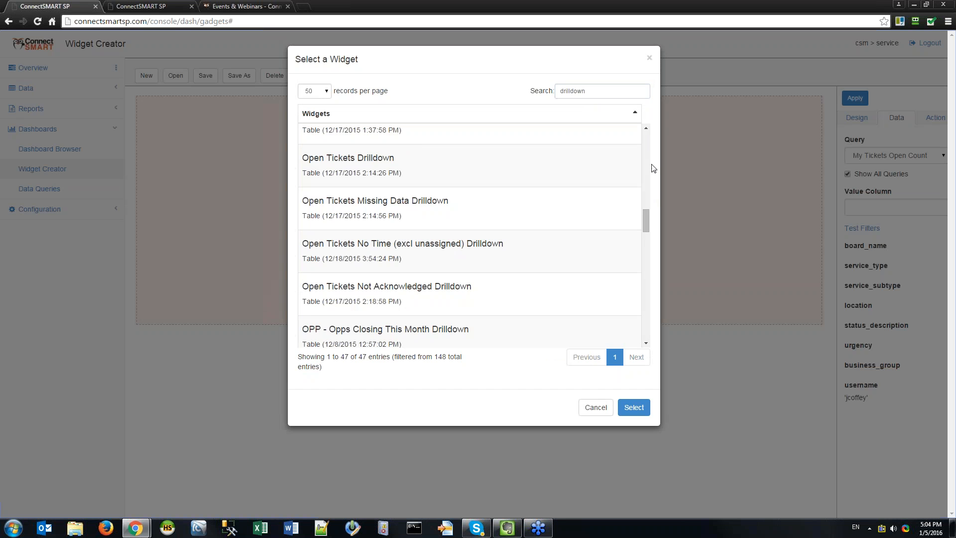
pyautogui.scroll(4, 645, 186)
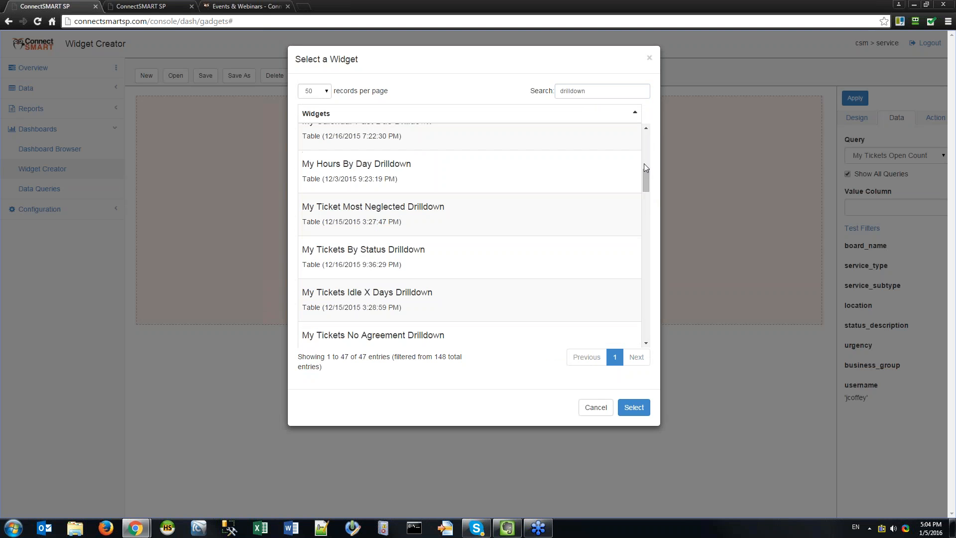
pyautogui.scroll(7, 645, 173)
pyautogui.scroll(-5, 656, 150)
pyautogui.scroll(-6, 657, 180)
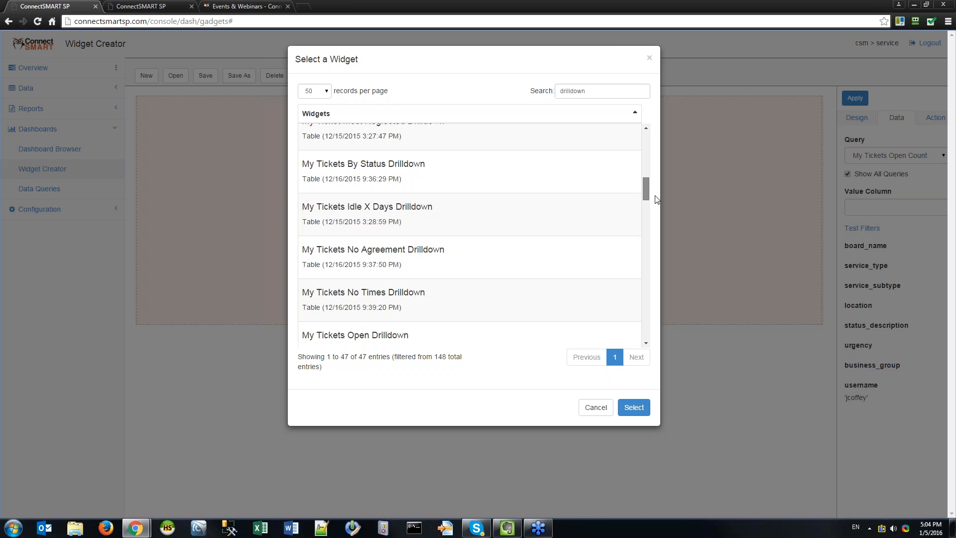
pyautogui.click(610, 234)
pyautogui.click(559, 275)
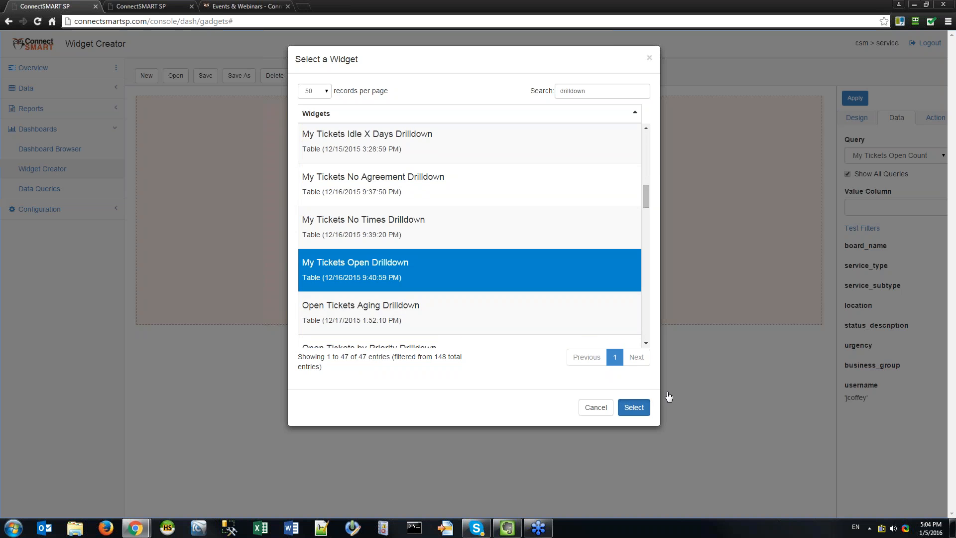
pyautogui.click(633, 408)
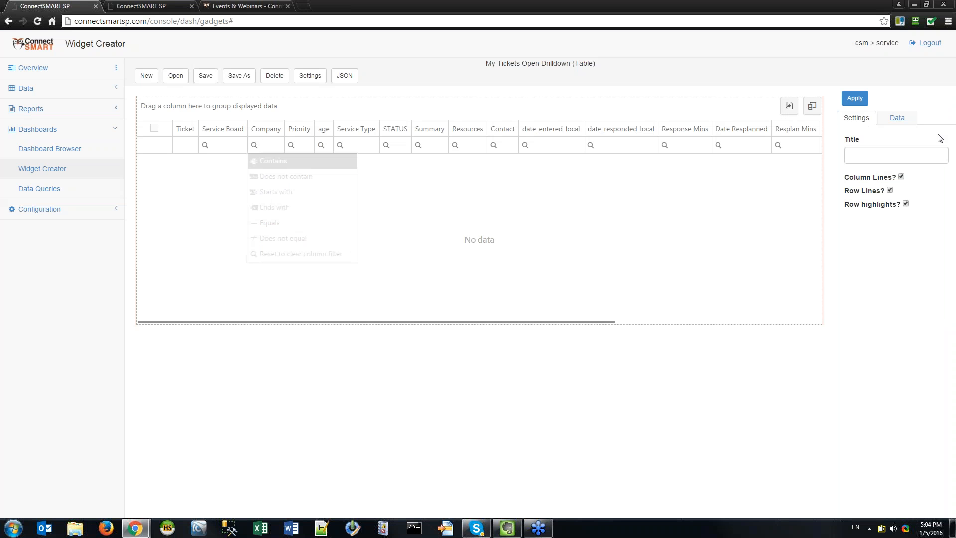
# Open the Data settings and then the Columns list of the drilldown table.
pyautogui.click(897, 117)
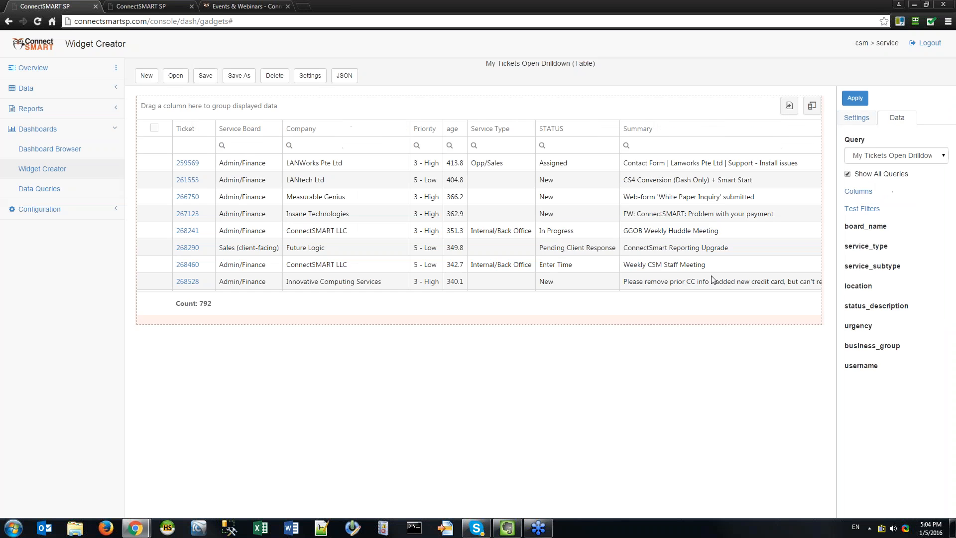
pyautogui.click(858, 191)
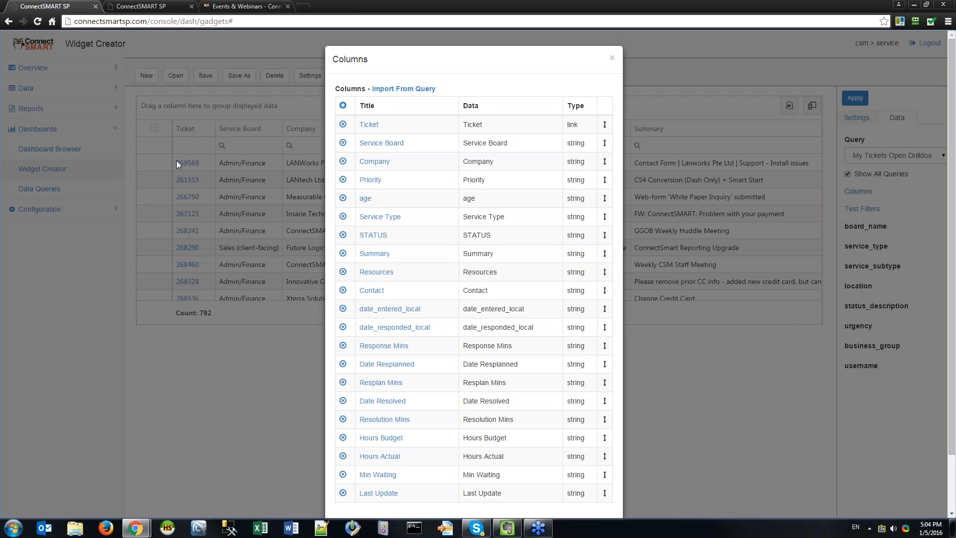
# Set the Ticket column's type to link, after briefly trying string.
pyautogui.click(373, 125)
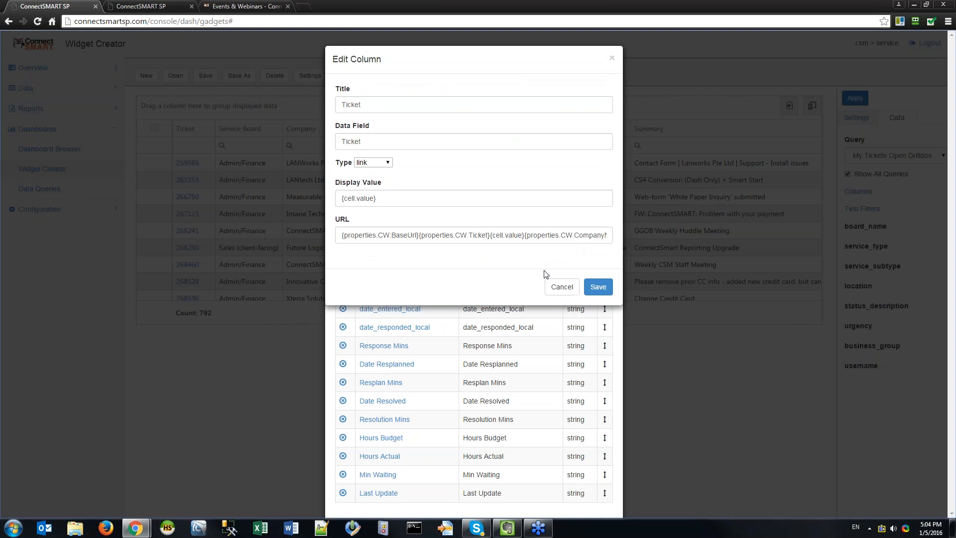
pyautogui.click(385, 164)
pyautogui.click(384, 163)
pyautogui.click(383, 235)
pyautogui.hotkey('ctrl', 'a')
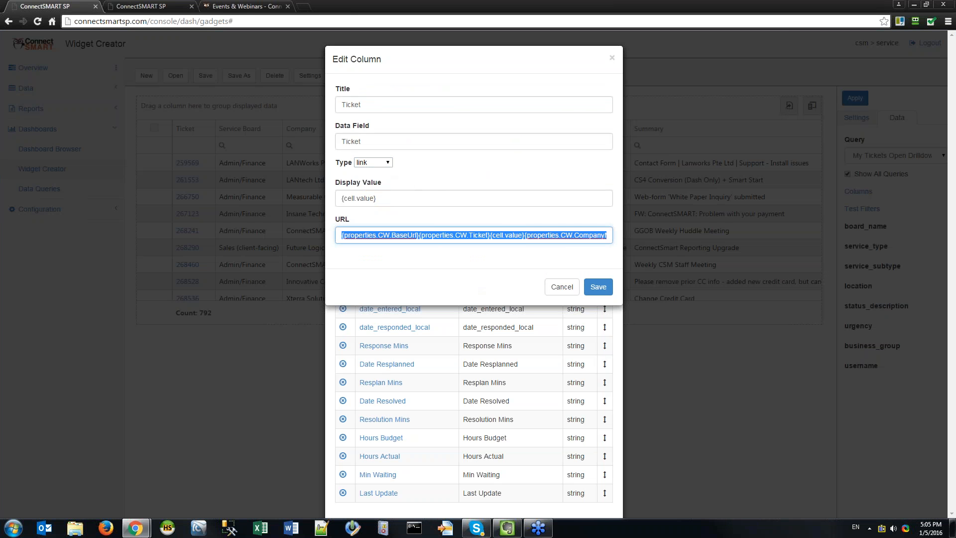
pyautogui.hotkey('alt', 'Tab')
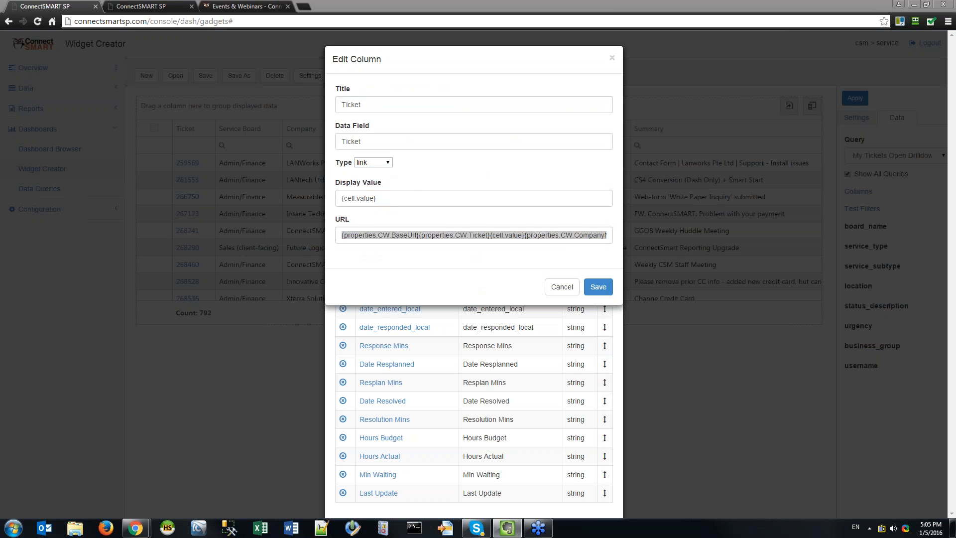
pyautogui.click(365, 225)
pyautogui.click(381, 163)
pyautogui.click(383, 175)
pyautogui.click(382, 163)
pyautogui.click(367, 207)
# Review the Ticket link's URL template and save the column settings.
pyautogui.click(409, 193)
pyautogui.click(457, 235)
pyautogui.click(342, 235)
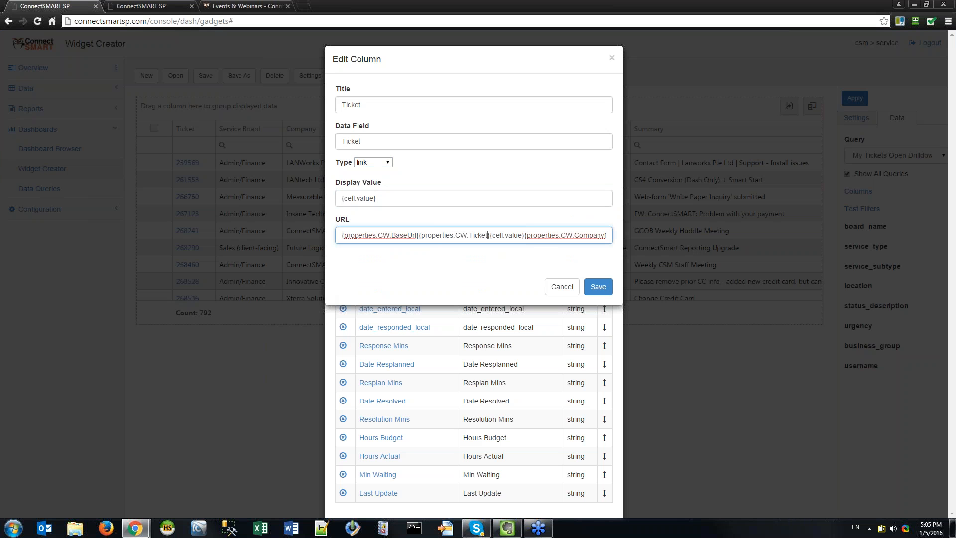
pyautogui.hotkey('shift', 'Right')
pyautogui.hotkey('shift', 'Right')
pyautogui.hotkey('shift', 'Right')
pyautogui.hotkey('shift', 'Right')
pyautogui.hotkey('shift', 'Right')
pyautogui.press('Left')
pyautogui.hotkey('shift', 'Right')
pyautogui.hotkey('shift', 'Right')
pyautogui.hotkey('shift', 'Right')
pyautogui.hotkey('shift', 'Right')
pyautogui.hotkey('shift', 'Right')
pyautogui.hotkey('shift', 'Right')
pyautogui.press('End')
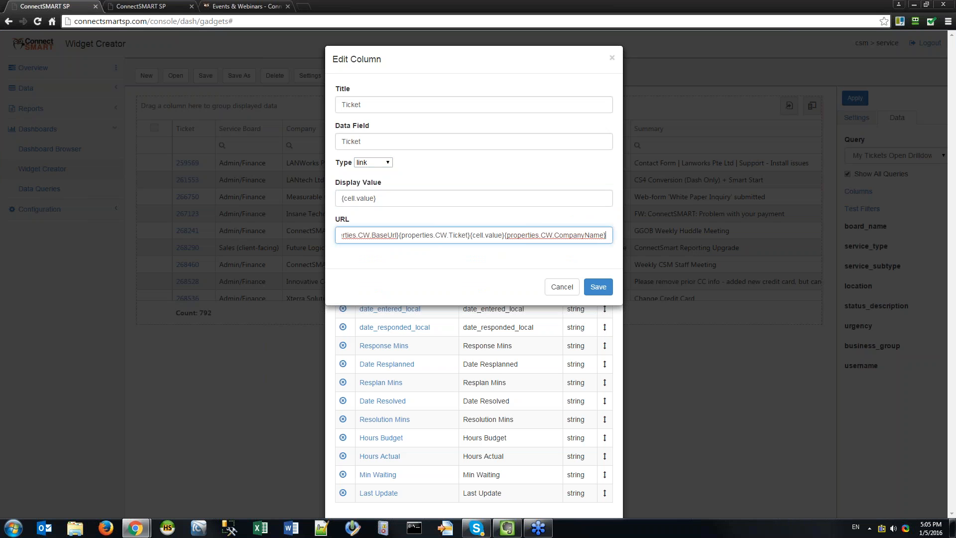
pyautogui.press('Home')
pyautogui.click(598, 286)
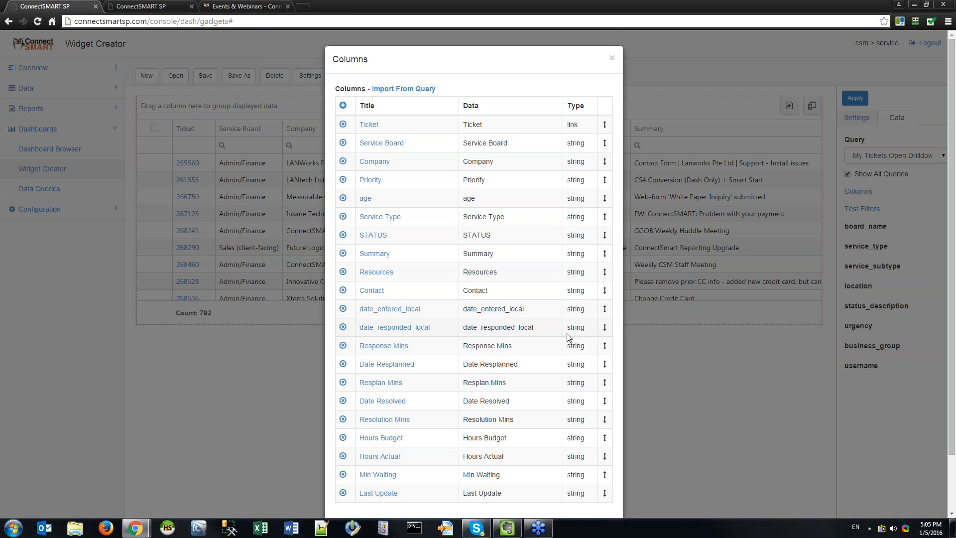
# Recheck the ticket path and cell value in the link URL, then save the column list.
pyautogui.click(368, 125)
pyautogui.click(407, 235)
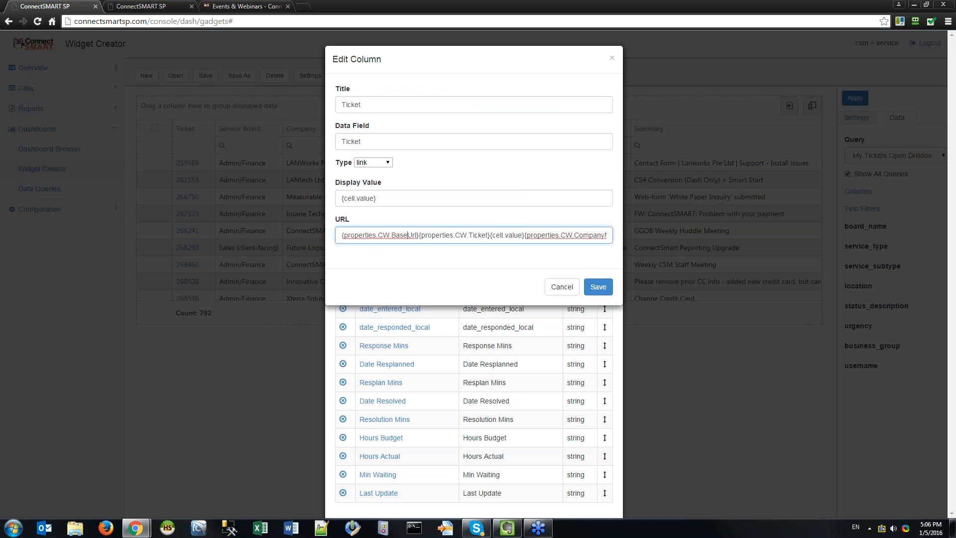
pyautogui.moveTo(455, 235); pyautogui.dragTo(525, 235)
pyautogui.click(526, 234)
pyautogui.click(531, 235)
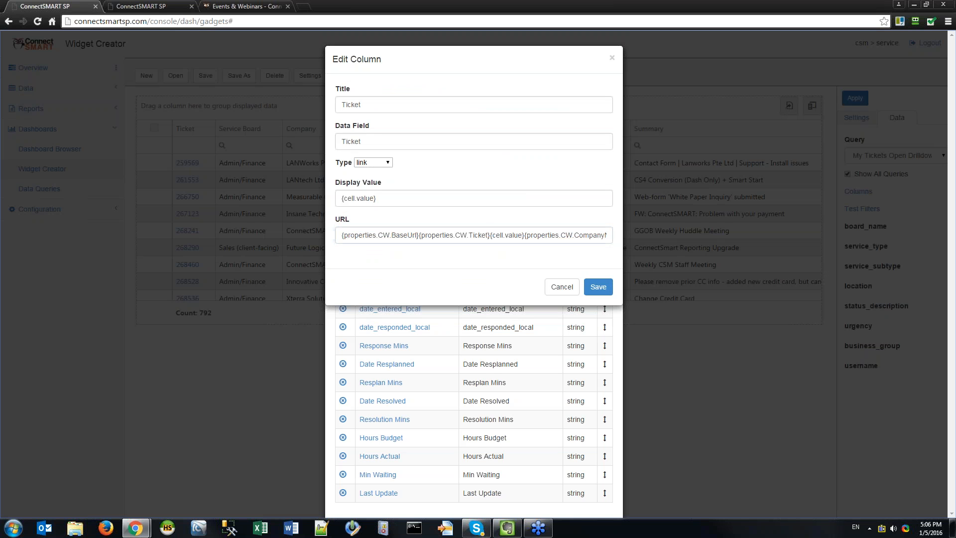
pyautogui.press('End')
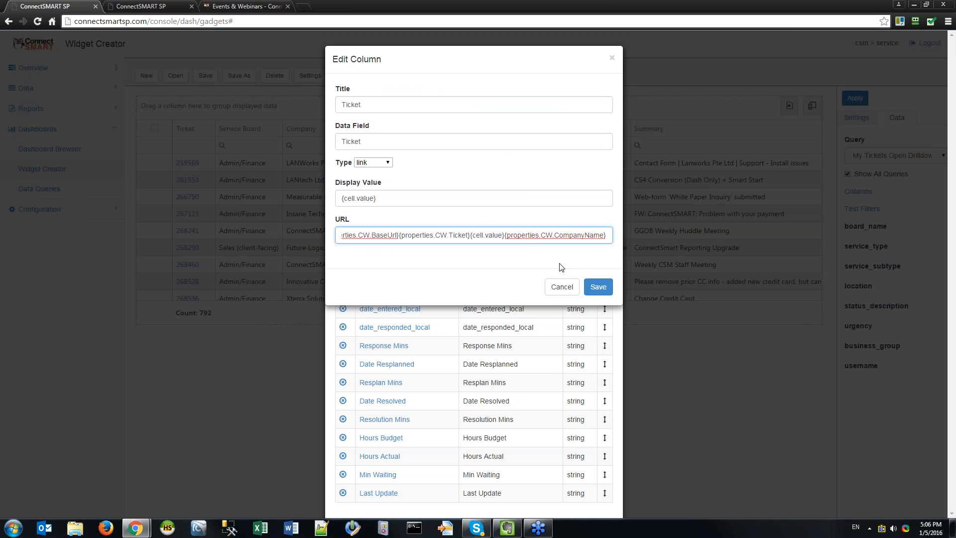
pyautogui.click(599, 287)
pyautogui.click(594, 490)
# Open ticket 259569 in ConnectWise, inspect its routeTo=ServiceFV address, then return to Widget Creator.
pyautogui.click(188, 164)
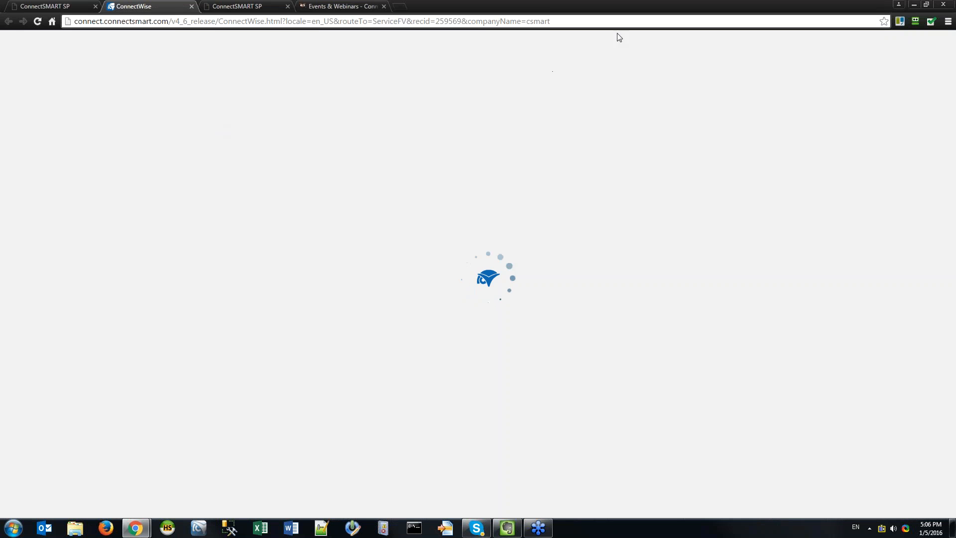
pyautogui.click(579, 21)
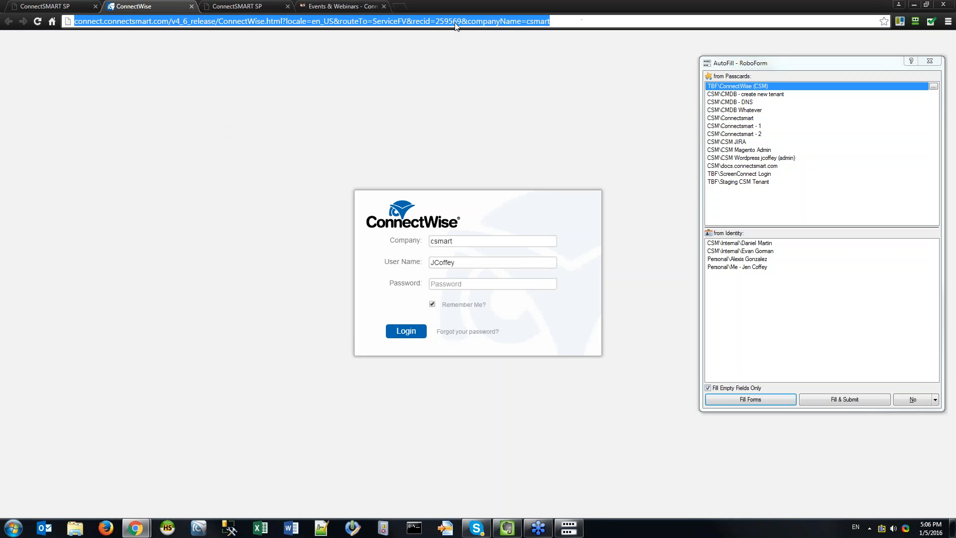
pyautogui.click(453, 21)
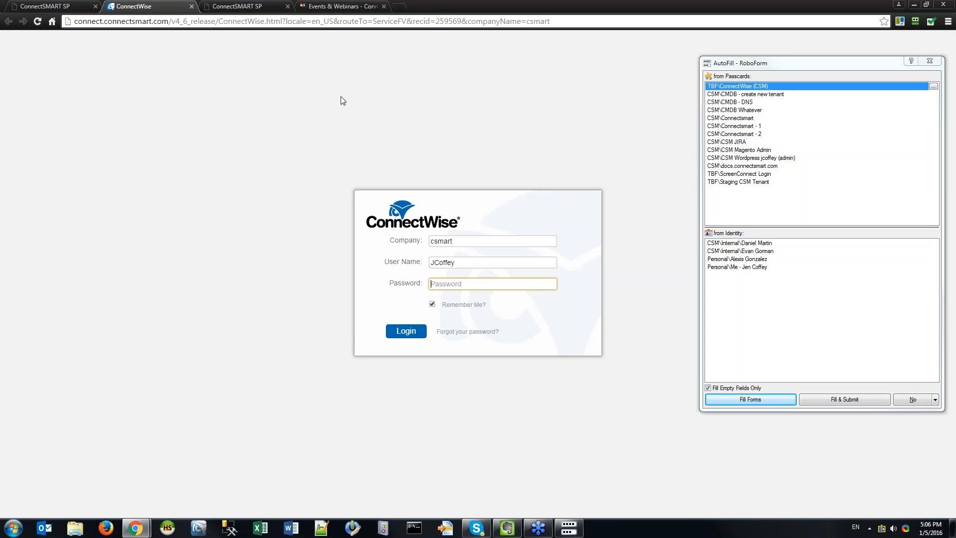
pyautogui.click(614, 20)
pyautogui.click(625, 37)
pyautogui.moveTo(406, 21); pyautogui.dragTo(339, 21)
pyautogui.click(78, 6)
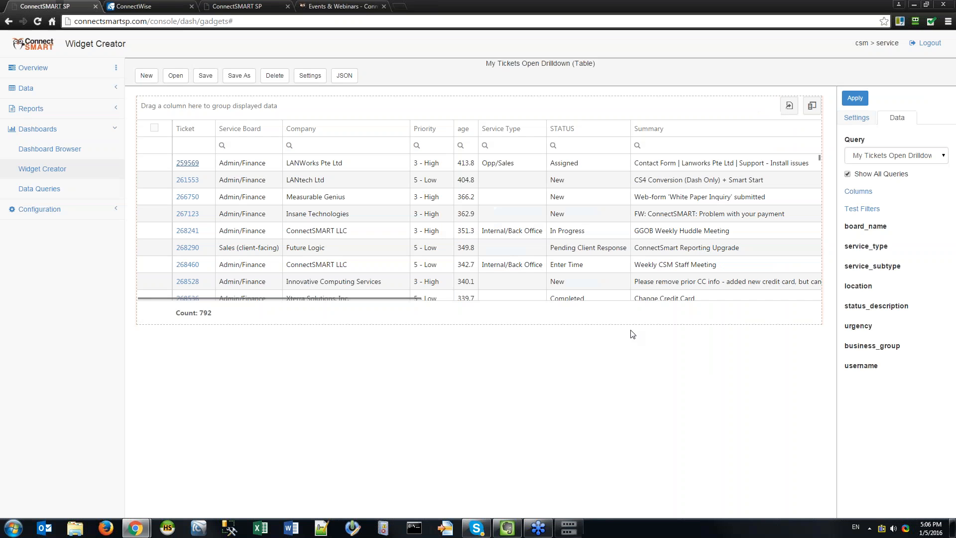
pyautogui.click(858, 191)
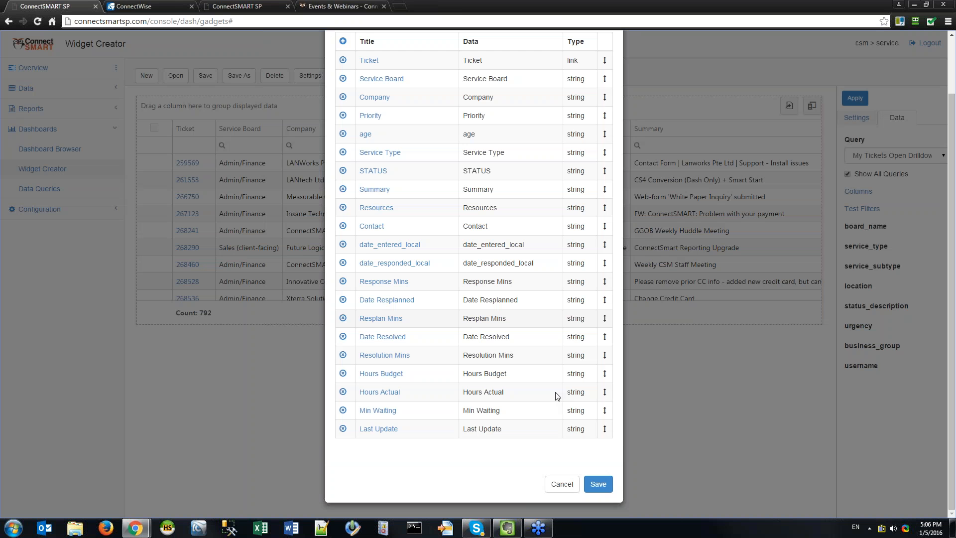
pyautogui.click(369, 60)
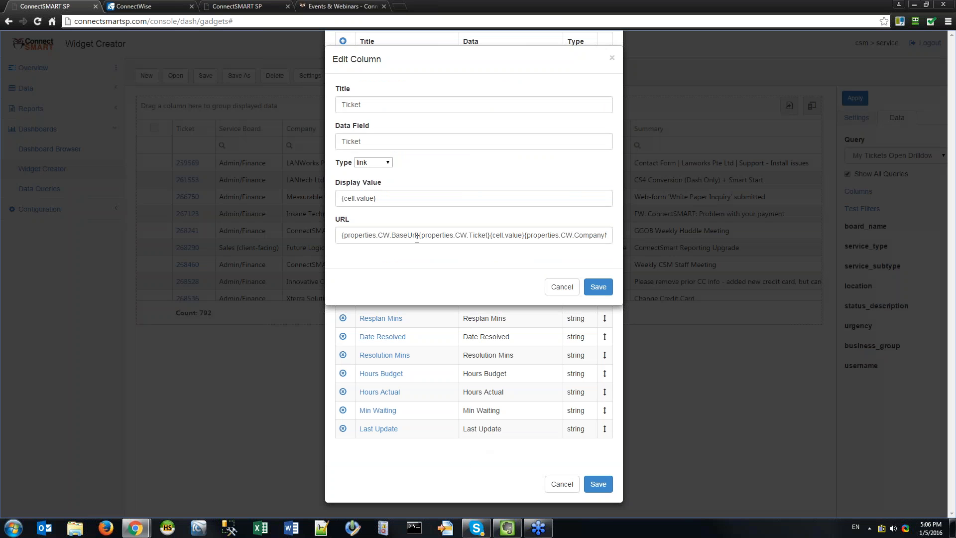
pyautogui.moveTo(419, 235); pyautogui.dragTo(490, 235)
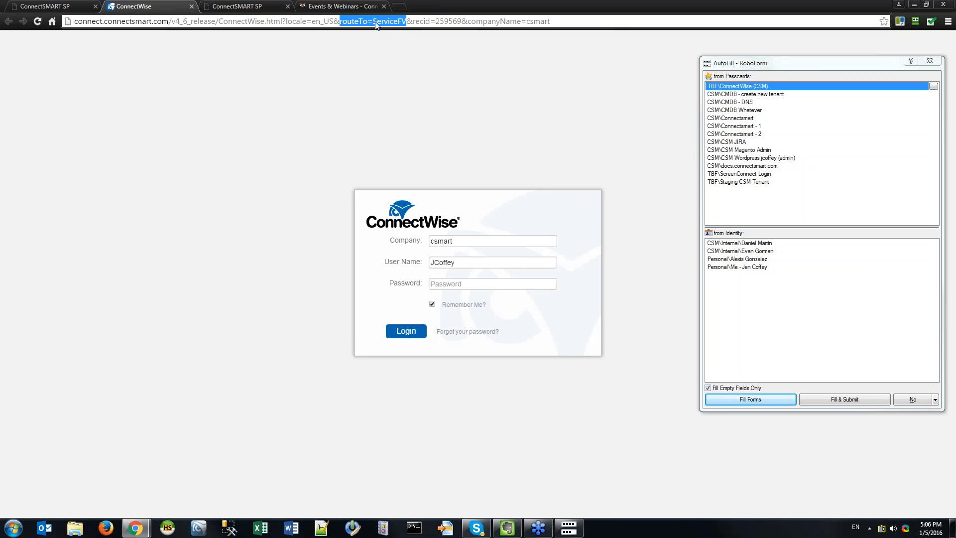
pyautogui.click(379, 23)
pyautogui.moveTo(373, 22); pyautogui.dragTo(462, 21)
pyautogui.click(462, 22)
pyautogui.click(50, 6)
pyautogui.click(492, 235)
pyautogui.press('End')
pyautogui.press('Home')
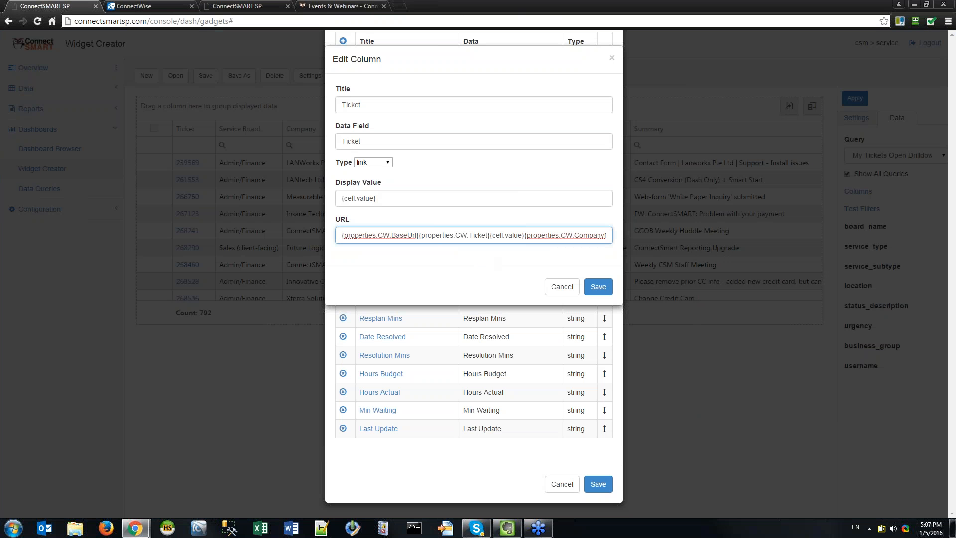
pyautogui.click(598, 286)
pyautogui.click(598, 484)
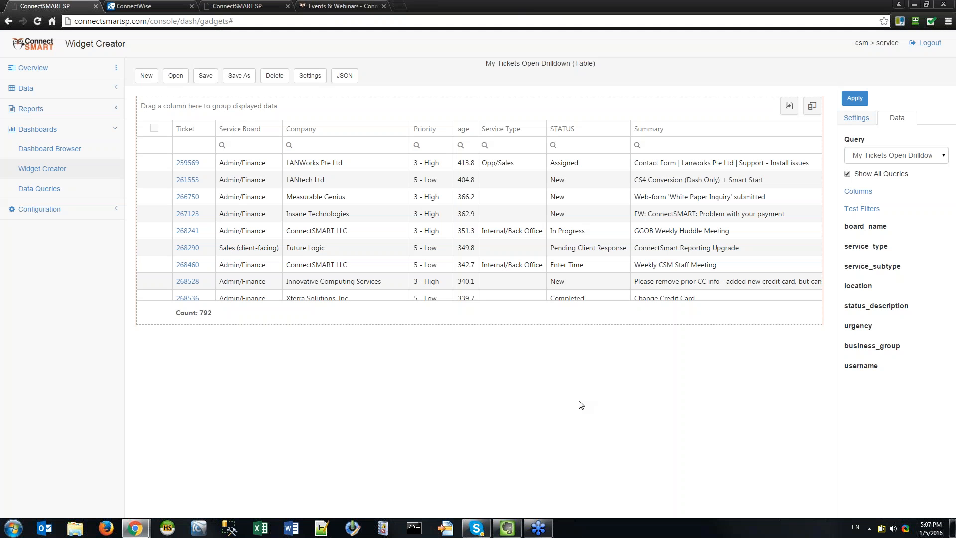
# Go to Overview > Data > Content Stores and open the ConnectSMART store's editor.
pyautogui.click(43, 75)
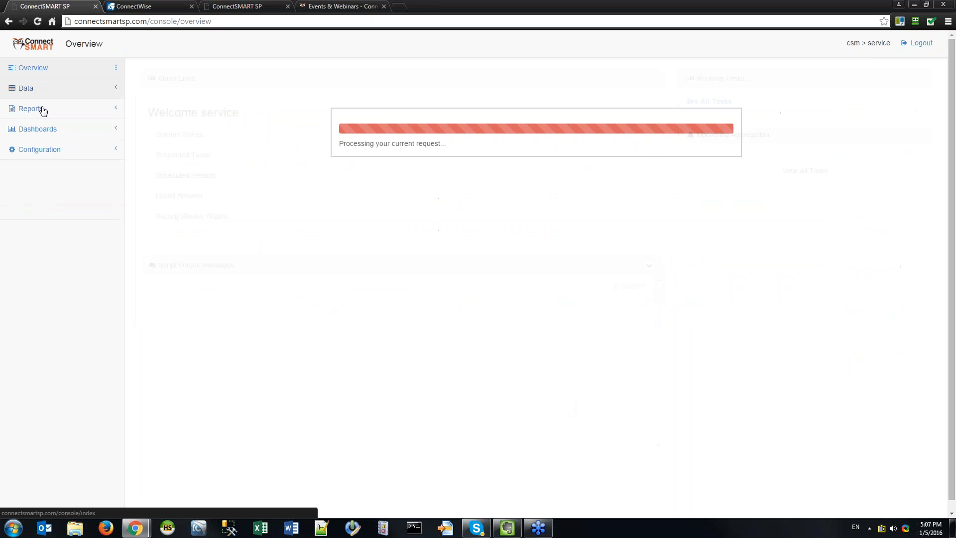
pyautogui.click(39, 90)
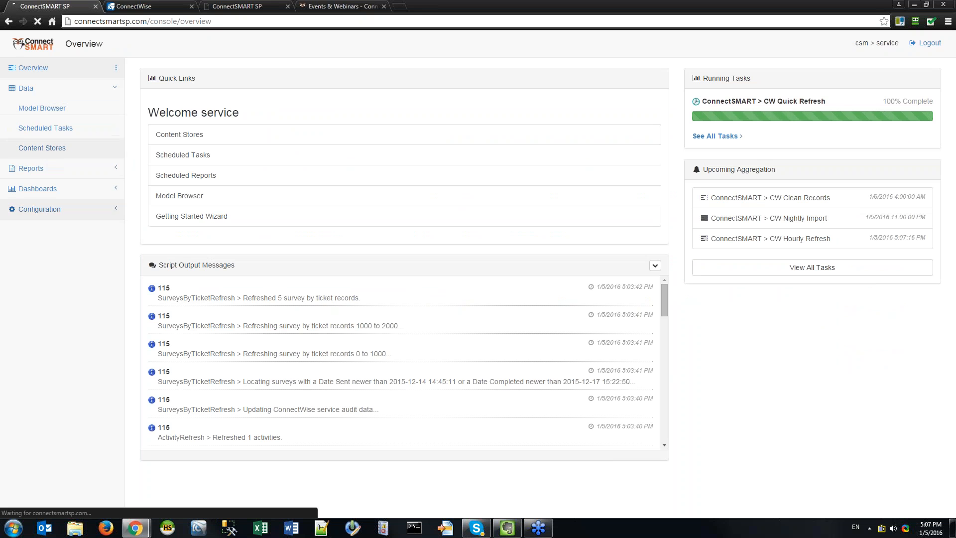
pyautogui.click(46, 150)
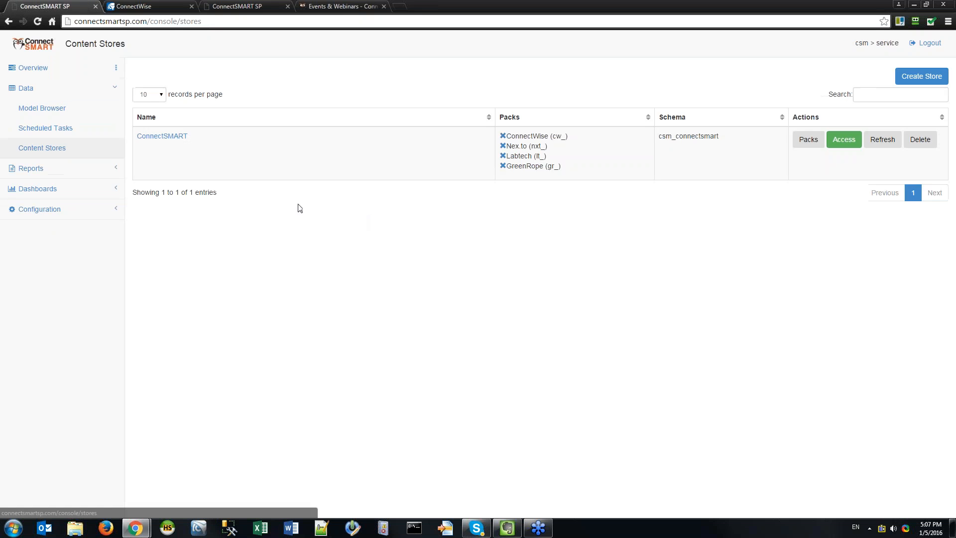
pyautogui.click(170, 136)
# Show the store's Properties tab and review the CW record-type mappings like Ticket.
pyautogui.click(393, 94)
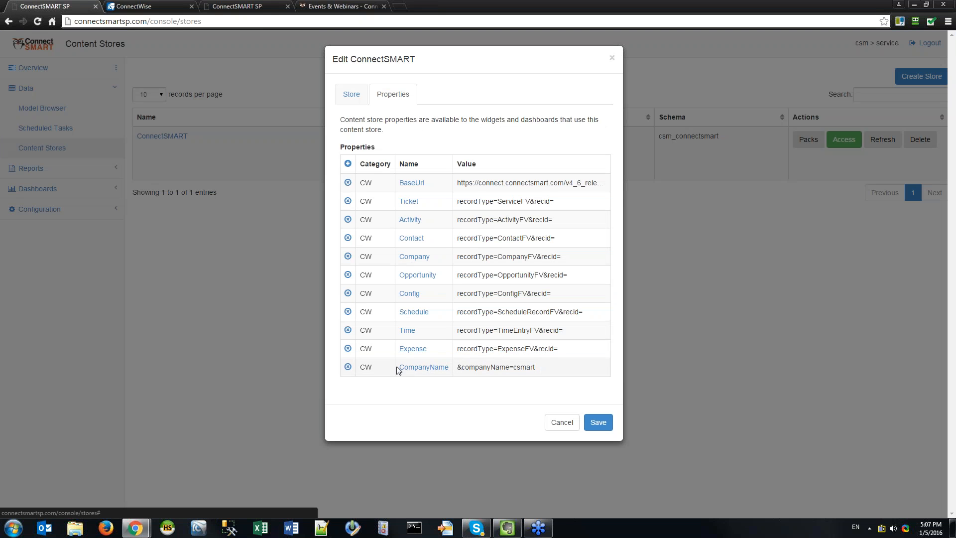
pyautogui.moveTo(567, 376); pyautogui.dragTo(332, 87)
pyautogui.moveTo(341, 119); pyautogui.dragTo(556, 379)
pyautogui.click(556, 379)
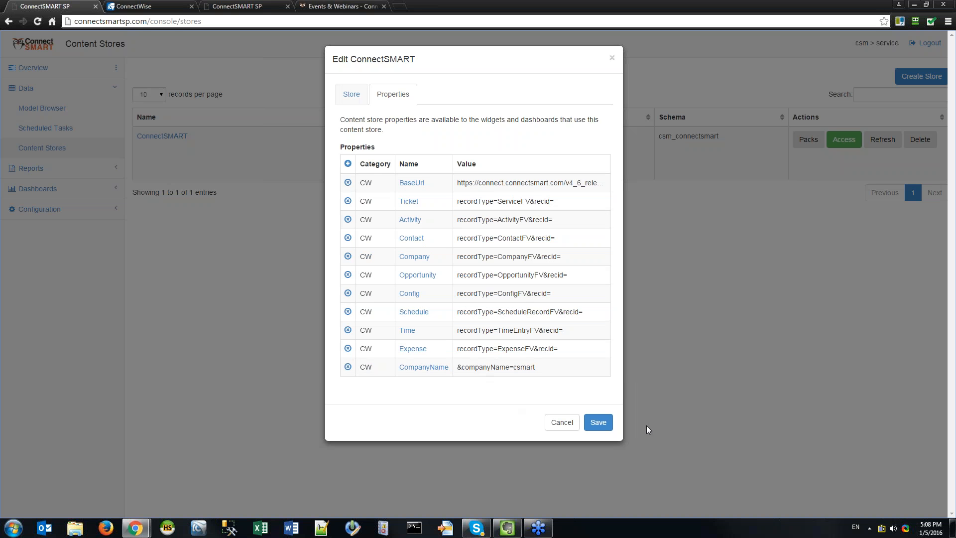
# Save the Edit ConnectSMART dialog so the store's CW properties are kept.
pyautogui.click(597, 422)
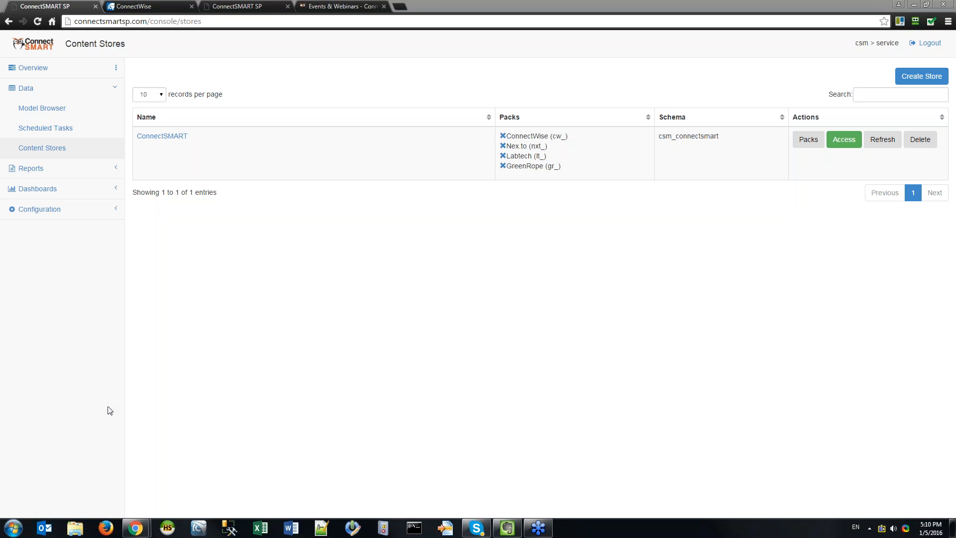
# Open Dashboards > Widget Creator, then move to the documentation's Events & Webinars page search.
pyautogui.click(37, 158)
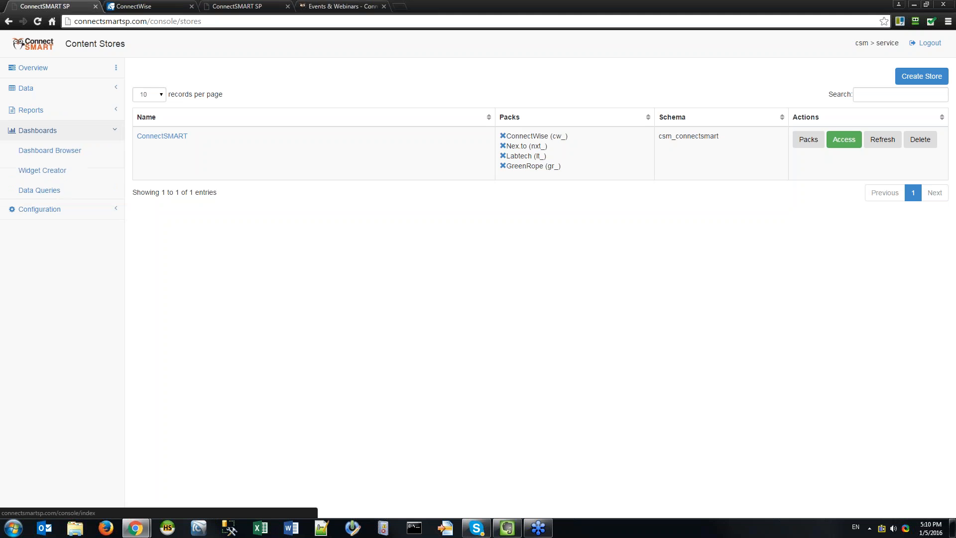
pyautogui.click(45, 169)
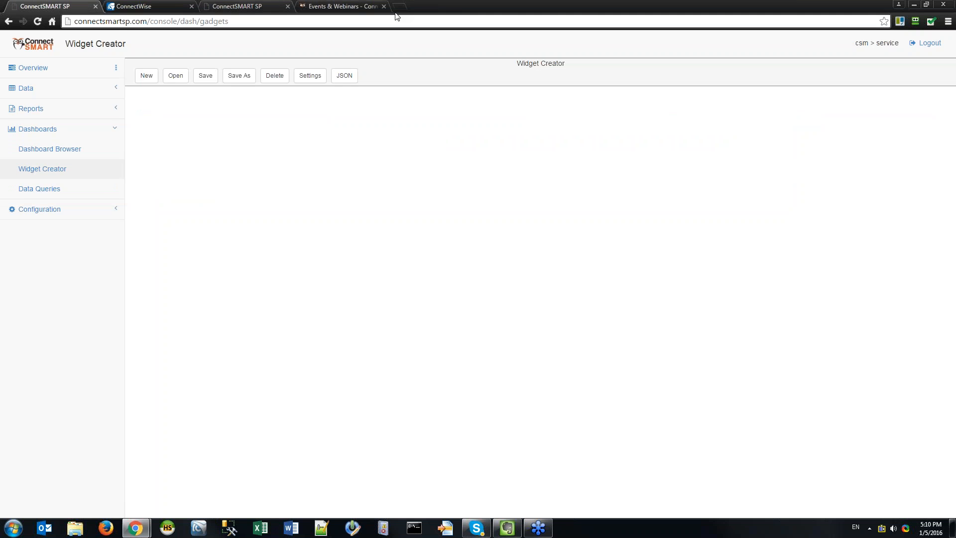
pyautogui.click(344, 6)
pyautogui.click(787, 40)
# Search the docs for 'gallery', open Widget Gallery, and pick Activities Due Next X Days.
pyautogui.write('gallery')
pyautogui.press('Return')
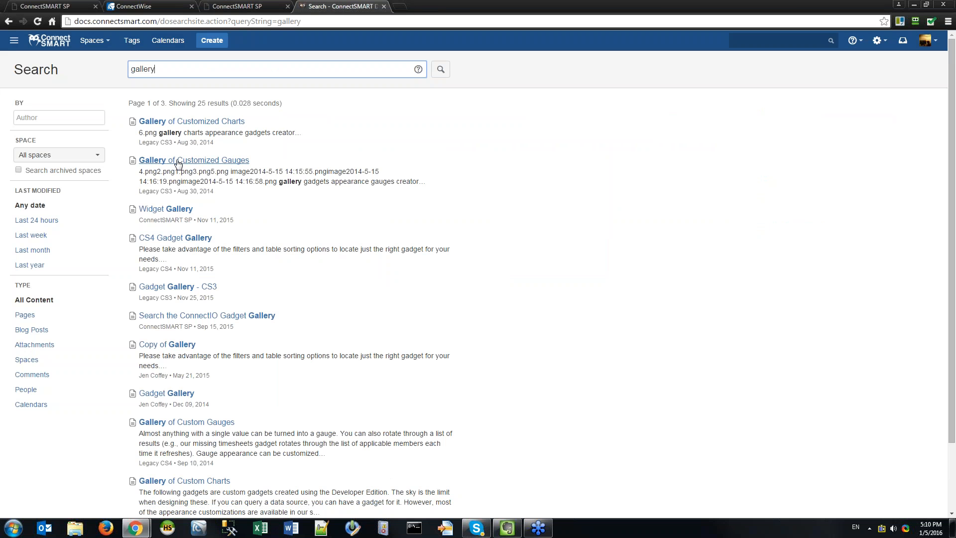
pyautogui.click(166, 209)
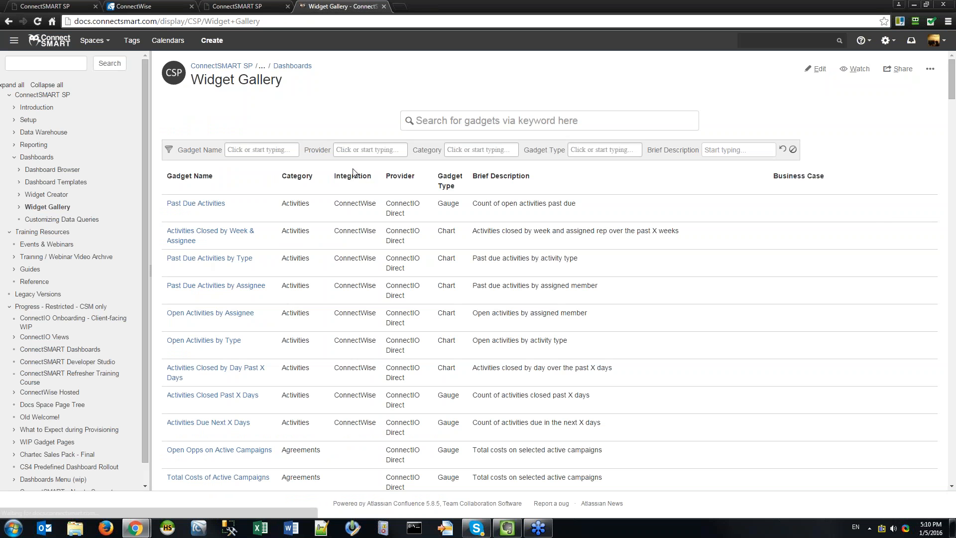
pyautogui.scroll(-4, 871, 218)
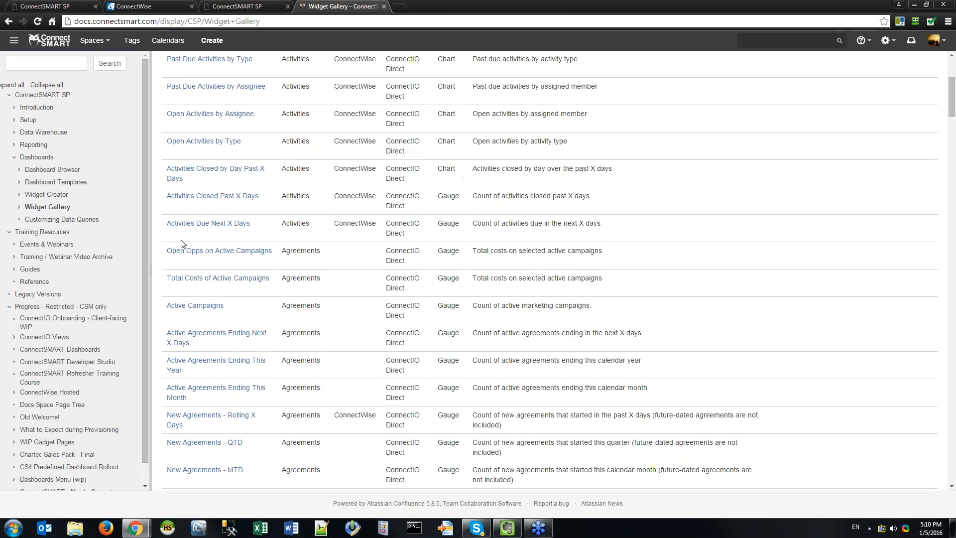
pyautogui.click(208, 223)
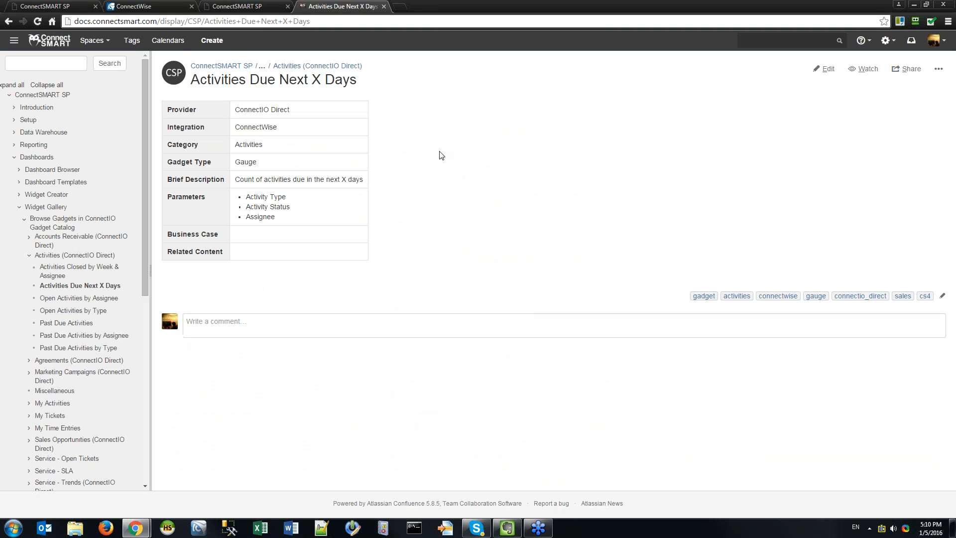
# Back in ConnectSMART SP, load the Assigned Tickets widget.
pyautogui.click(51, 5)
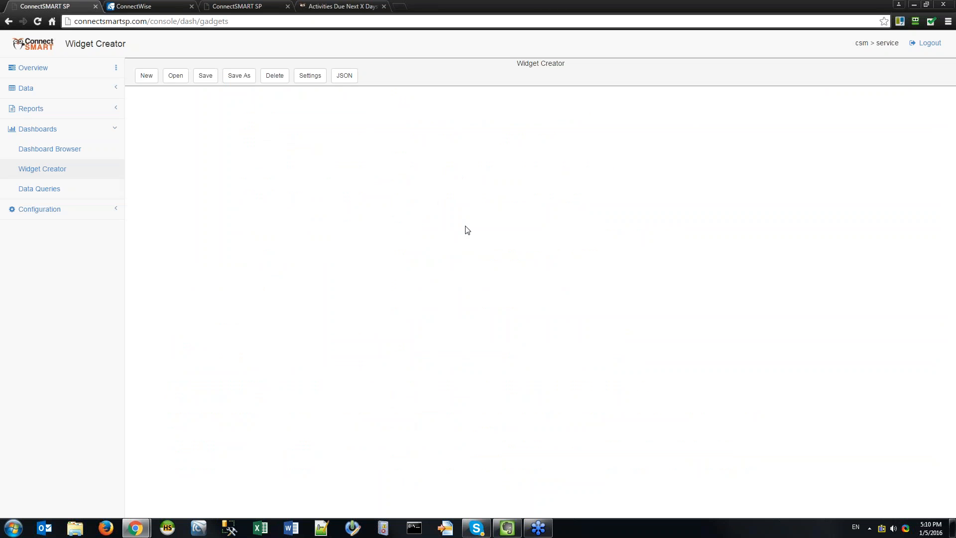
pyautogui.click(174, 74)
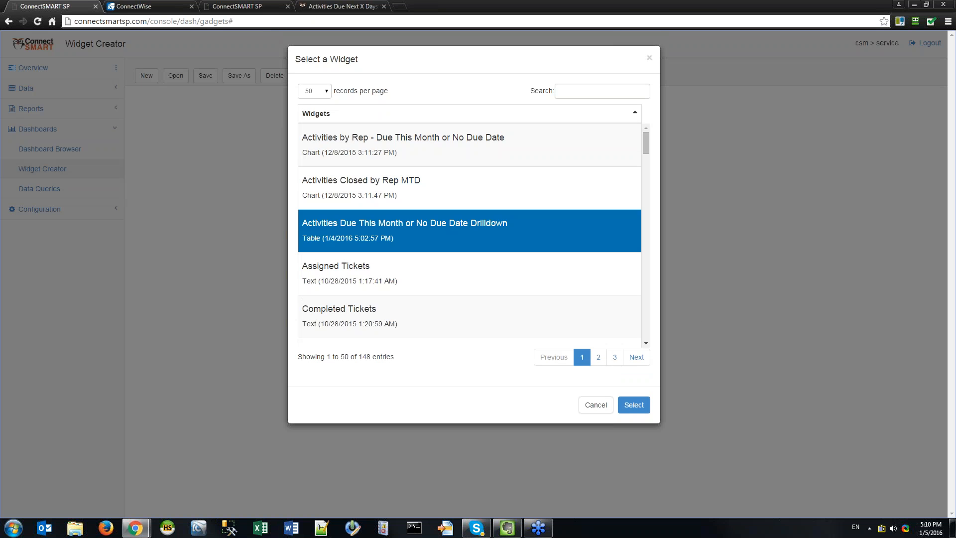
pyautogui.click(498, 274)
pyautogui.click(632, 404)
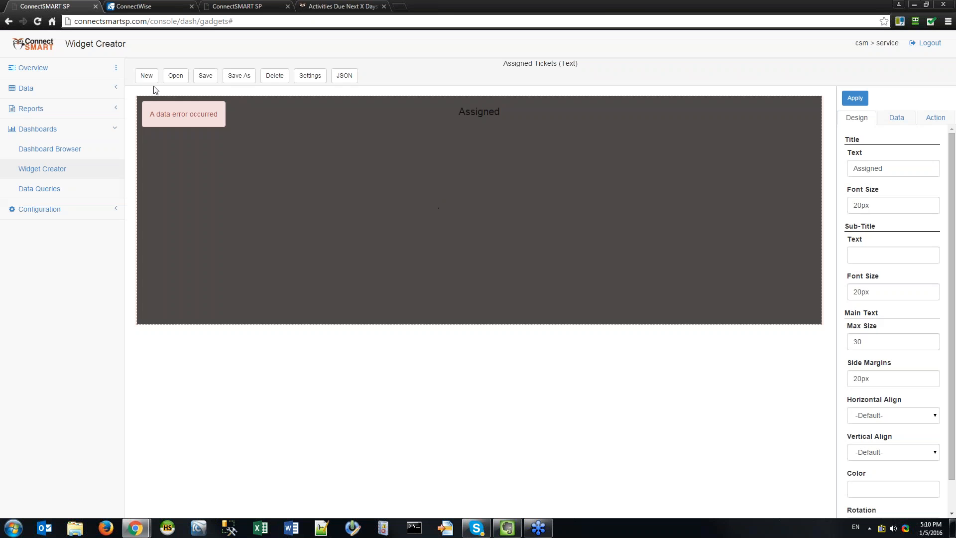
# Browse the saved widgets again, selecting In Progress Tickets.
pyautogui.click(174, 74)
pyautogui.click(574, 91)
pyautogui.scroll(-10, 498, 261)
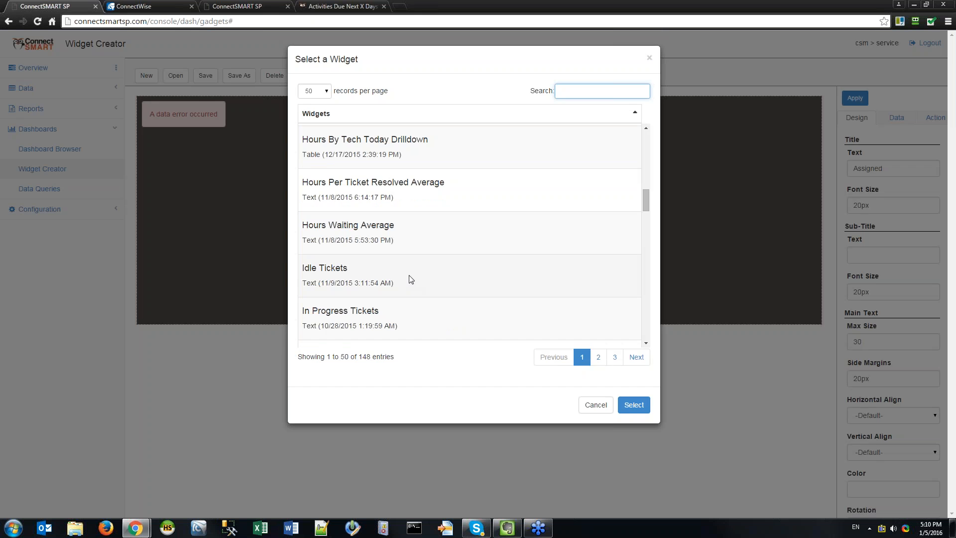
pyautogui.click(405, 320)
pyautogui.scroll(4, 416, 262)
pyautogui.scroll(3, 453, 181)
# Search widgets for 'open tickets' and load Open Tickets Count.
pyautogui.click(573, 90)
pyautogui.write('9pen')
pyautogui.hotkey('ctrl', 'a')
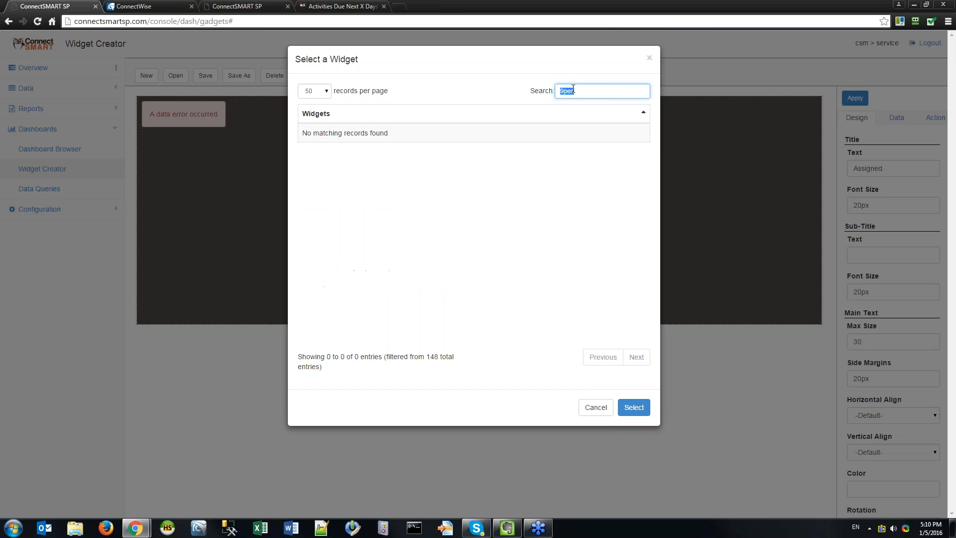
pyautogui.write('open tickets')
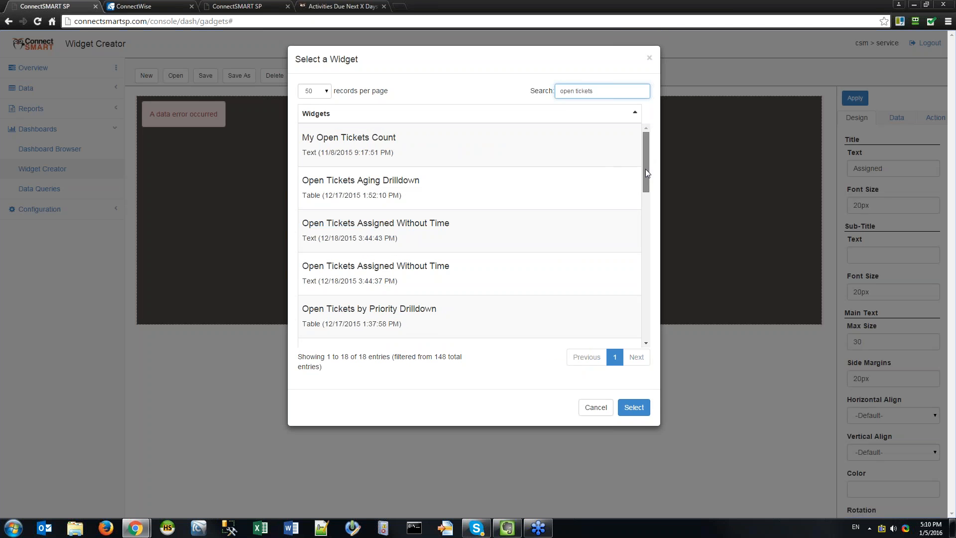
pyautogui.moveTo(646, 150); pyautogui.dragTo(648, 208)
pyautogui.click(427, 269)
pyautogui.click(634, 407)
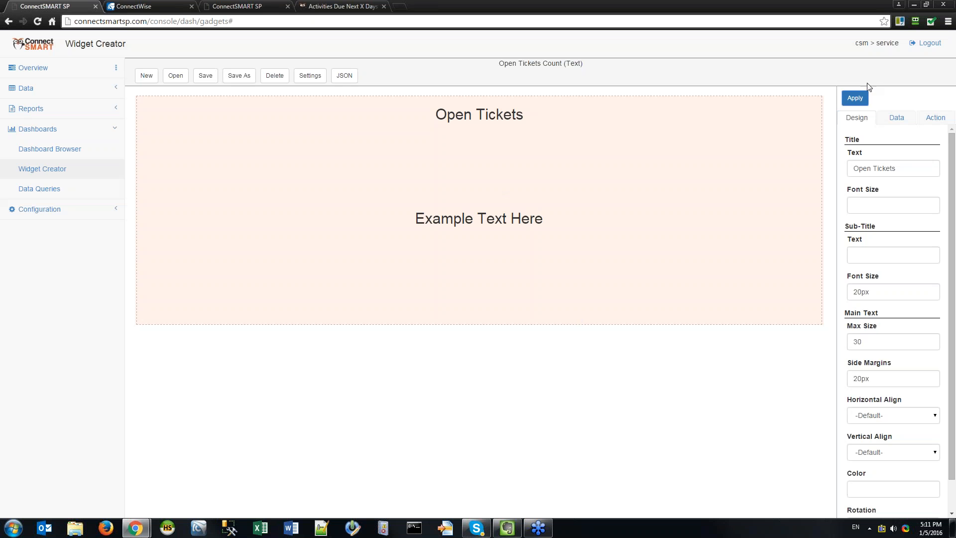
pyautogui.click(896, 117)
pyautogui.click(942, 155)
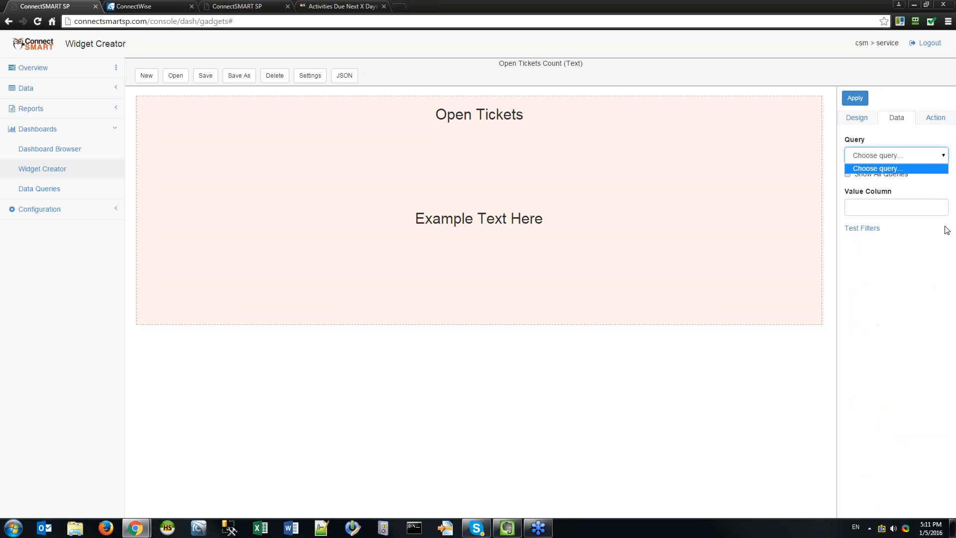
pyautogui.click(893, 169)
pyautogui.click(905, 173)
pyautogui.click(903, 156)
pyautogui.scroll(-7, 871, 319)
pyautogui.scroll(-10, 831, 306)
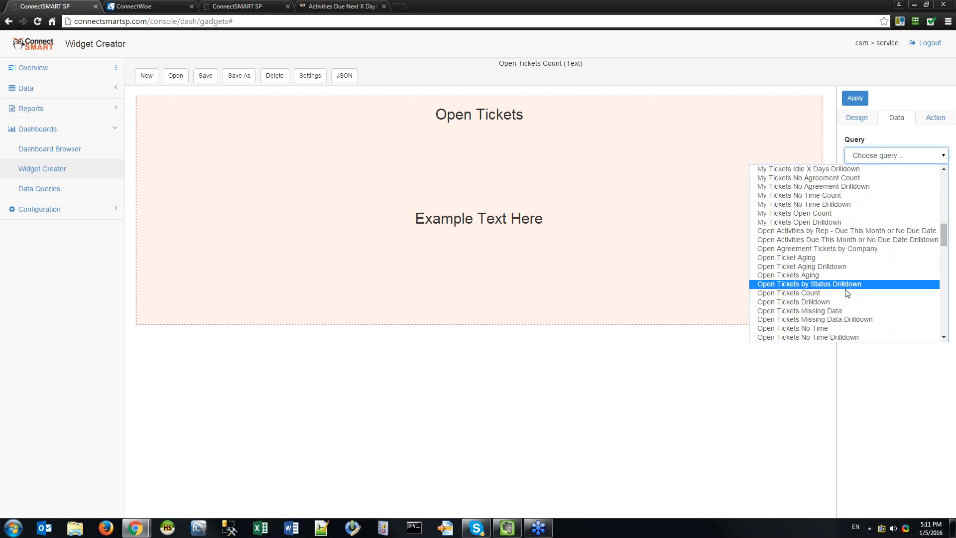
pyautogui.click(876, 293)
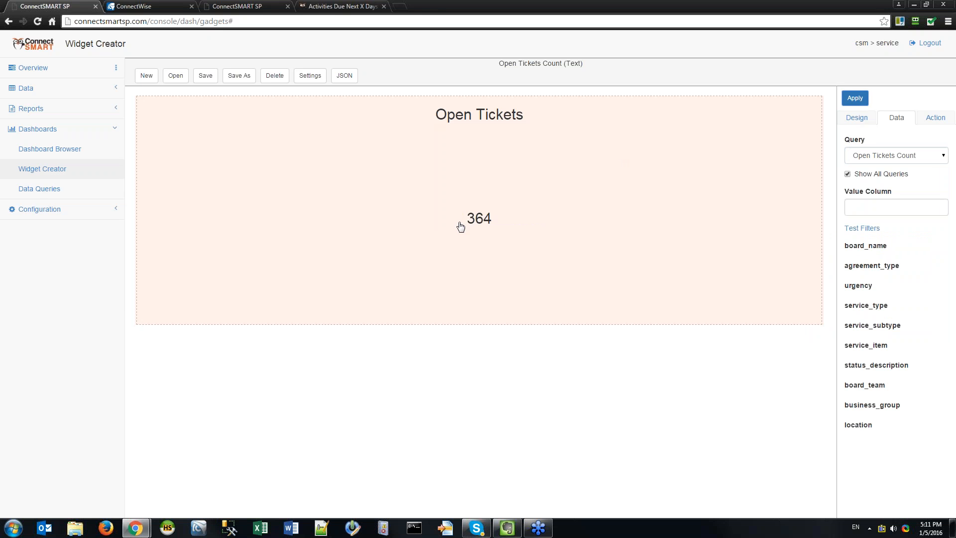
pyautogui.click(310, 75)
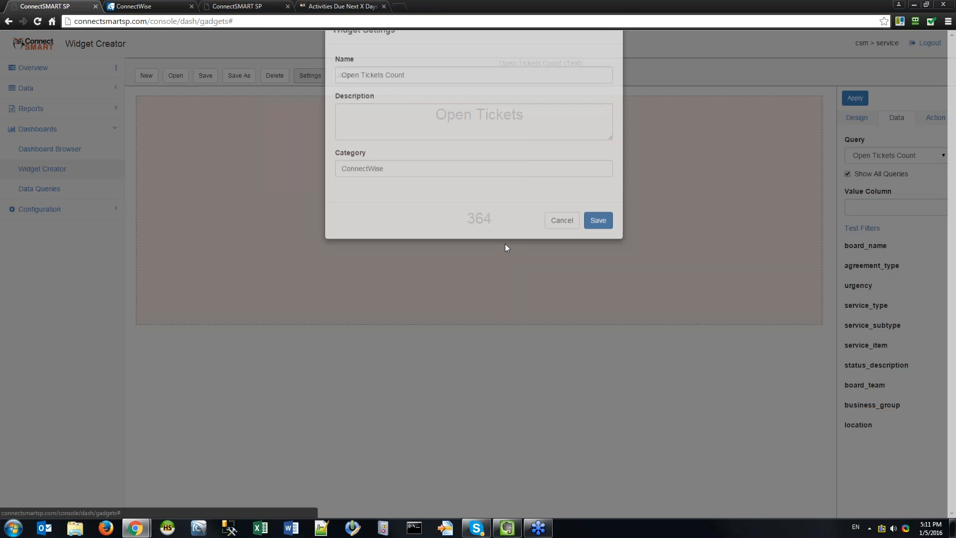
pyautogui.click(416, 146)
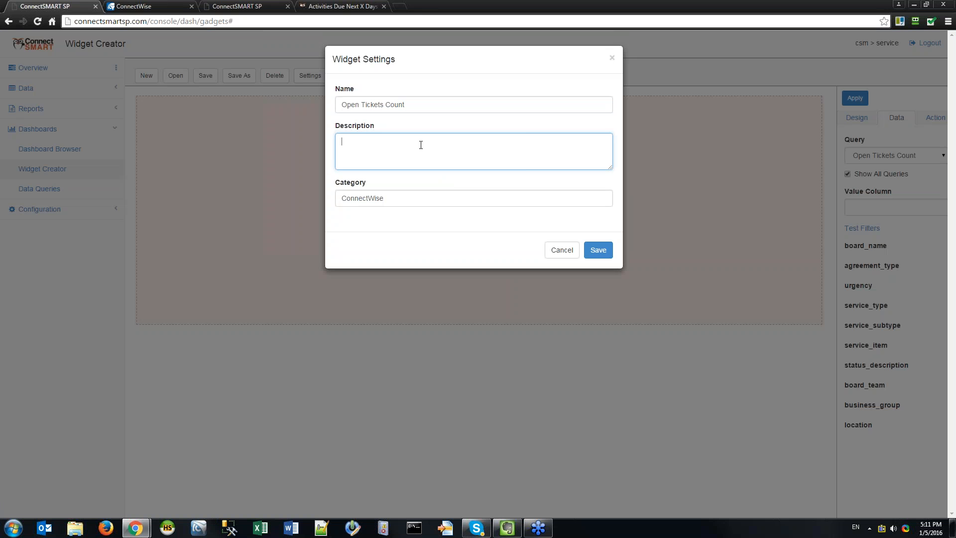
pyautogui.click(567, 253)
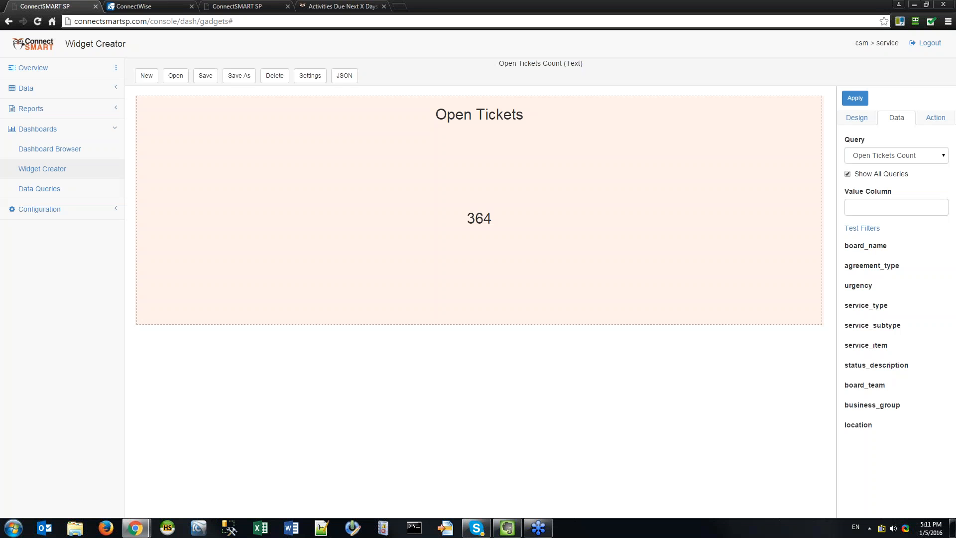
pyautogui.click(175, 75)
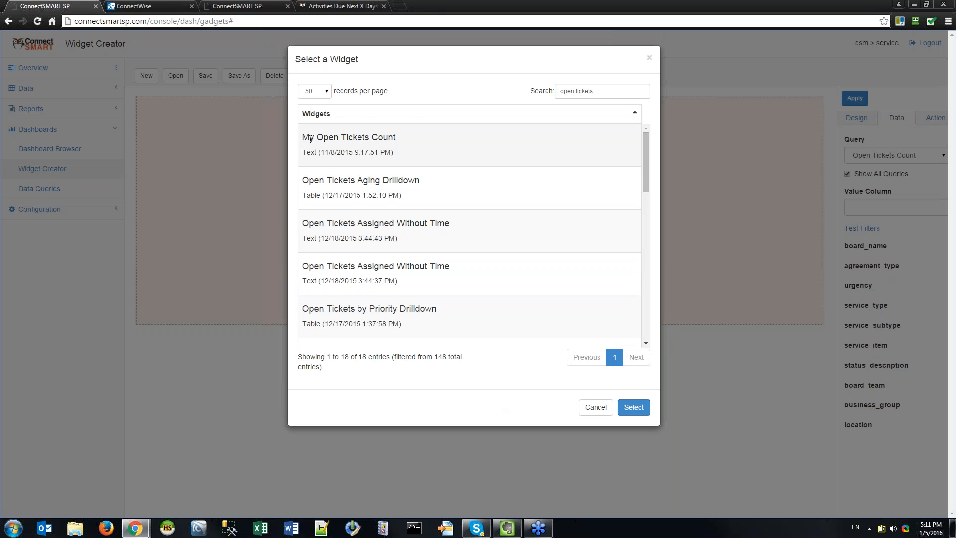
pyautogui.click(349, 156)
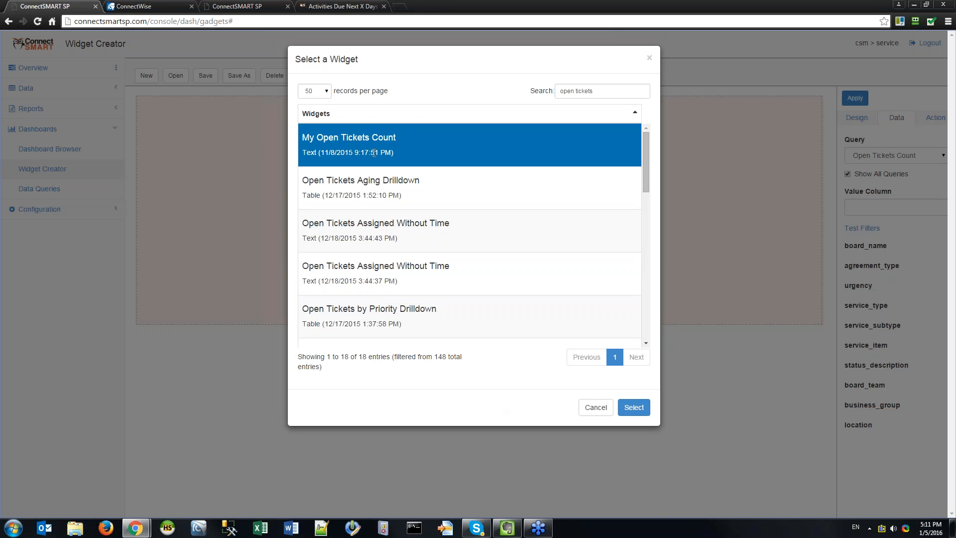
pyautogui.click(485, 176)
pyautogui.click(440, 147)
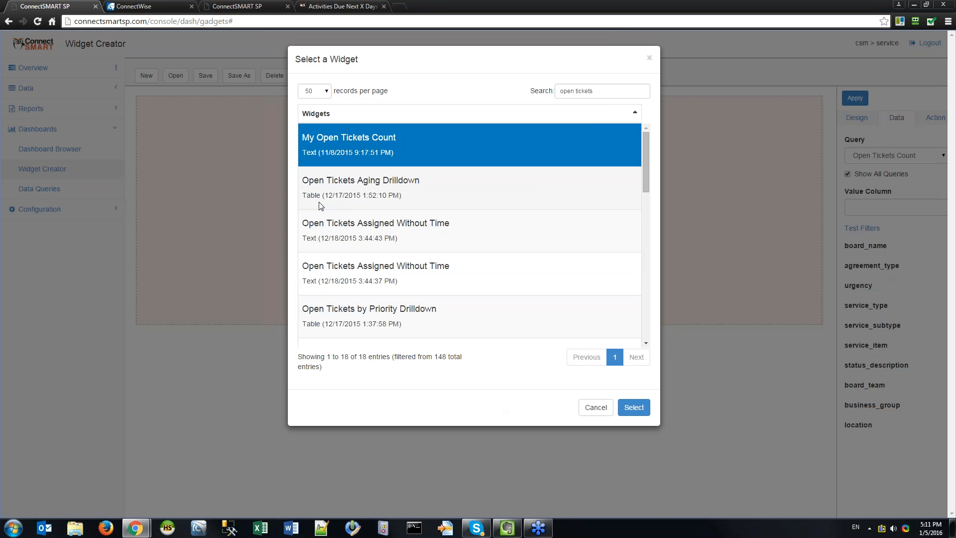
pyautogui.moveTo(336, 195); pyautogui.dragTo(305, 196)
pyautogui.click(308, 196)
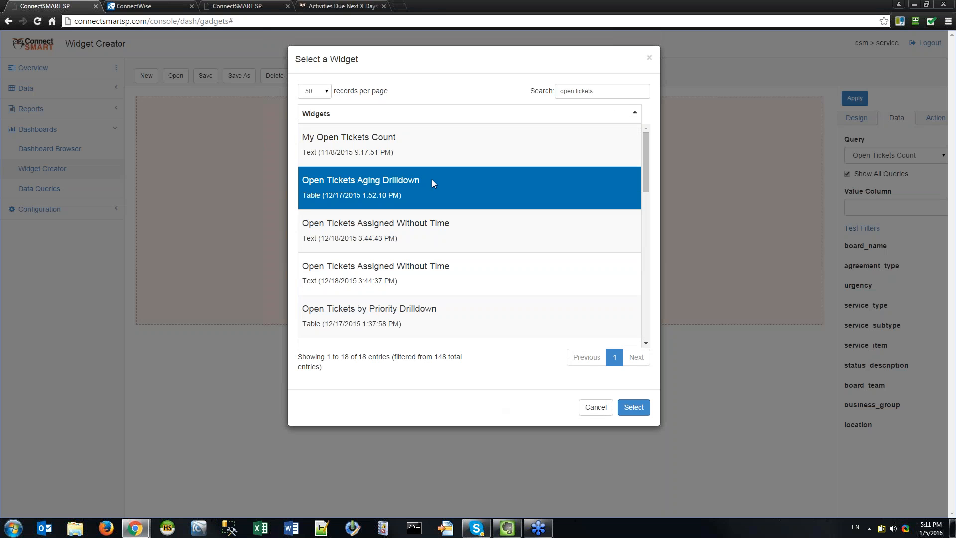
pyautogui.click(423, 140)
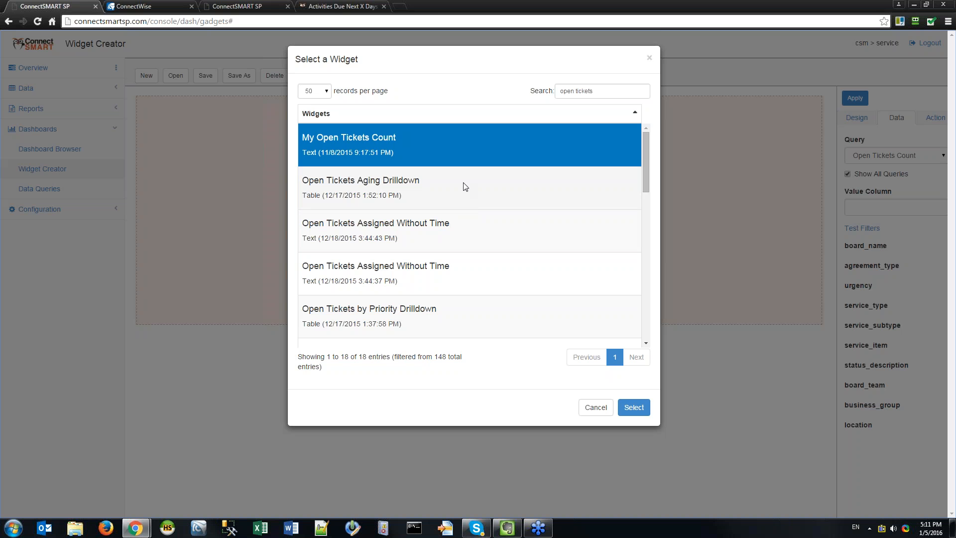
pyautogui.click(591, 414)
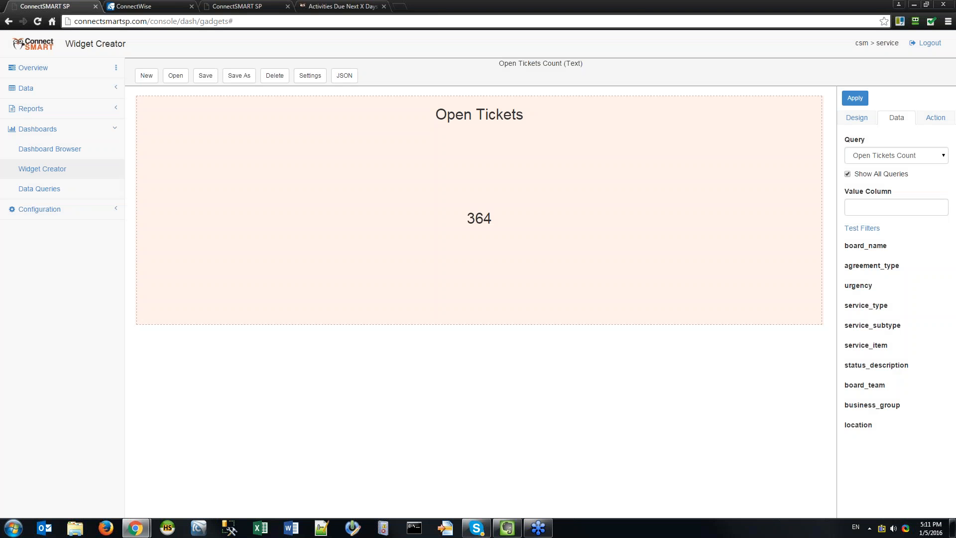
pyautogui.click(309, 76)
pyautogui.click(405, 168)
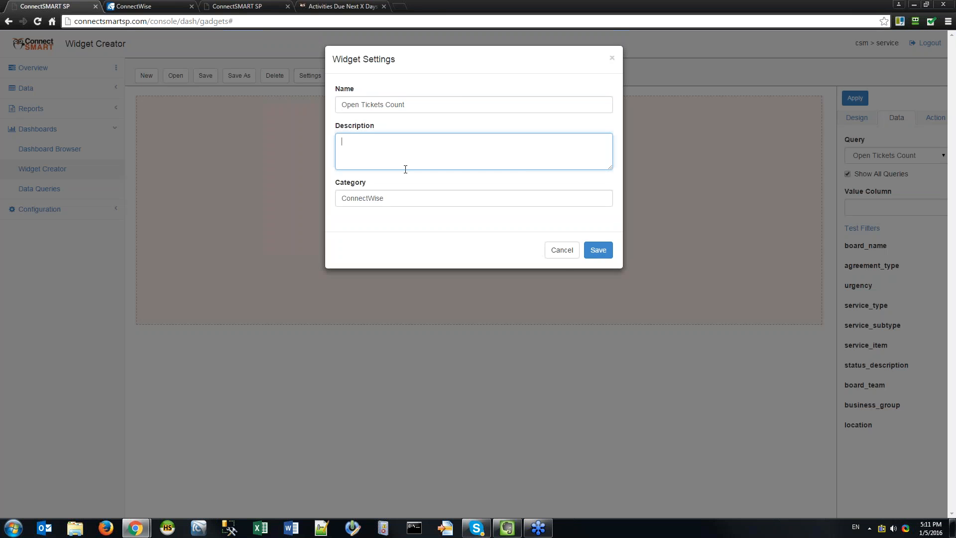
pyautogui.click(459, 101)
pyautogui.click(442, 156)
pyautogui.click(562, 250)
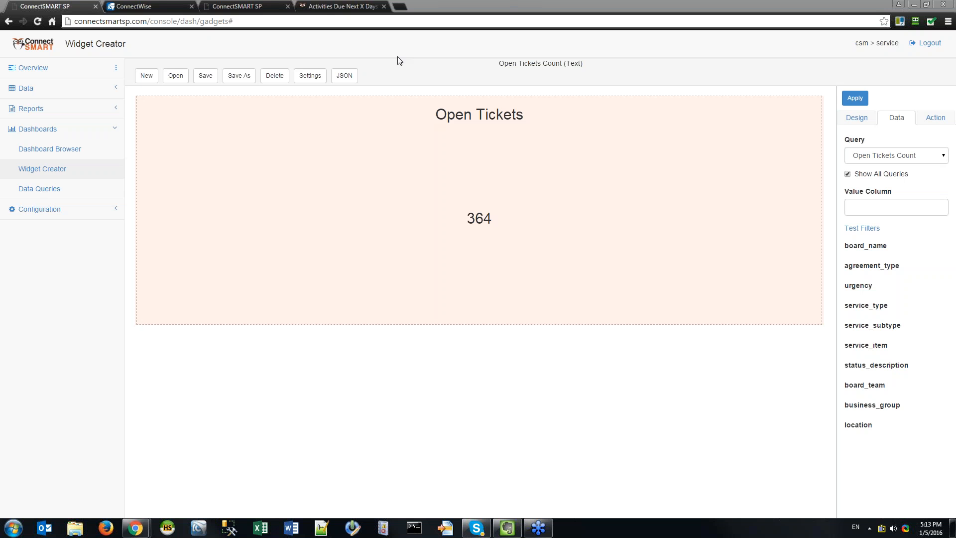
# In the documentation tab, open the Dashboard Creation & Config - Deep Dive page under Training / Webinar Video Archive.
pyautogui.click(348, 7)
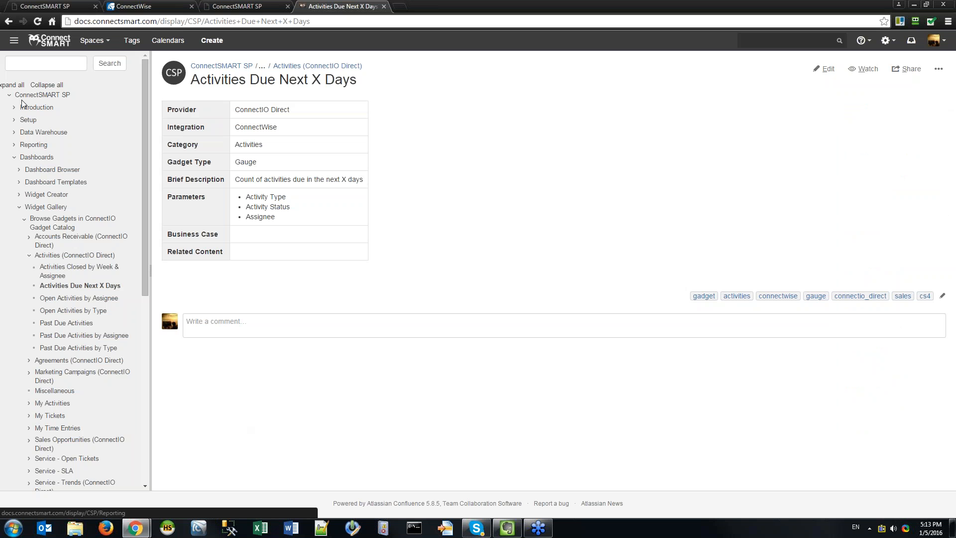
pyautogui.click(50, 40)
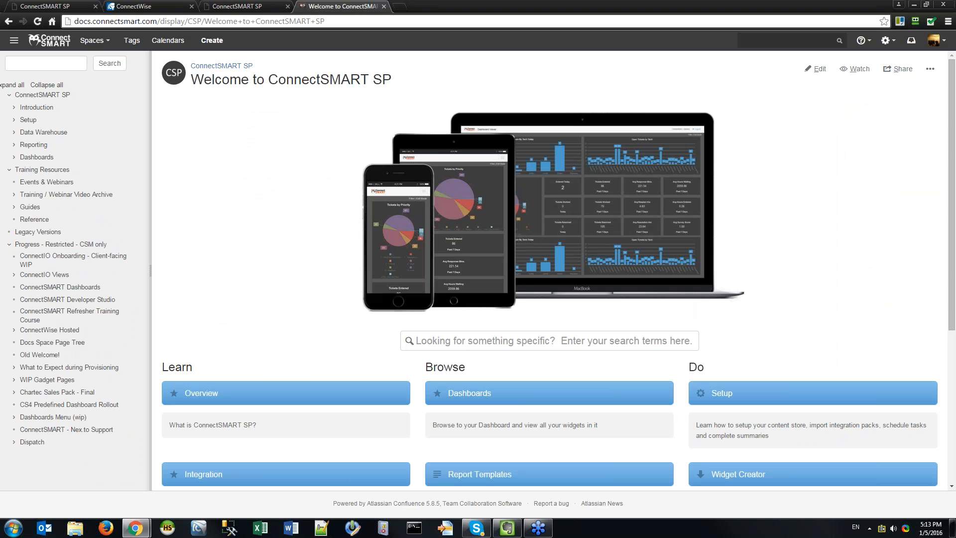
pyautogui.click(14, 194)
pyautogui.scroll(-3, 60, 353)
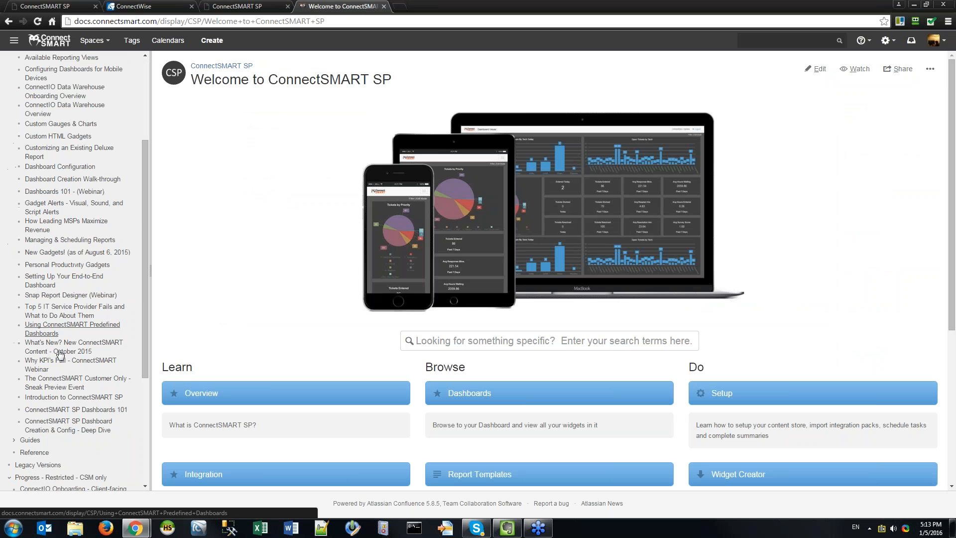
pyautogui.click(54, 423)
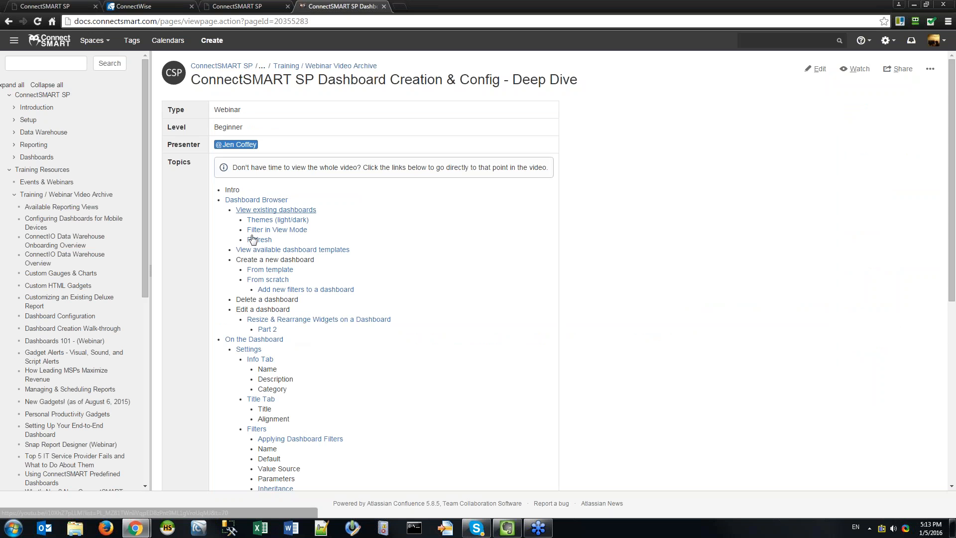
# Play the webinar video at the Themes (light/dark) agenda topic.
pyautogui.scroll(-3, 247, 219)
pyautogui.scroll(-5, 272, 500)
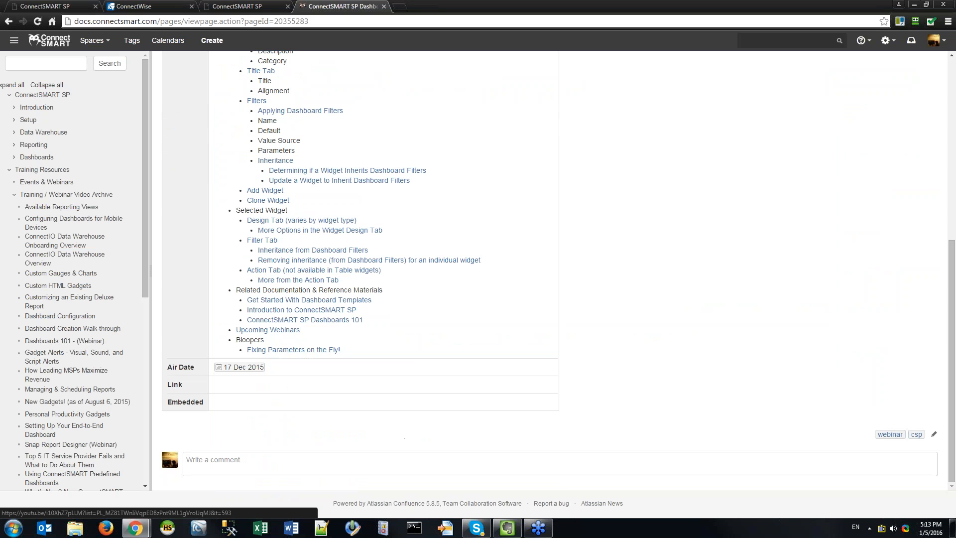
pyautogui.scroll(4, 271, 354)
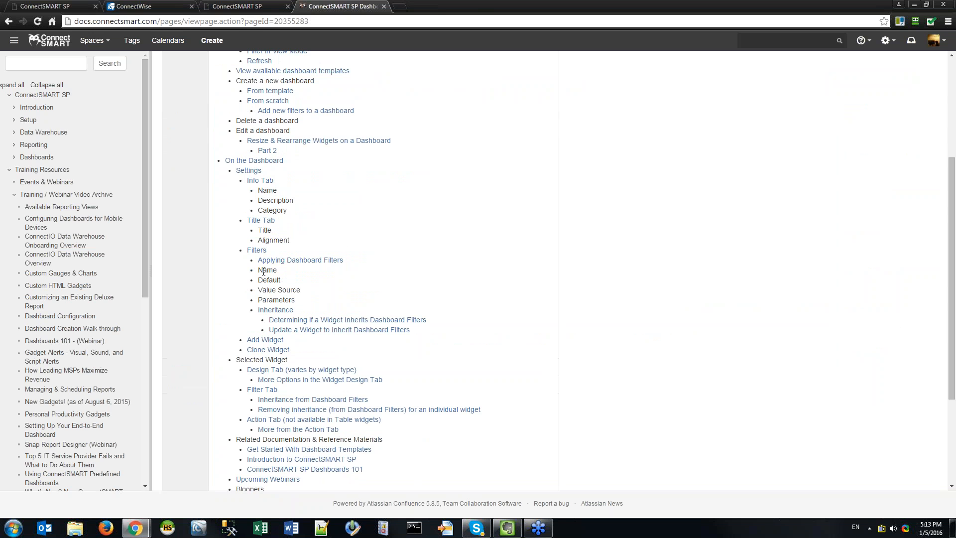
pyautogui.scroll(3, 267, 248)
pyautogui.click(263, 191)
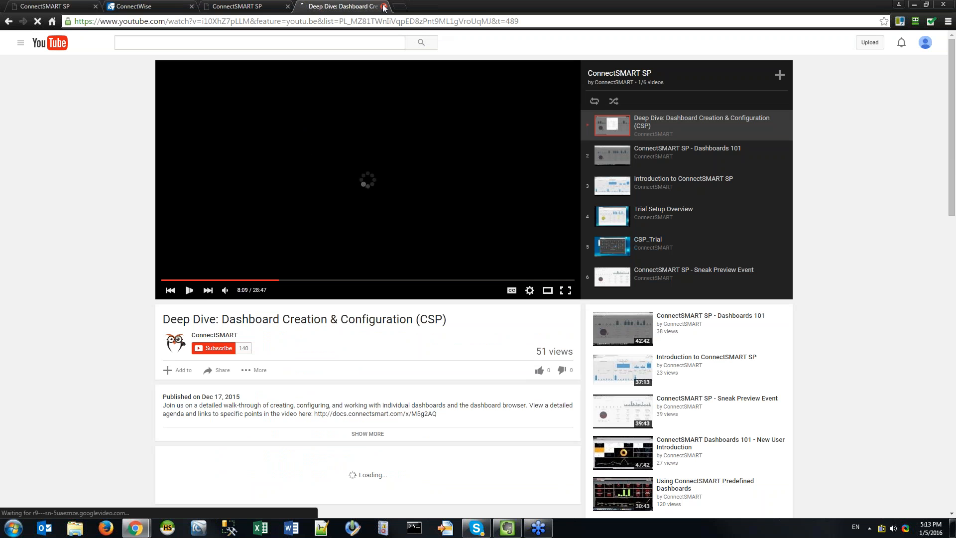
# Close the YouTube webinar and load docs.connectsmart.com in a new browser tab.
pyautogui.hotkey('ctrl', 'w')
pyautogui.click(51, 7)
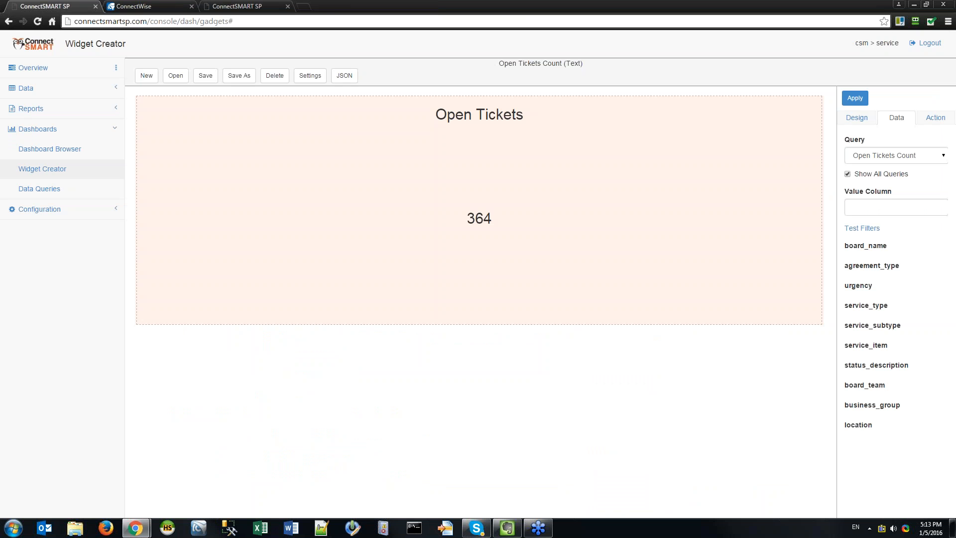
pyautogui.click(304, 6)
pyautogui.write('docs.connectsmart.com')
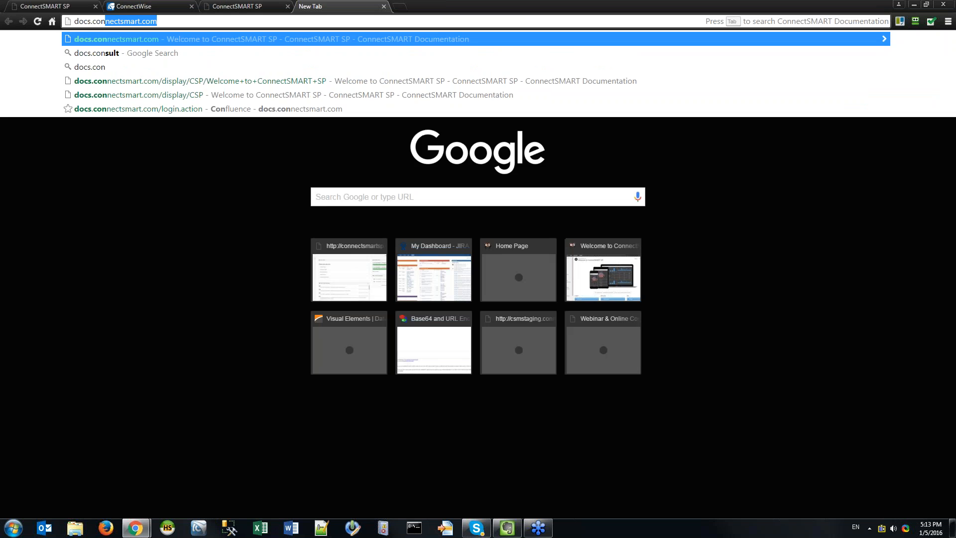
pyautogui.press('Return')
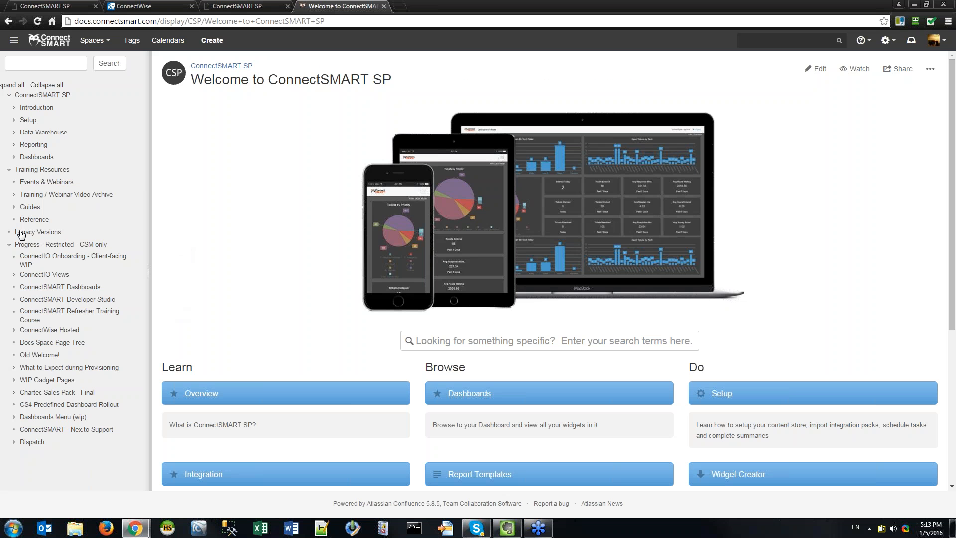
# Open the ConnectSMART SP Dashboards 101 webinar page and look over its topics list.
pyautogui.click(15, 195)
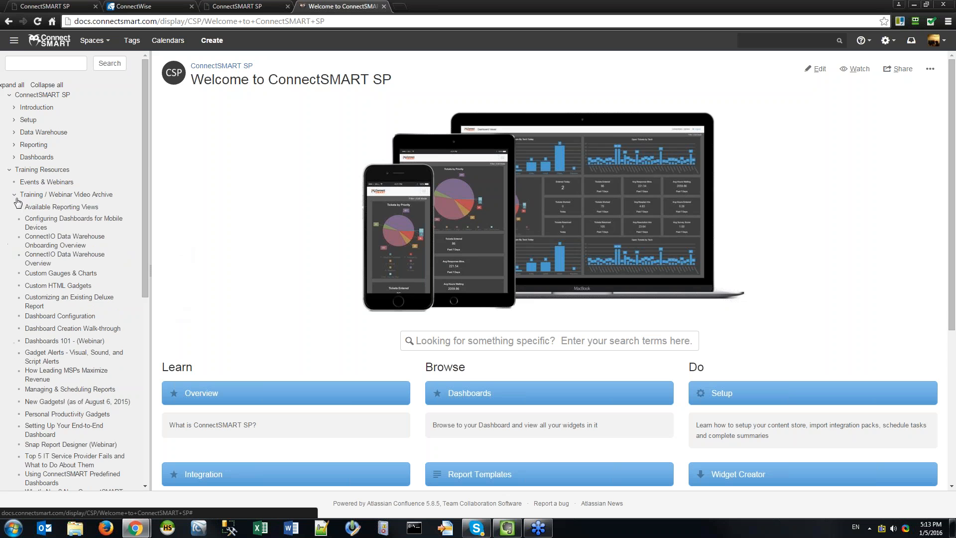
pyautogui.scroll(-4, 58, 366)
pyautogui.click(58, 363)
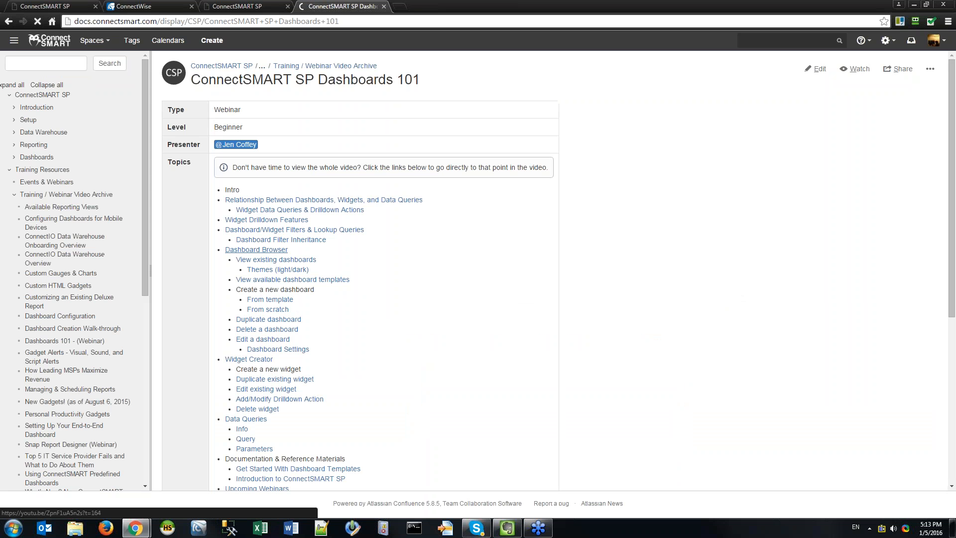
pyautogui.moveTo(225, 190); pyautogui.dragTo(390, 406)
pyautogui.click(422, 473)
pyautogui.click(248, 190)
pyautogui.click(371, 259)
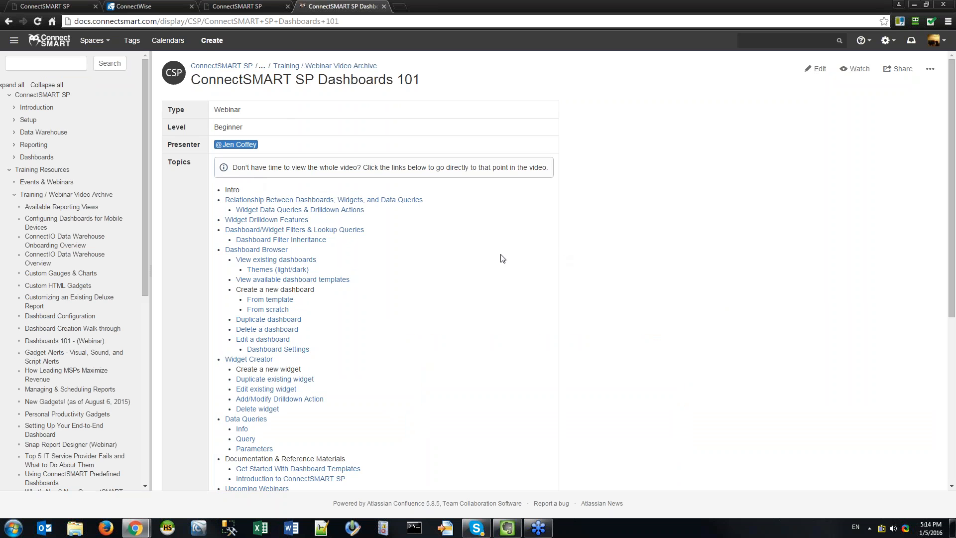
# Go to the Dashboard Creation & Config - Deep Dive webinar page from the sidebar.
pyautogui.scroll(-5, 568, 248)
pyautogui.scroll(-1, 84, 309)
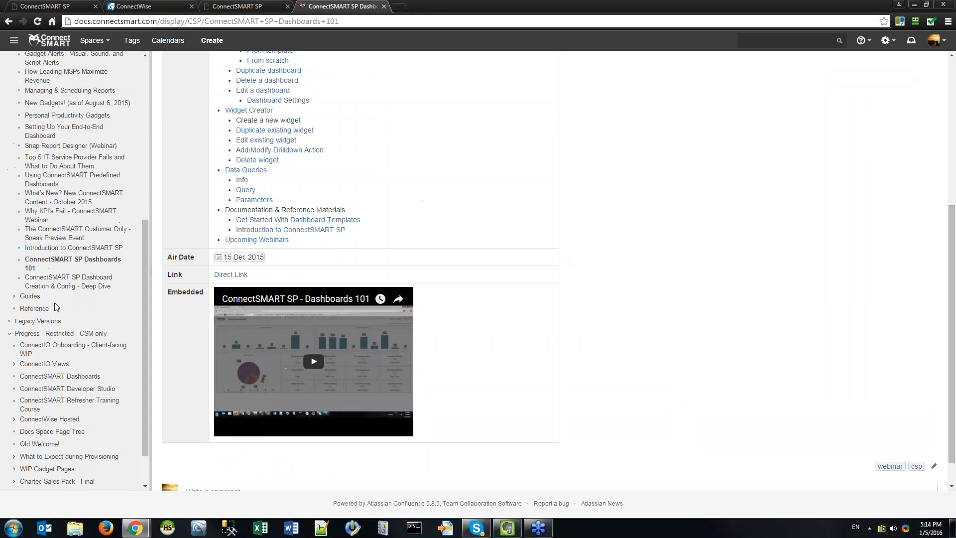
pyautogui.click(65, 282)
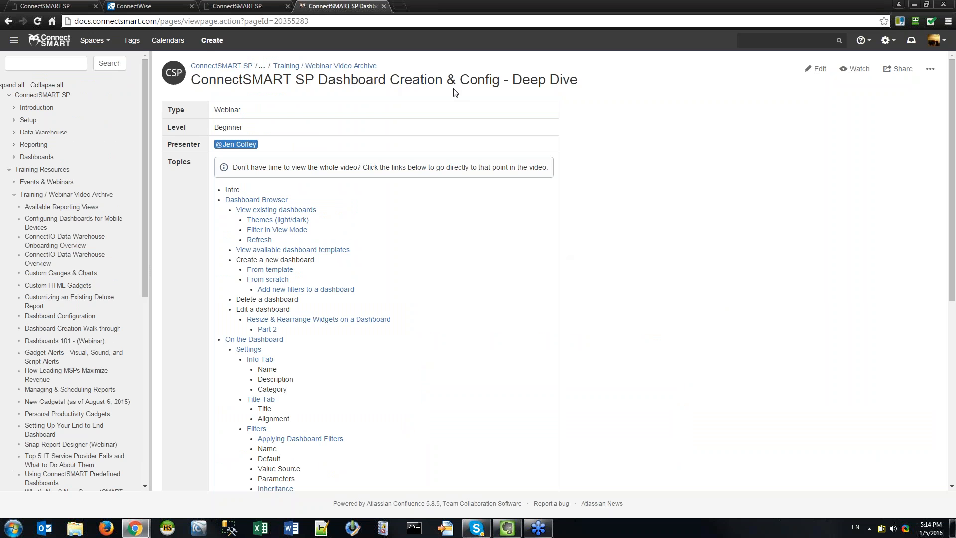
pyautogui.scroll(-7, 501, 312)
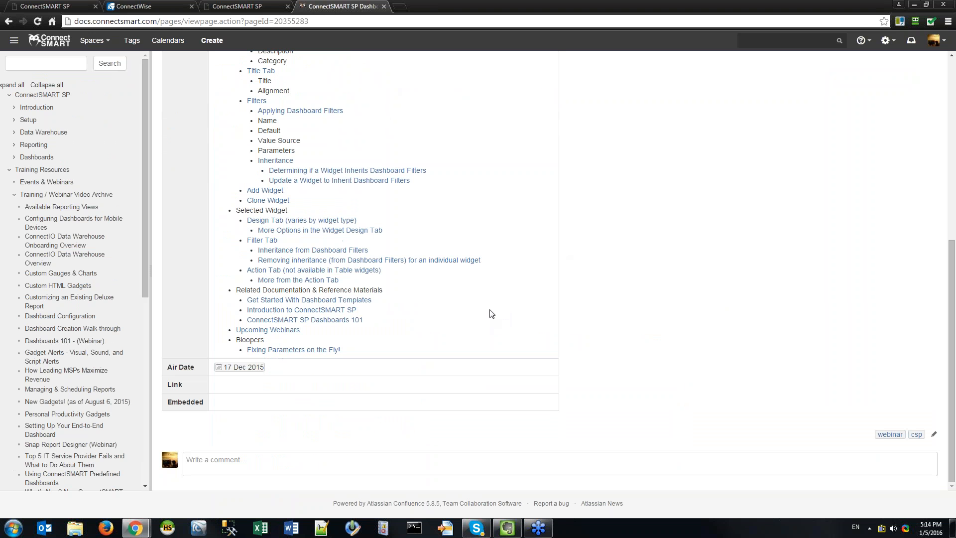